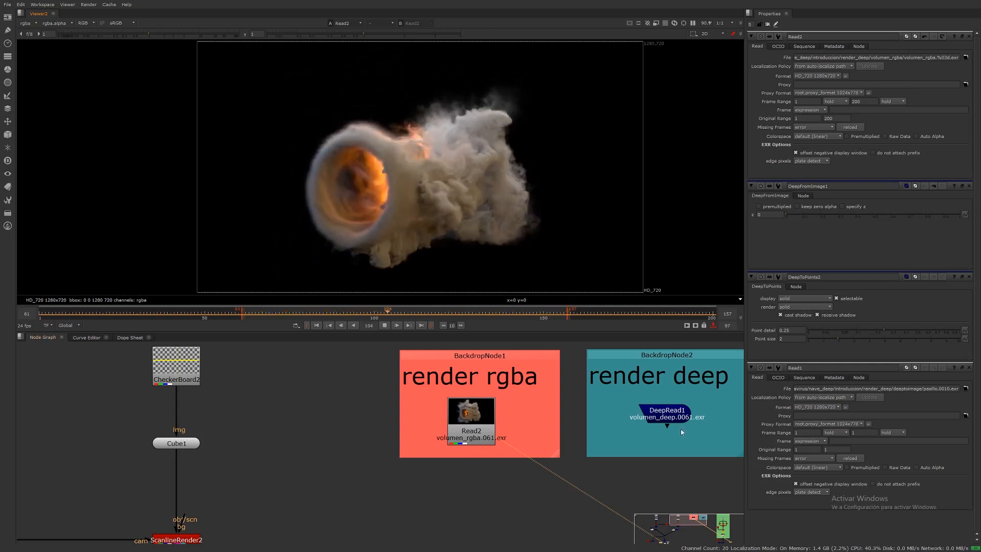
Step: View the deep render's read node in the viewer at frame 90
click(667, 411)
key(1)
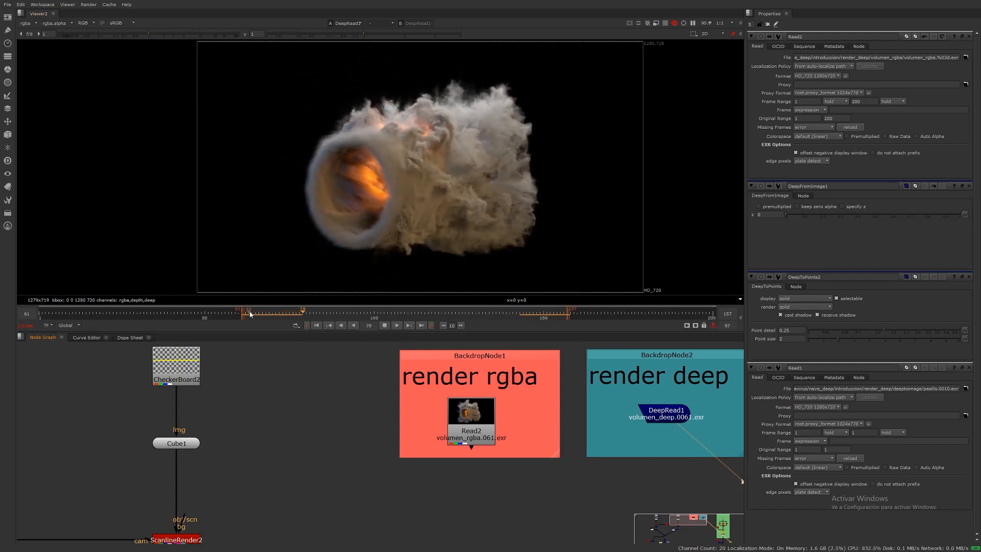
click(385, 326)
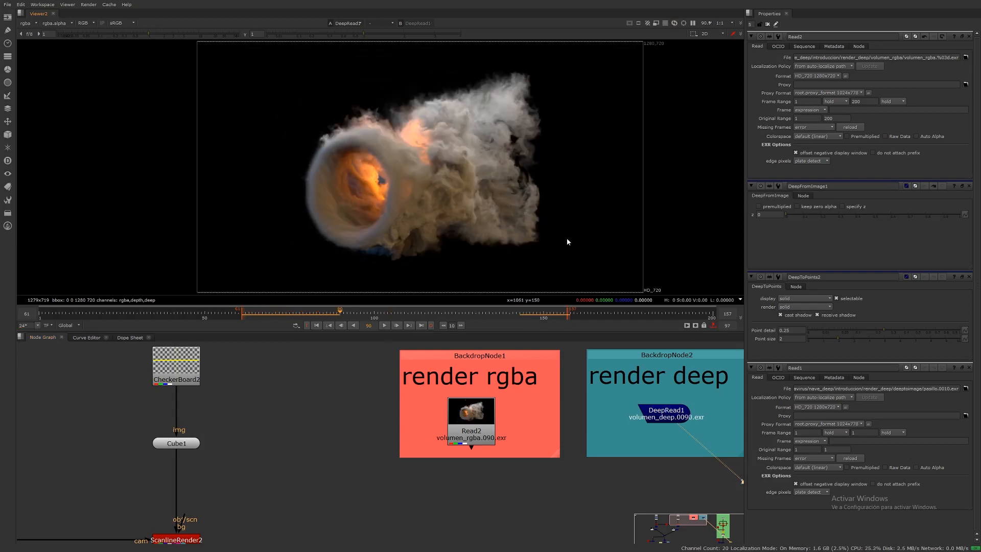
Step: Switch the viewer to 3D and display the deep read node there again
key(Tab)
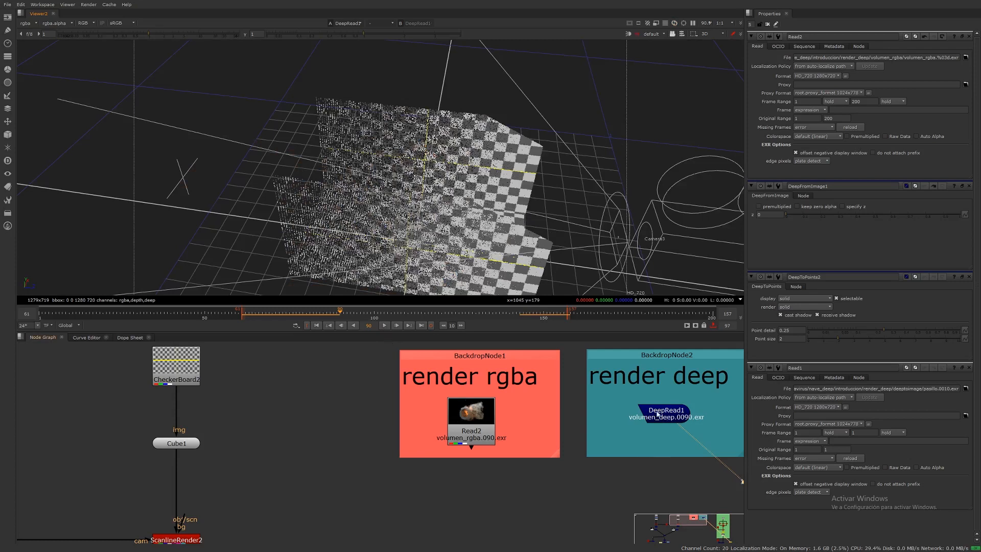
middle_drag(658, 414, 622, 410)
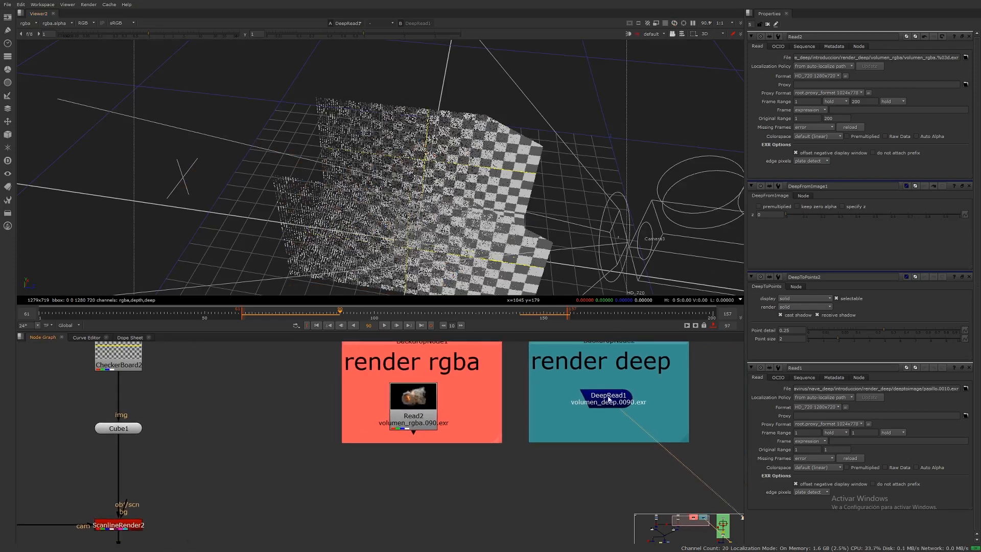
click(605, 399)
key(1)
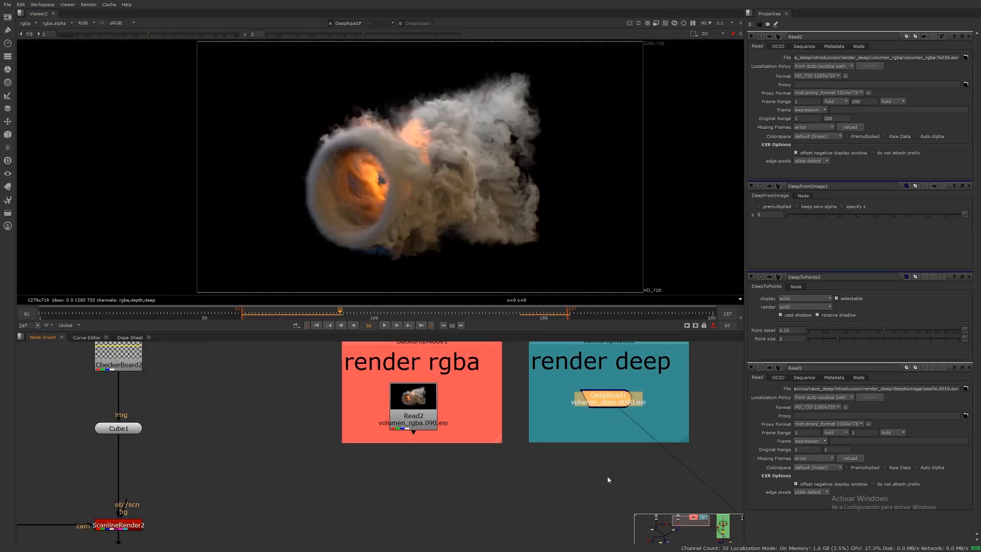
key(Tab)
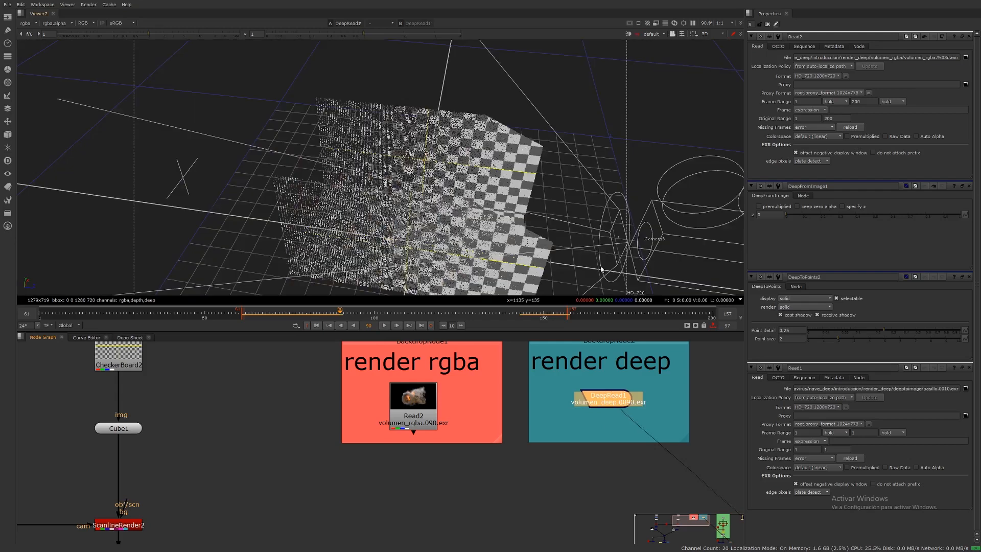
Step: Close the open property panels and add a DeepToPoints node connected to the deep read node
click(767, 24)
click(587, 488)
key(Tab)
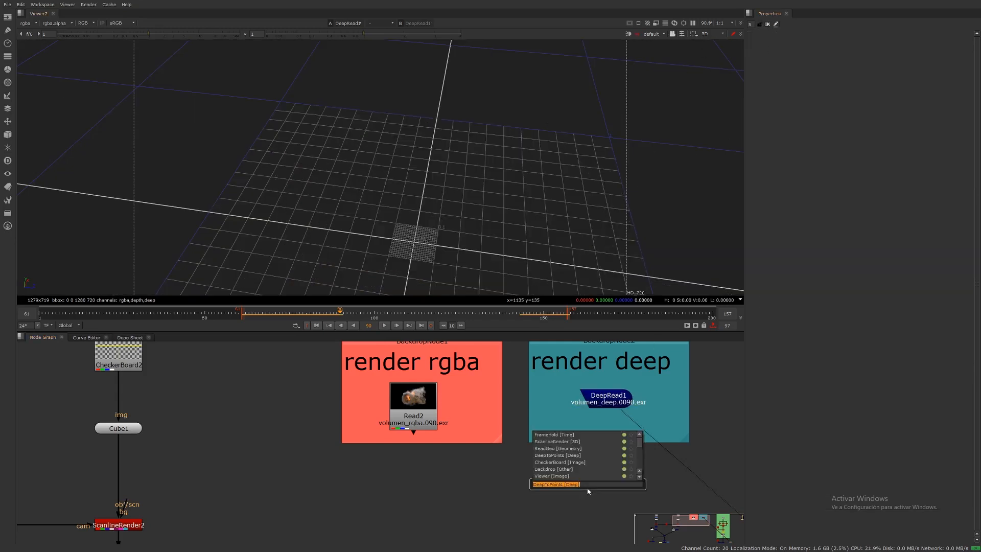
text(deep)
click(562, 435)
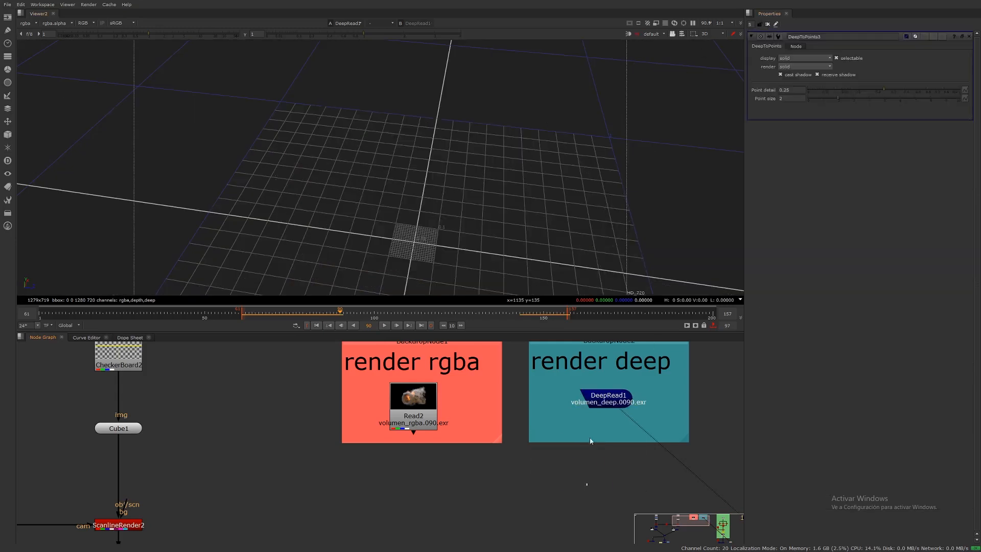
drag(597, 476, 605, 401)
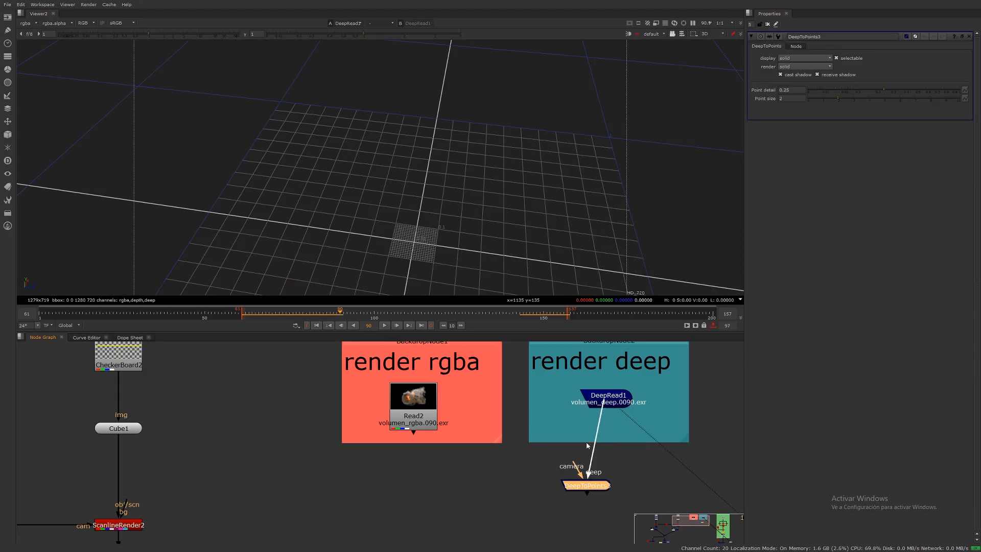
Step: Move the DeepToPoints node below the render deep backdrop
scroll(570, 444, down, 6)
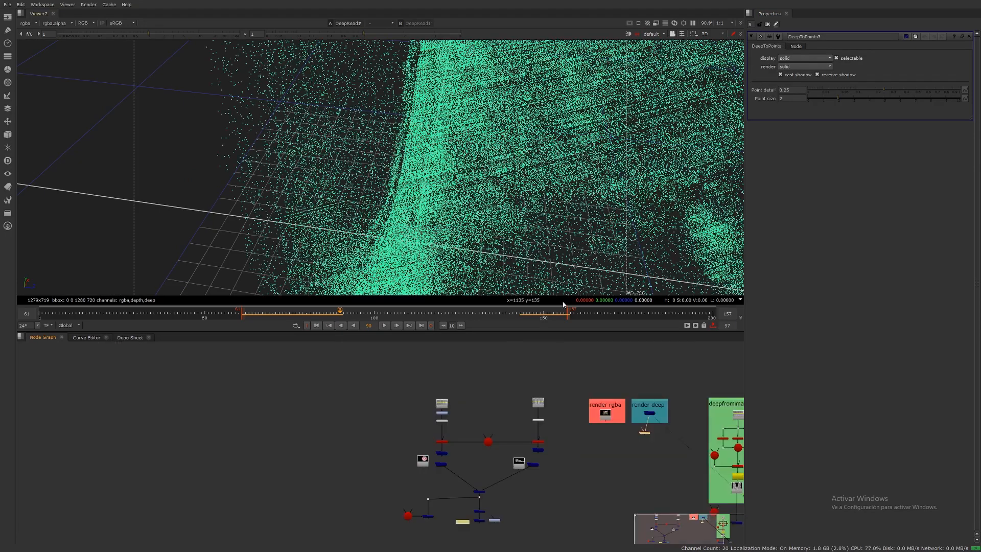
scroll(569, 233, up, 3)
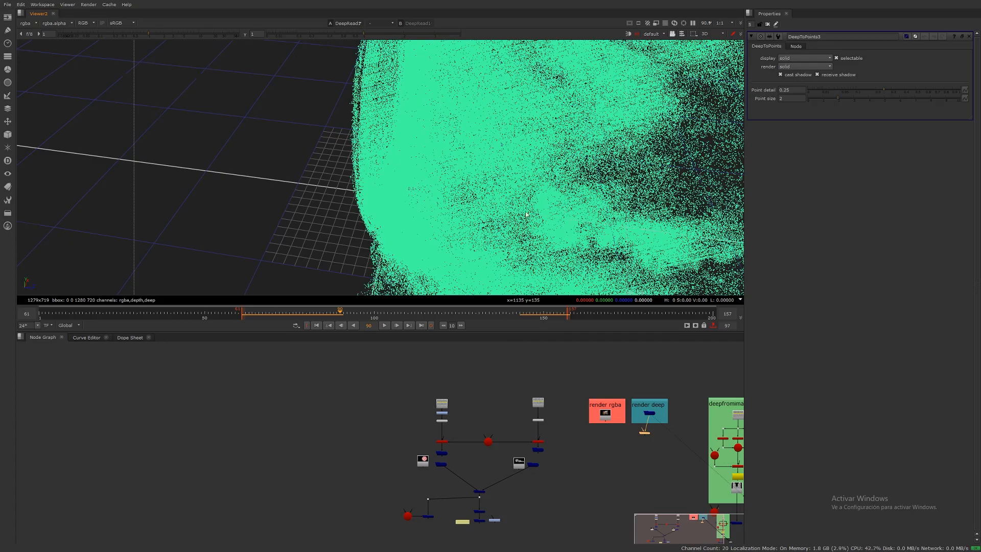
scroll(527, 215, down, 3)
scroll(489, 426, up, 5)
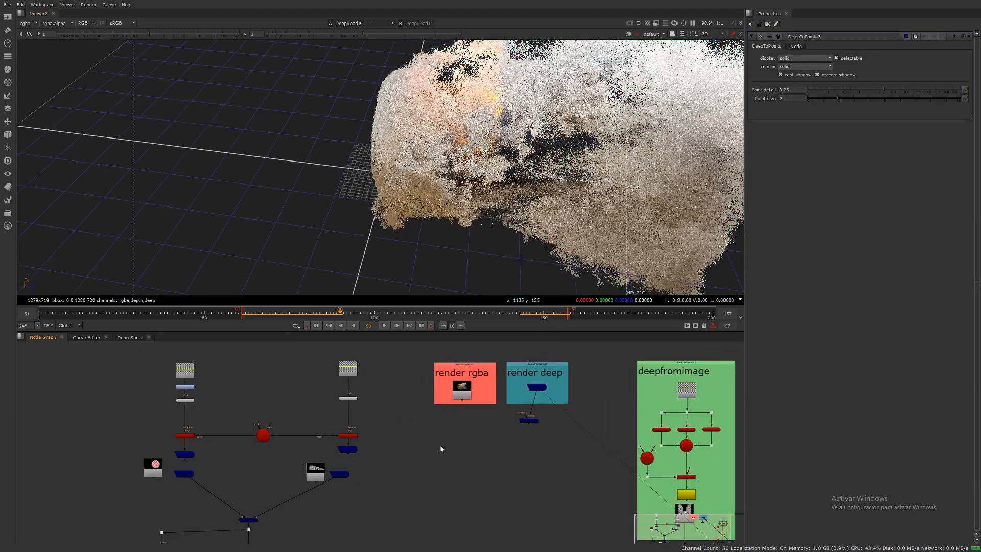
drag(525, 425, 536, 434)
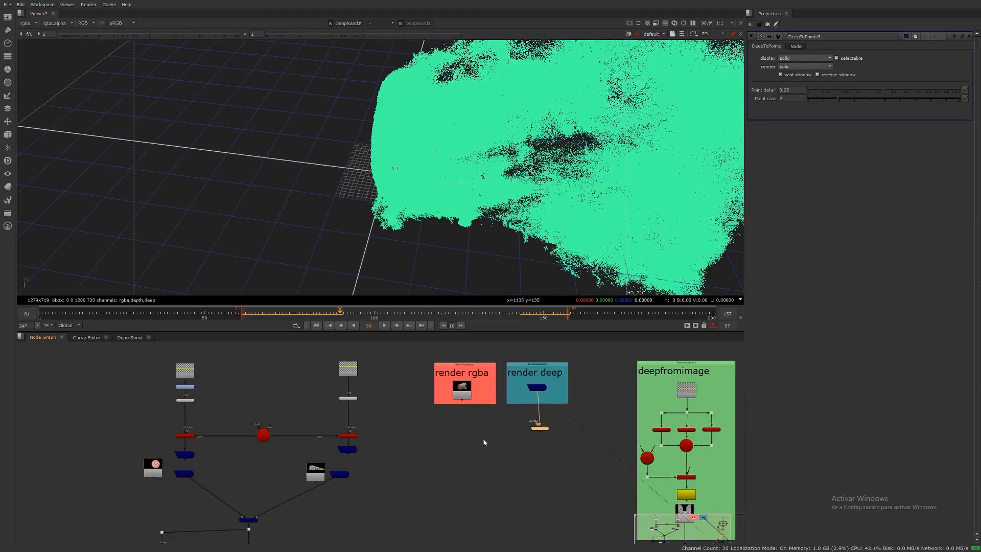
Step: Load camara_volumen.abc through a new ReadGeo node and connect the imported camera to DeepToPoints
key(Tab)
text(rea)
key(Return)
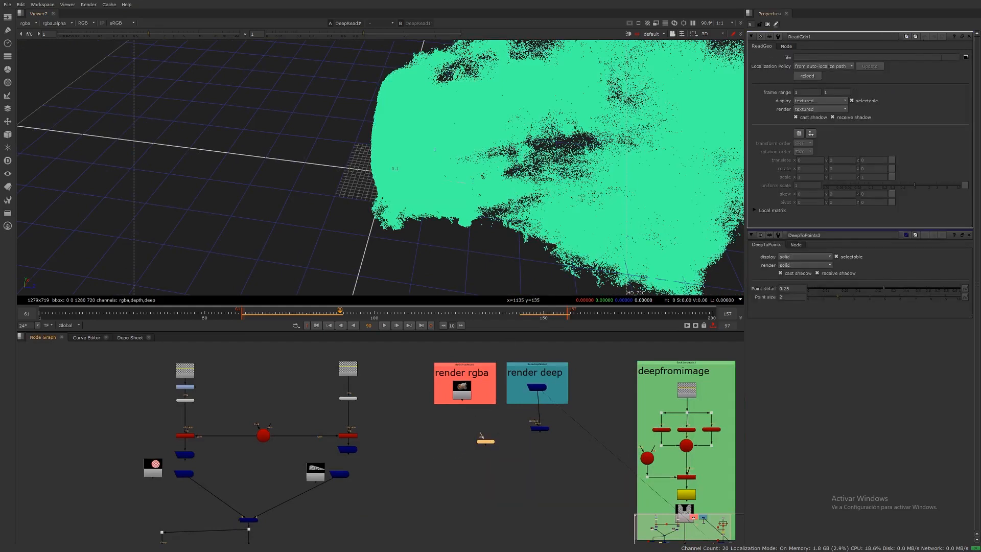
click(966, 58)
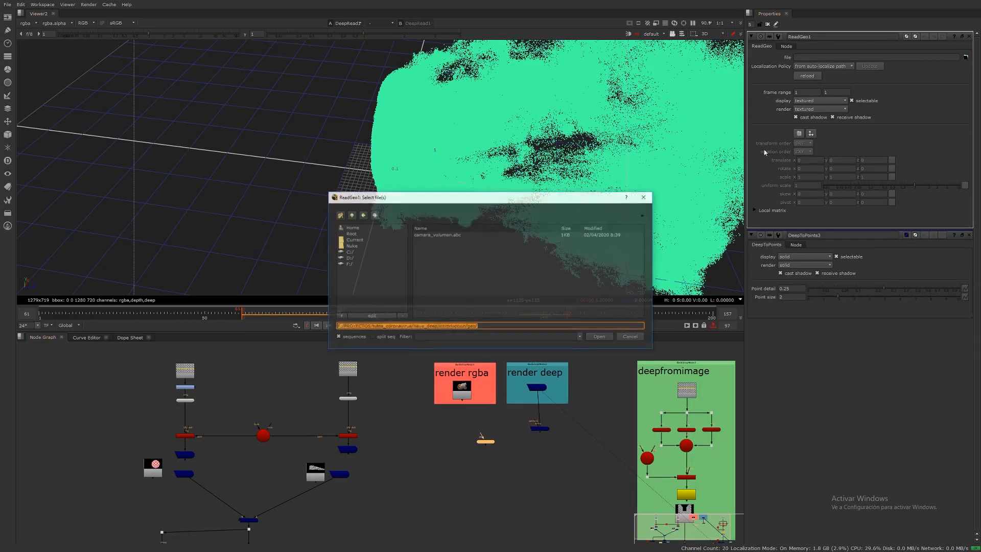
double_click(452, 235)
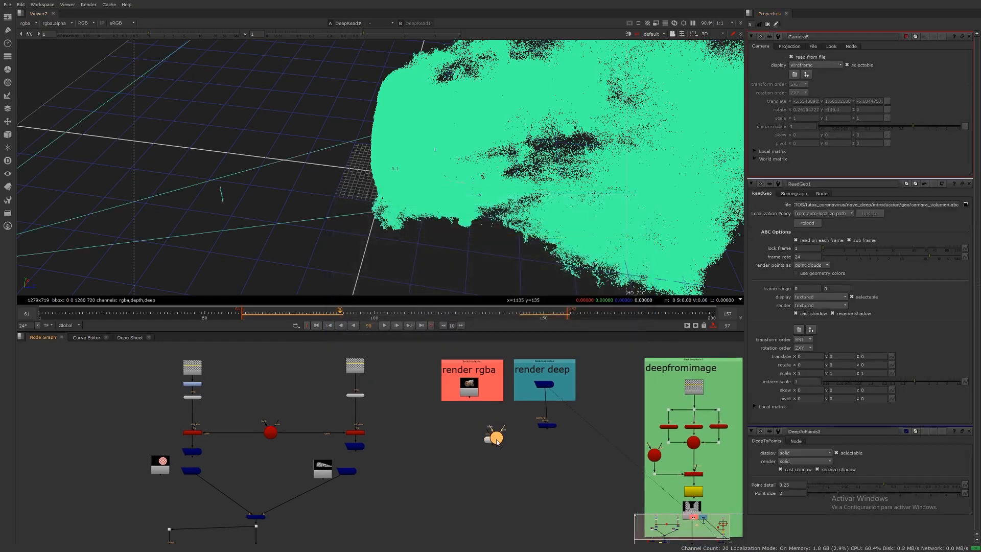
drag(496, 436, 505, 415)
Step: Orbit and zoom the 3D viewer to examine the deep point cloud of the smoke
scroll(515, 418, up, 3)
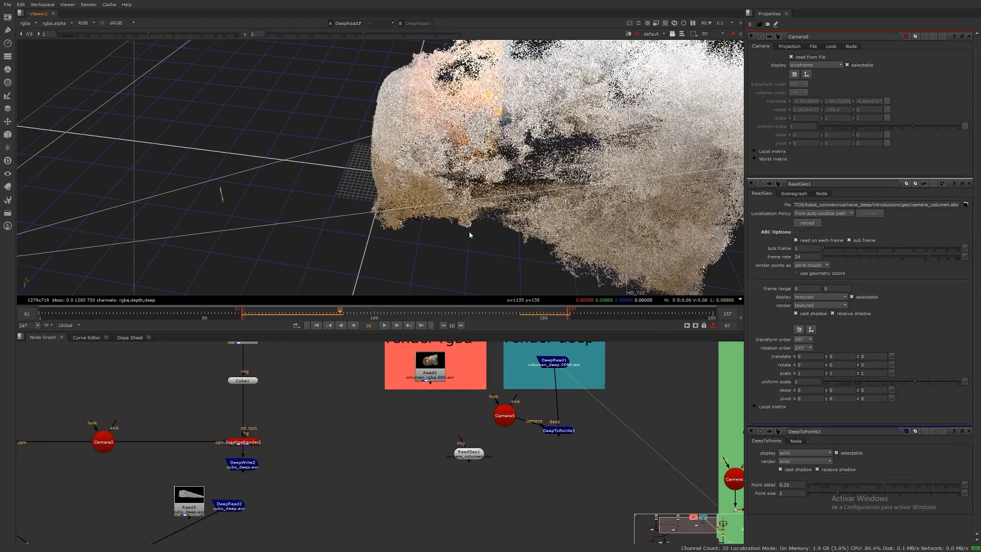
scroll(458, 242, up, 2)
scroll(457, 241, up, 2)
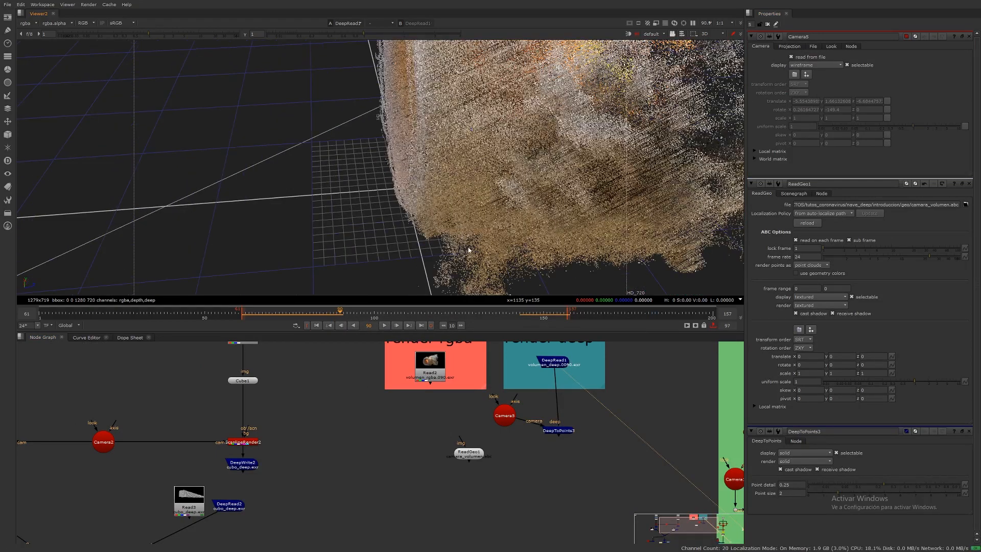
scroll(423, 246, down, 5)
ctrl+drag(406, 258, 472, 227)
scroll(452, 230, down, 3)
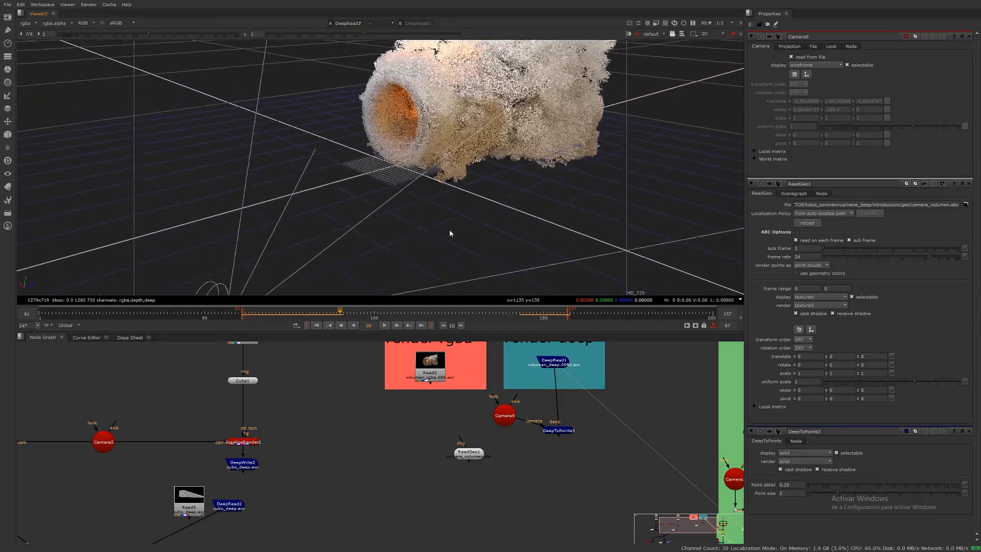
middle_drag(439, 213, 425, 265)
ctrl+drag(425, 266, 456, 221)
scroll(457, 221, up, 6)
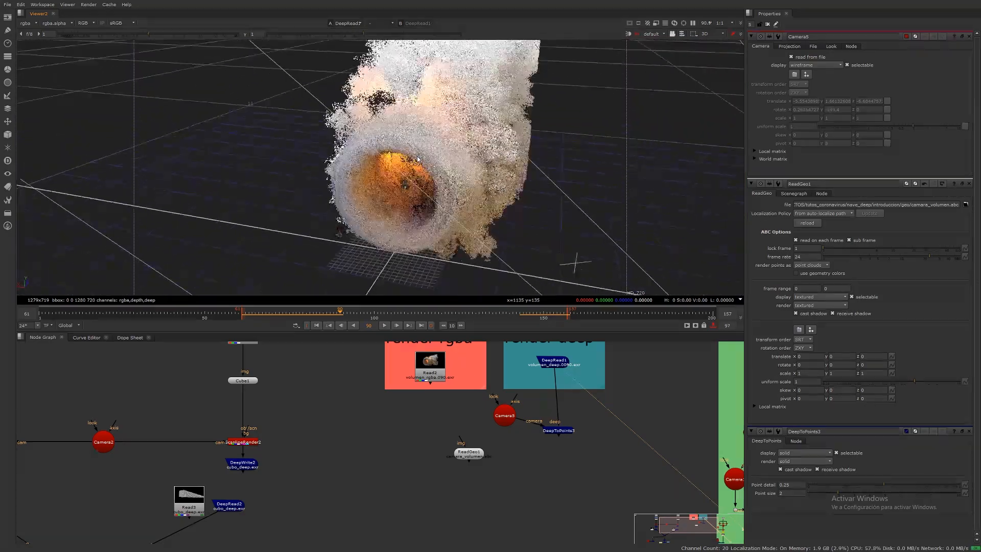
ctrl+drag(295, 203, 429, 252)
Step: Scrub the timeline and play the point cloud animation
click(290, 314)
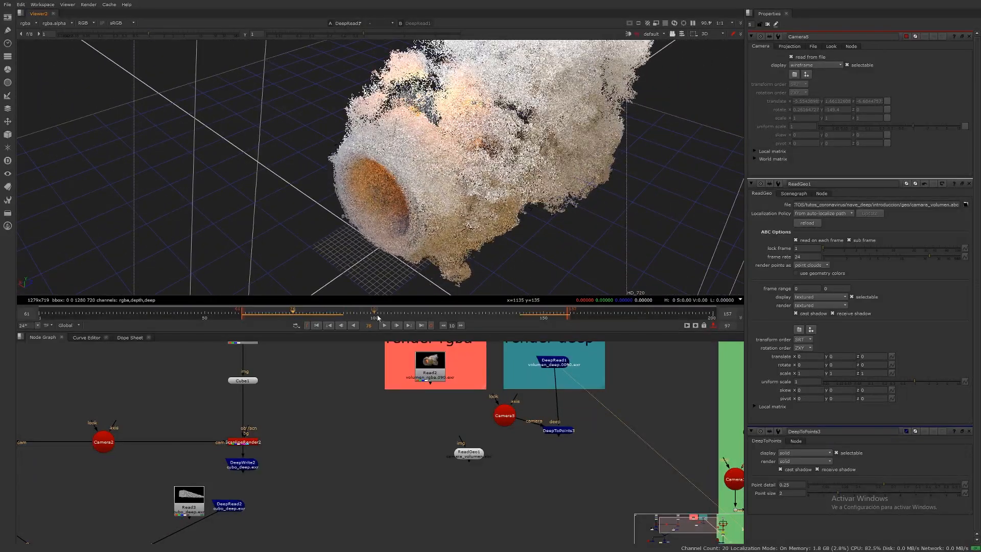
click(386, 325)
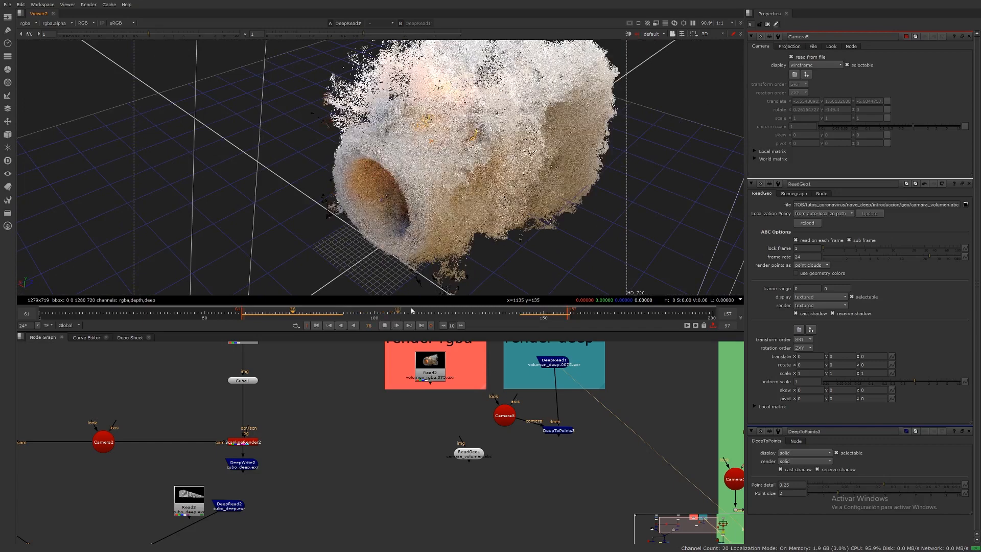
click(386, 326)
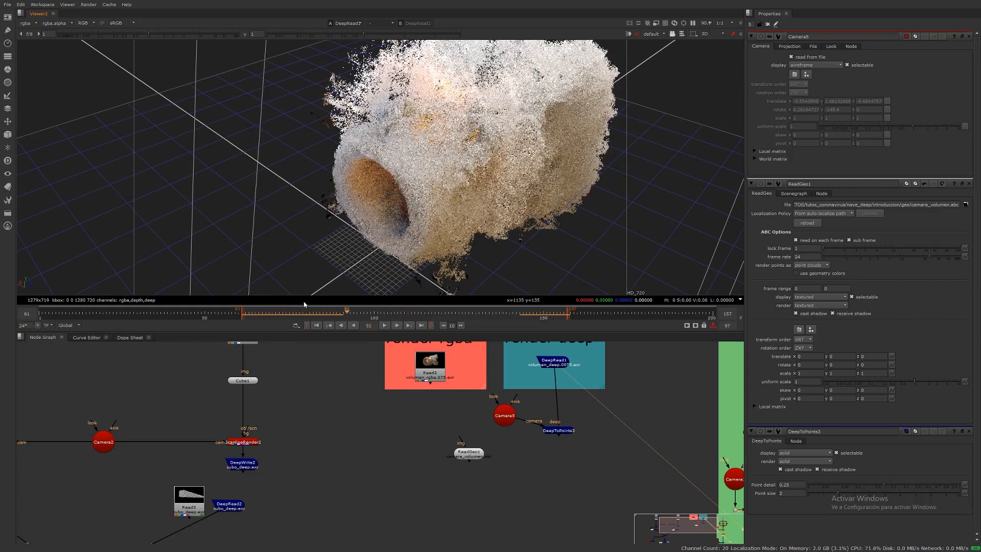
click(275, 316)
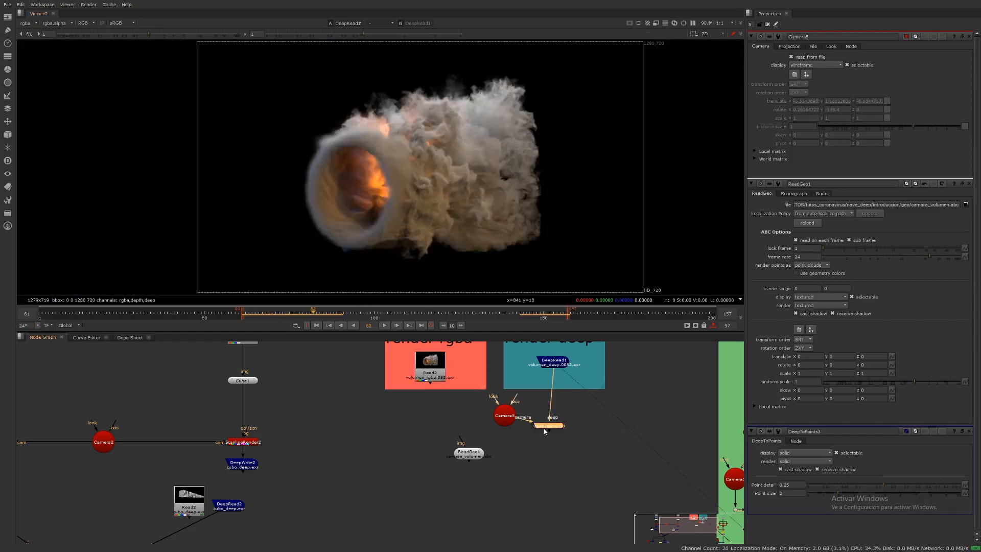
Step: Select the camera, ReadGeo and DeepToPoints nodes and auto-arrange them
drag(548, 425, 549, 419)
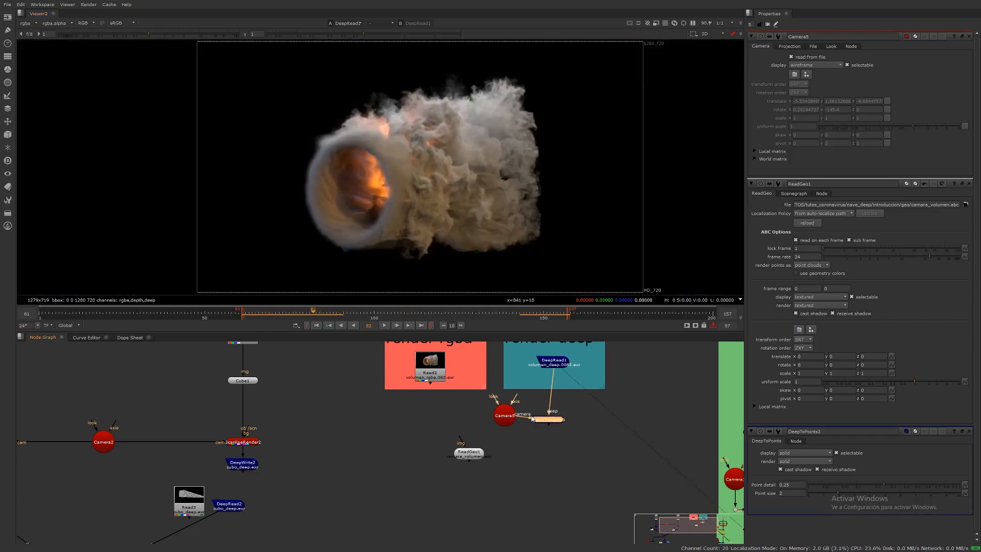
drag(477, 403, 585, 442)
key(l)
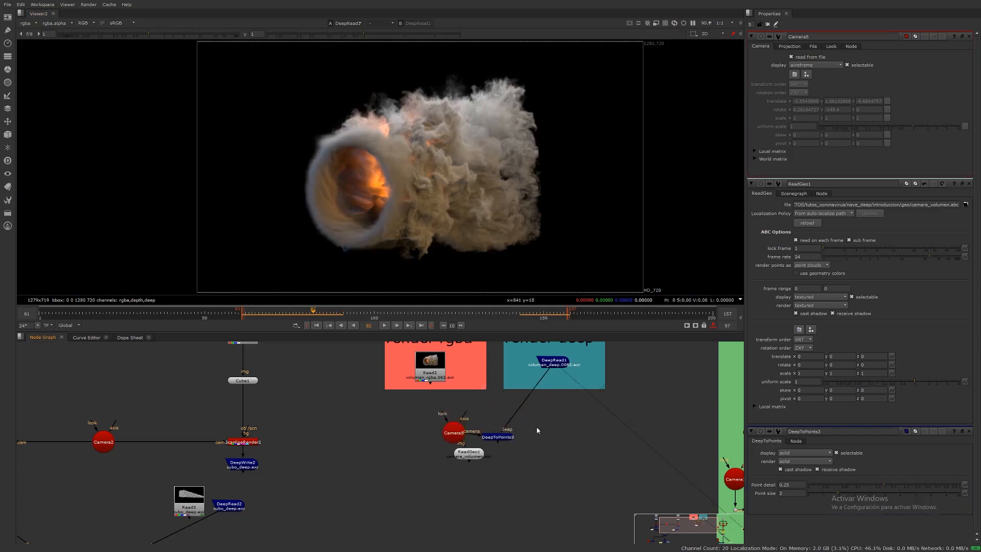
Step: Add a DeepSample node connected to the deep read node
key(Tab)
text(deep)
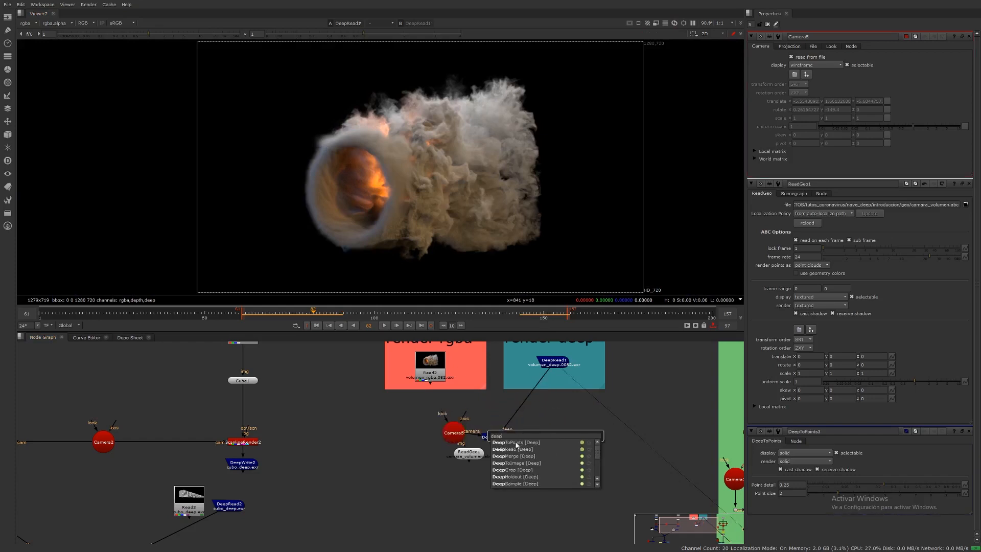
click(522, 482)
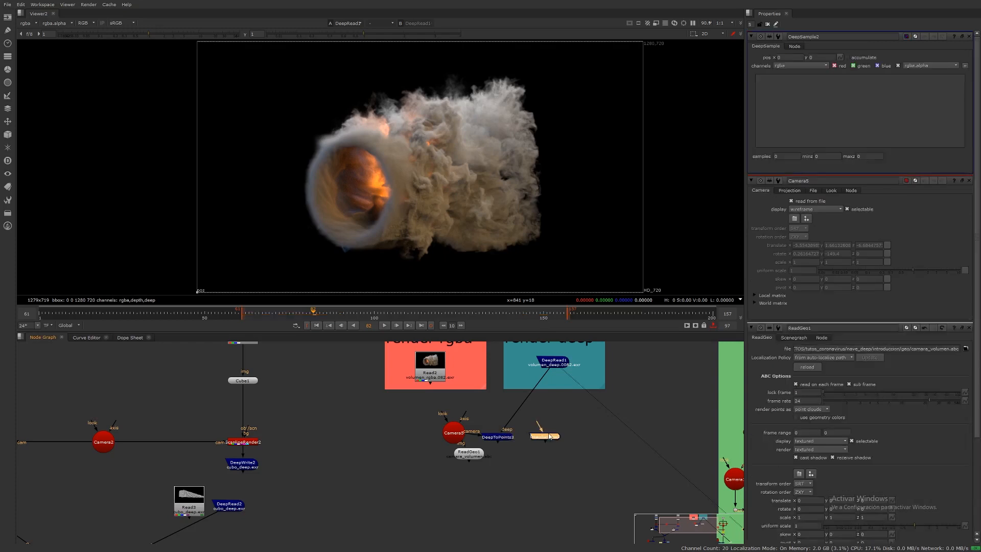
drag(547, 419, 554, 366)
drag(559, 440, 560, 443)
Step: View the DeepSample node and move its sample position onto the smoke to inspect the deep samples
key(1)
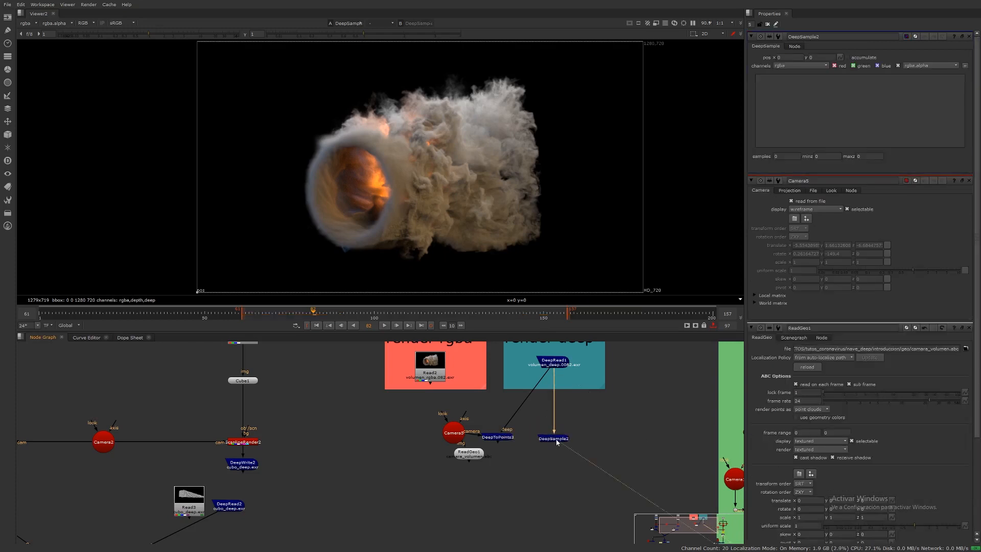
click(554, 438)
drag(199, 291, 197, 293)
drag(279, 265, 443, 161)
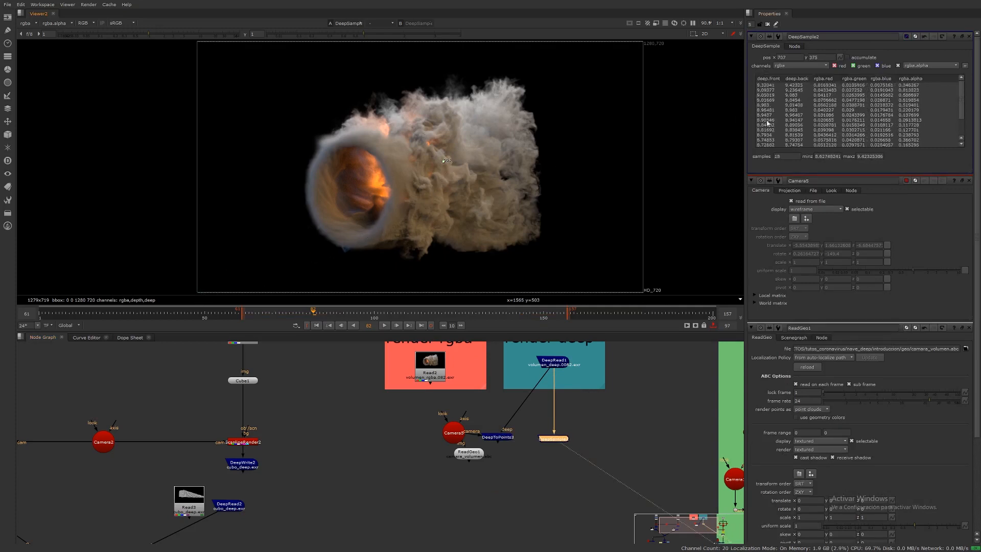
drag(964, 96, 966, 128)
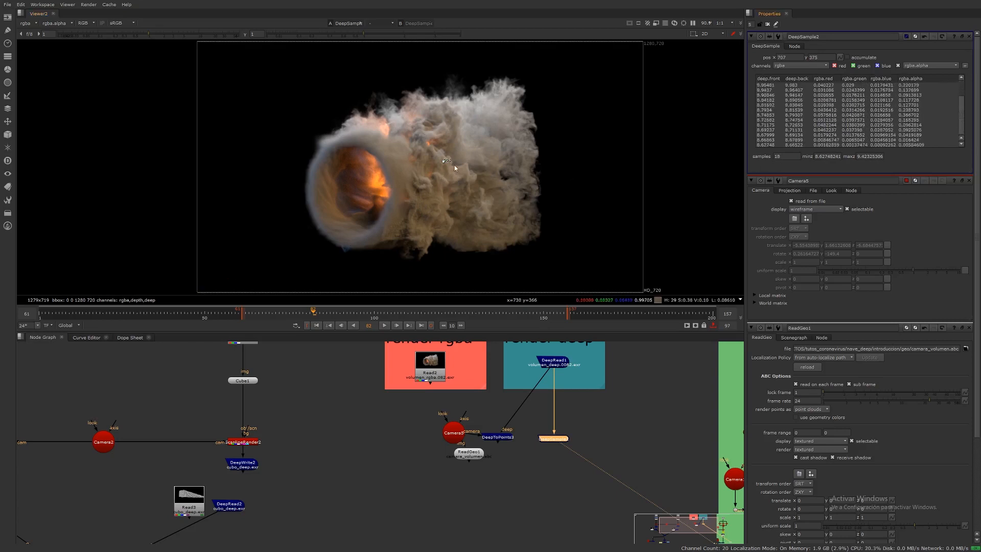
drag(444, 163, 397, 189)
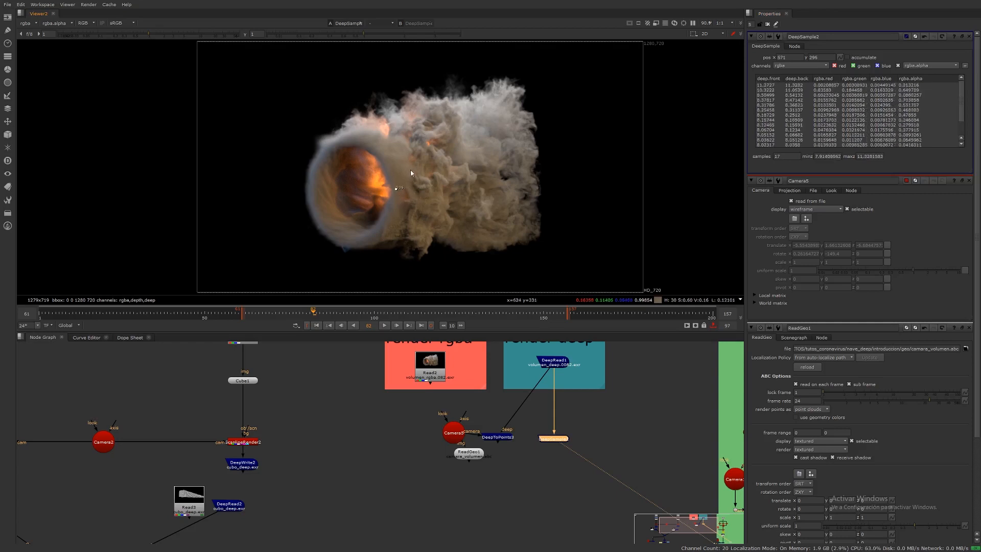
Step: Switch to the 3D view and orbit and zoom to examine the point cloud
key(Tab)
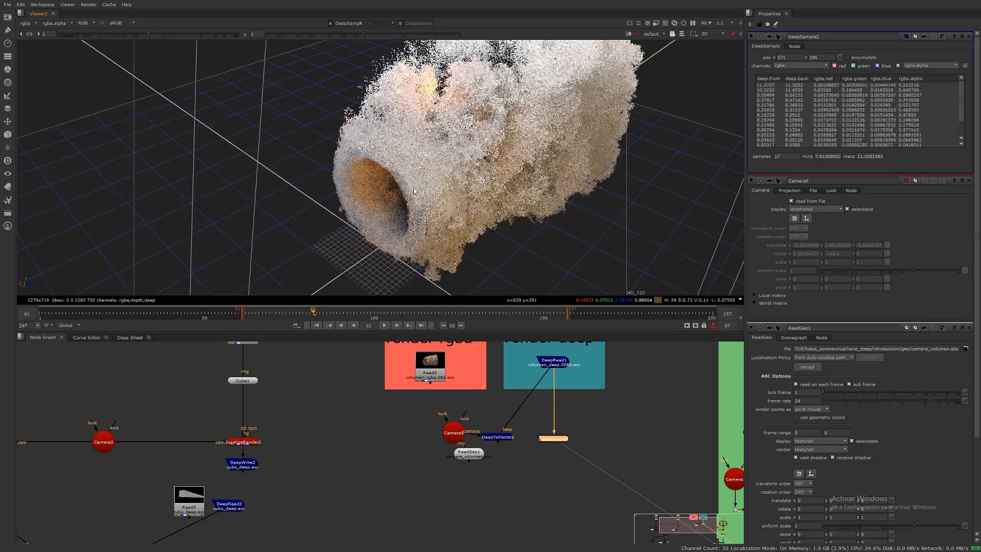
ctrl+drag(414, 229, 496, 151)
scroll(528, 139, up, 5)
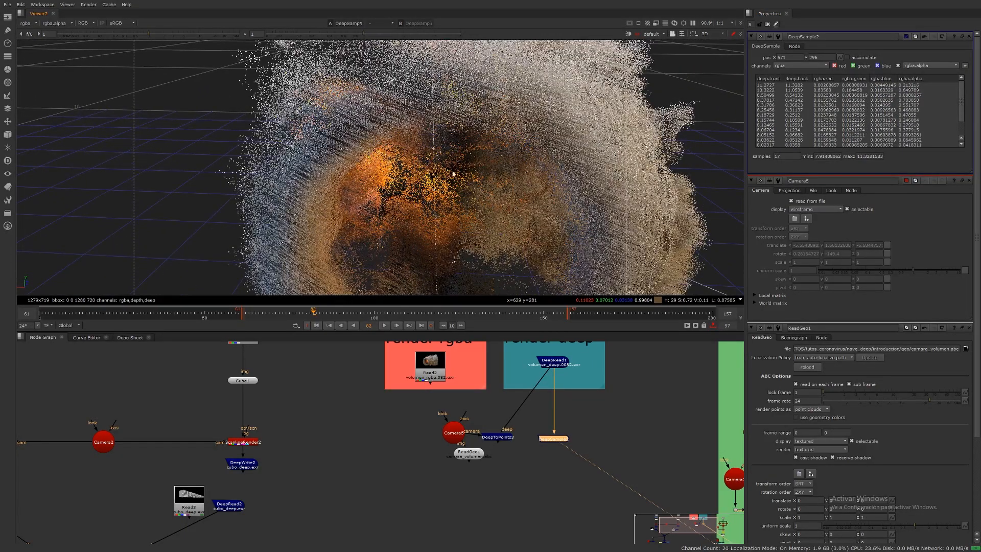
scroll(455, 168, down, 5)
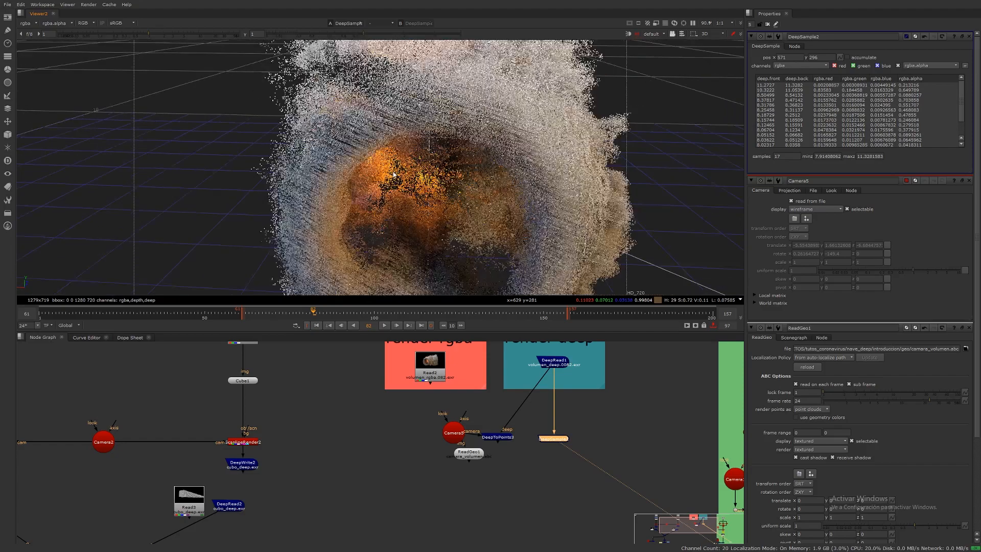
Step: Return to the 2D viewer and move the deep sample position around the smoke's upper edge while zooming in
ctrl+drag(464, 176, 399, 223)
key(Tab)
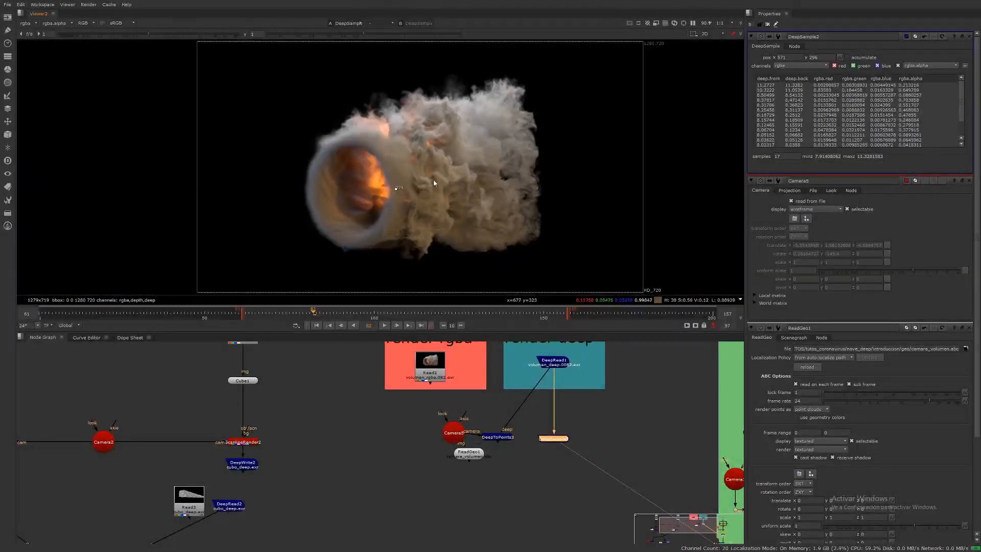
drag(399, 189, 519, 91)
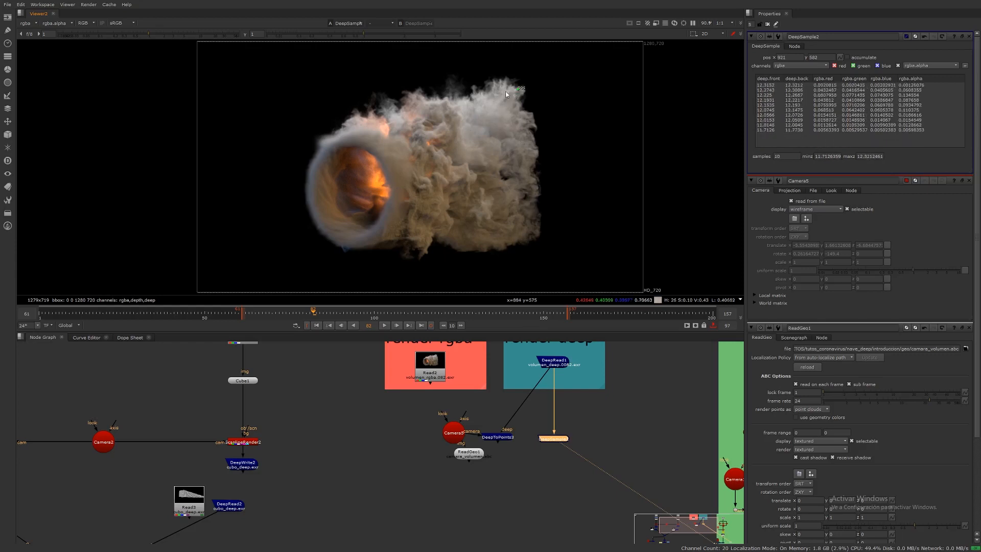
scroll(531, 72, up, 5)
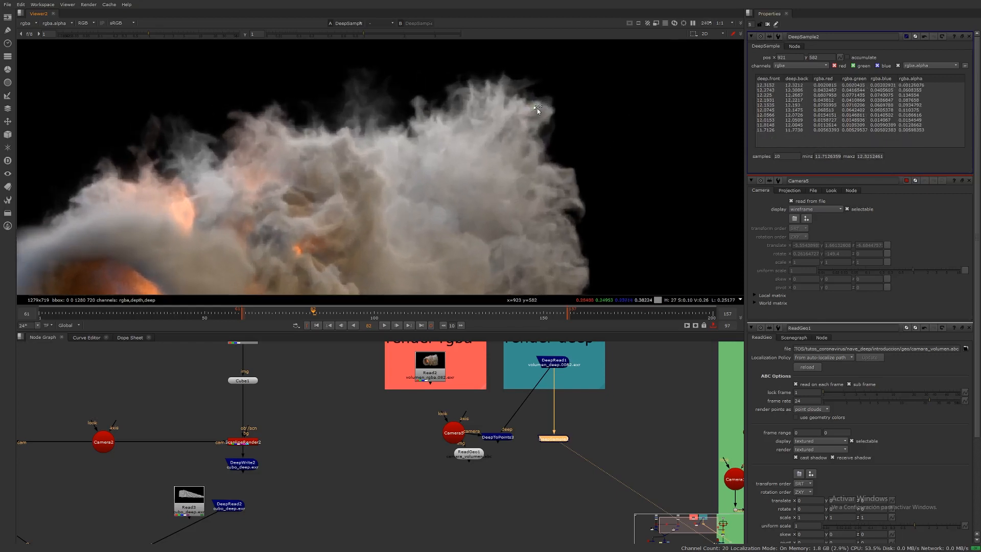
drag(537, 108, 552, 104)
scroll(556, 78, up, 8)
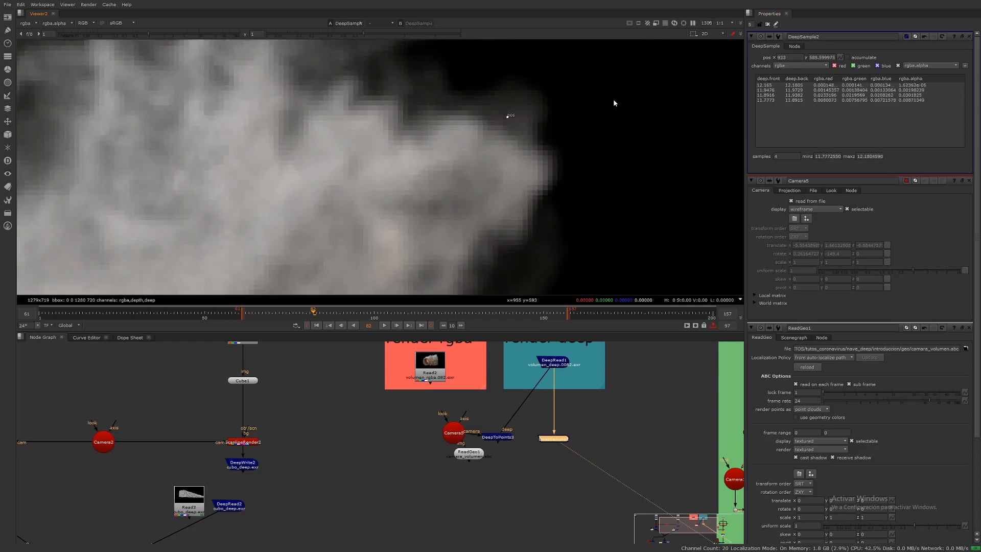
drag(512, 118, 544, 91)
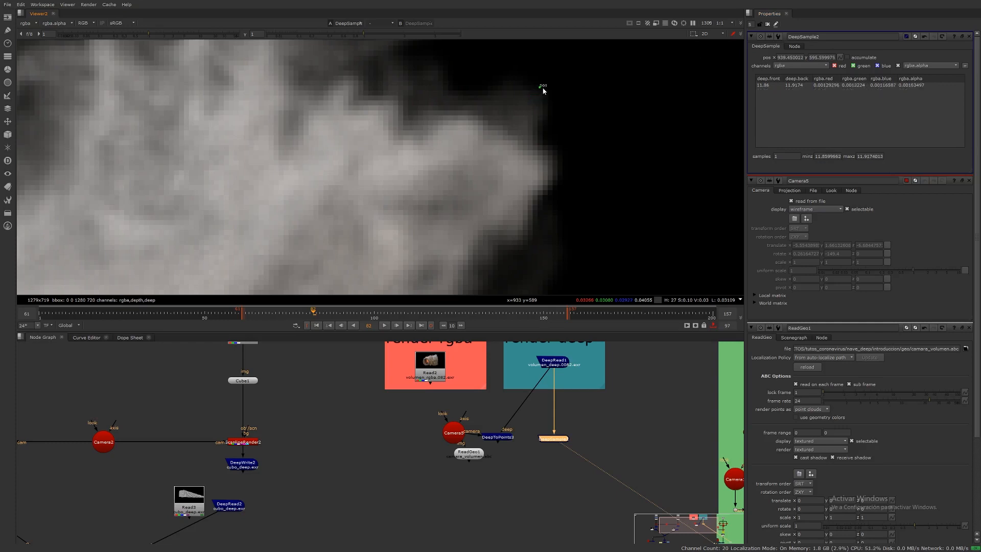
scroll(551, 92, down, 3)
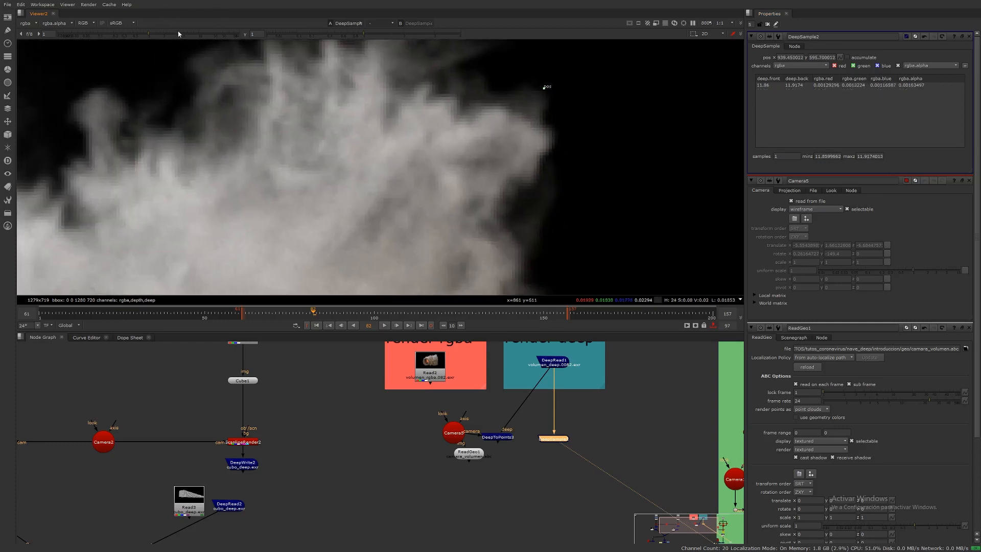
Step: Briefly raise and reset the viewer gain, zoom out, and place the sample position on the fire ring
drag(178, 34, 205, 34)
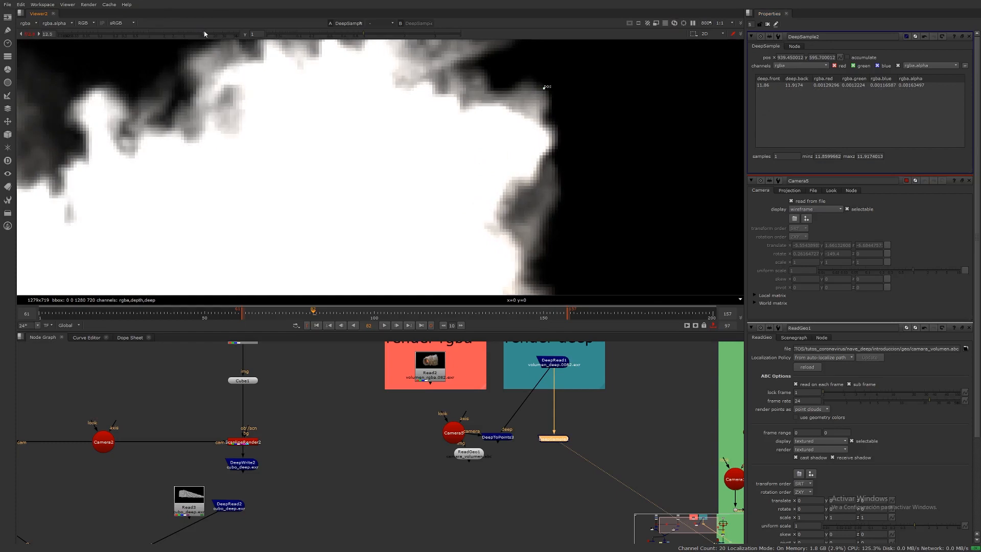
ctrl+click(172, 34)
scroll(472, 150, down, 10)
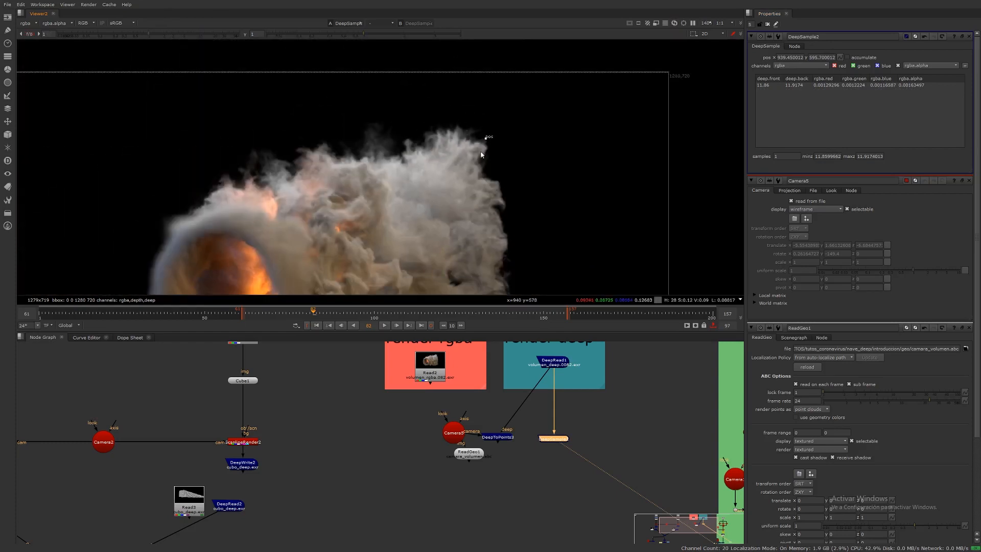
scroll(480, 154, down, 3)
mouse_move(479, 149)
mouse_down()
mouse_move(433, 198)
mouse_move(374, 229)
mouse_move(396, 245)
mouse_move(389, 250)
mouse_up()
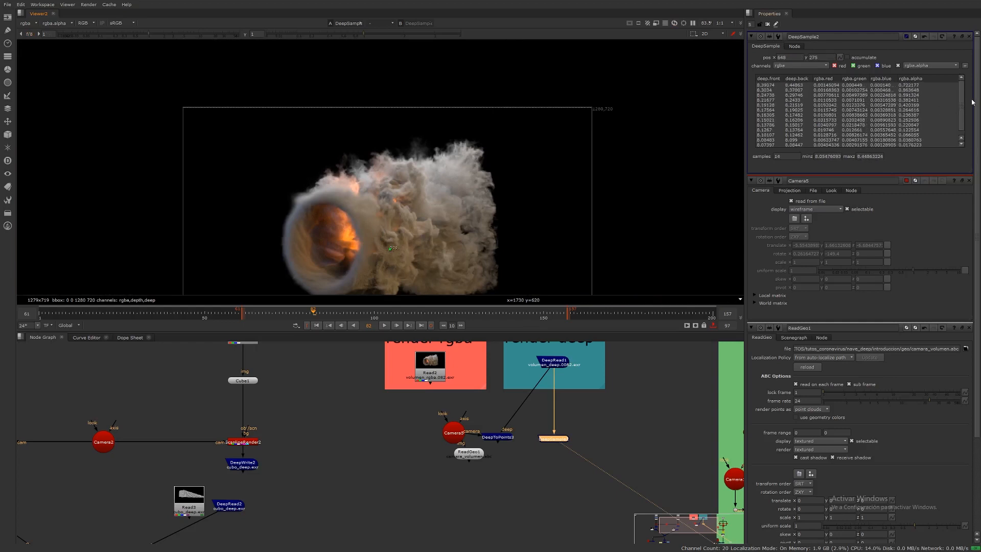
scroll(964, 108, down, 1)
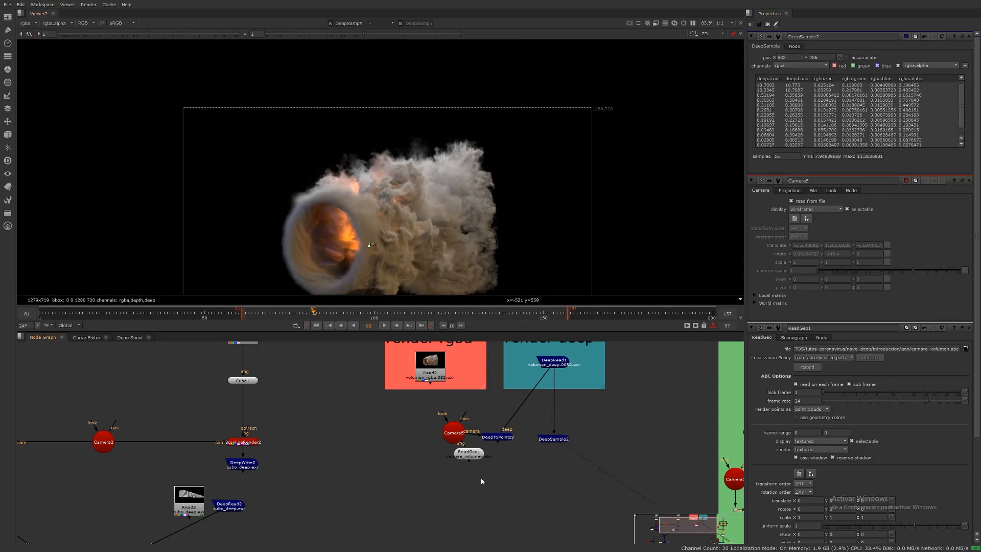
Step: Add a DeepCrop node after the DeepSample node
click(553, 439)
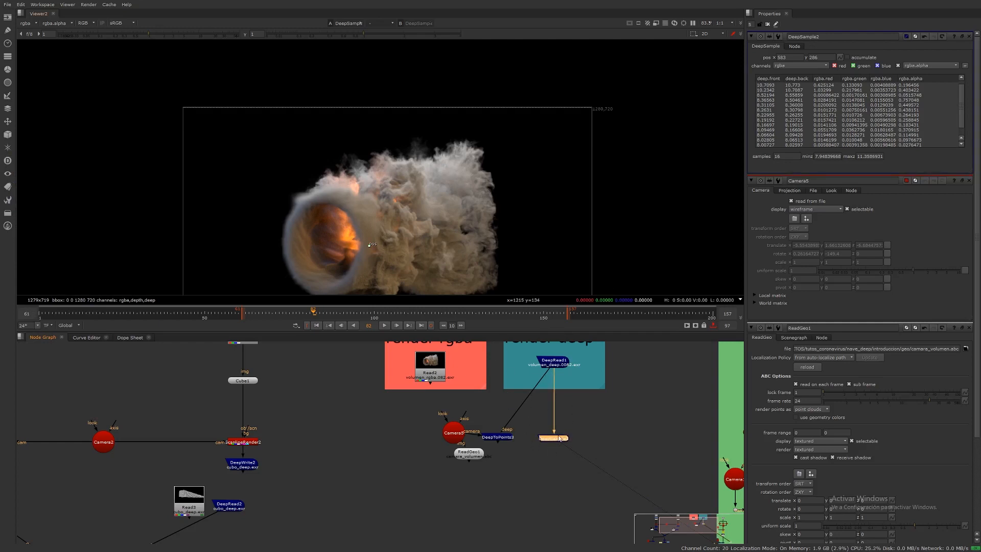
key(Tab)
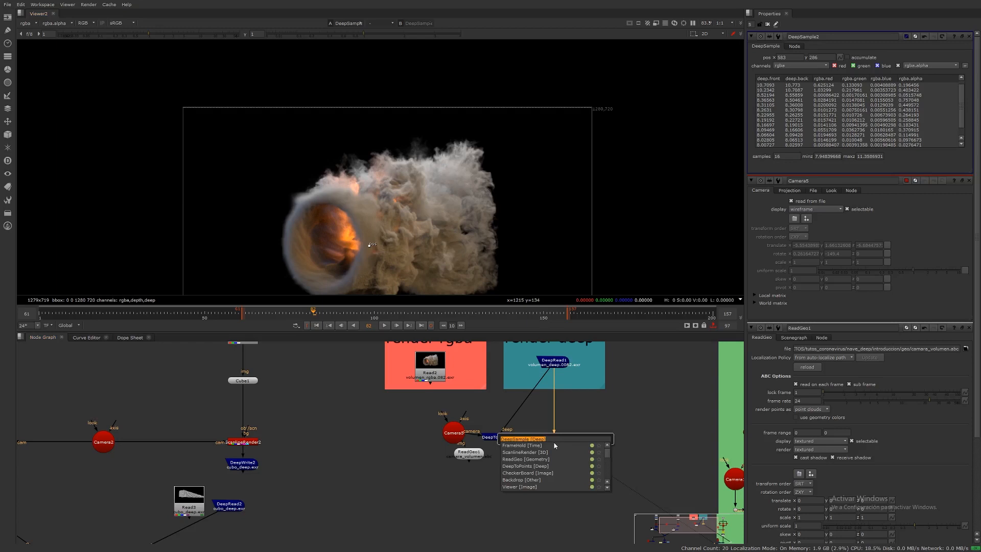
text(deep)
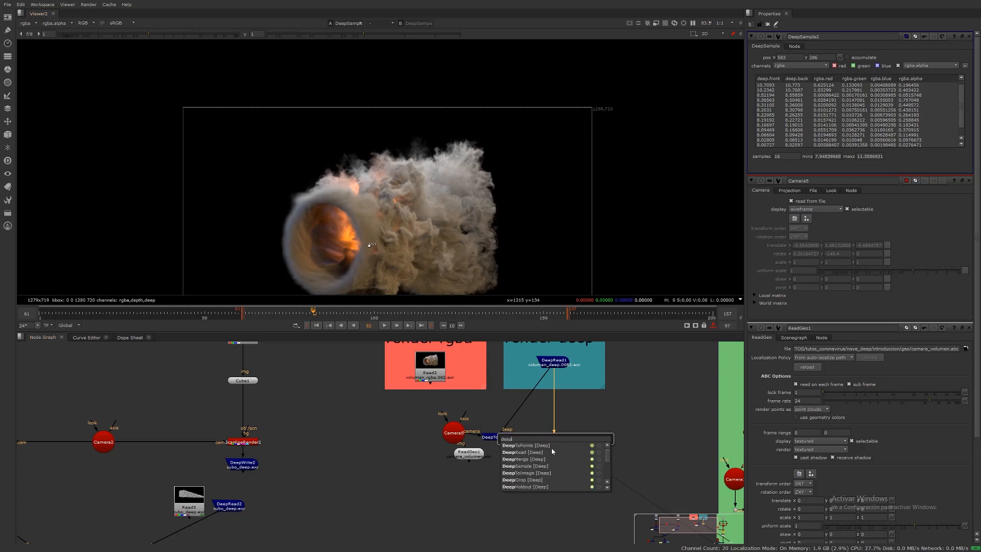
text(cr)
key(Return)
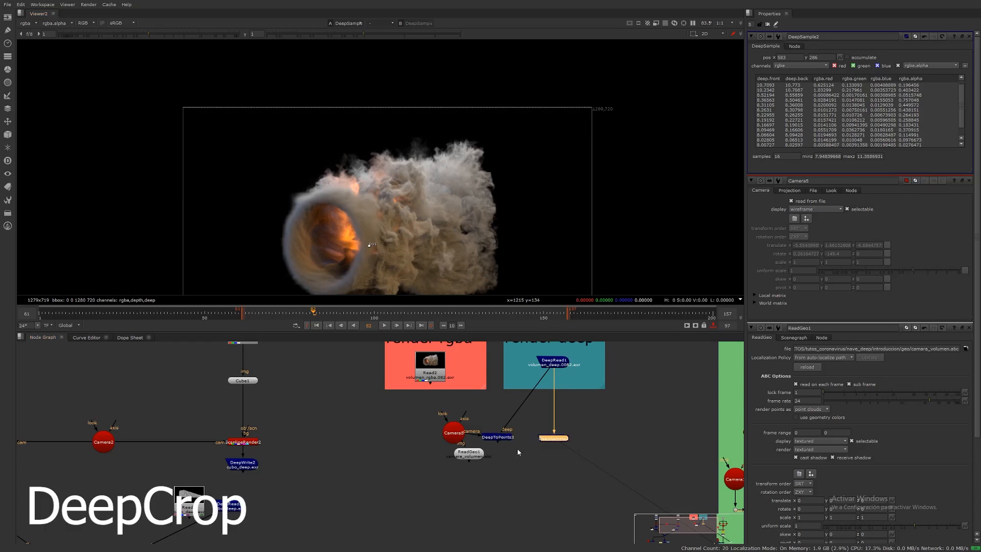
Step: Add a Crop node to the node graph
key(Tab)
text(crop)
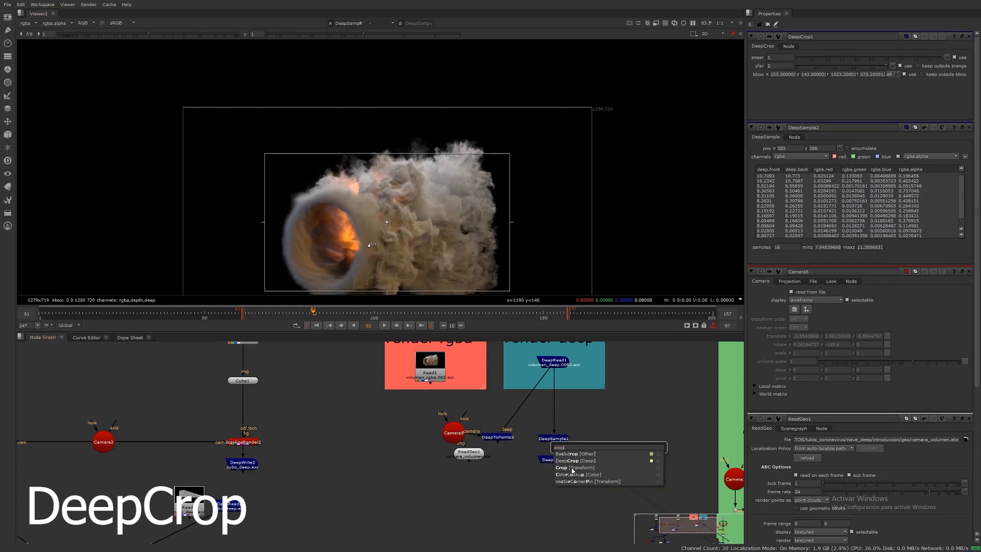
click(572, 468)
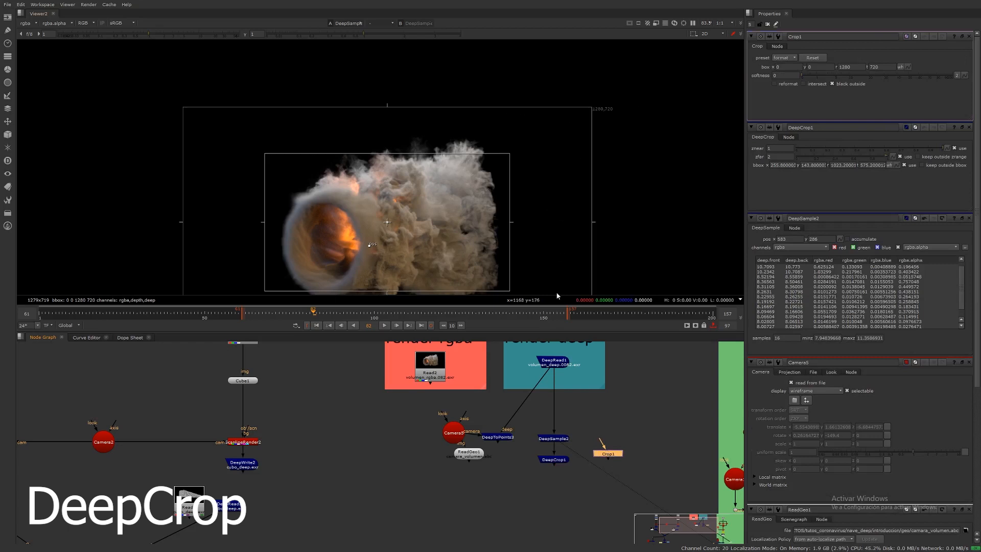
Step: Open the DeepCrop and DeepSample properties and move the sample position onto the fire ring
click(558, 459)
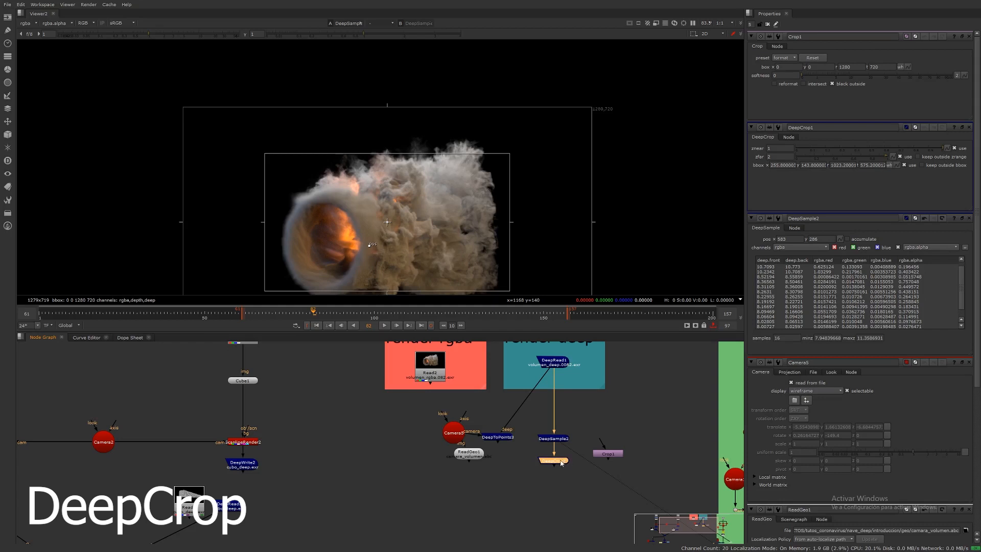
double_click(560, 462)
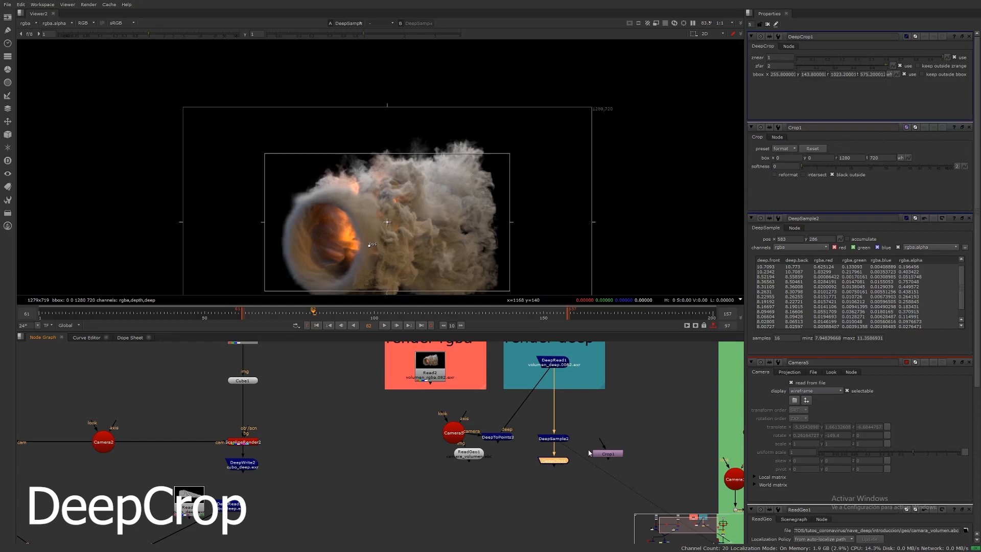
double_click(554, 439)
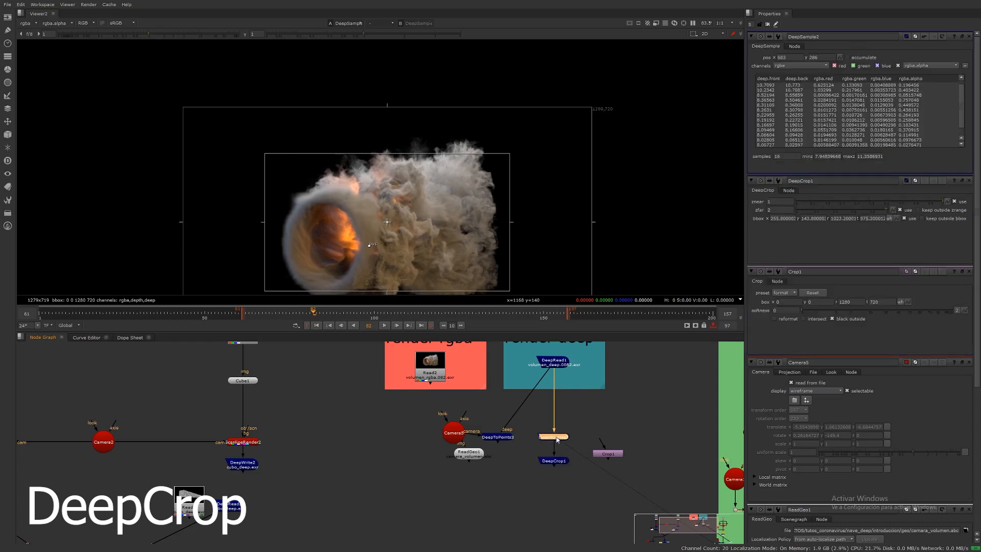
drag(369, 246, 363, 238)
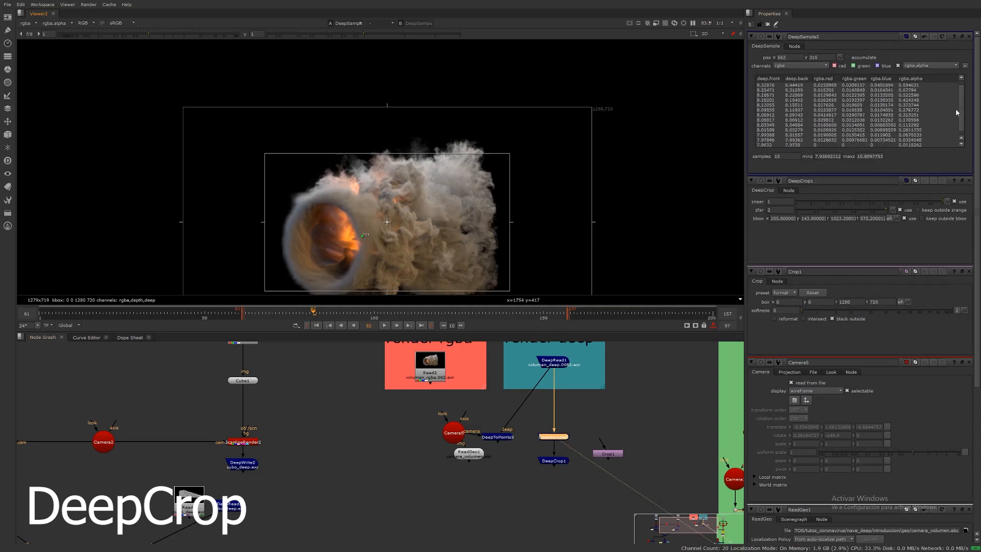
scroll(957, 110, up, 1)
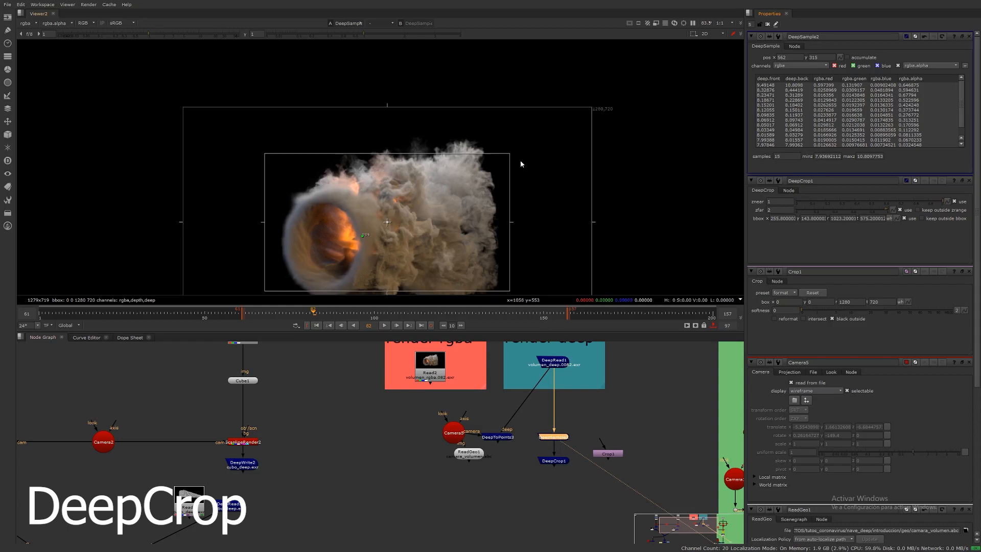
Step: Set the DeepCrop's znear to 7 and move the sample position into the smoke
double_click(551, 461)
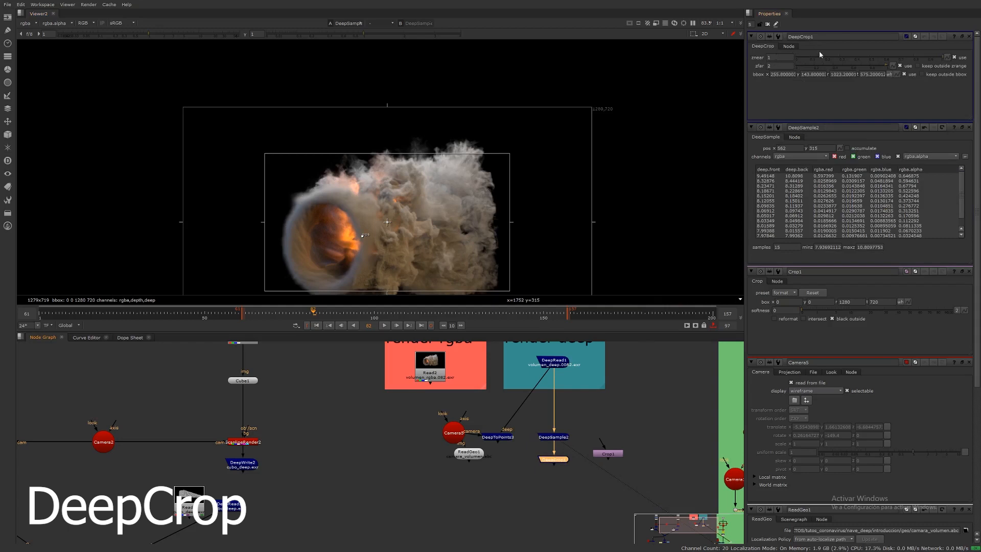
click(780, 57)
text(7)
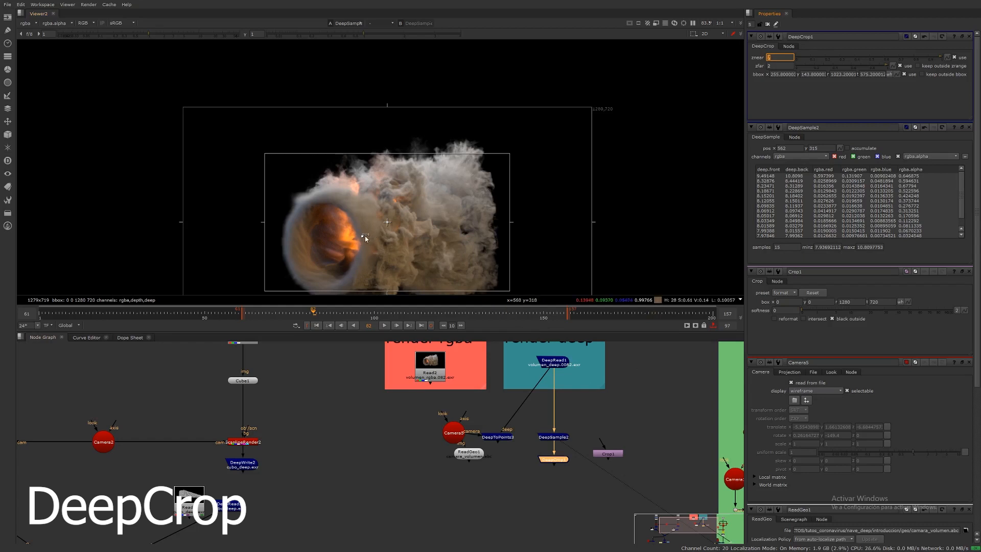
drag(367, 237, 399, 229)
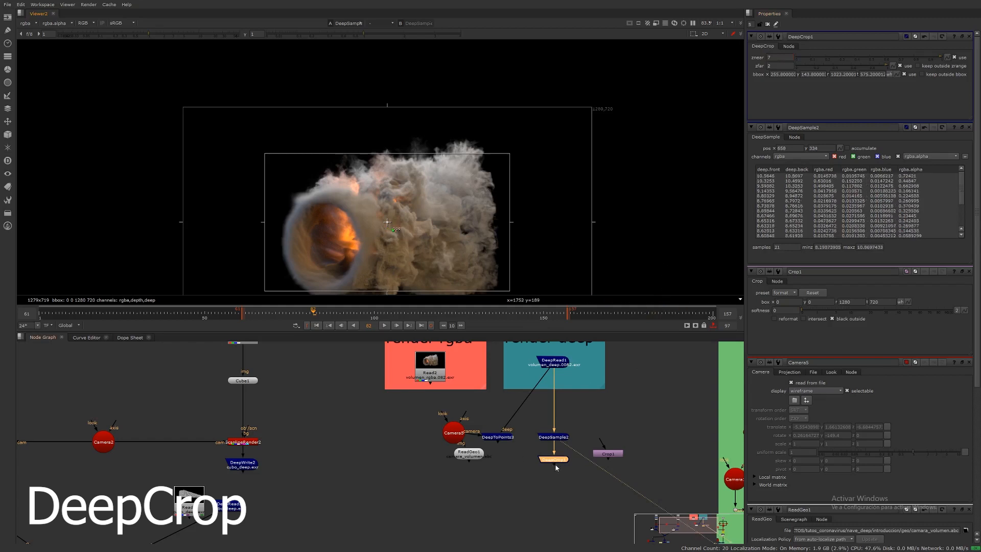
Step: Set the DeepCrop's zfar to 8 and view the DeepCrop output
click(780, 66)
key(Return)
key(1)
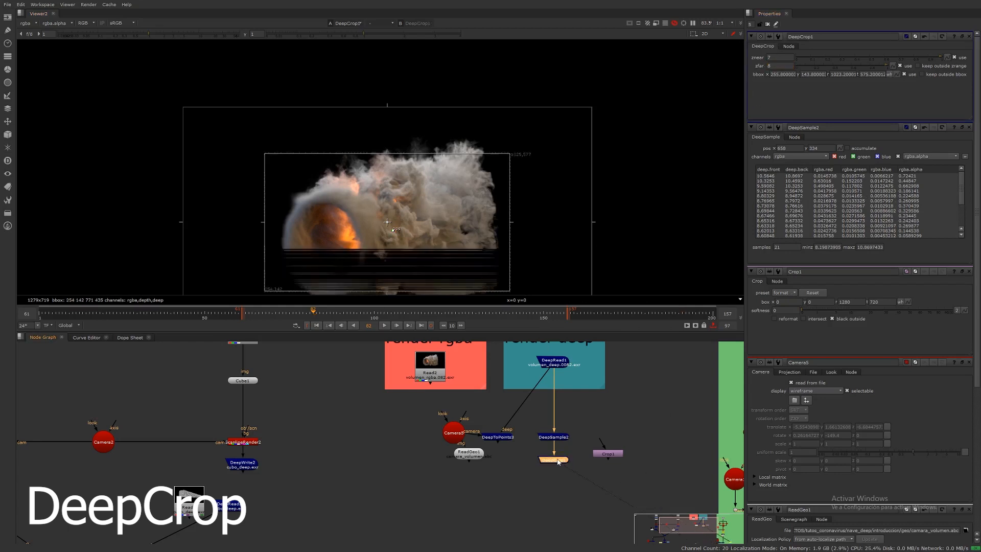
drag(558, 462, 558, 461)
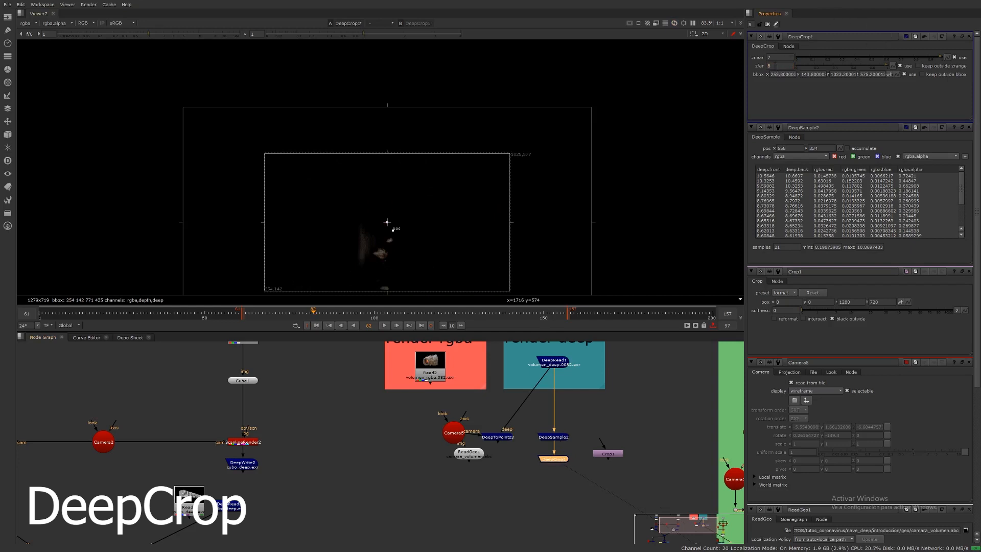
Step: Set the DeepCrop's zfar to 9.2
click(775, 66)
key(BackSpace)
text(9)
key(Return)
text(8.5)
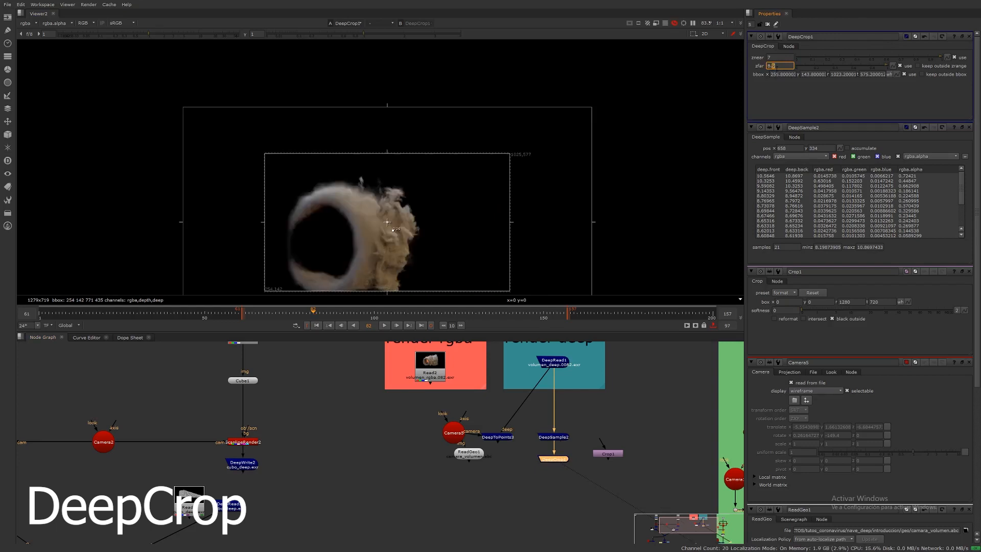
text(9.2)
key(Return)
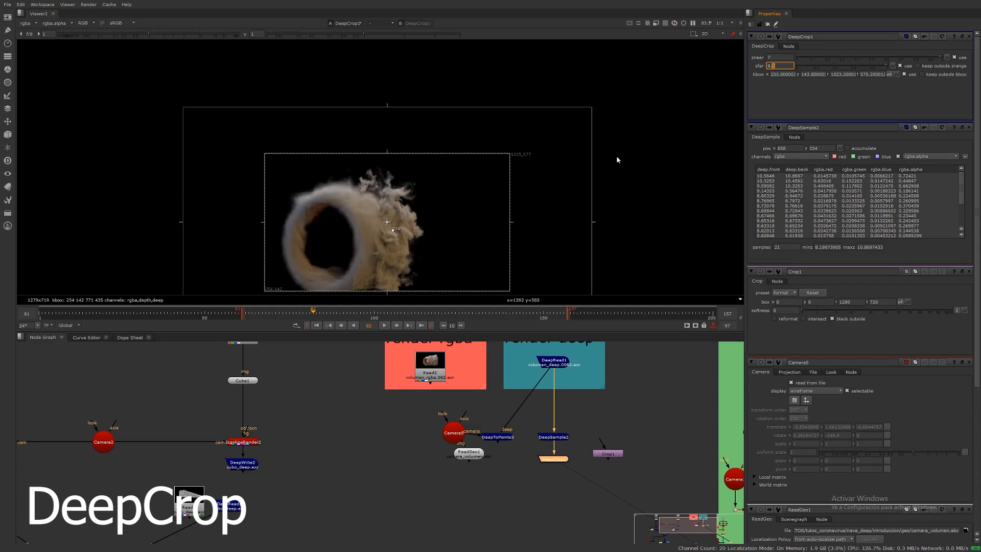
Step: Try cropping with the bounding box by shrinking the crop box over the ring's lower left
middle_drag(616, 155, 627, 132)
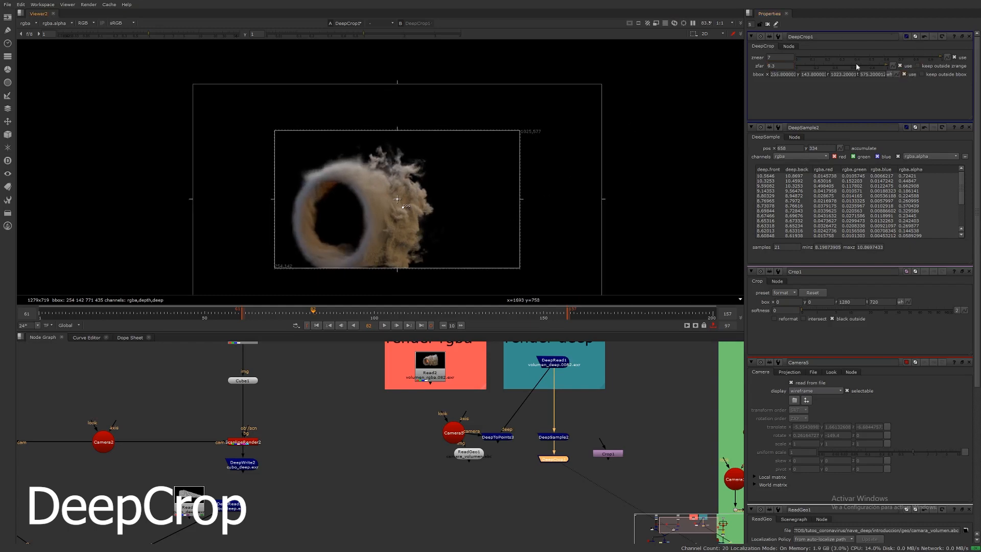
click(763, 75)
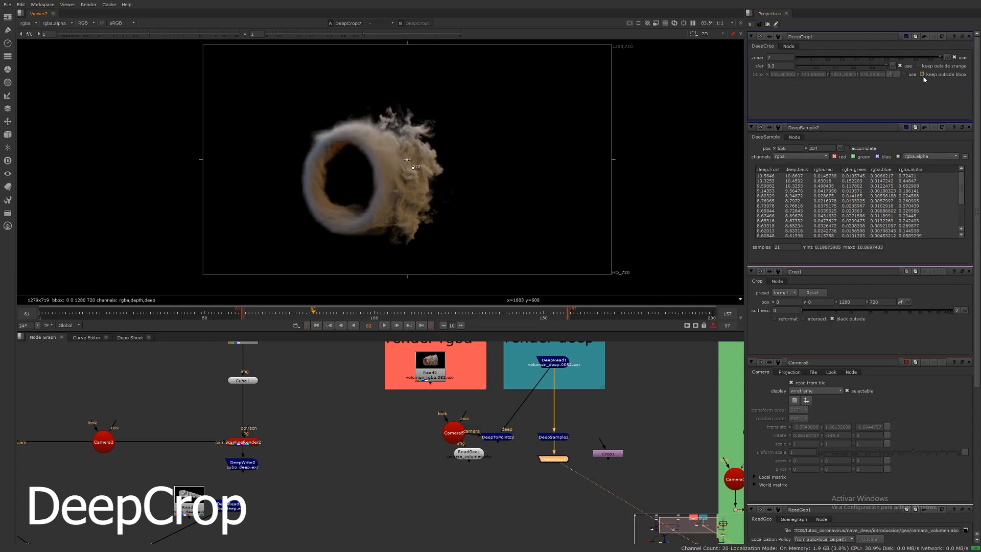
click(902, 74)
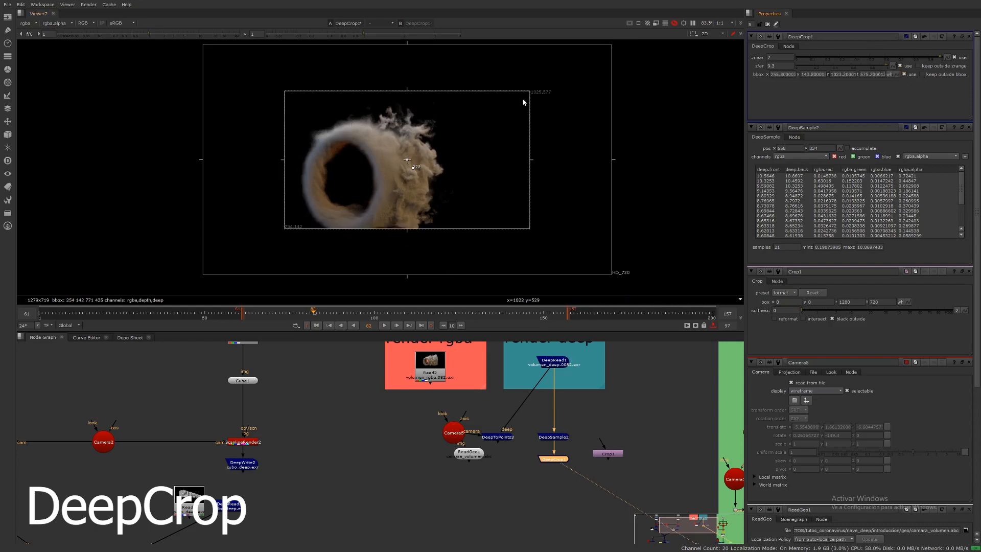
drag(530, 91, 367, 160)
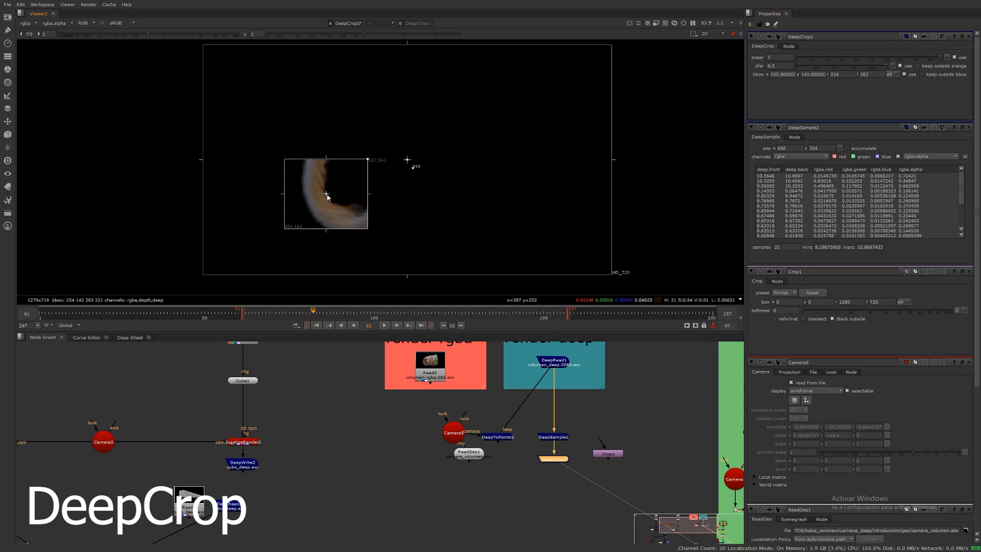
Step: Move the crop box, undo the move, and disable the bounding-box crop
drag(335, 193, 397, 160)
key(ctrl+z)
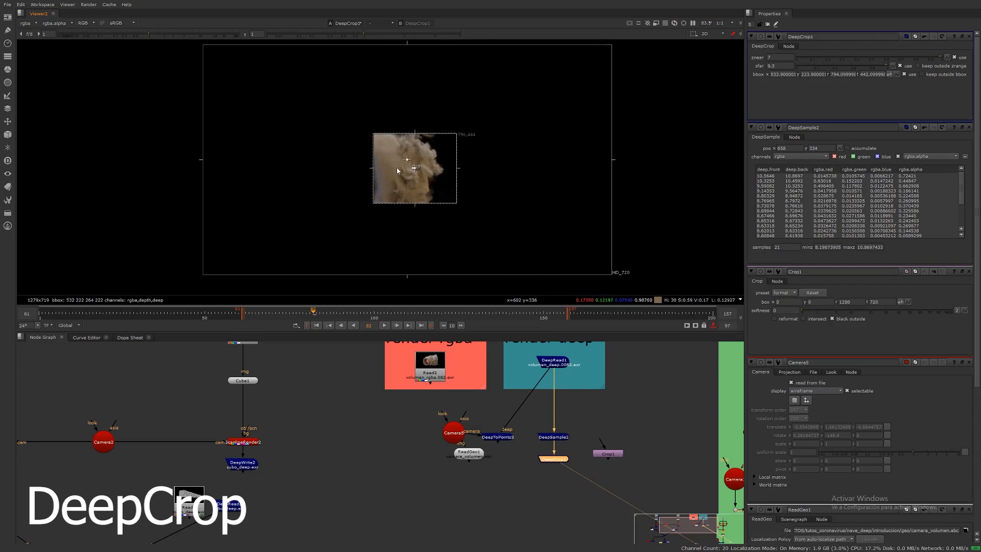
click(904, 74)
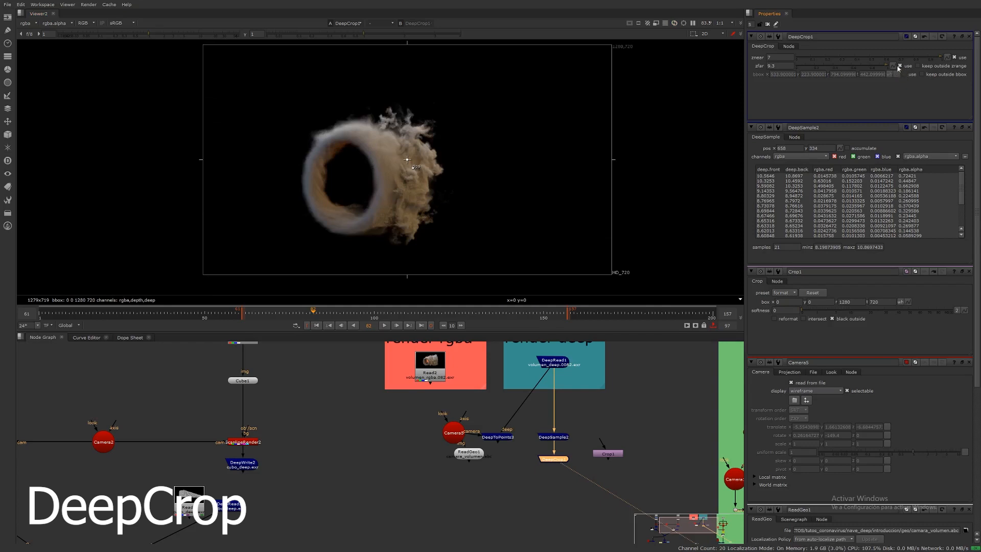
Step: Play the sequence to review the depth-cropped smoke
click(385, 326)
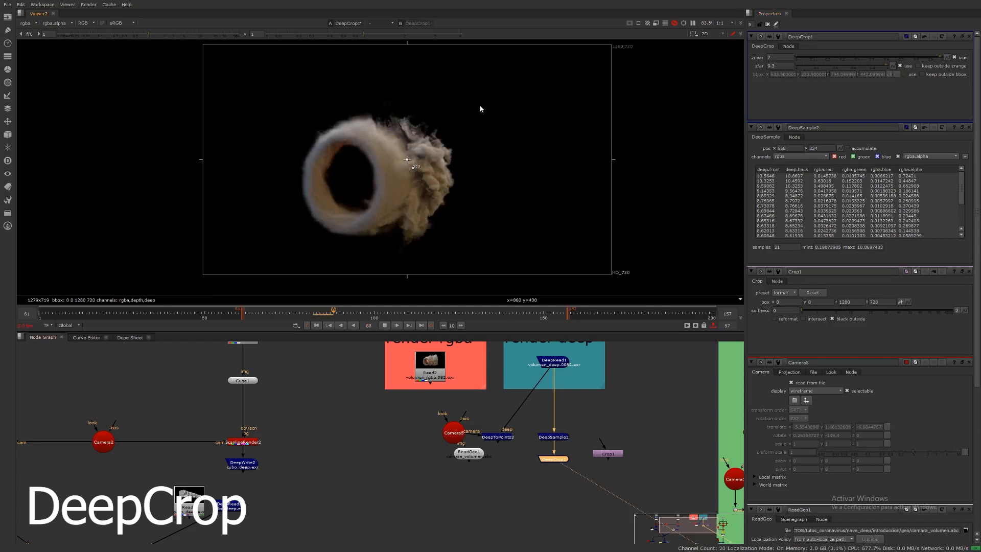
Step: Pause playback and set the DeepCrop's znear to 7.8, then step it up slightly
click(385, 325)
click(774, 58)
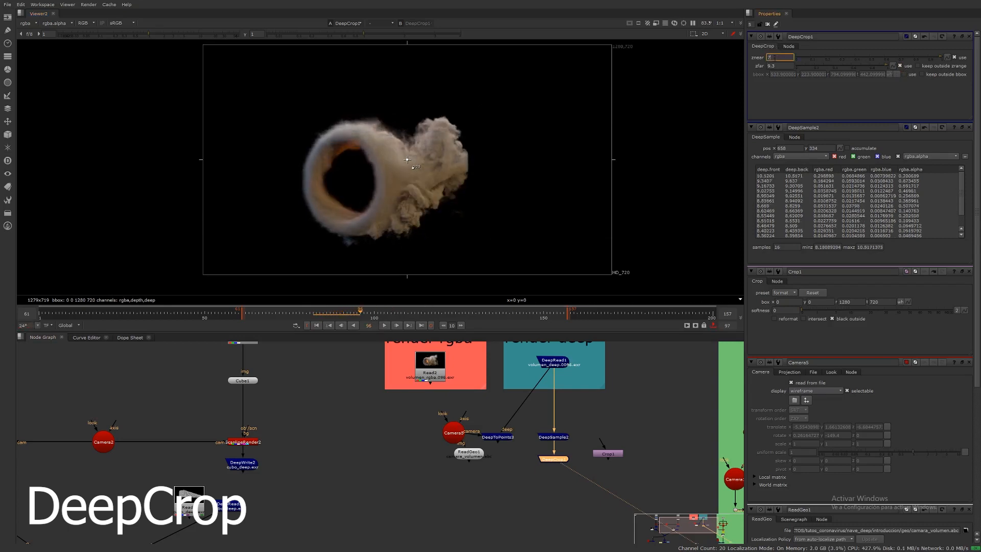
text(.8)
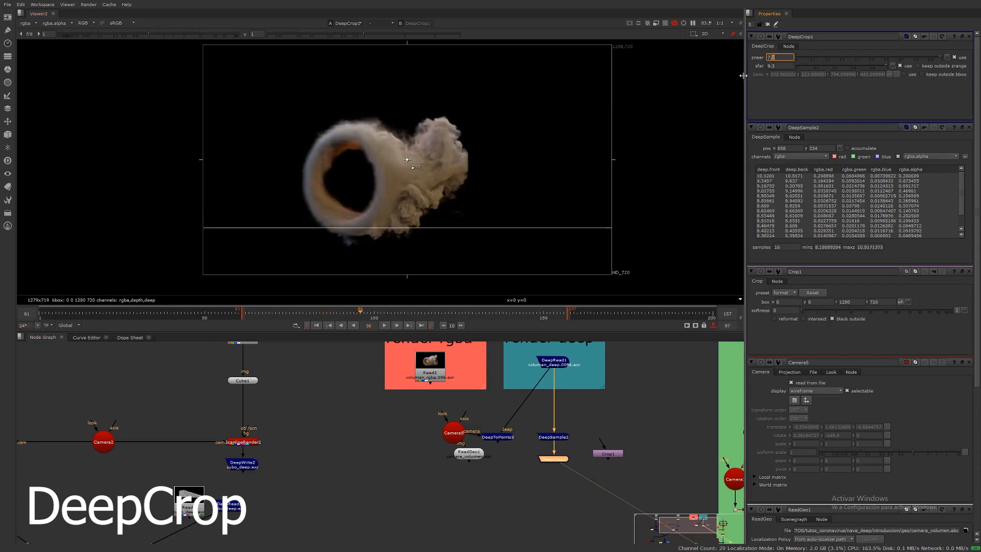
click(771, 58)
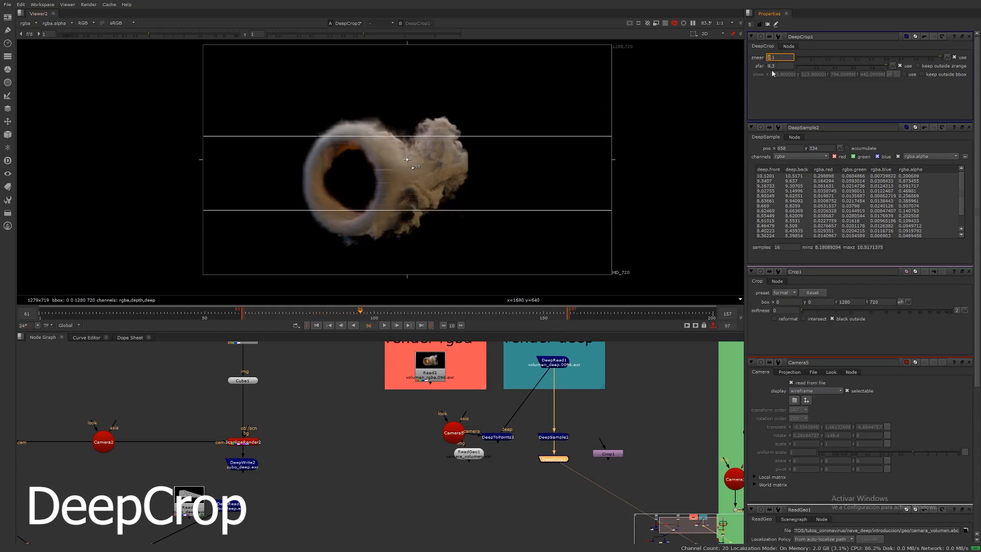
key(Up)
key(Up)
key(Down)
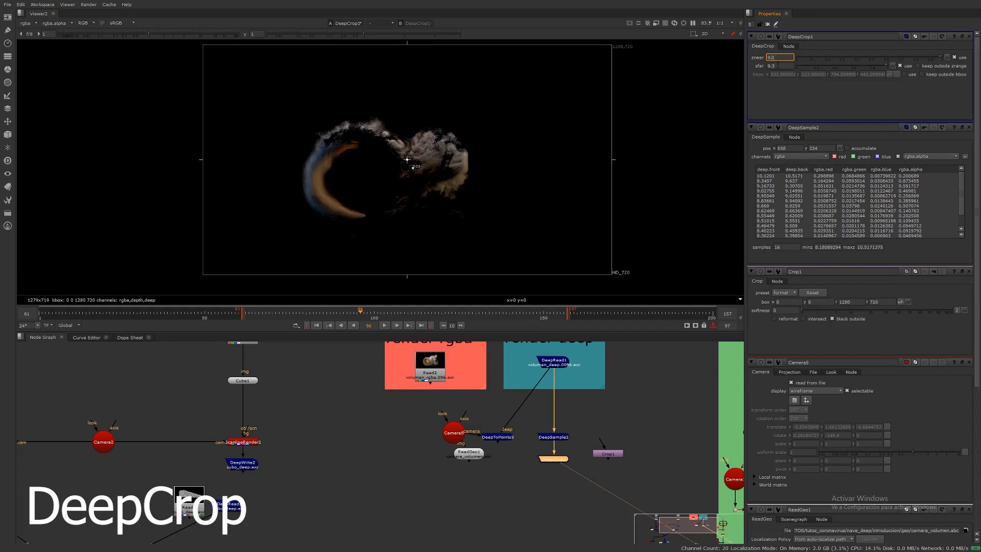
Step: Raise the DeepCrop's zfar to 14.3
click(772, 66)
key(Up)
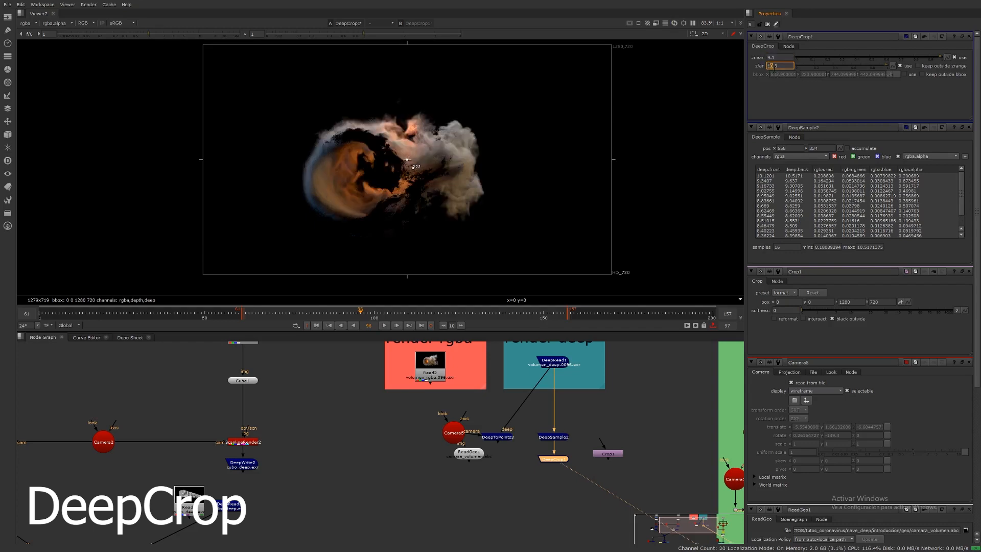
key(Up)
key(Up)
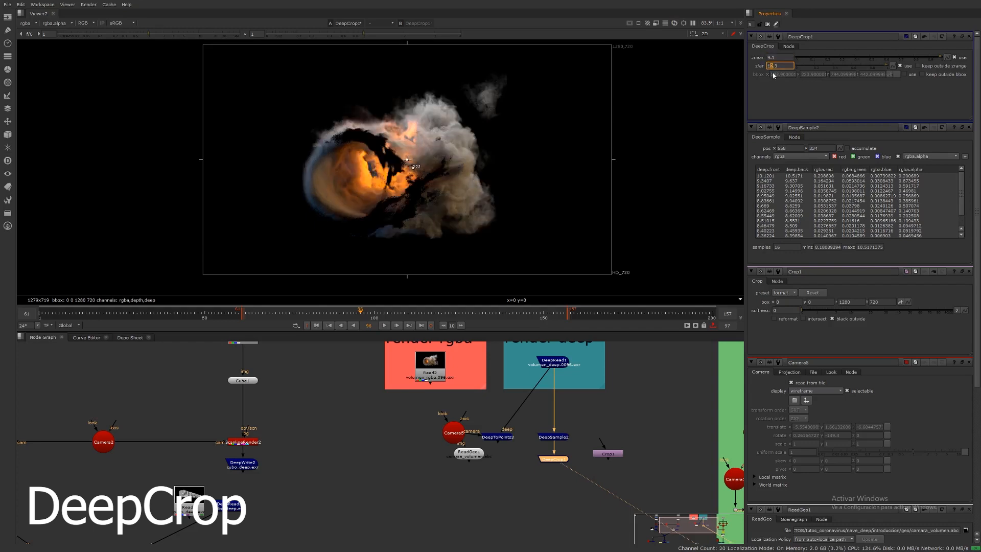
Step: Raise the DeepCrop's znear to 13.1 and play the sequence to review the thin depth slice
click(769, 58)
key(Up)
key(Up)
key(Up)
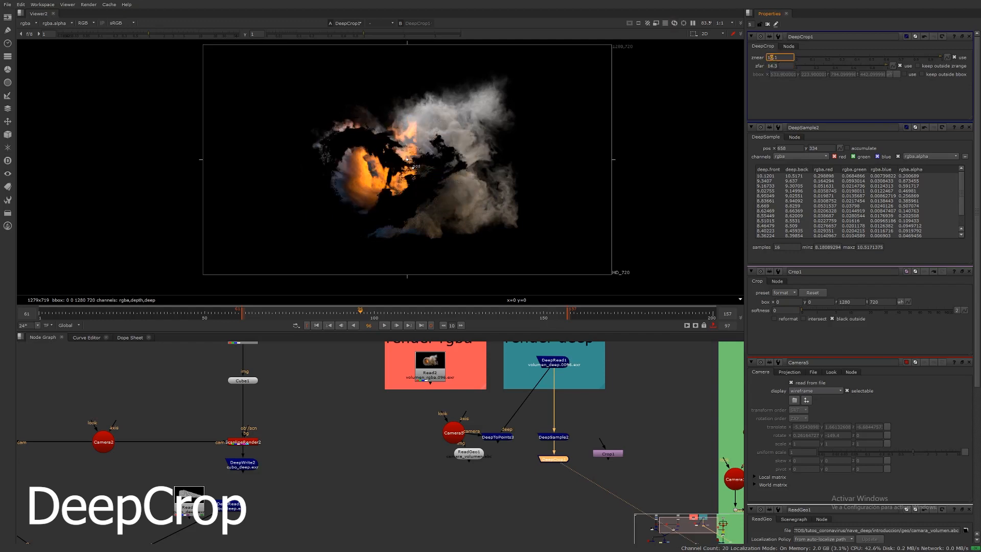
key(Up)
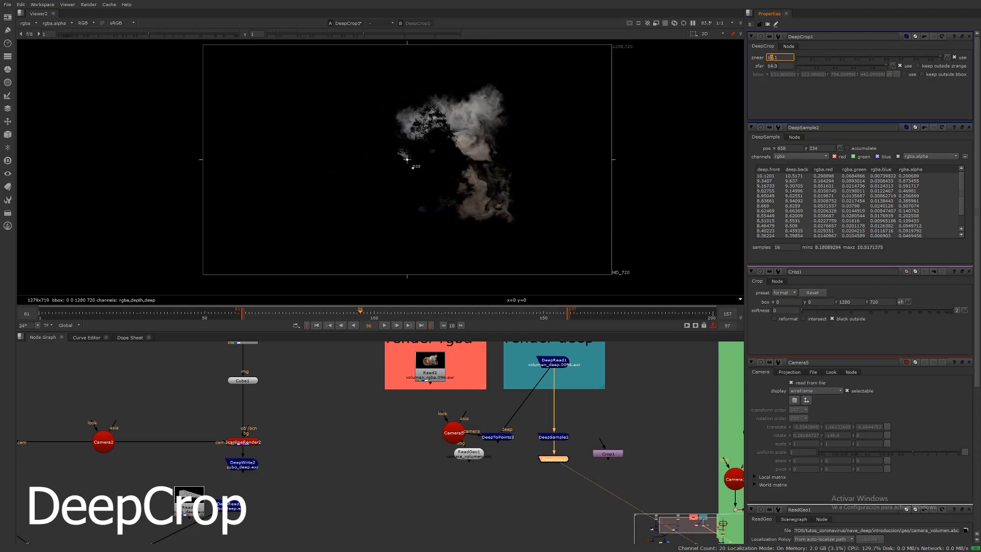
click(386, 325)
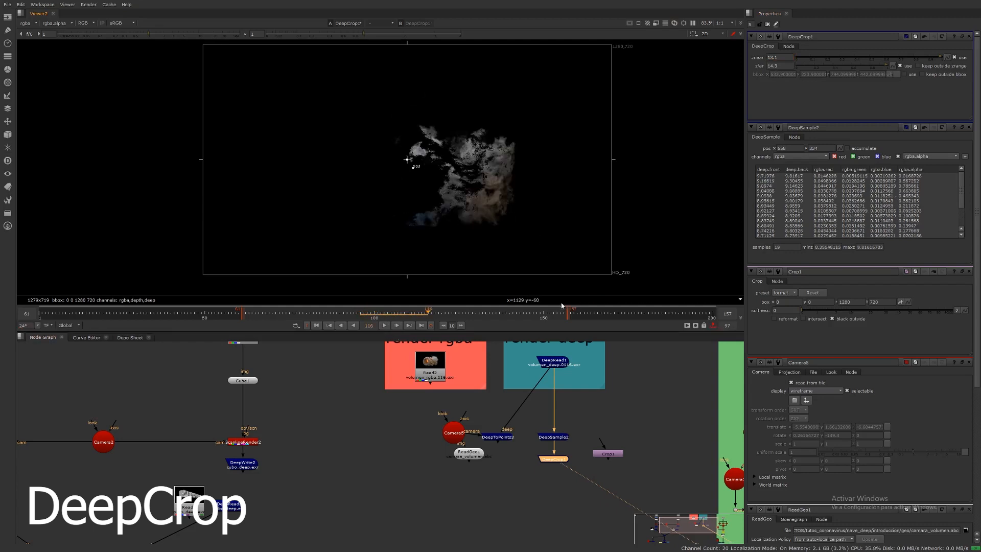
Step: Connect the DeepToPoints node to the DeepCrop output and view the cropped point cloud in 3D
key(Tab)
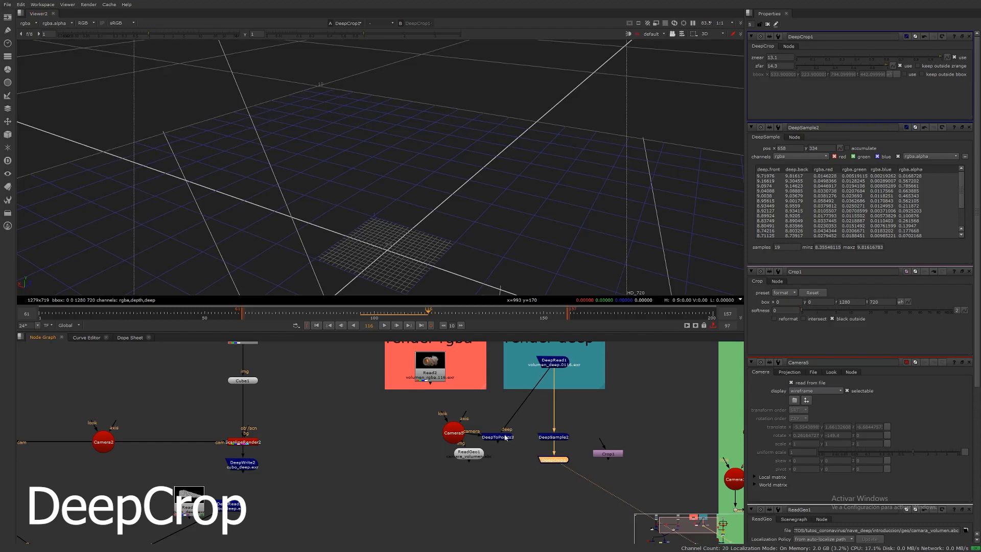
drag(505, 438, 506, 475)
drag(533, 406, 556, 459)
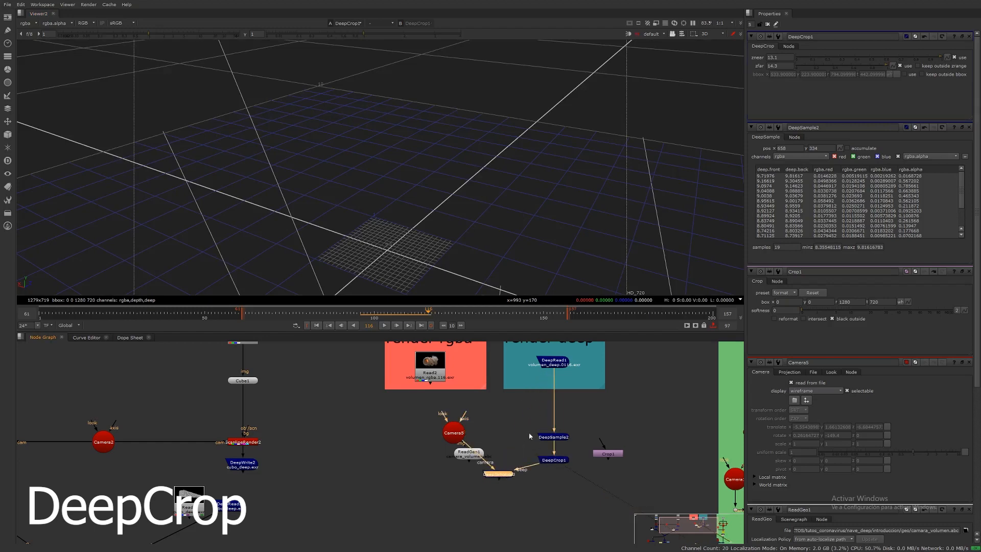
key(1)
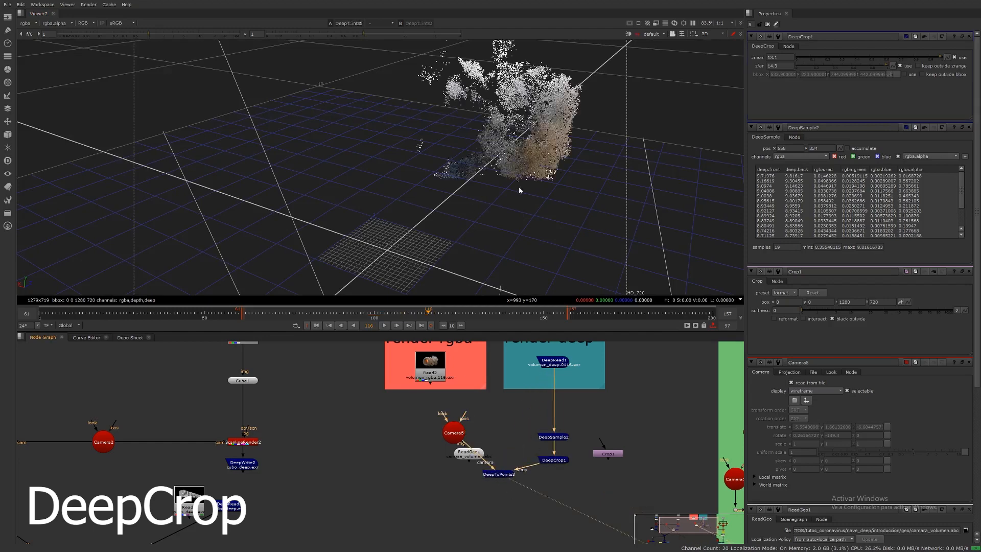
ctrl+drag(519, 190, 475, 225)
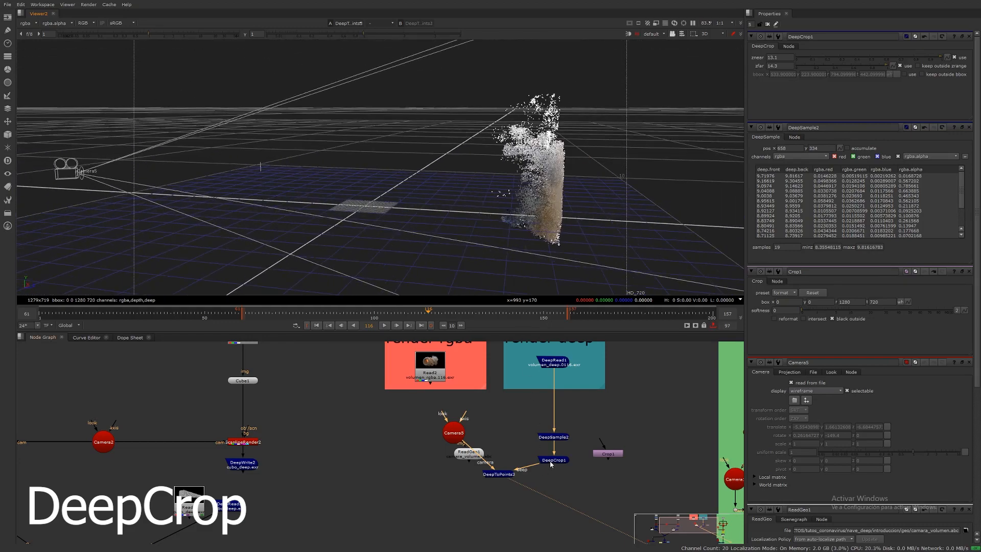
Step: Lower the DeepCrop's znear to 8.1 and inspect the widened point cloud
click(551, 462)
click(767, 57)
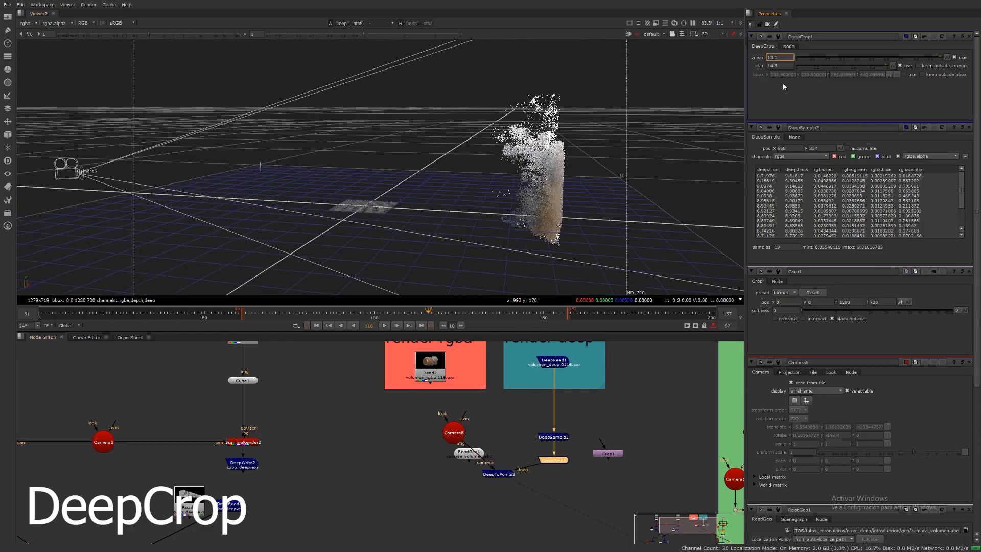
key(Down)
key(Down)
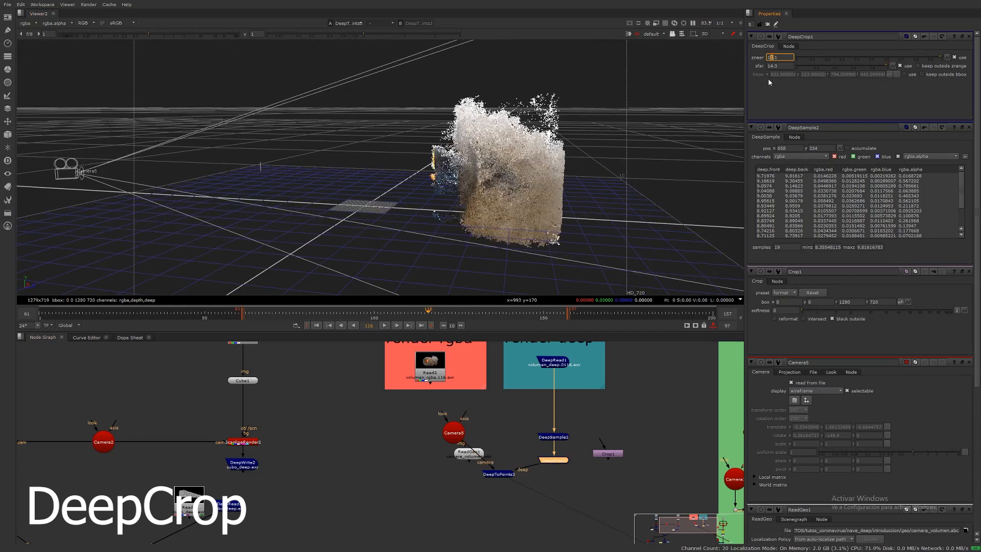
key(Down)
key(Down)
key(Down)
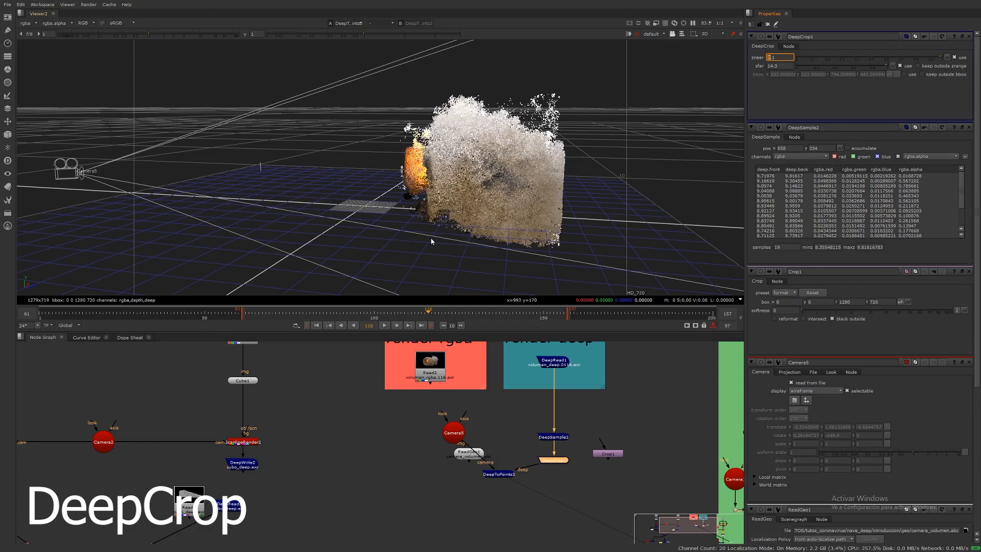
ctrl+drag(428, 240, 453, 263)
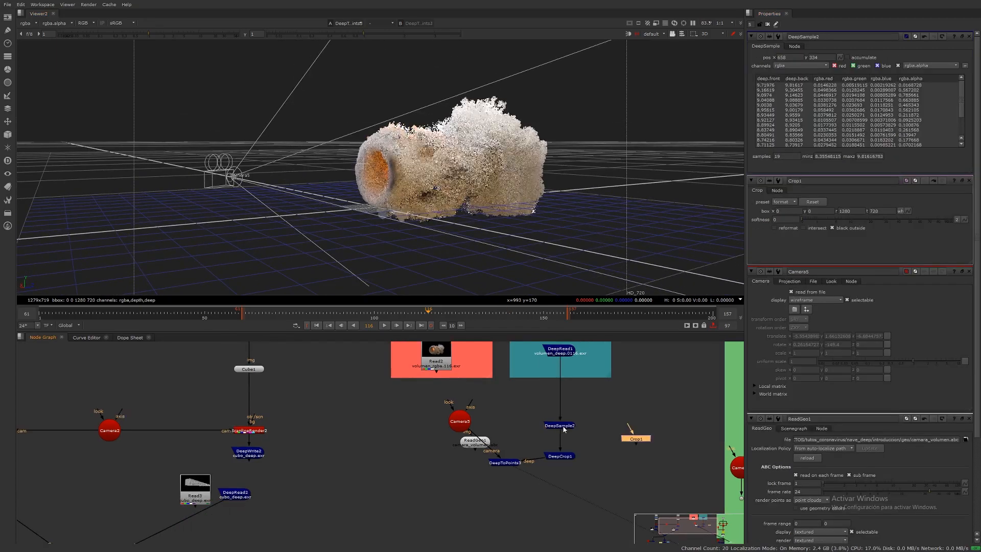
Step: Move the Crop node aside and add a DeepReformat node to the graph
key(1)
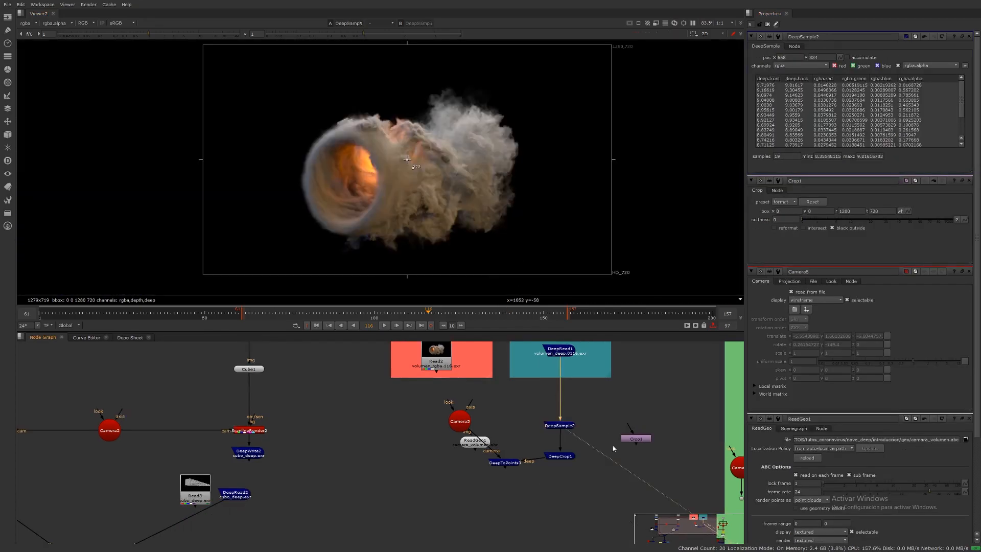
drag(631, 443, 654, 436)
key(Tab)
text(deep)
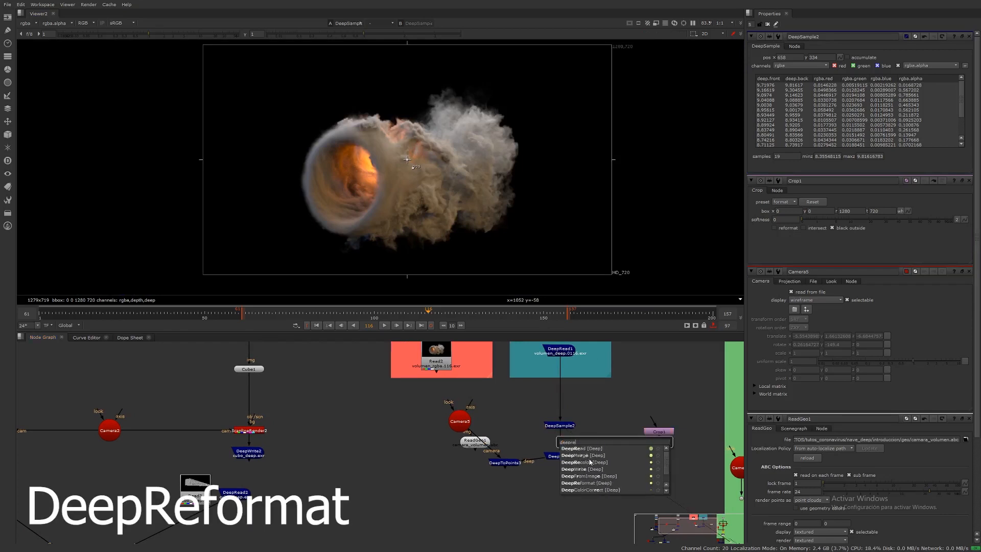
click(588, 483)
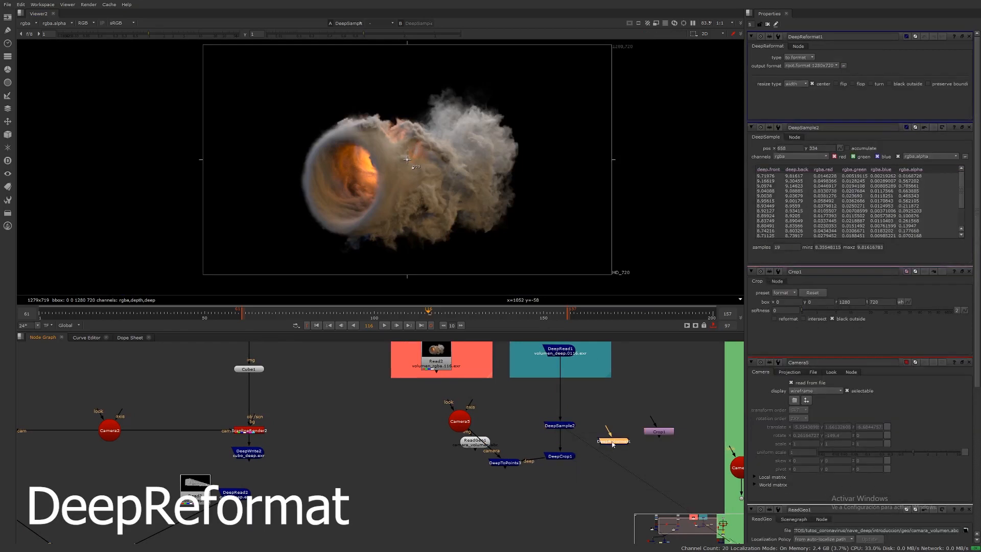
Step: Connect the DeepReformat below DeepSample2 and view its output
drag(603, 436, 603, 485)
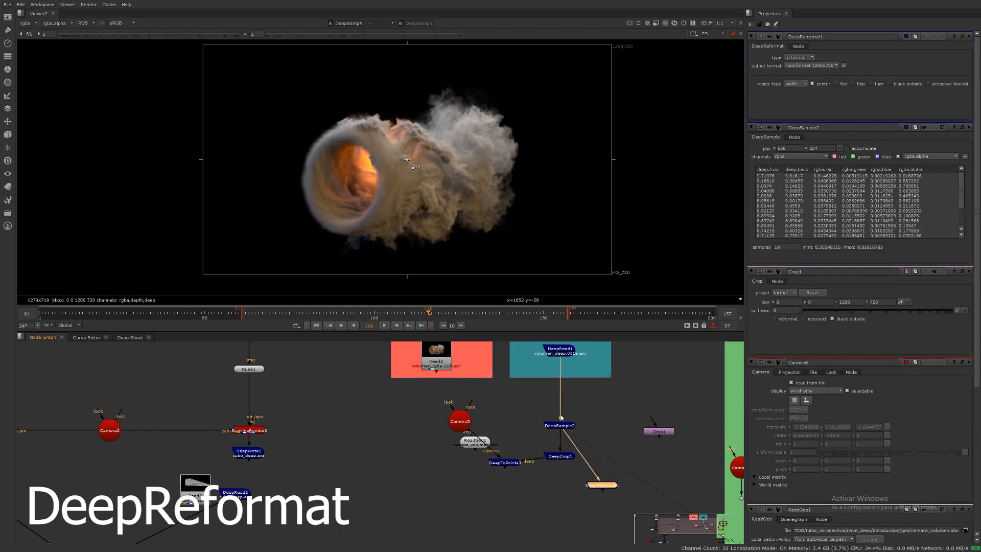
middle_drag(598, 474, 614, 479)
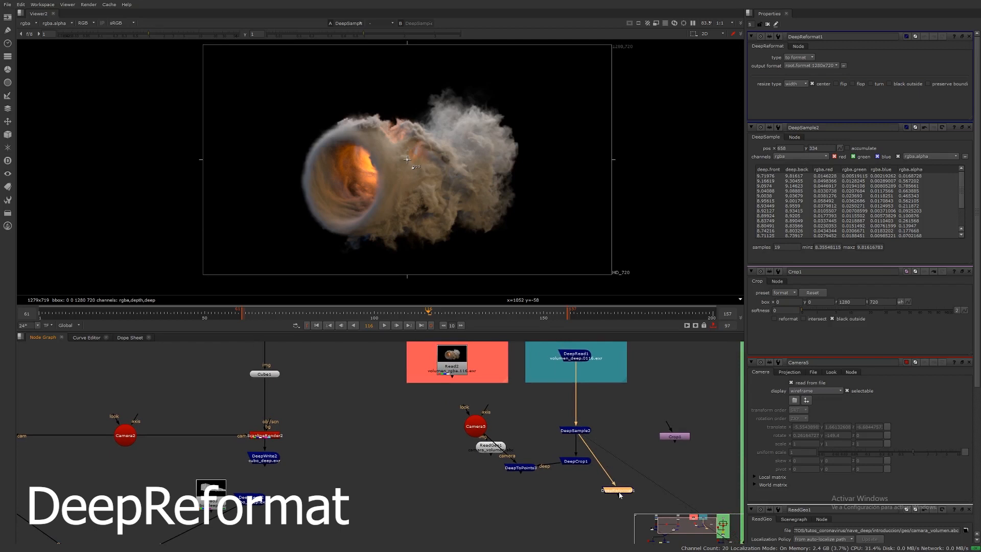
drag(619, 492, 622, 488)
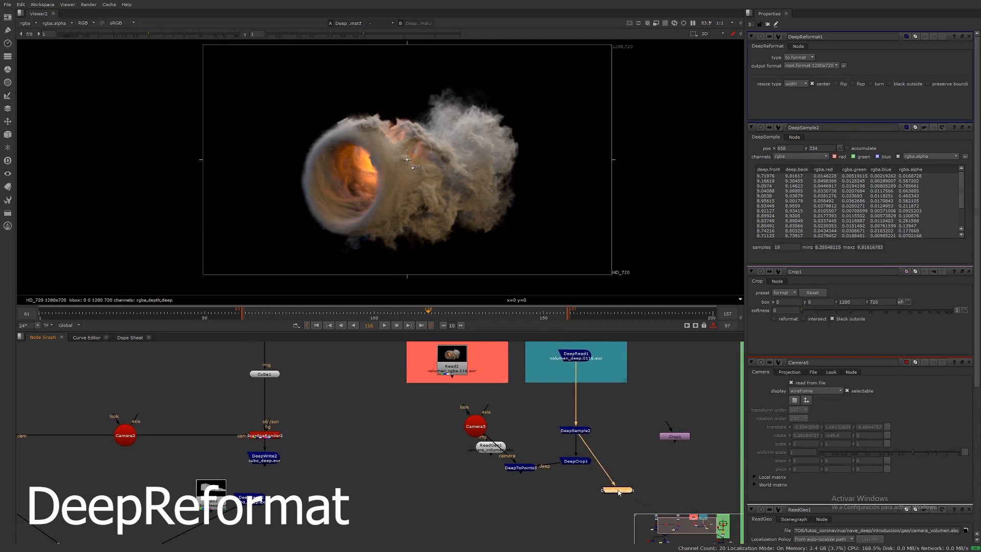
Step: Set the DeepReformat's output format to HD_1080
click(811, 66)
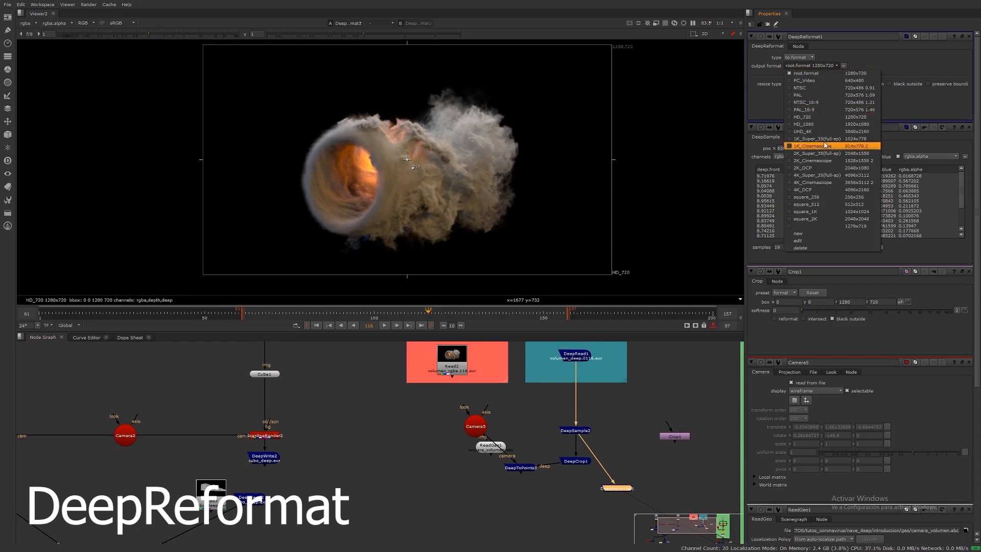
click(824, 123)
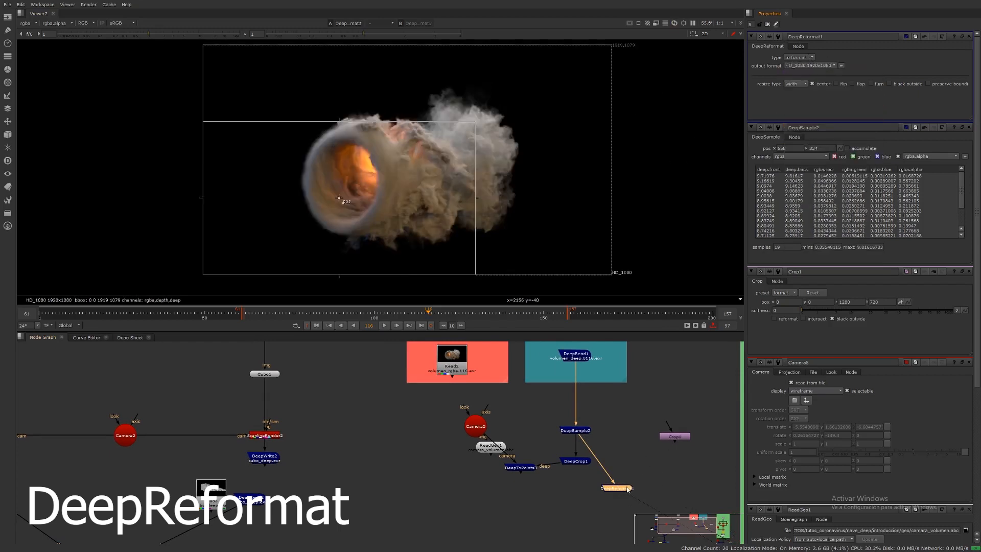
Step: Delete the unused Crop node from the graph
drag(619, 491, 621, 480)
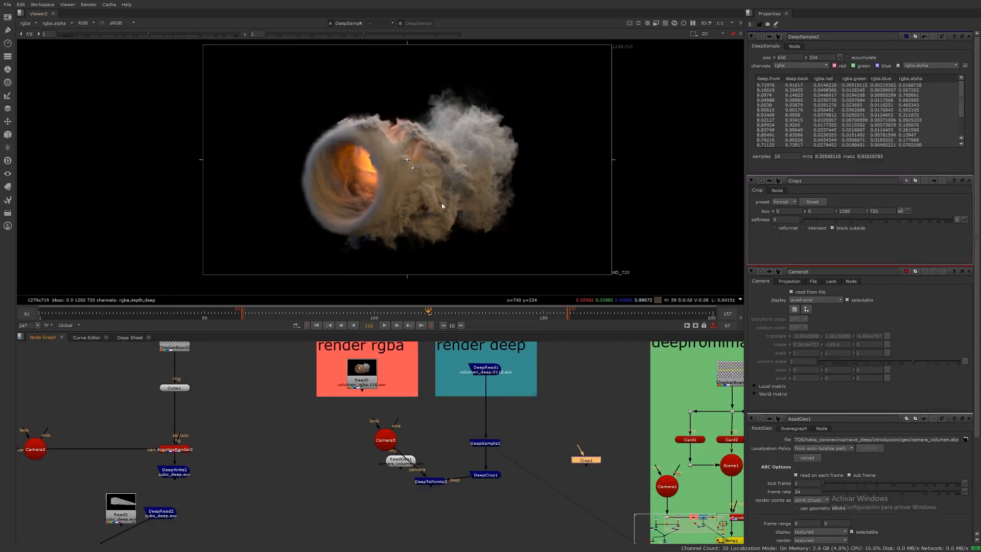
middle_drag(442, 206, 456, 203)
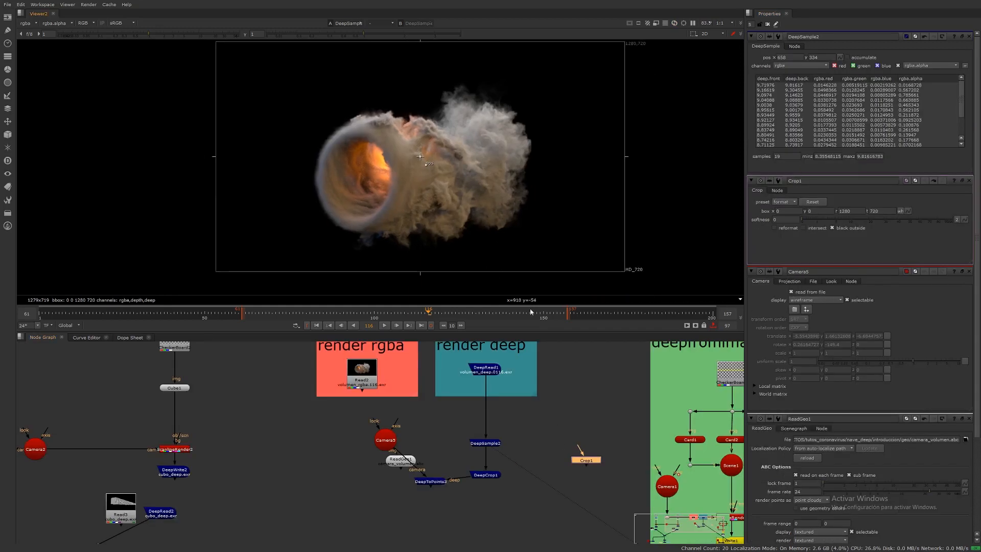
key(Delete)
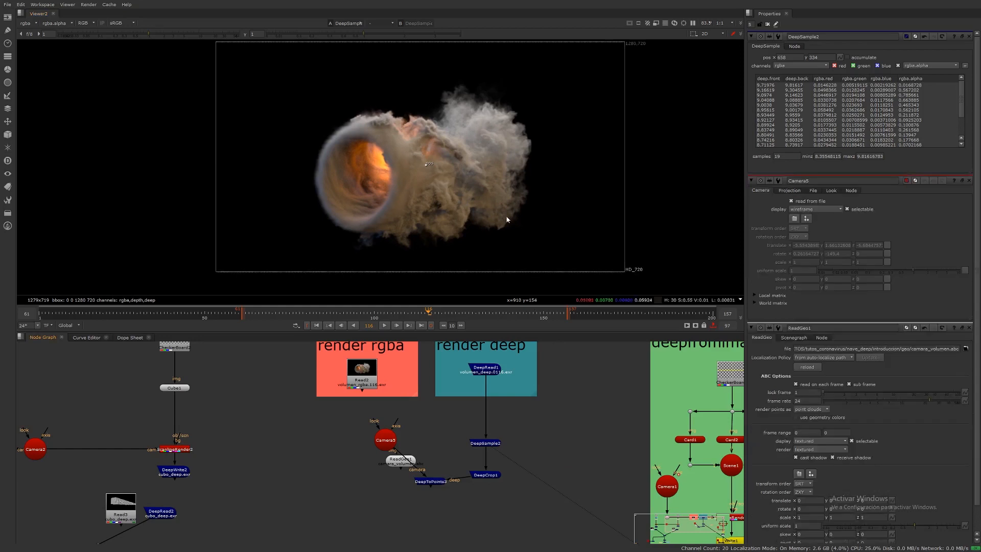
Step: Delete the DeepCrop node and view the full point cloud from DeepToPoints in 3D
key(Tab)
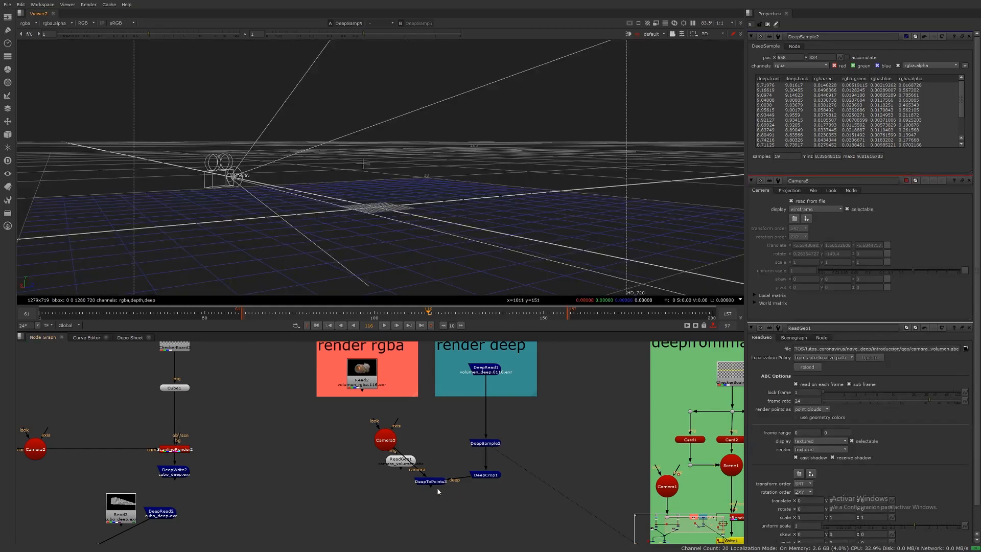
click(485, 474)
key(Delete)
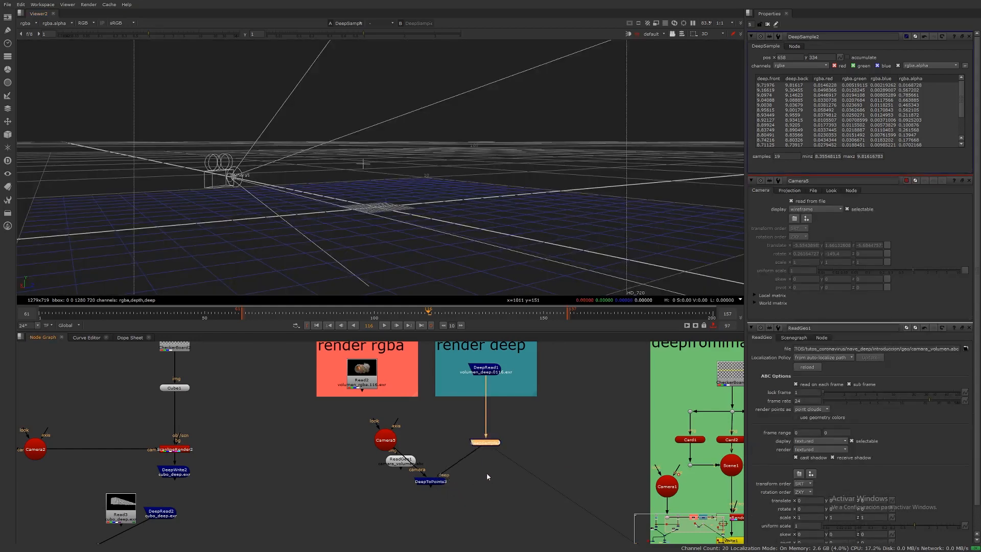
click(436, 483)
key(1)
ctrl+drag(389, 210, 434, 254)
click(479, 225)
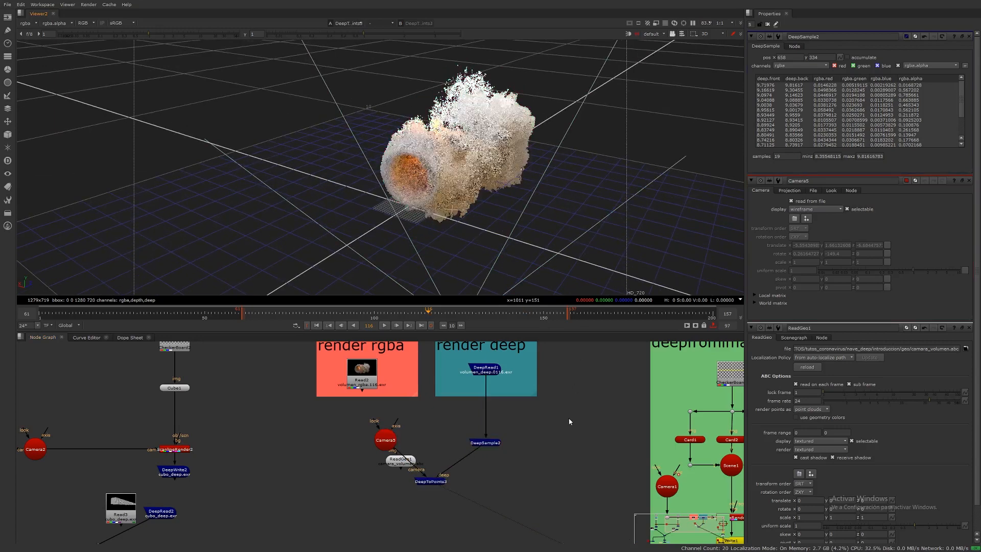
Step: Add a Sphere and raise it about 1.09 units into the smoke ring
key(Tab)
text(sph)
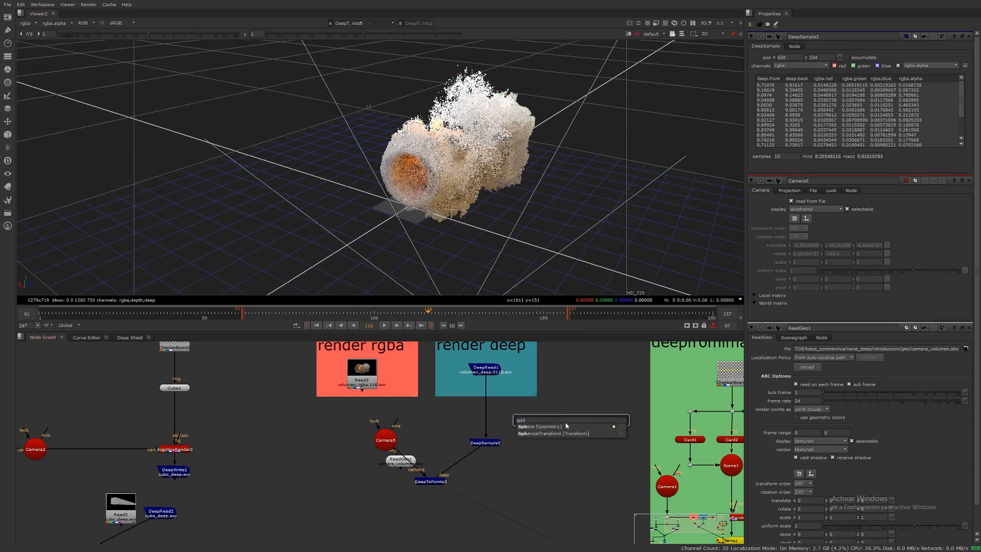
key(Return)
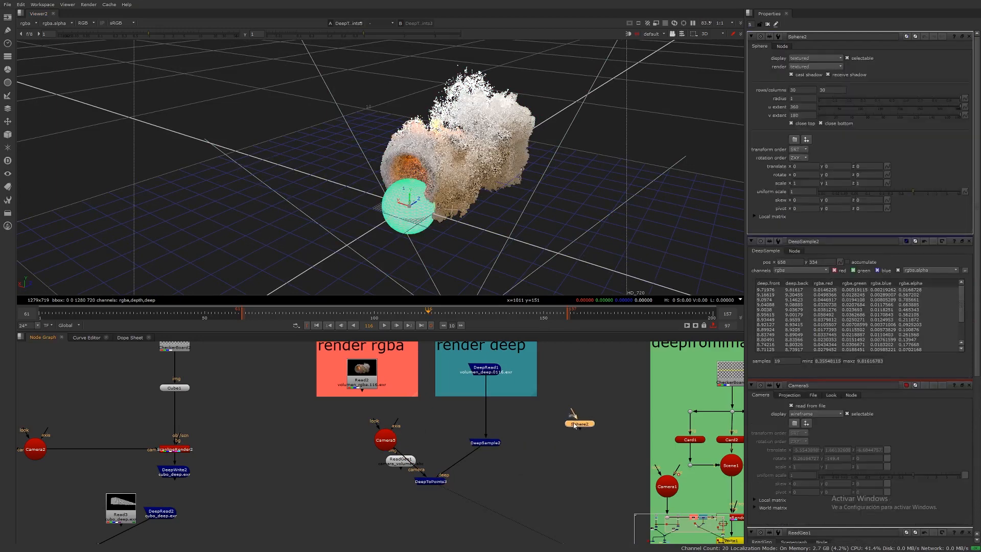
drag(411, 195, 450, 179)
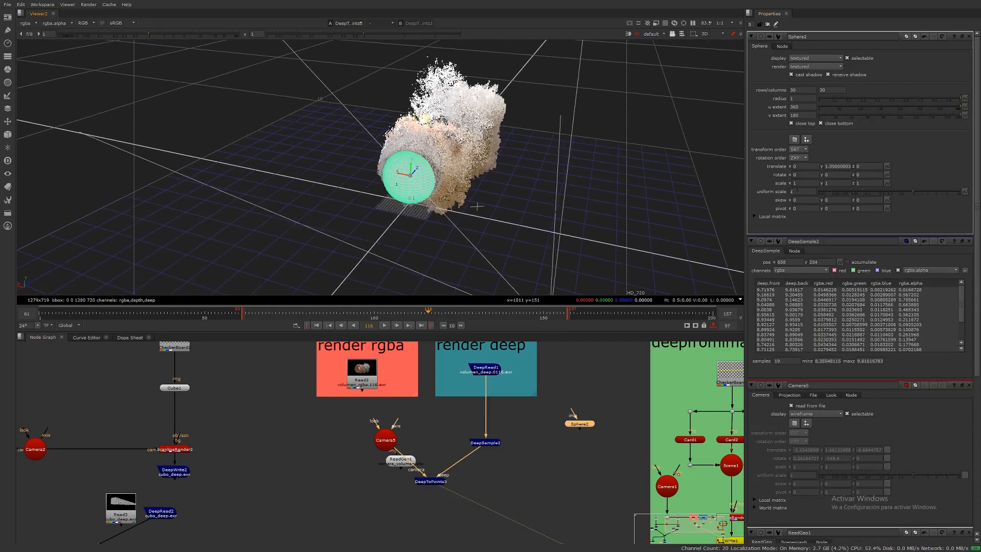
Step: Set the sphere's uniform scale to 0.6
click(797, 190)
key(Down)
key(Down)
key(Down)
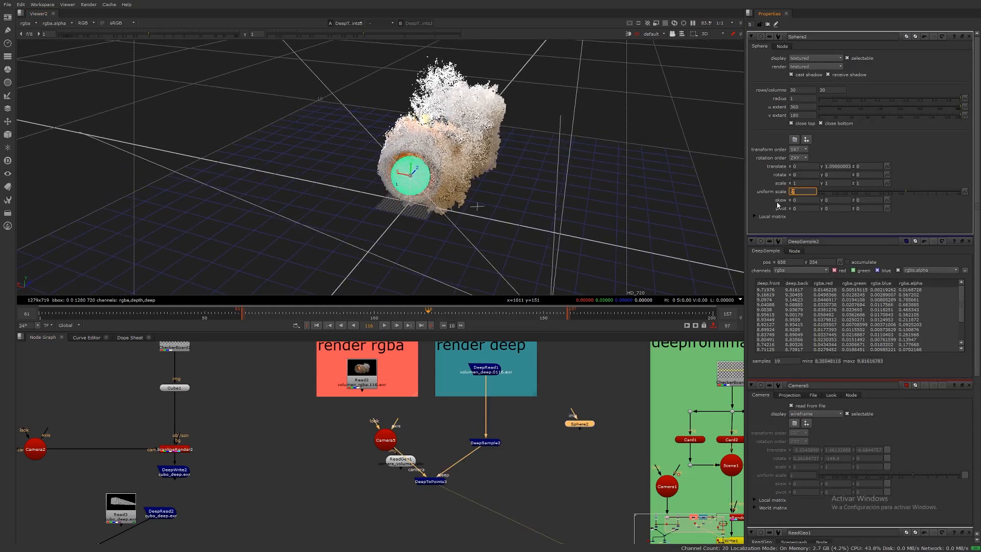
key(Down)
scroll(430, 232, up, 10)
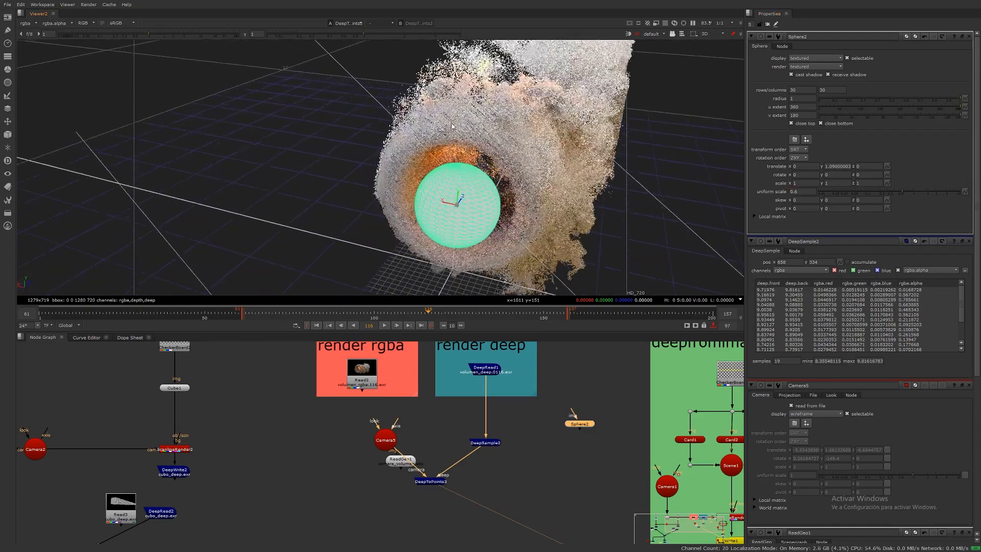
Step: Push the sphere about 0.17 units along Z and texture it with a new CheckerBoard node
drag(450, 229, 531, 266)
click(584, 379)
key(Tab)
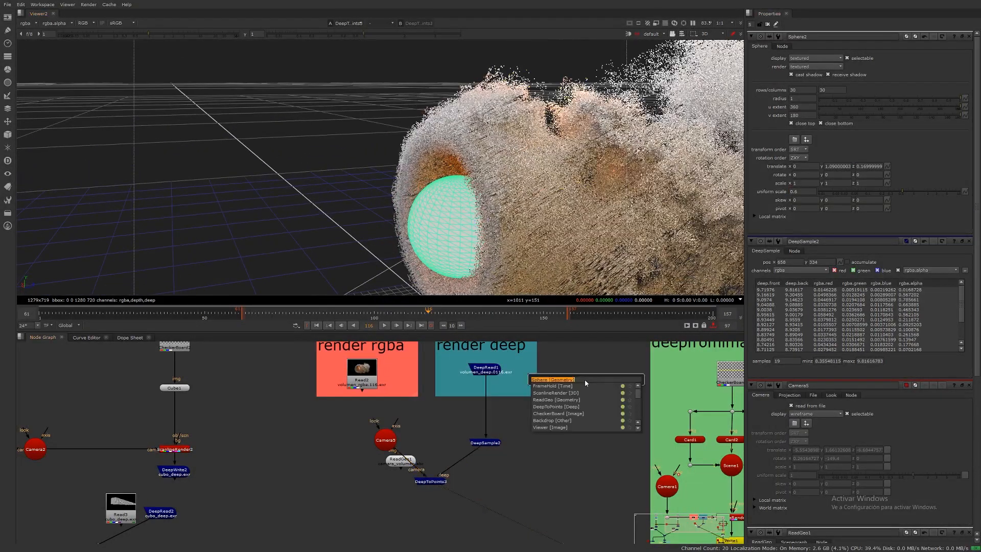
text(che)
click(554, 388)
drag(572, 410, 578, 380)
Step: Add a ScanlineRender, paste a copy of Camera3 as its camera, and connect the sphere as its scene
key(Tab)
text(scan)
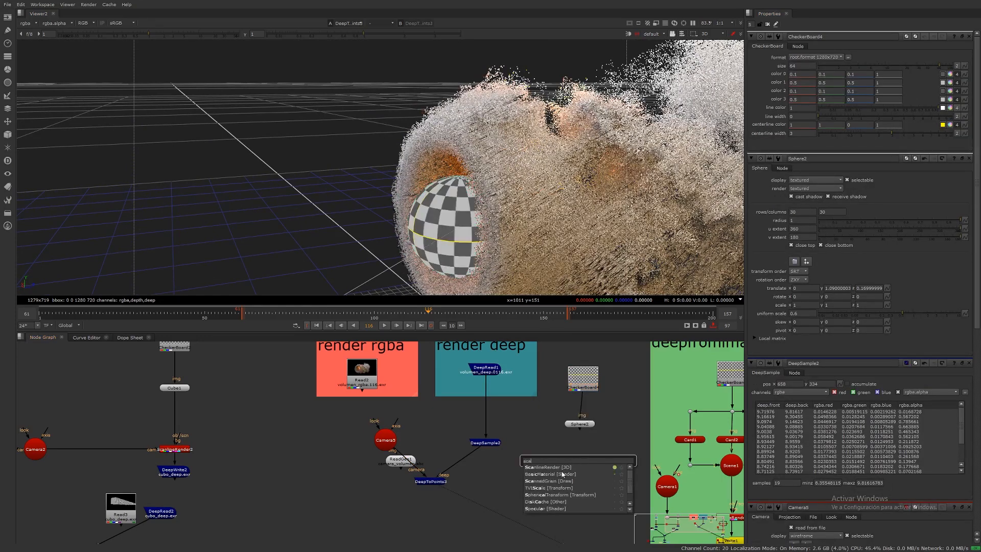
key(Return)
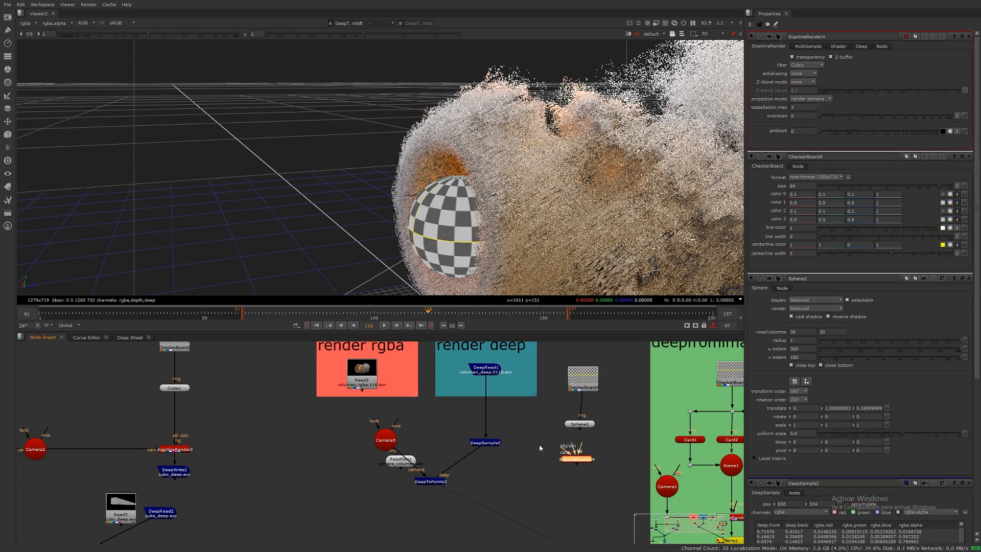
click(396, 442)
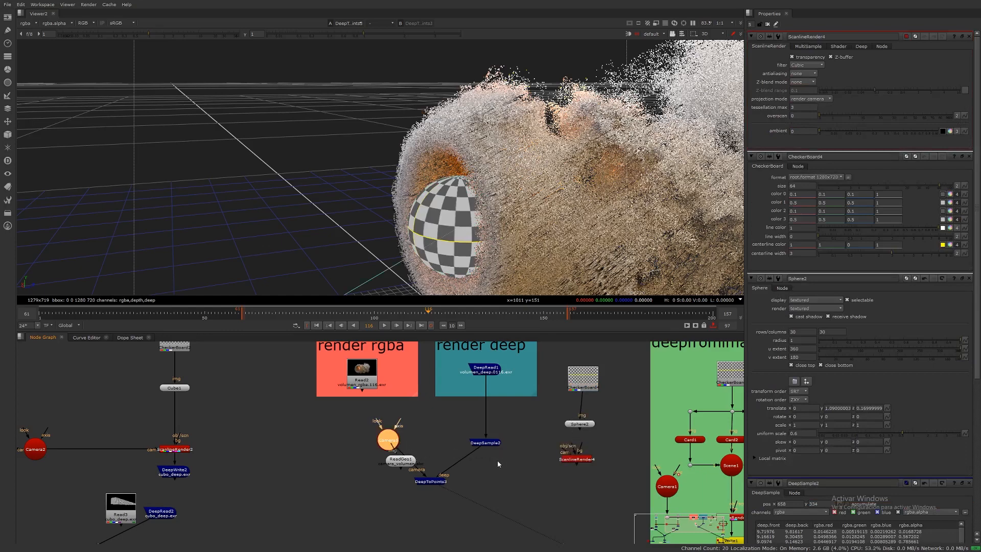
click(541, 449)
key(ctrl+v)
drag(572, 459, 540, 448)
drag(578, 453, 581, 425)
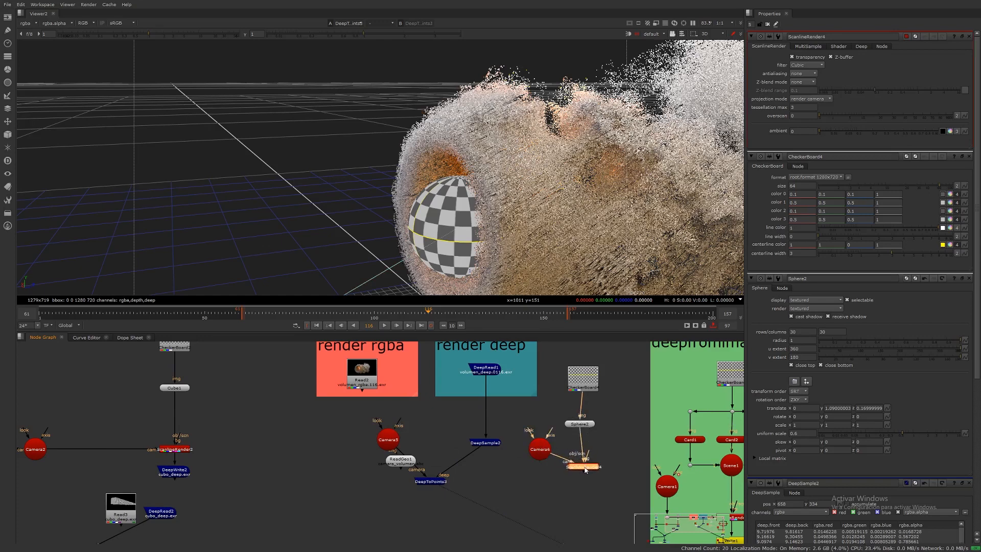
Step: Compare the ScanlineRender output with the deep smoke from DeepSample2 in the viewer
key(1)
key(Tab)
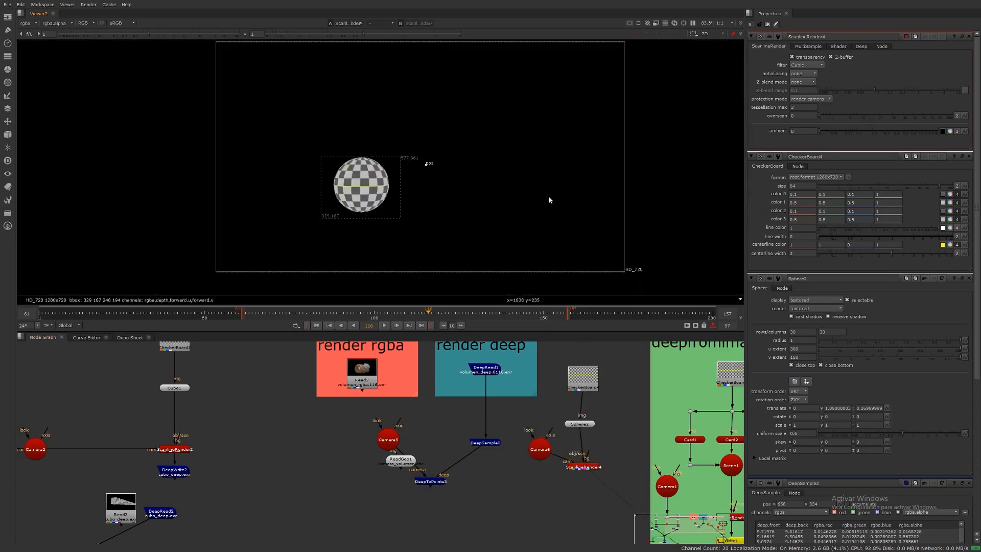
middle_drag(415, 190, 448, 193)
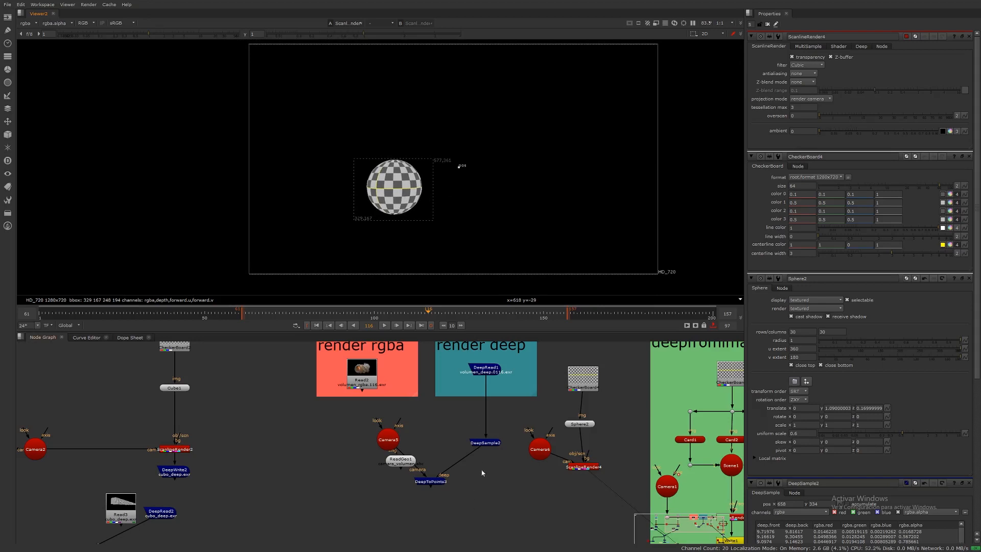
click(486, 443)
key(1)
click(487, 449)
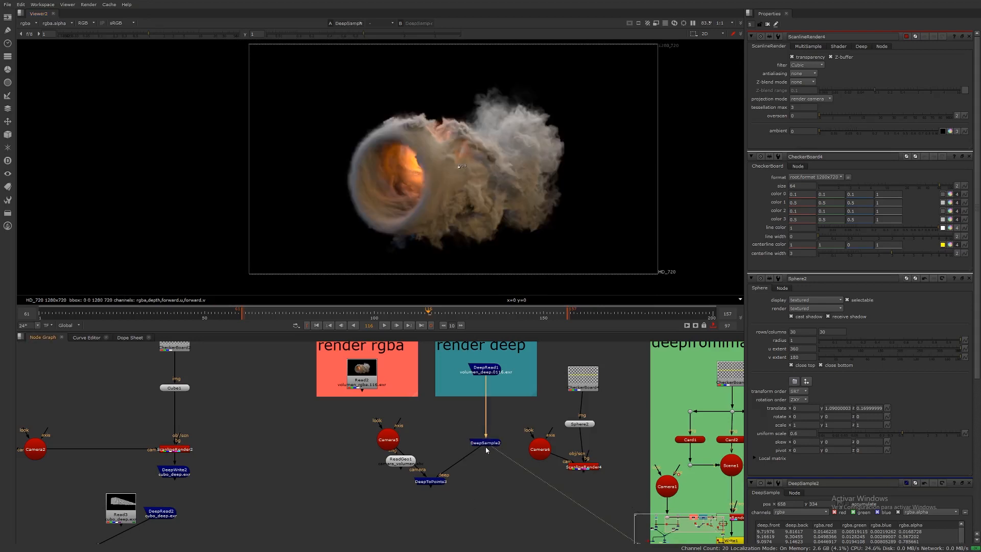
Step: Shift DeepSample2 aside and insert a Dot into the line coming from DeepRead1
drag(487, 444, 435, 443)
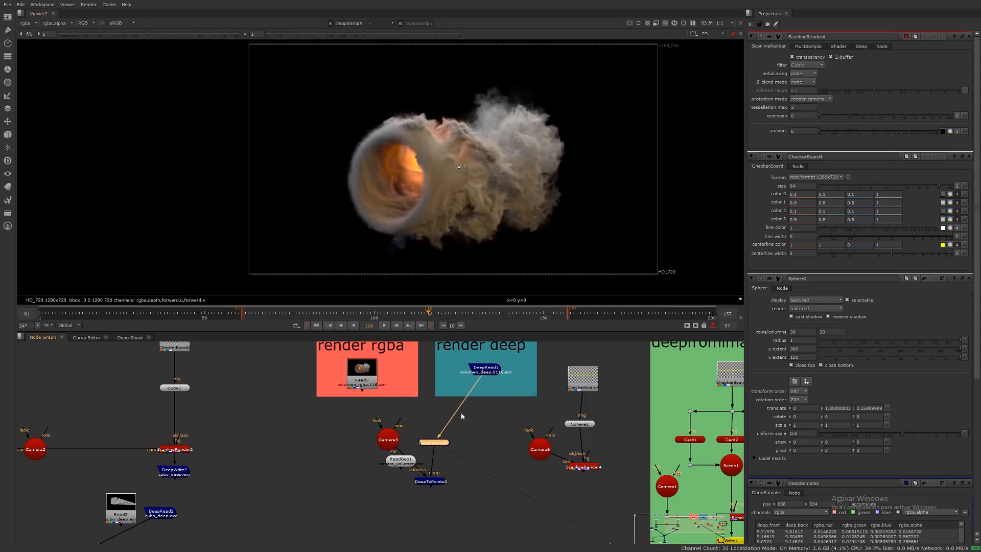
ctrl+drag(458, 408, 482, 446)
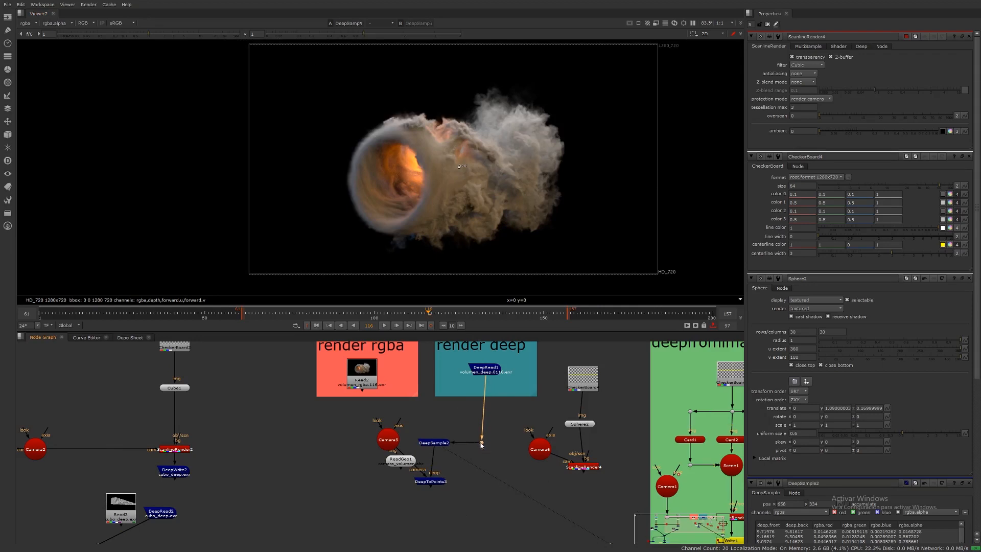
double_click(481, 443)
key(1)
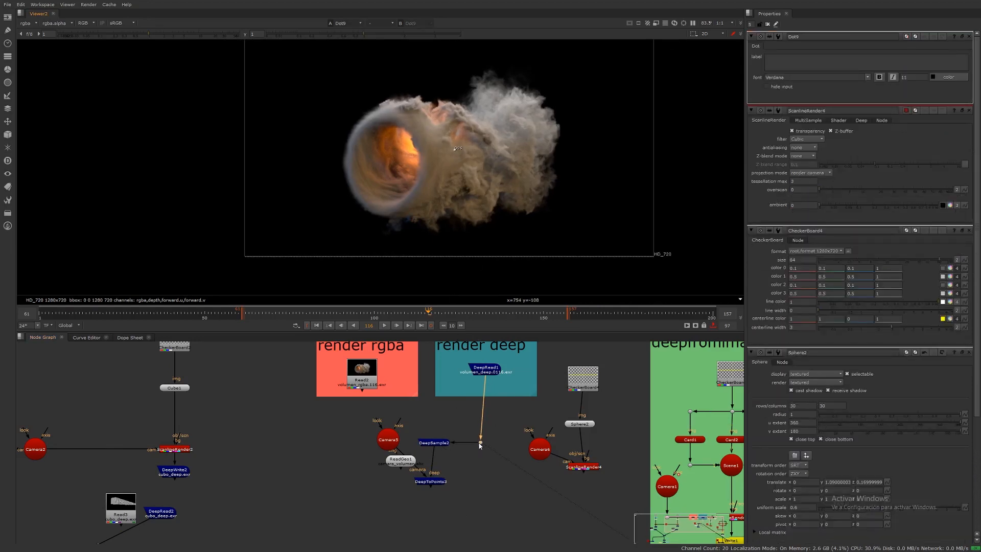
Step: Add a DeepMerge combining the Dot's deep smoke with the ScanlineRender output, and view the merged result
click(583, 470)
key(1)
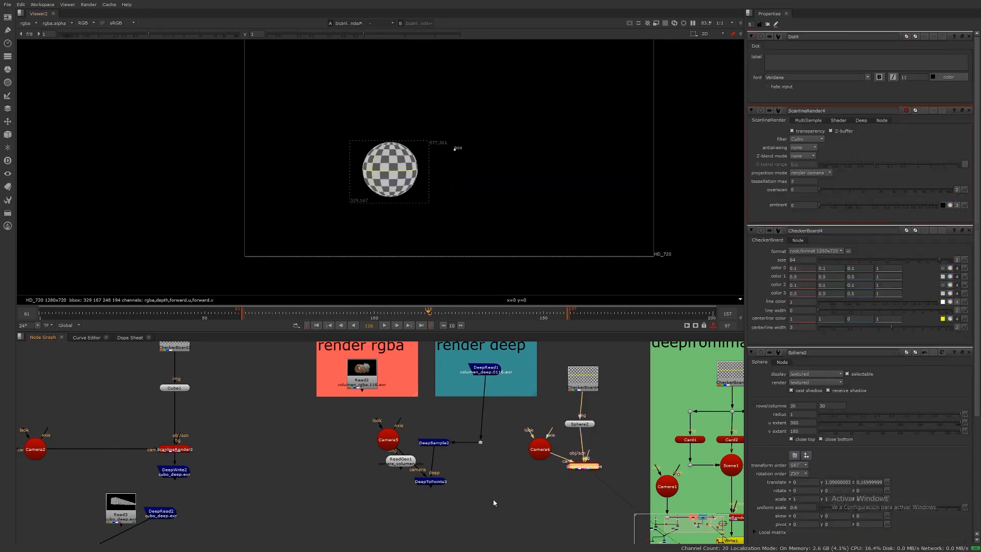
key(Tab)
text(deep)
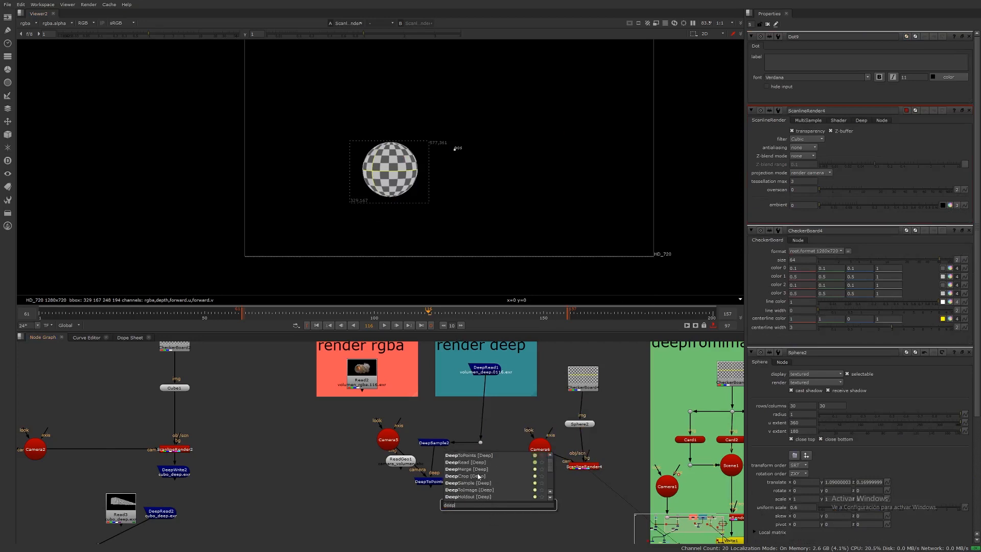
text(m)
key(Return)
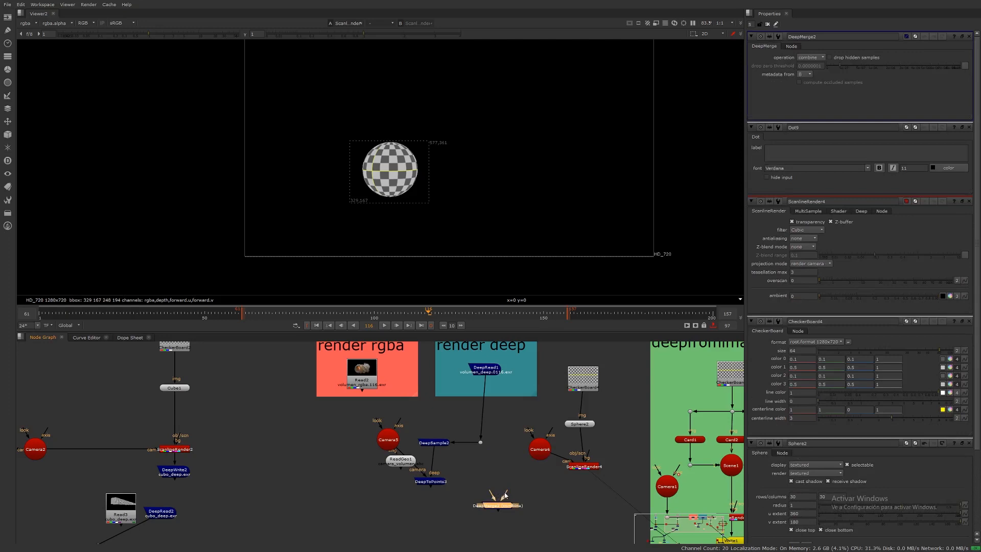
drag(505, 495, 481, 443)
drag(508, 494, 582, 466)
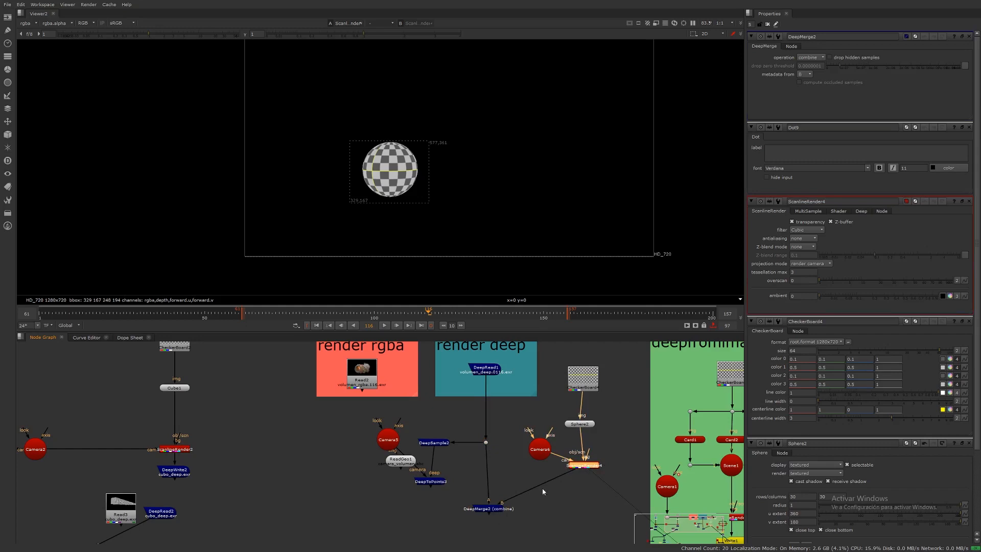
click(487, 509)
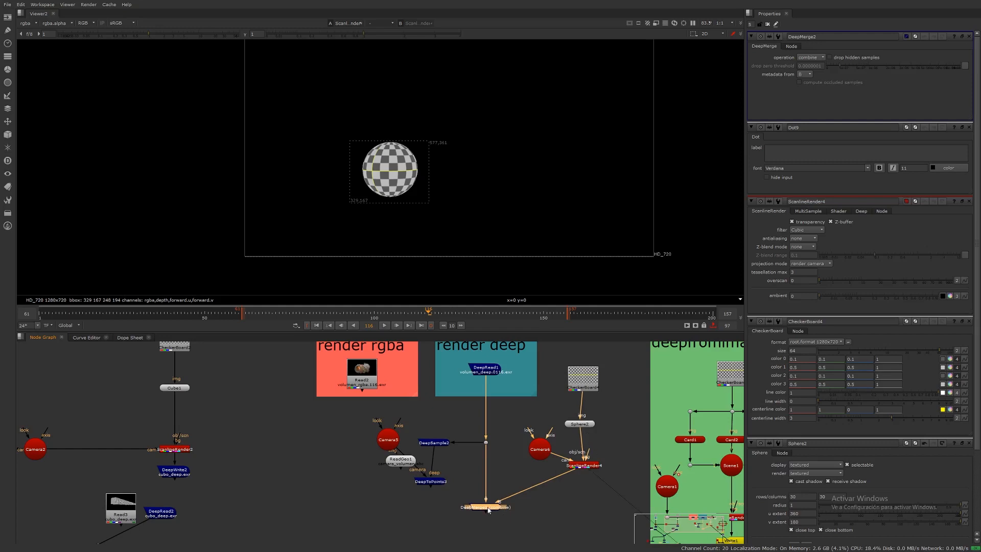
key(1)
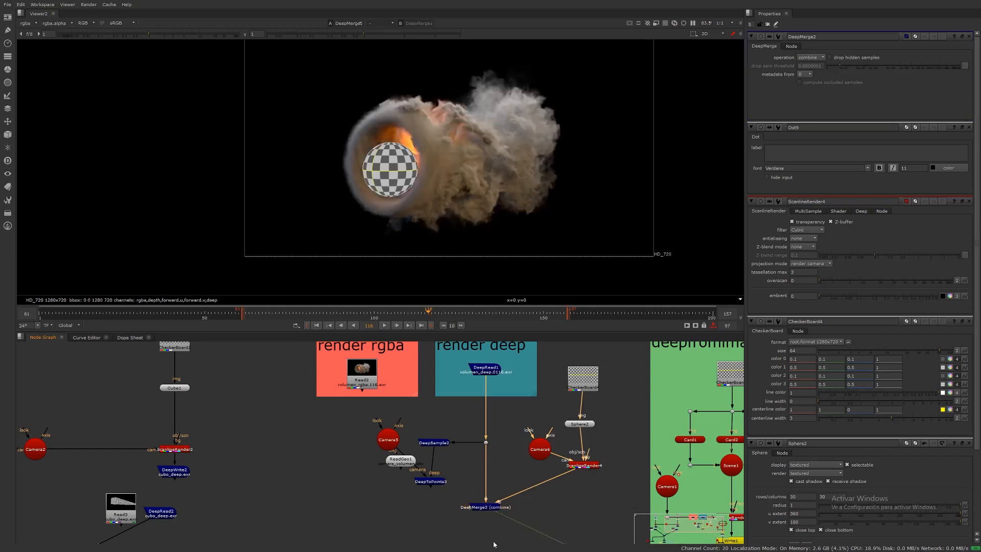
Step: Move the sphere deeper into the smoke ring, to about Z 2.41
scroll(376, 134, up, 2)
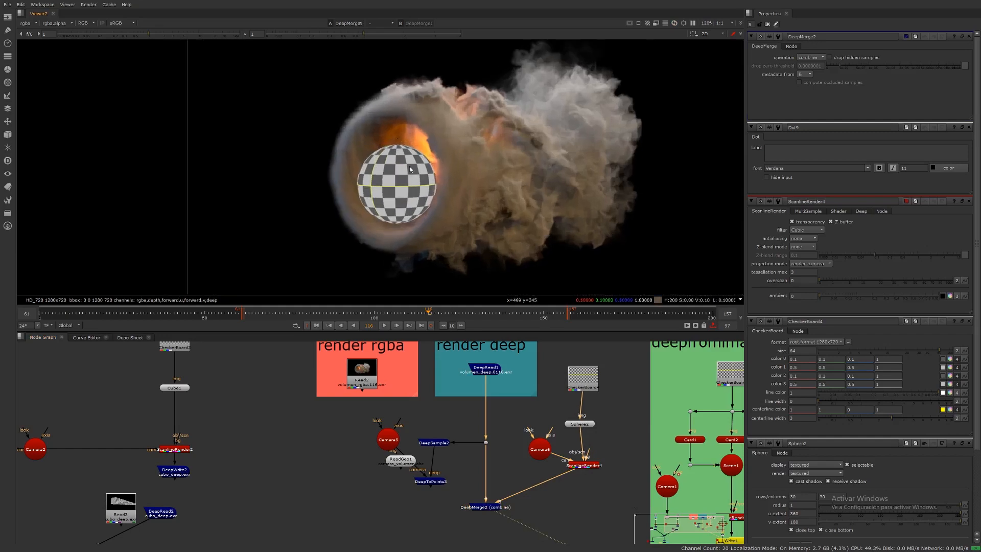
click(494, 508)
click(580, 423)
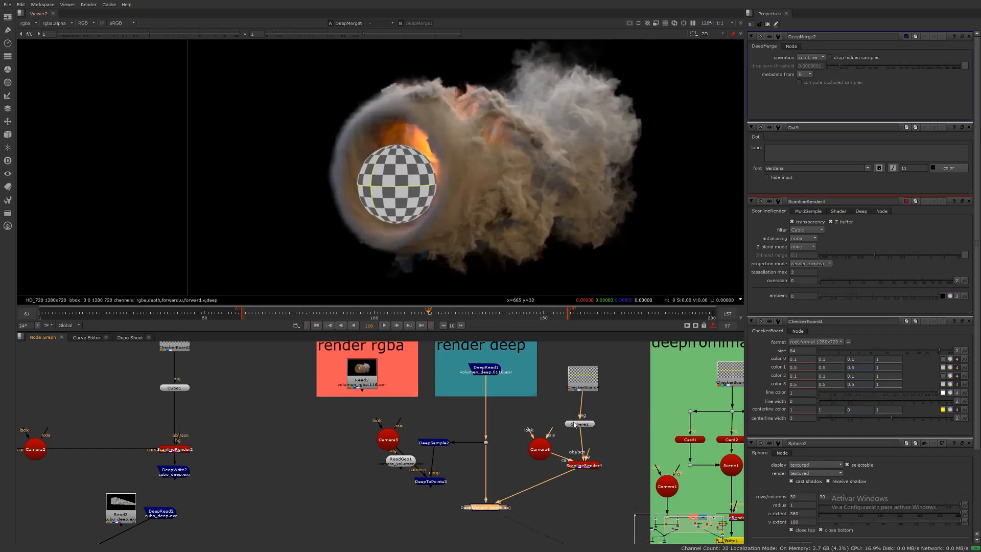
drag(406, 180, 442, 179)
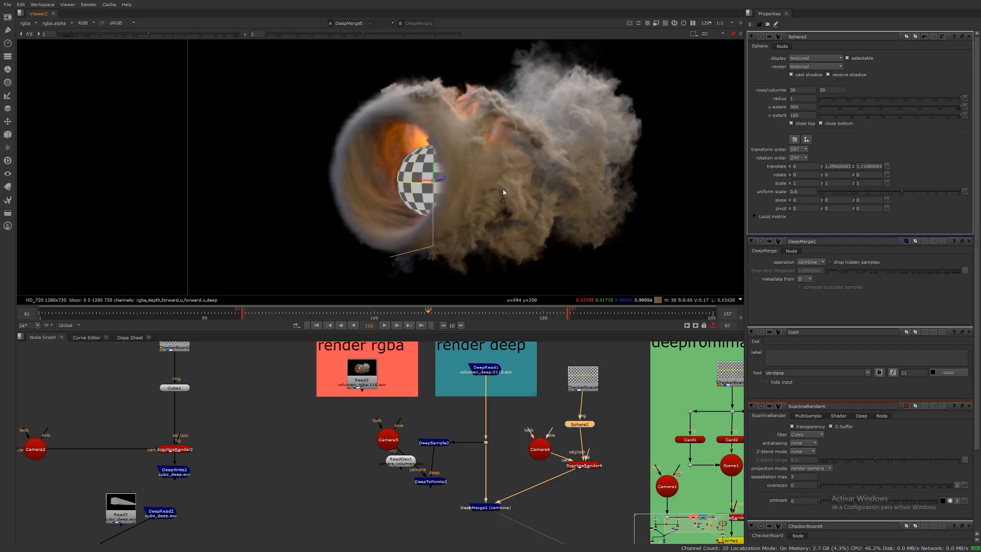
drag(514, 160, 497, 181)
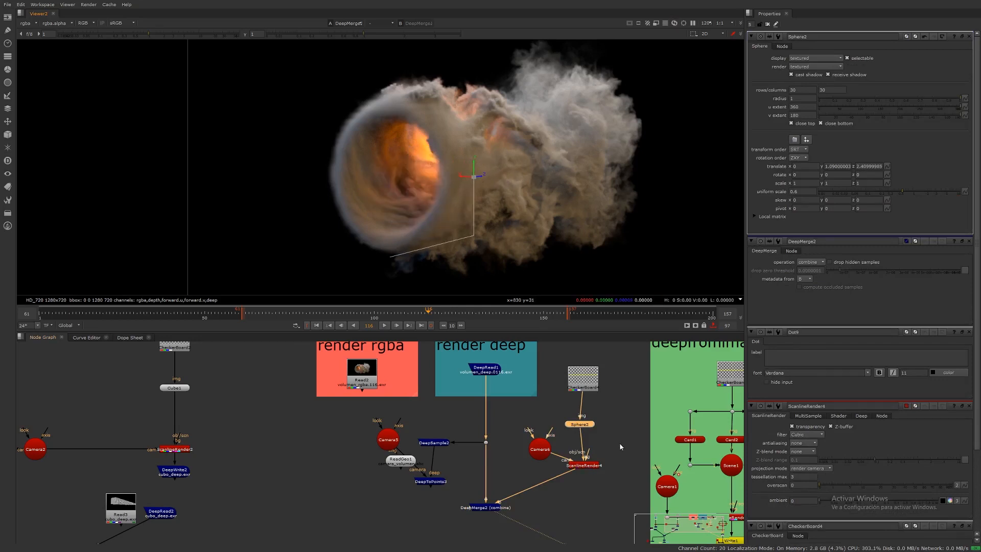
Step: Go to frame 62 and set a key on the sphere's translate
click(244, 313)
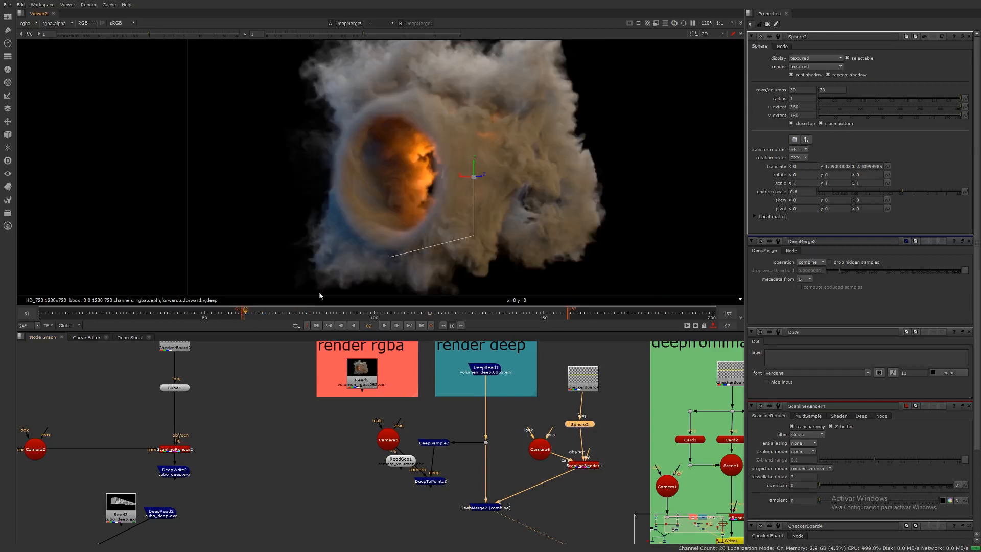
click(887, 166)
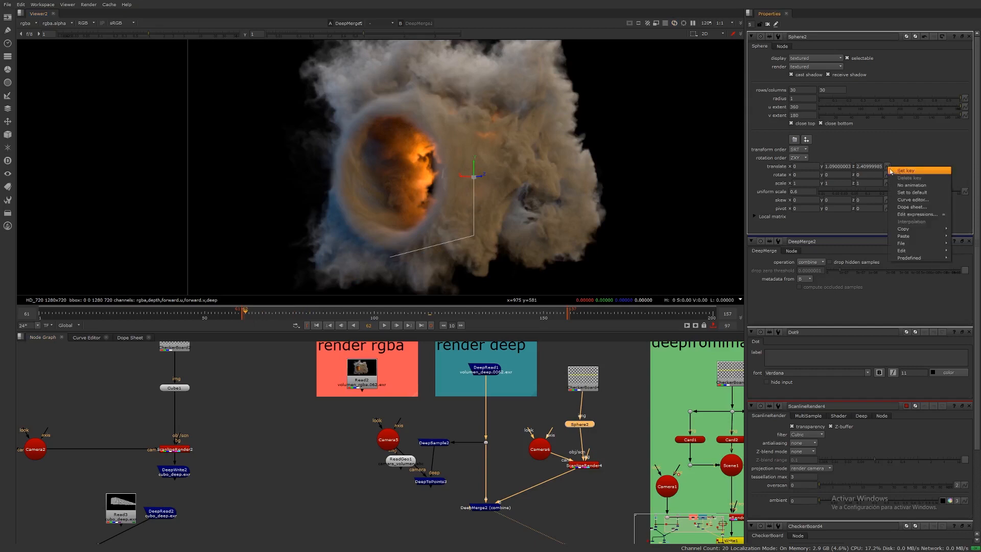
click(902, 175)
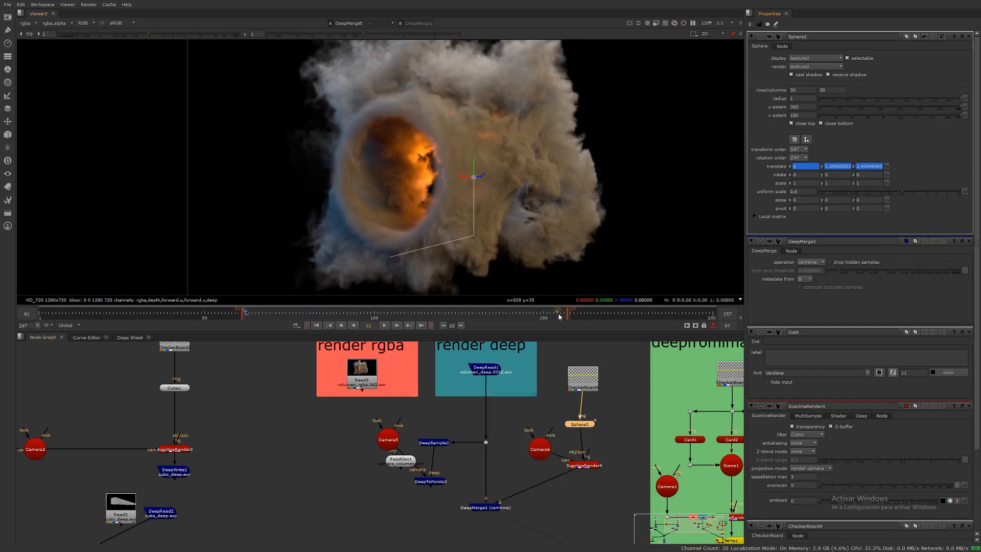
Step: At frame 100, move the sphere forward to about Z -0.37 to animate it through the ring
click(557, 314)
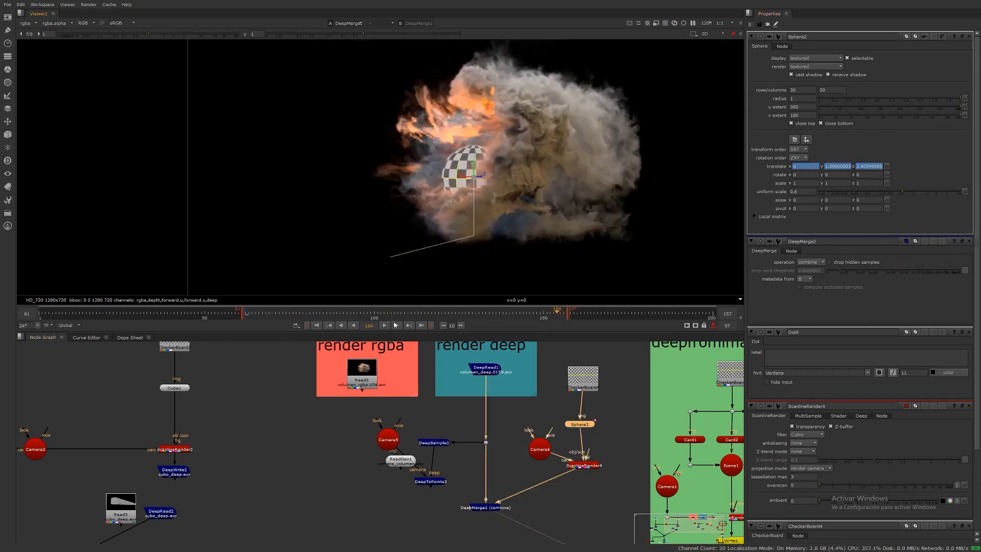
click(375, 314)
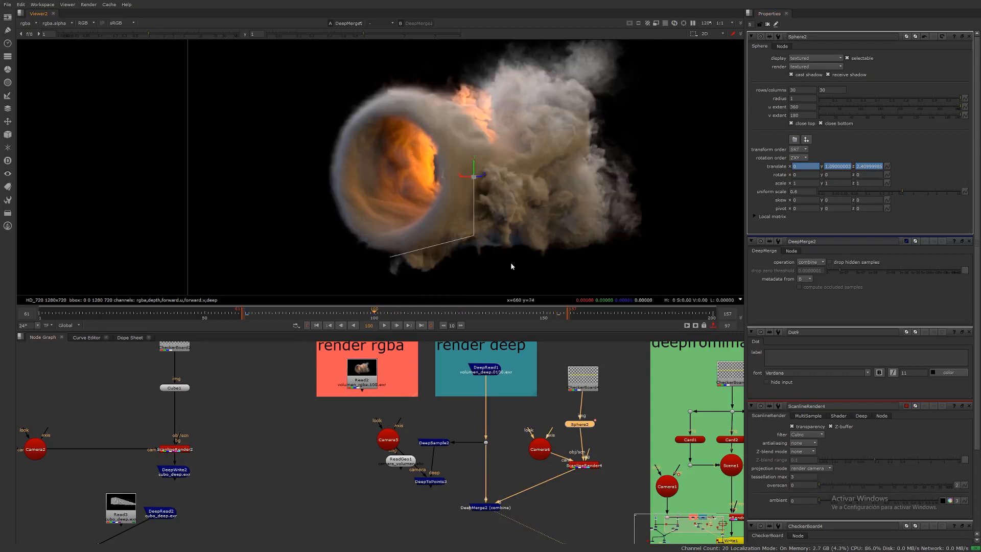
drag(480, 176, 313, 251)
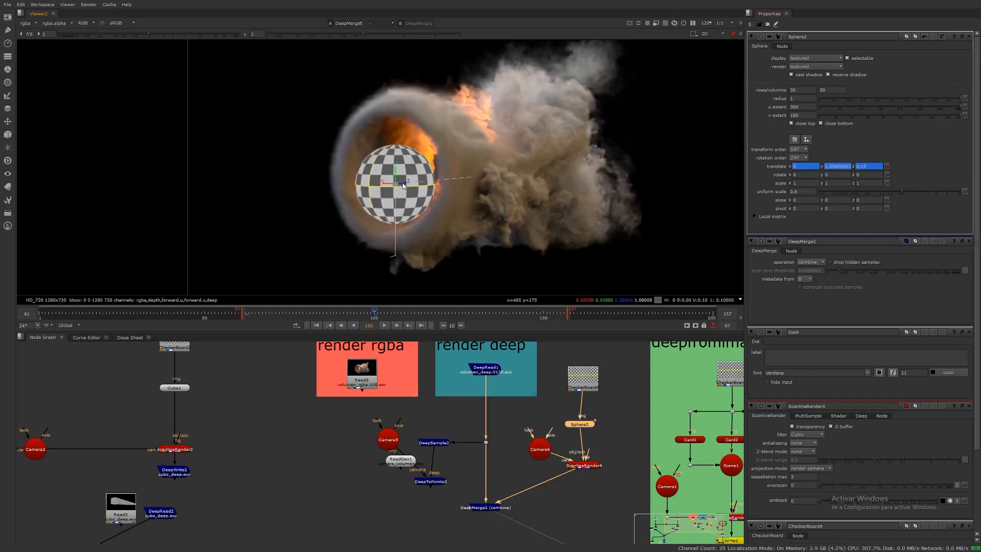
drag(404, 185, 384, 185)
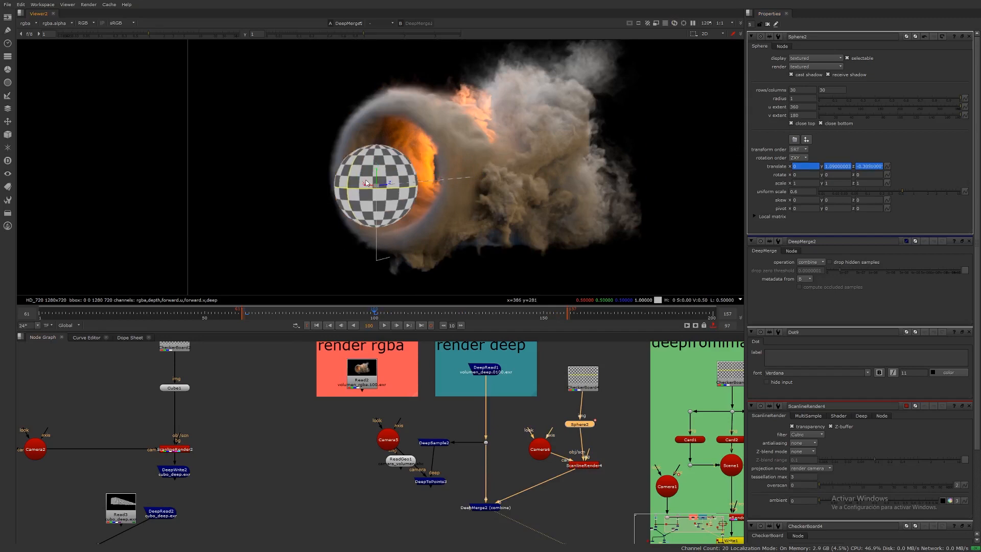
Step: Play back and scrub the timeline to review the sphere moving through the smoke
click(767, 24)
click(249, 313)
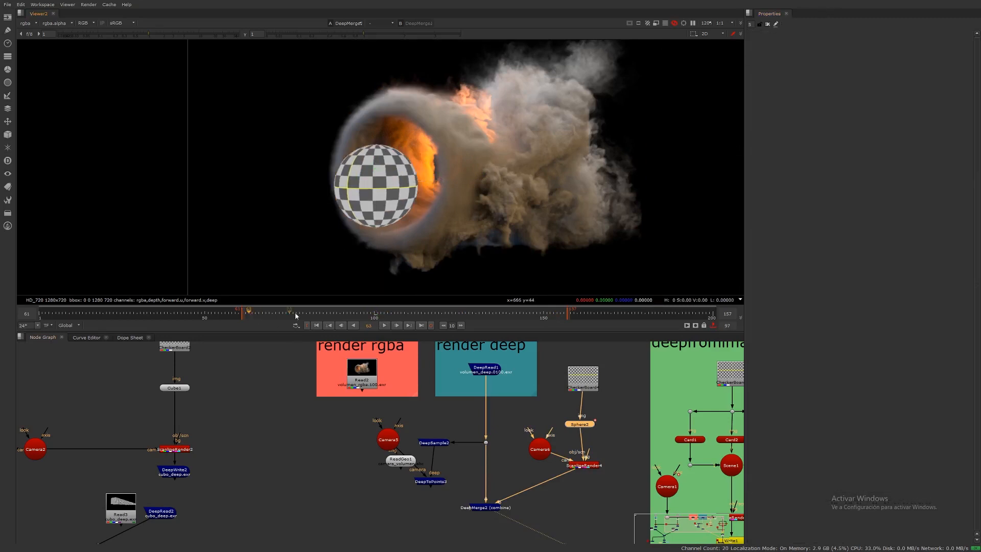
drag(375, 313, 388, 312)
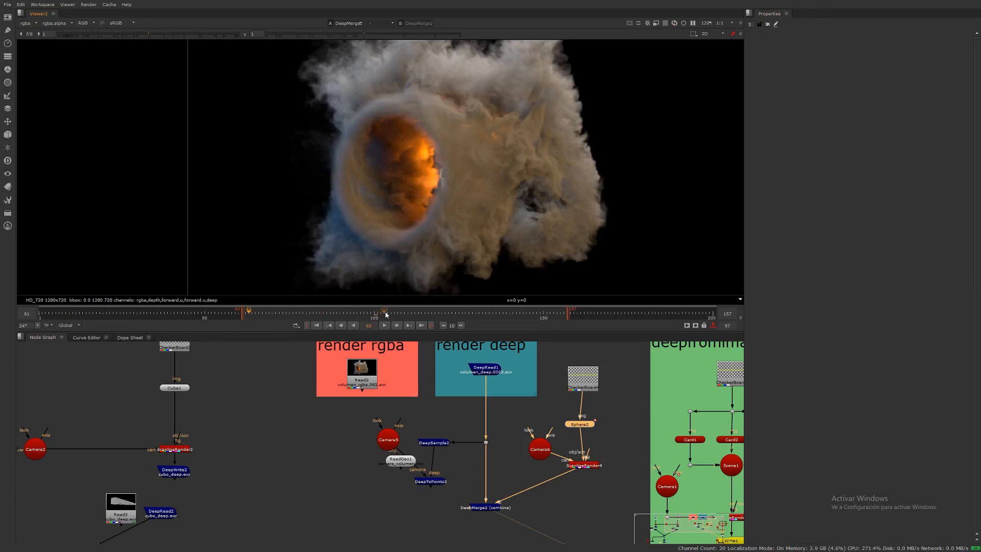
click(384, 326)
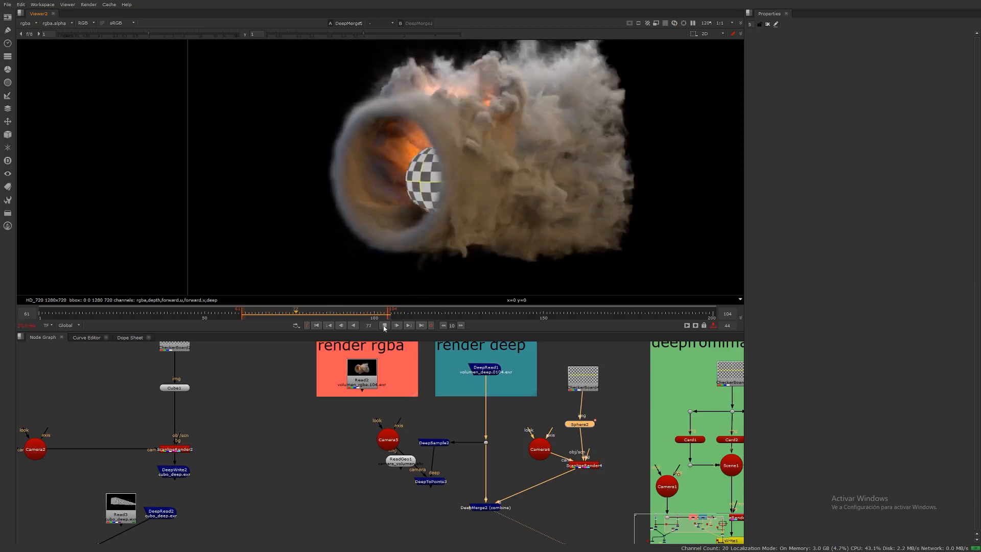
key(k)
drag(336, 312, 307, 316)
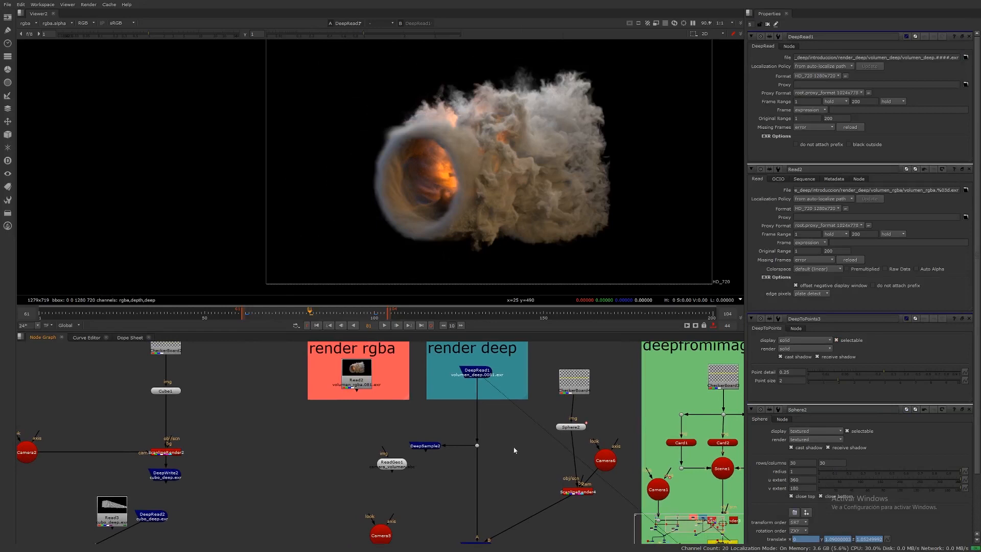
Step: Add a DeepTransform node to the graph
scroll(473, 364, down, 5)
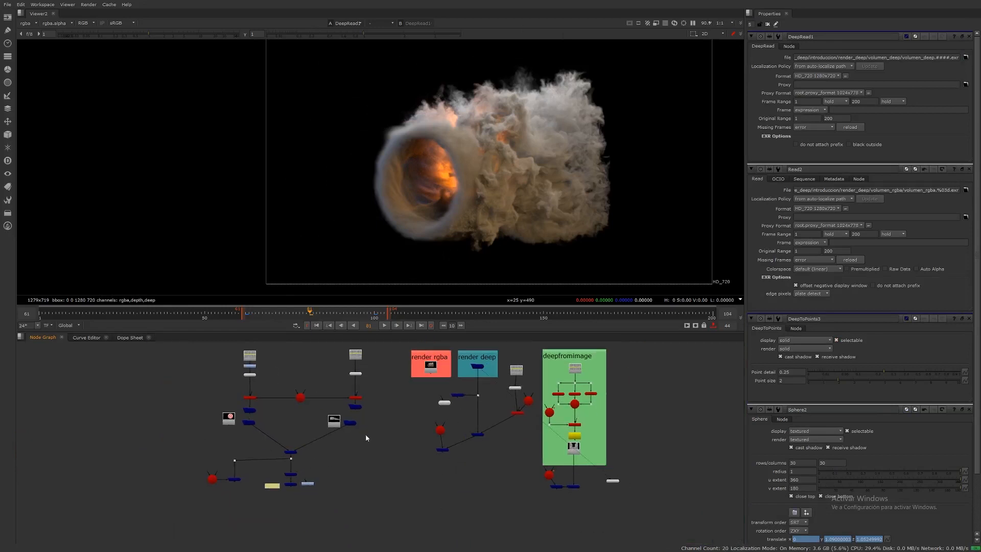
key(Tab)
text(dee)
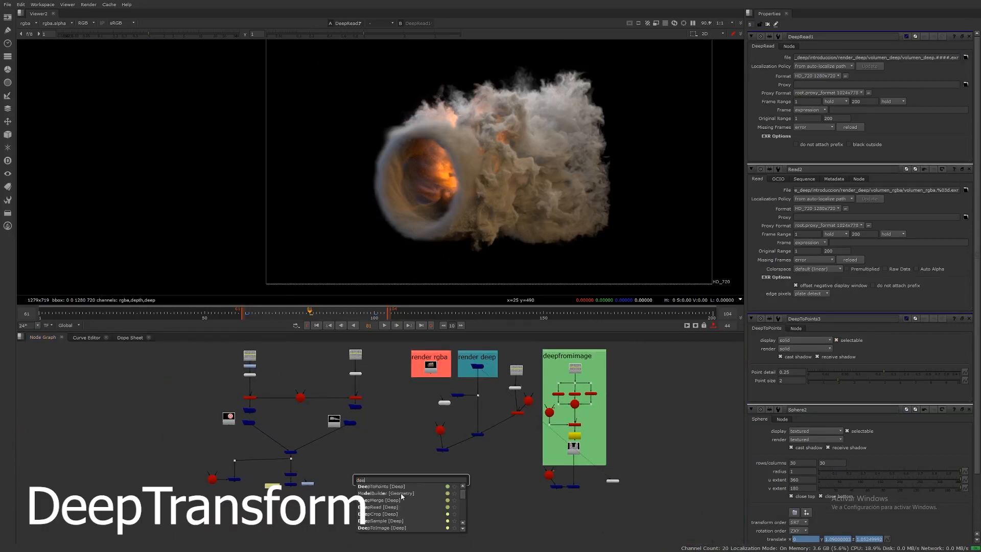
text(ptr)
key(Return)
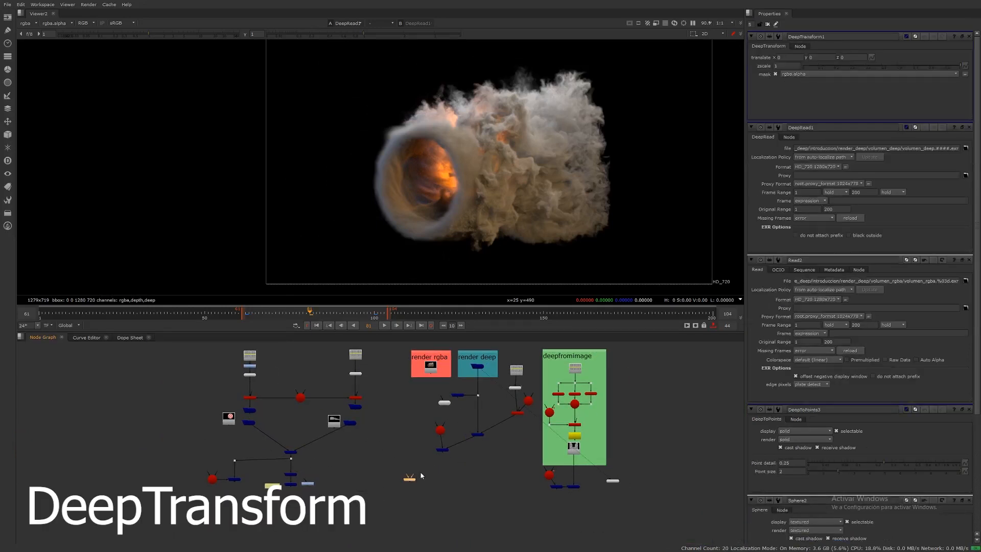
Step: Insert the DeepTransform node into the smoke's deep stream just above the DeepMerge
click(465, 420)
scroll(465, 416, up, 5)
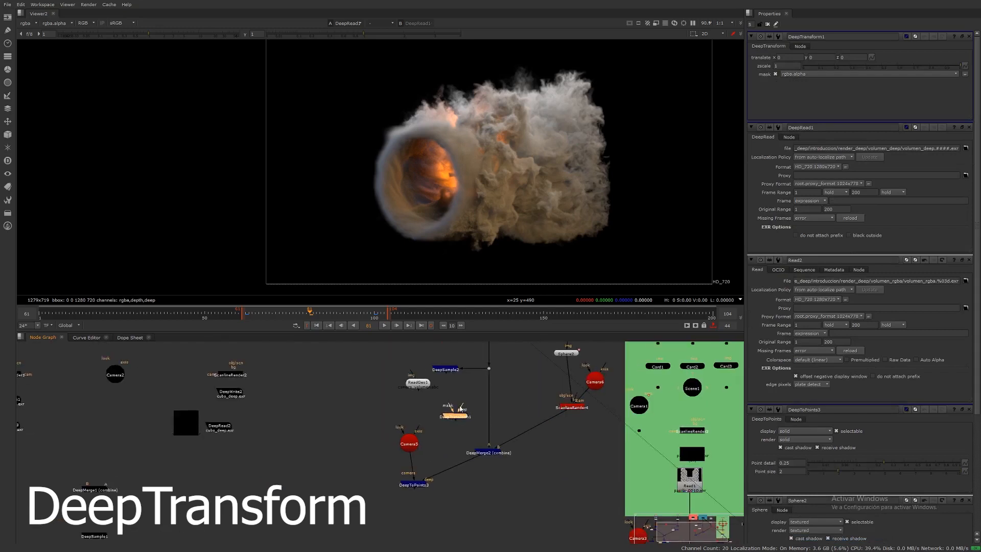
drag(466, 407, 486, 412)
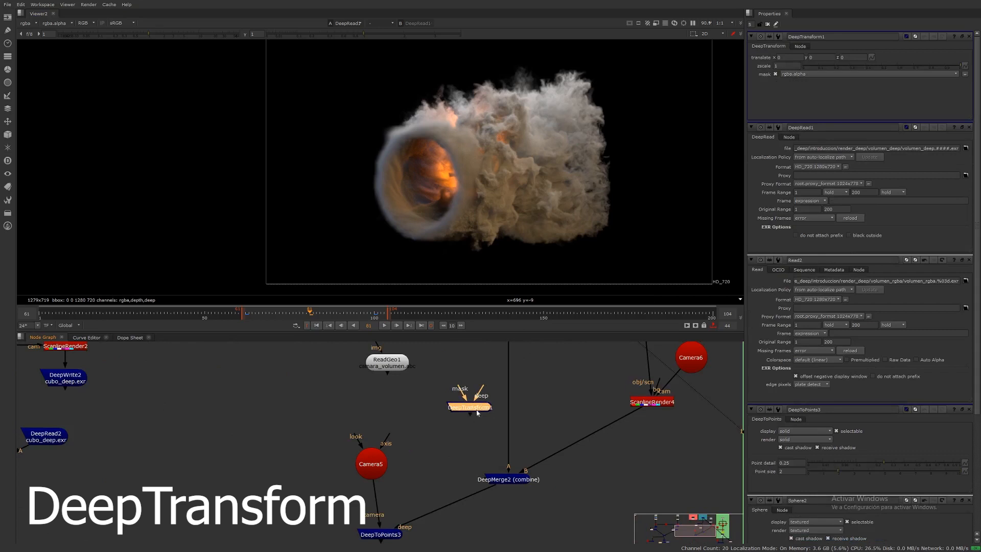
drag(469, 409, 508, 381)
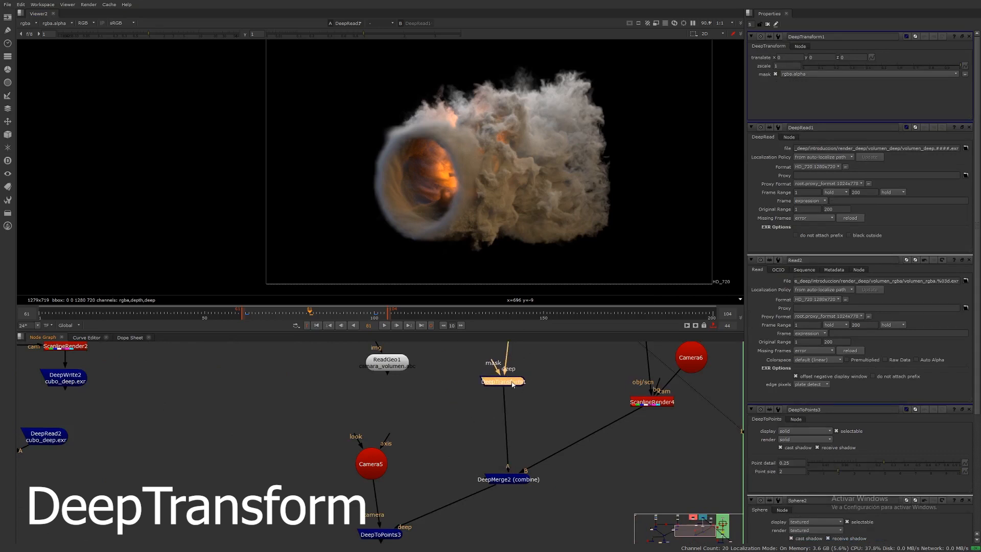
middle_drag(532, 364, 522, 447)
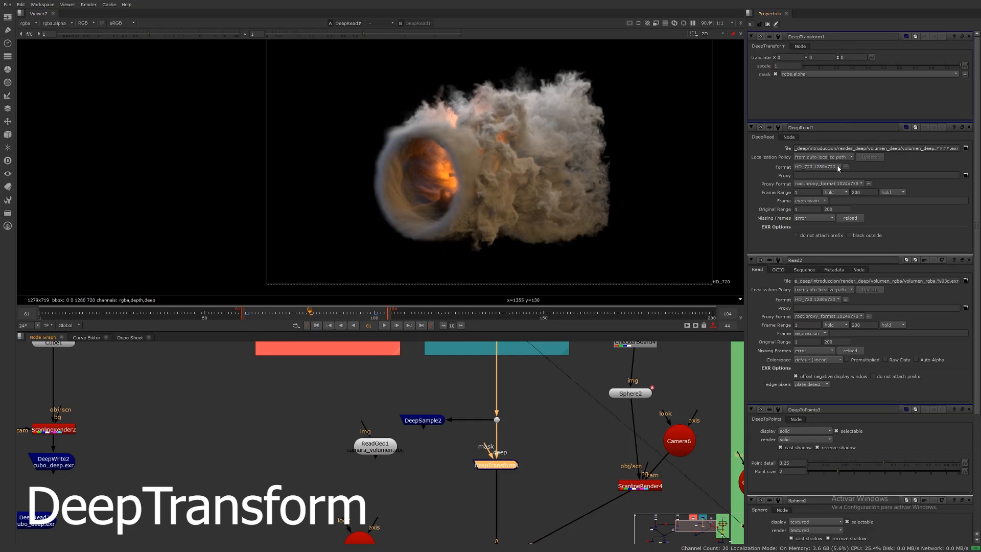
Step: Set the DeepTransform's translate X to 100 and view its output
click(787, 57)
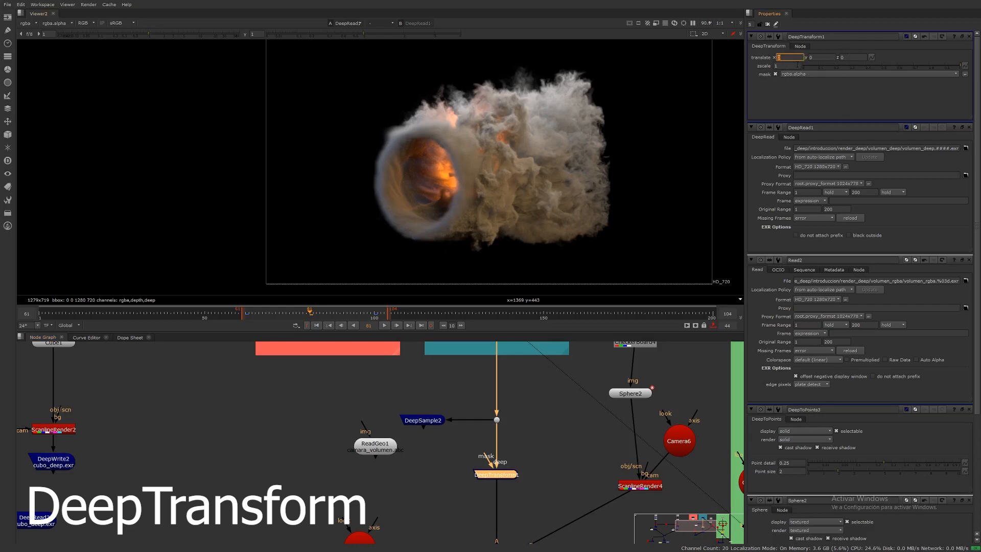
text(100)
click(499, 478)
key(1)
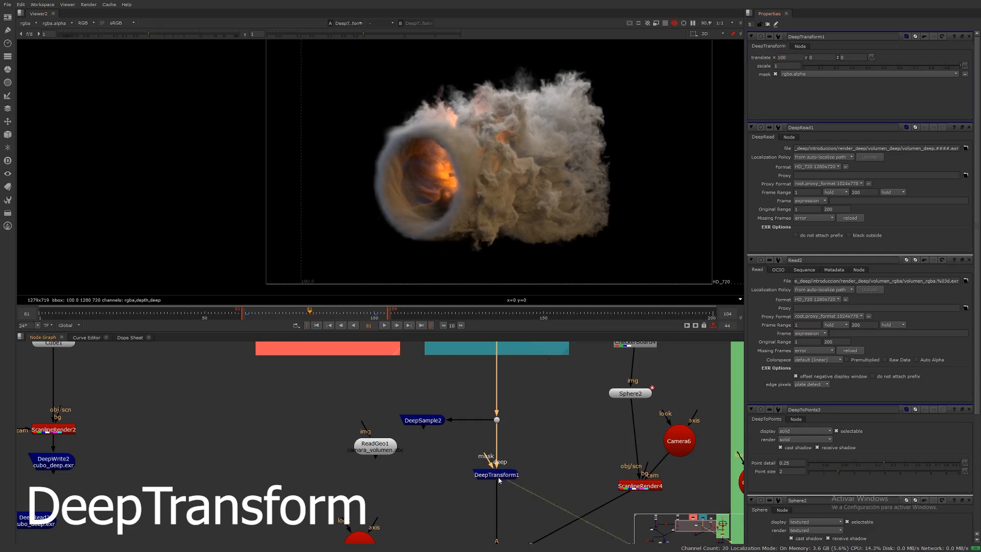
Step: Toggle the DeepTransform on and off to compare the smoke with and without the offset
key(d)
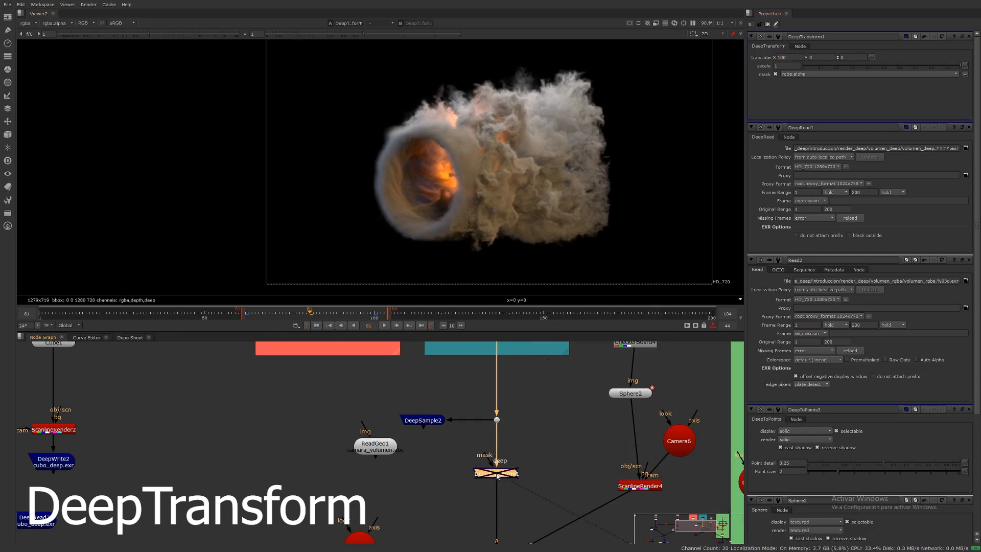
key(d)
key(d)
key(d)
key(d)
key(d)
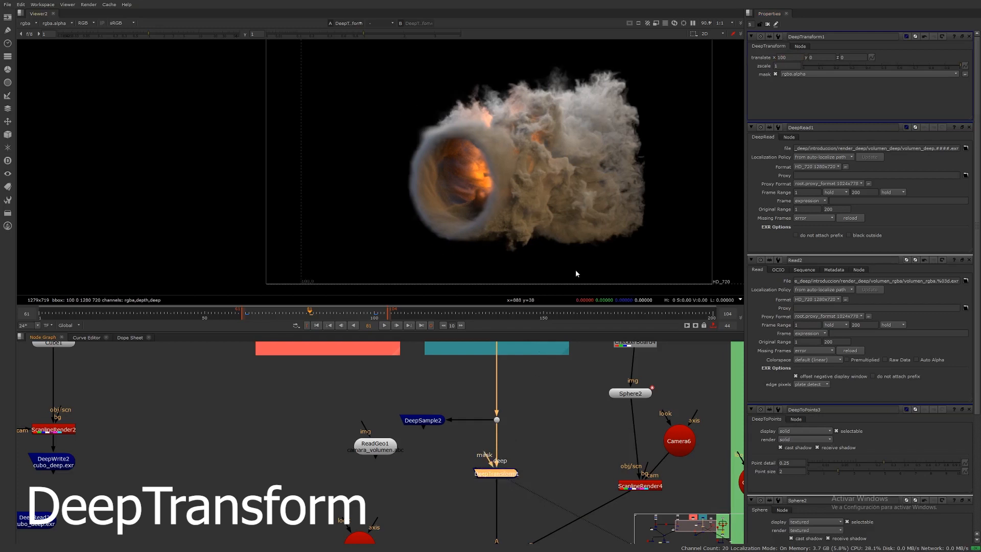
Step: Switch the viewer between 2D and 3D and toggle the DeepTransform to compare the point cloud's position
key(Tab)
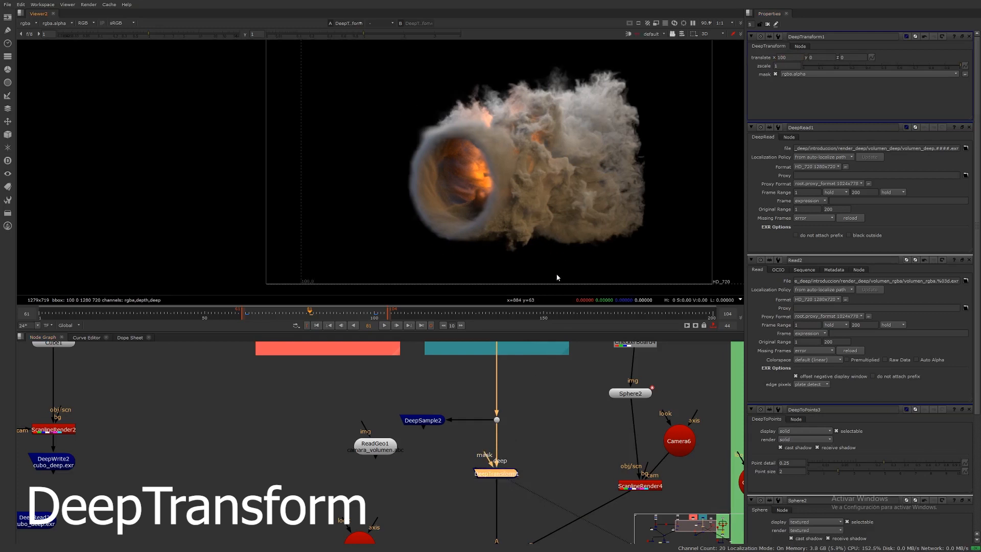
key(Tab)
key(Tab)
key(Tab)
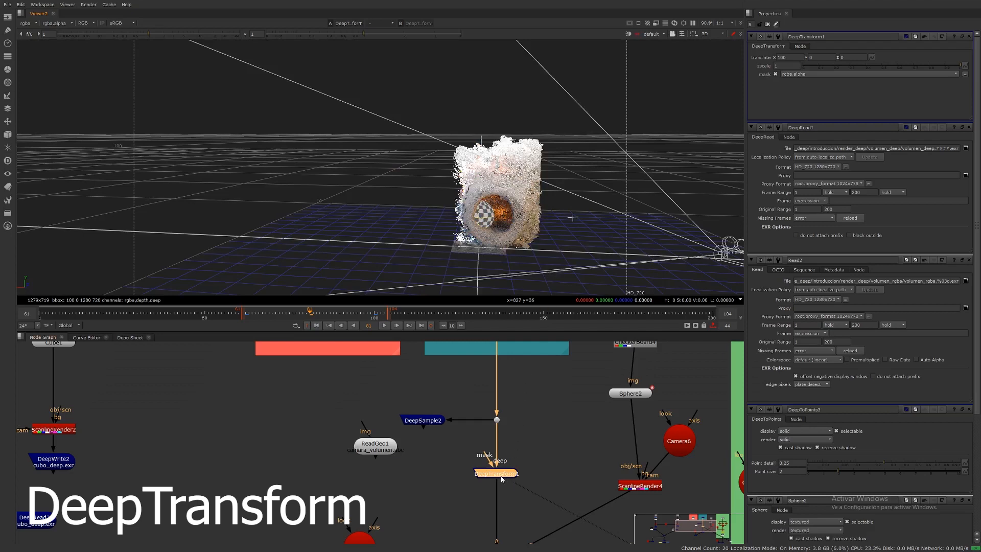
key(d)
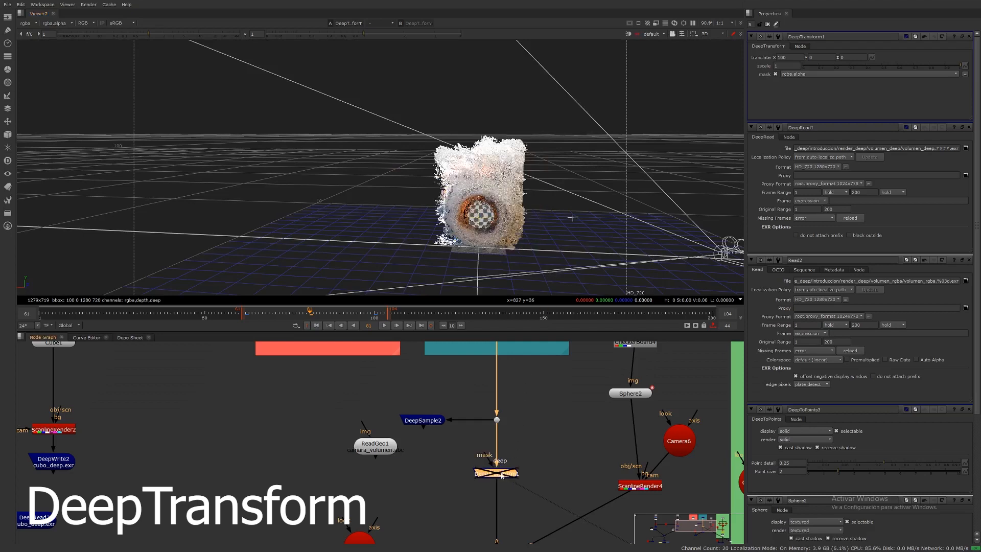
key(d)
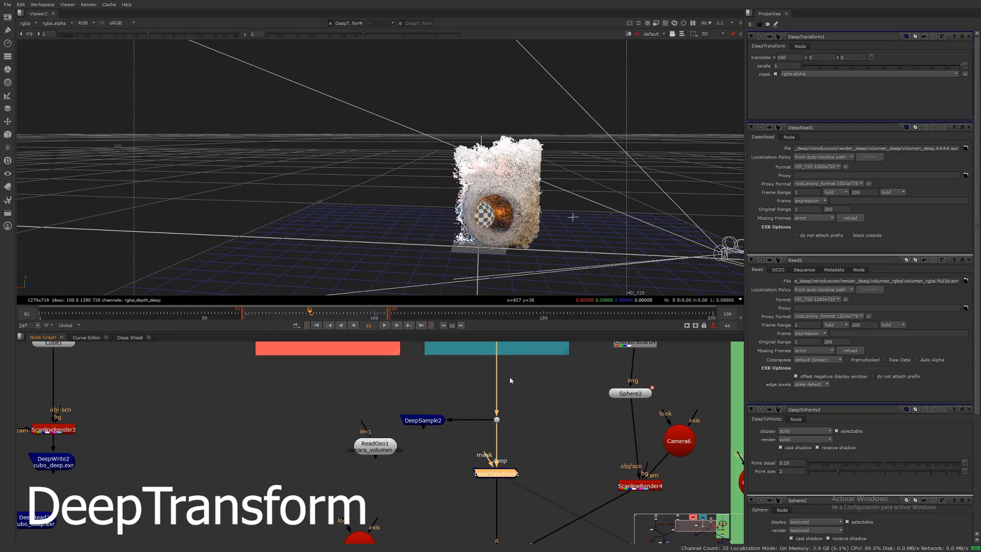
key(Tab)
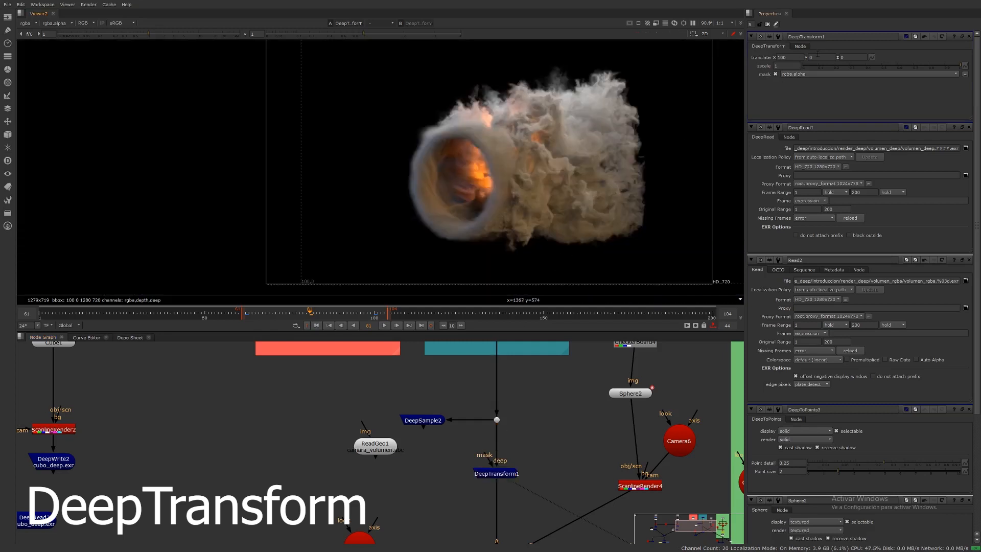
Step: Set the DeepTransform's translate Y to 100
click(817, 56)
text(100)
key(Return)
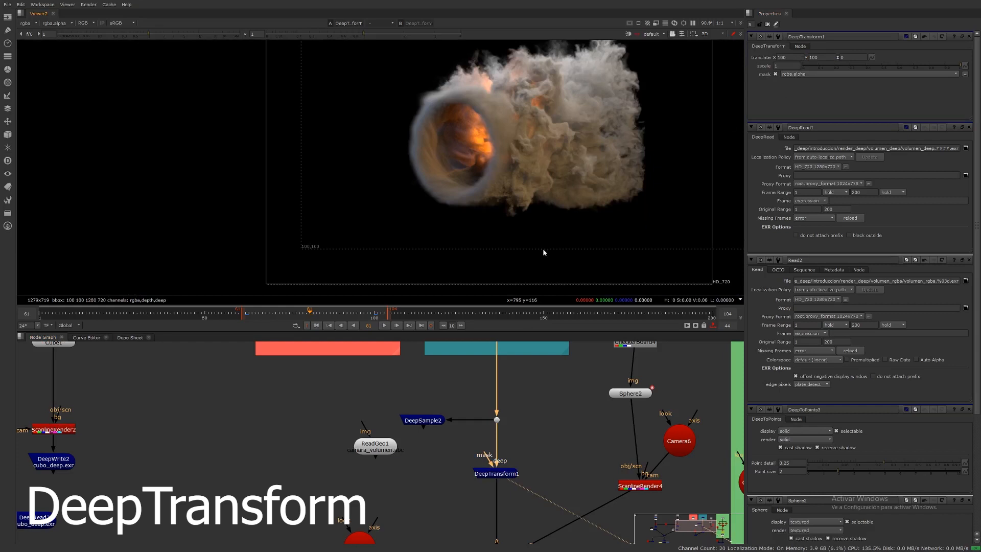
Step: In the 3D view, toggle the DeepTransform on and off to compare the shifted point cloud
key(Tab)
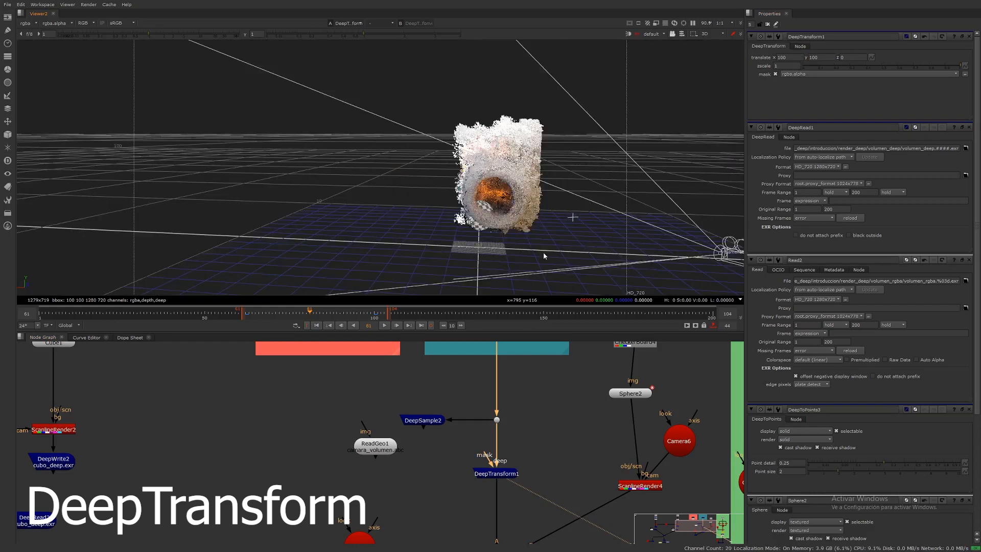
click(496, 474)
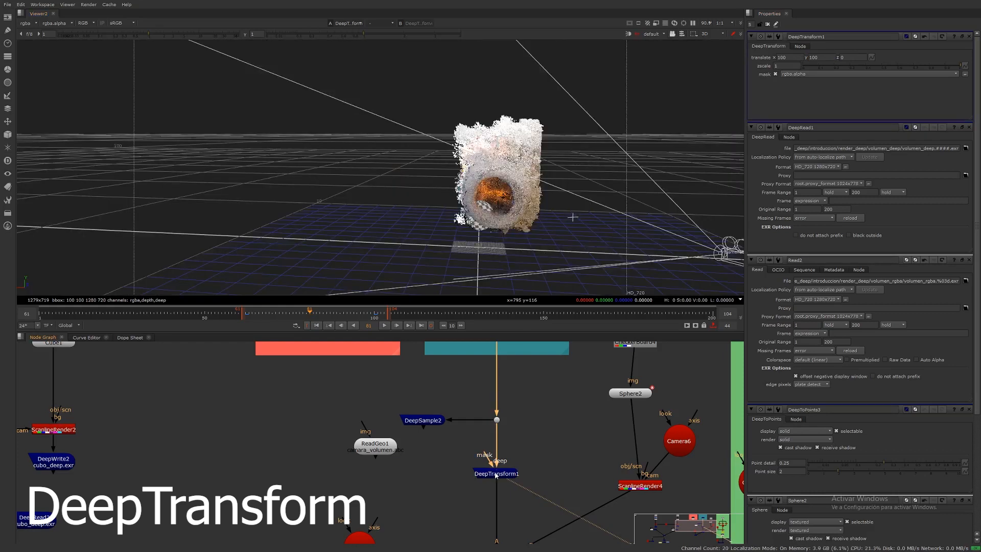
click(496, 474)
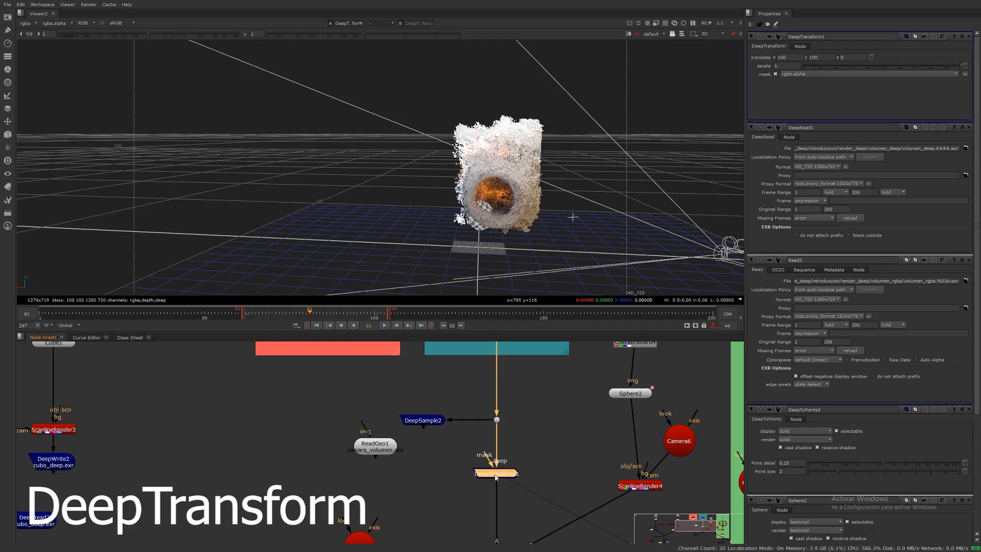
key(d)
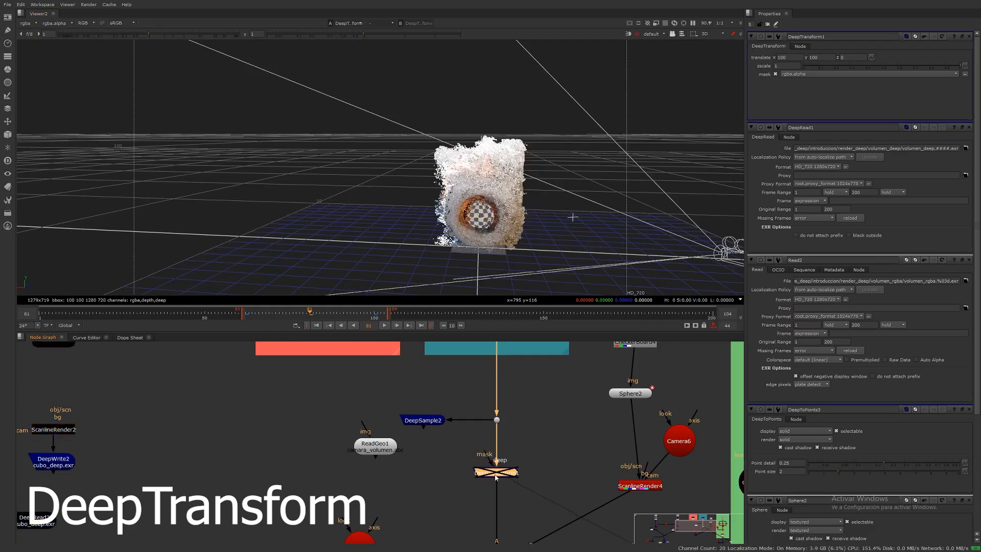
key(d)
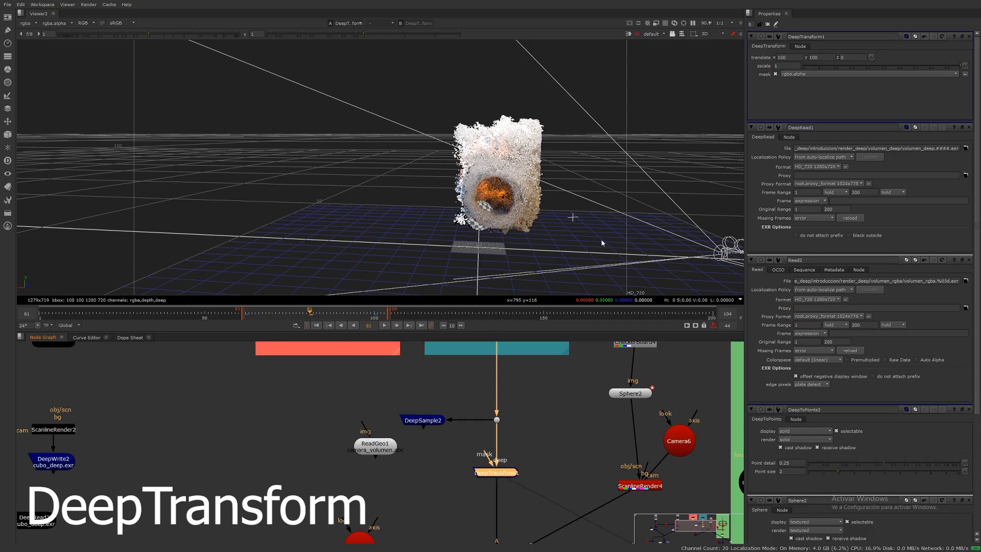
Step: Reset the DeepTransform's translate X and Y to 0 and return the viewer to 2D
double_click(789, 57)
text(0)
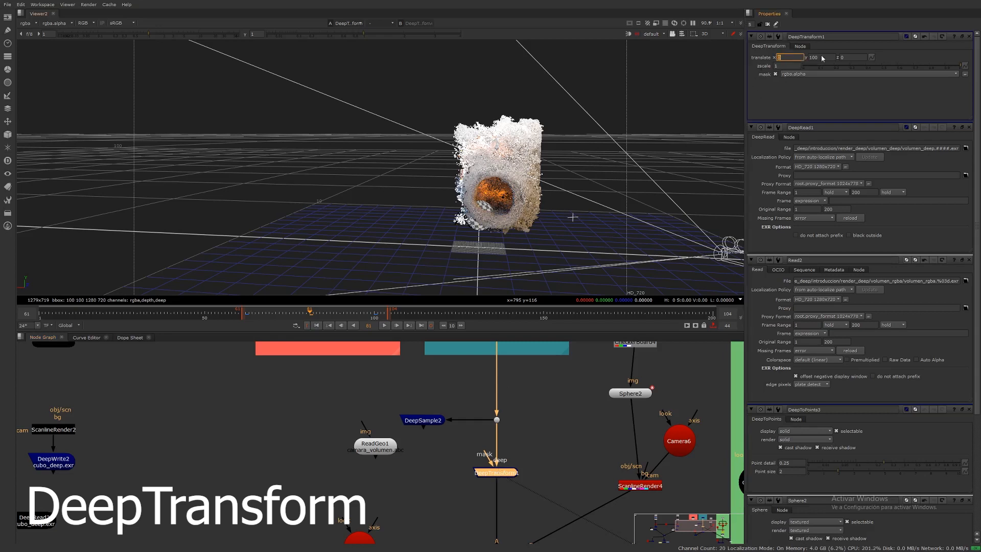
key(Tab)
text(0)
key(Return)
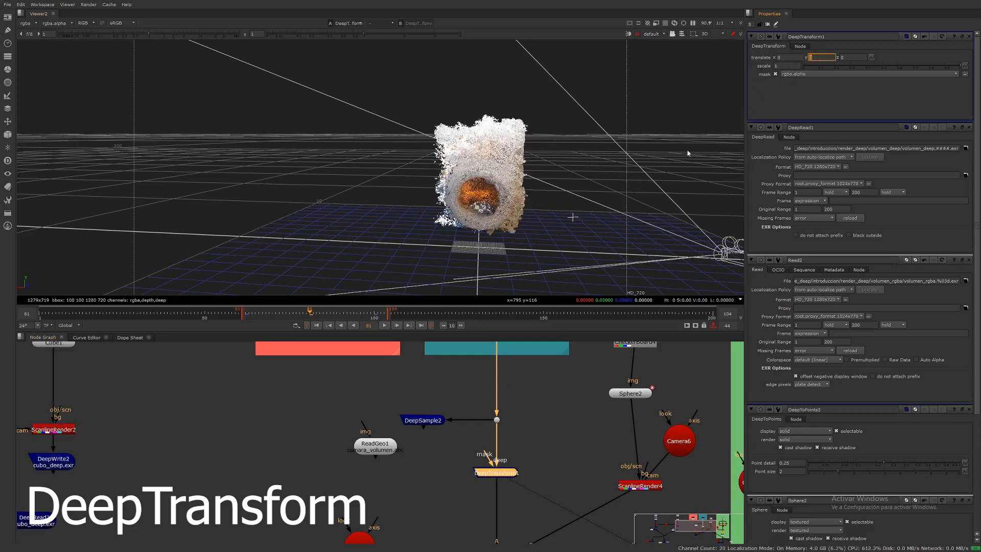
middle_drag(613, 220, 618, 229)
key(Tab)
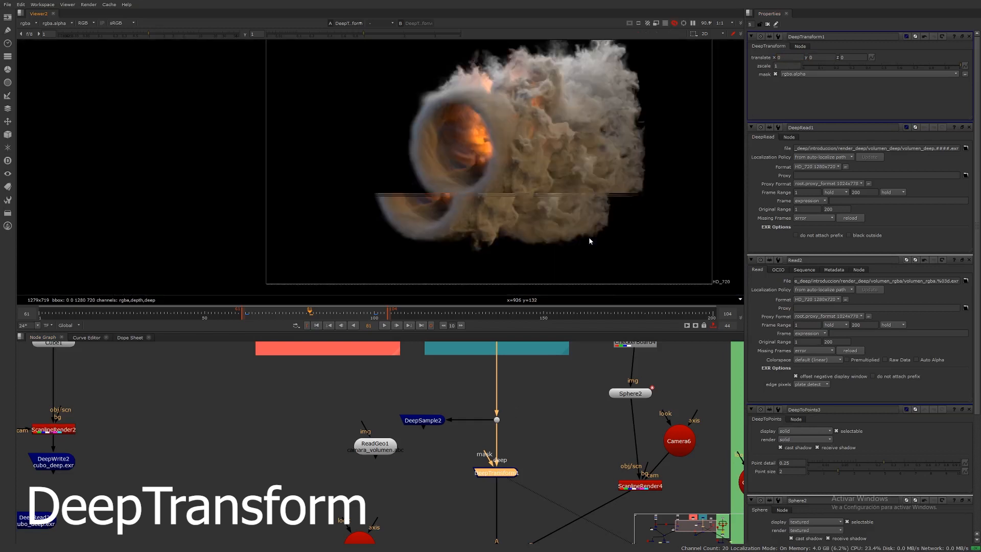
Step: View the output of the DeepMerge combining the smoke and the sphere
middle_drag(518, 504, 526, 405)
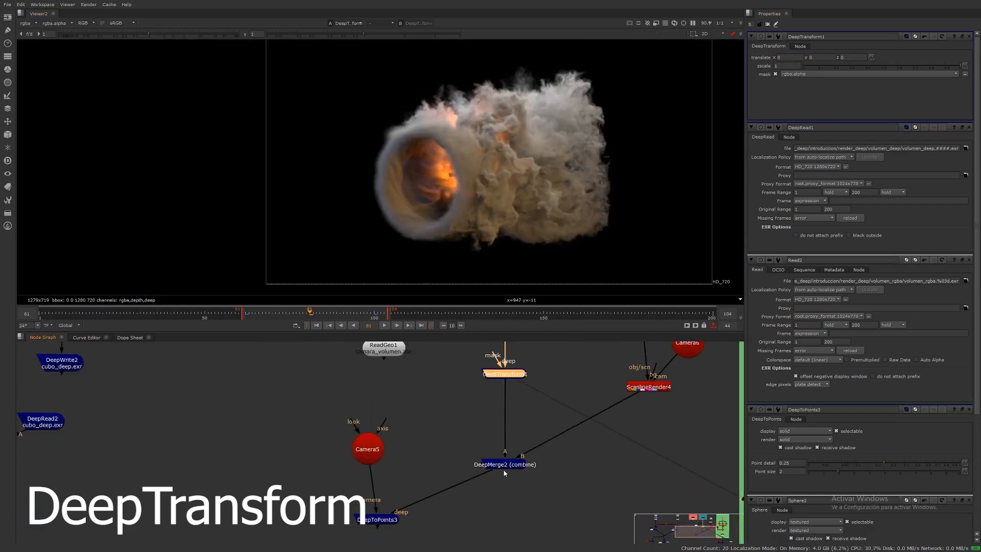
click(503, 468)
click(499, 469)
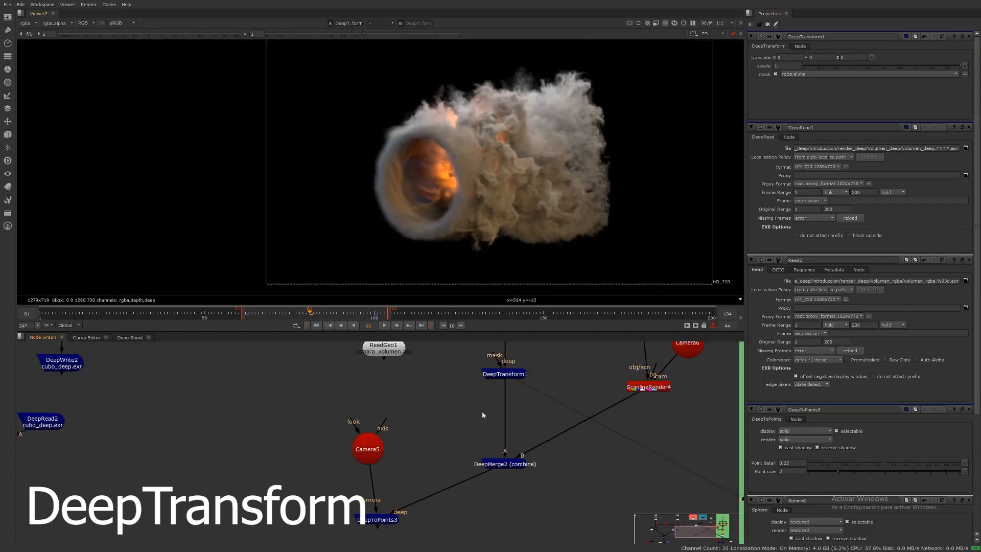
click(503, 465)
key(1)
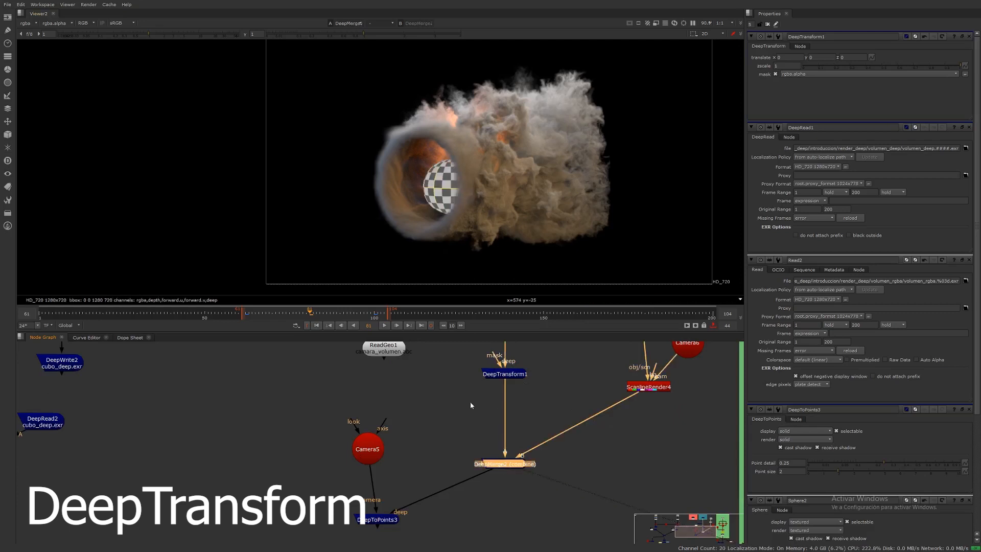
Step: Set the DeepTransform's translate Z to 10
middle_drag(493, 349, 495, 411)
click(509, 438)
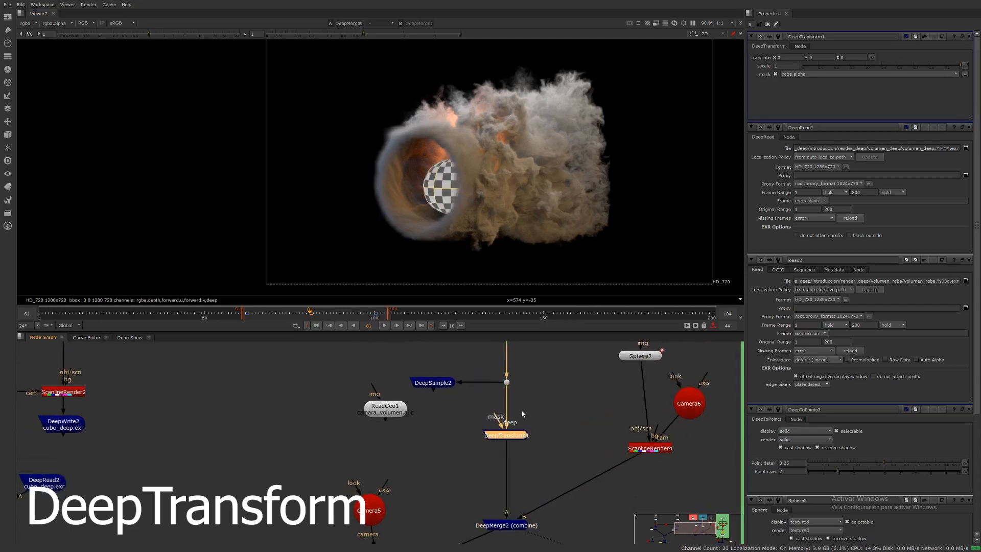
click(842, 57)
key(Return)
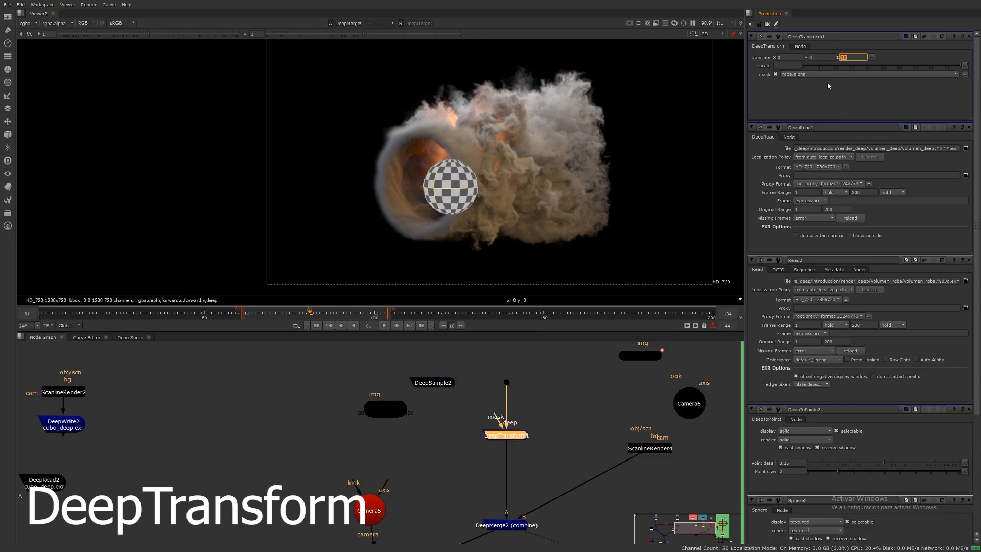
Step: Toggle the DeepTransform on and off to compare the sphere's depth inside the smoke
key(d)
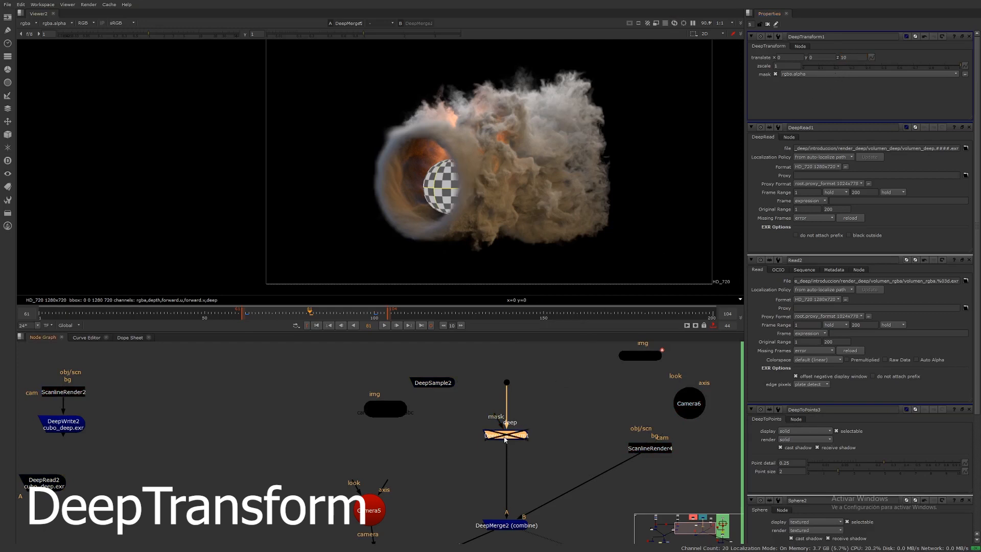
key(d)
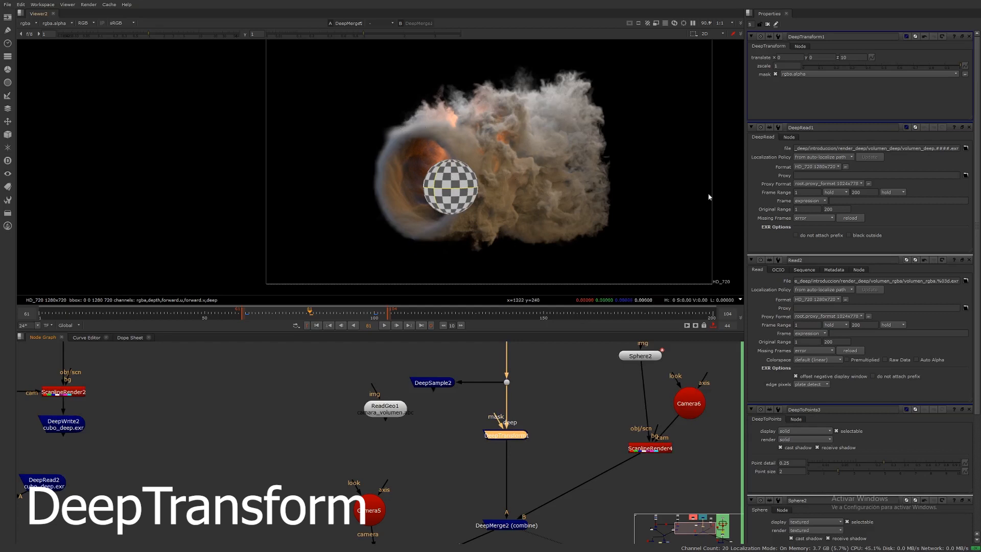
click(504, 438)
key(d)
key(d)
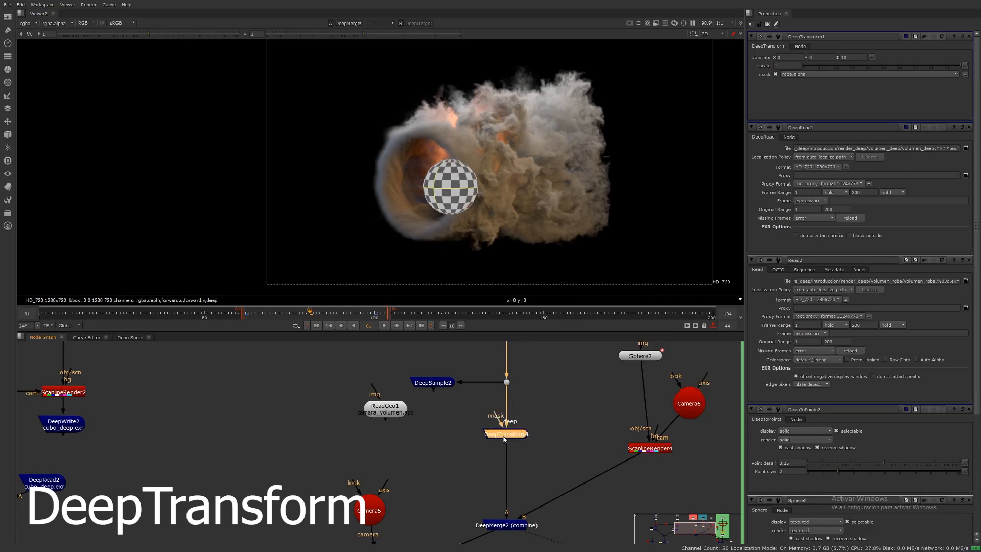
key(d)
key(d)
key(d)
key(d)
key(d)
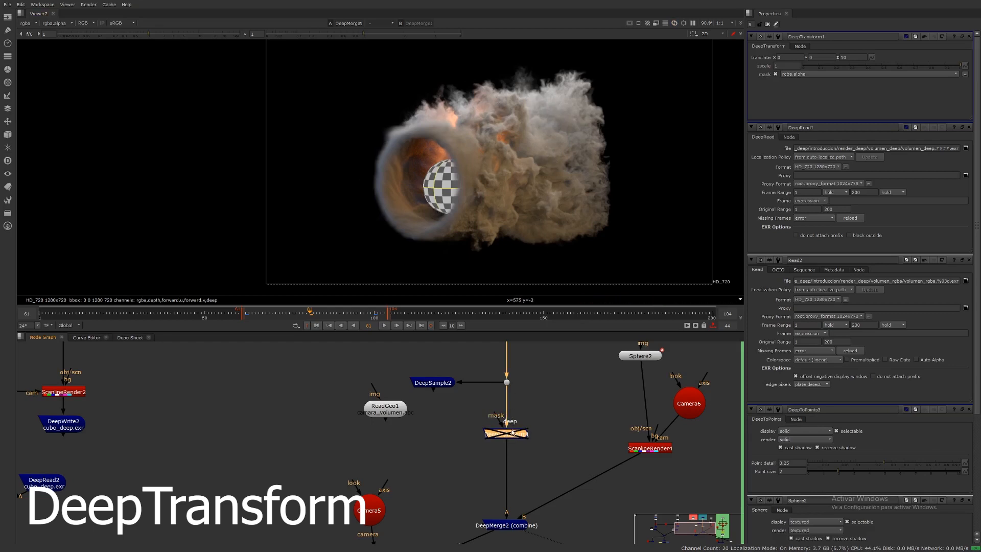
key(d)
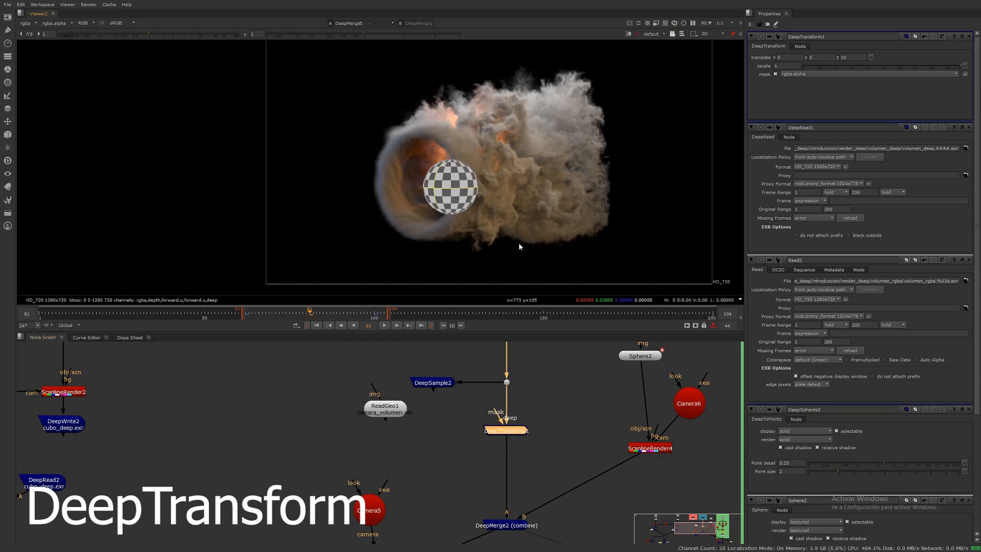
Step: Set the DeepTransform's translate Z to 30 and inspect the moved smoke point cloud in the 3D view
key(Tab)
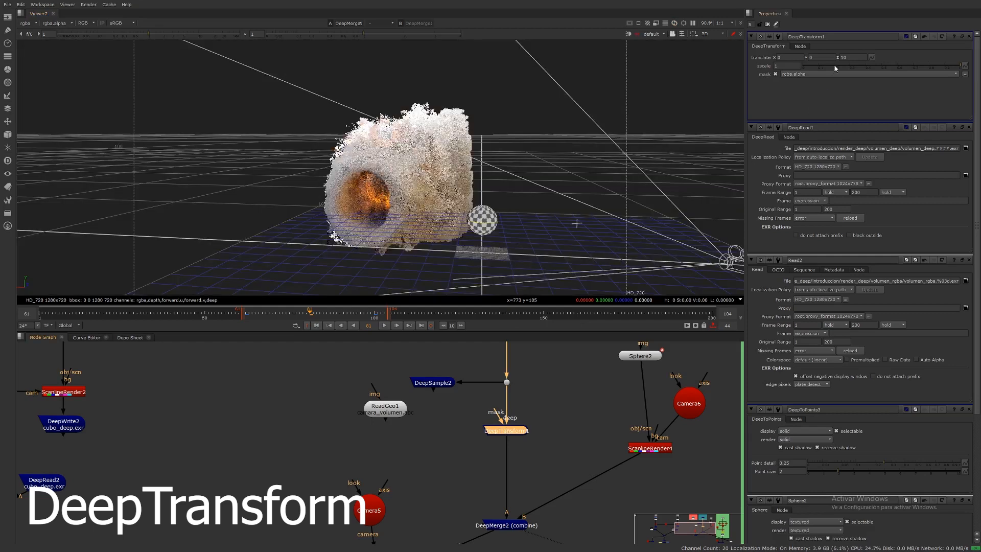
double_click(849, 55)
key(Return)
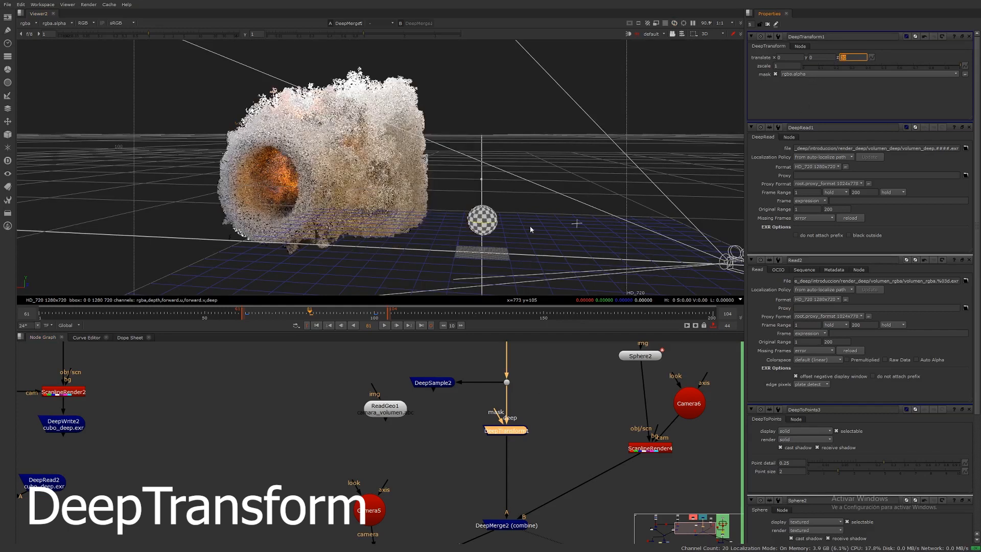
ctrl+drag(412, 272, 388, 265)
middle_drag(491, 268, 425, 247)
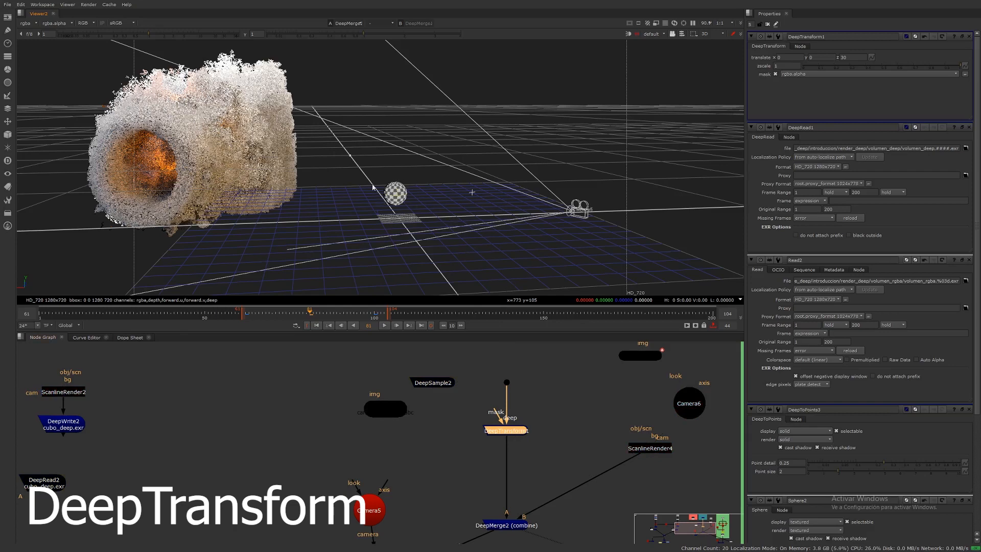
Step: Toggle the DeepTransform off and on in the 2D view to compare the sphere inside the smoke, returning to 3D
key(Tab)
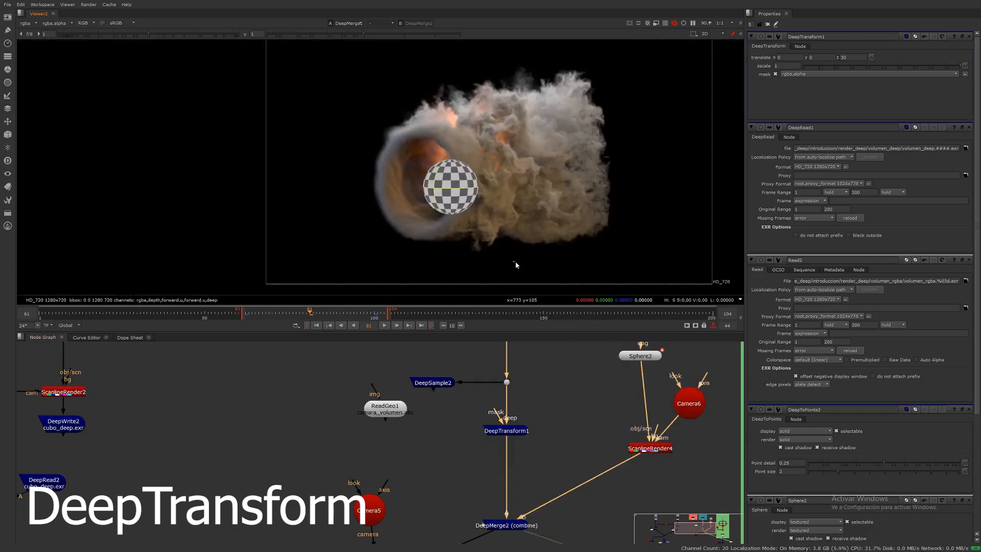
key(d)
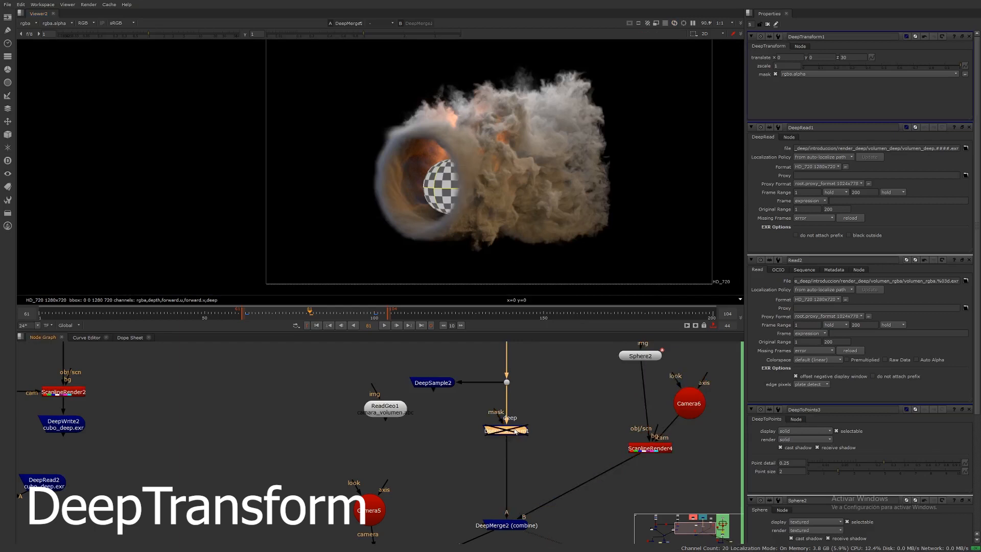
key(d)
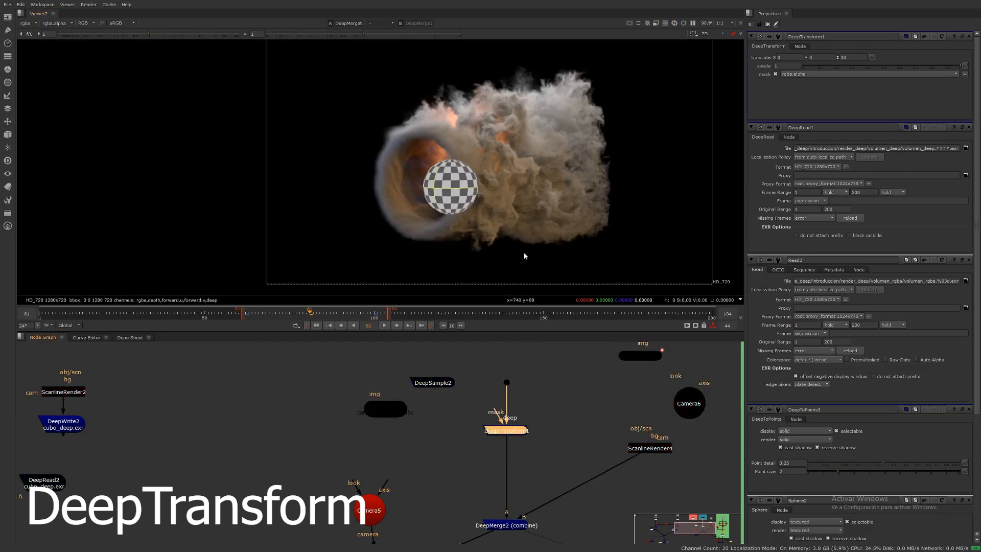
key(Tab)
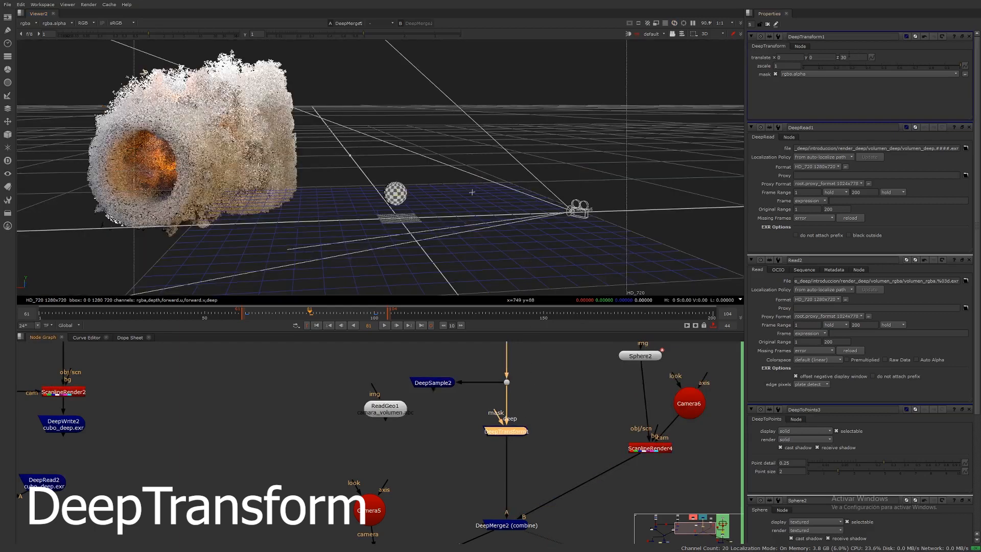
Step: Set the DeepTransform's translate Z to -5 and inspect the moved smoke point cloud in the 3D view
double_click(849, 57)
text(-5)
key(Return)
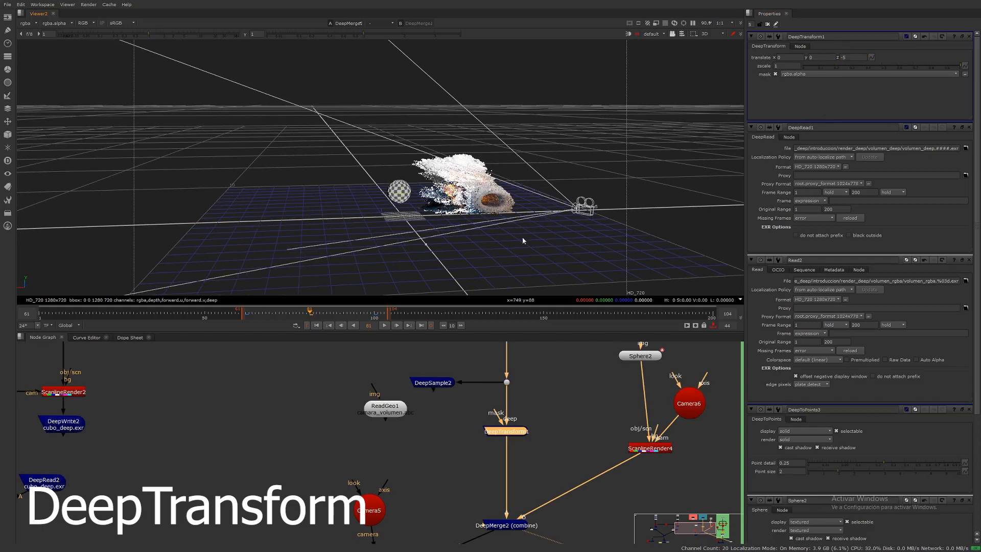
ctrl+drag(478, 244, 525, 242)
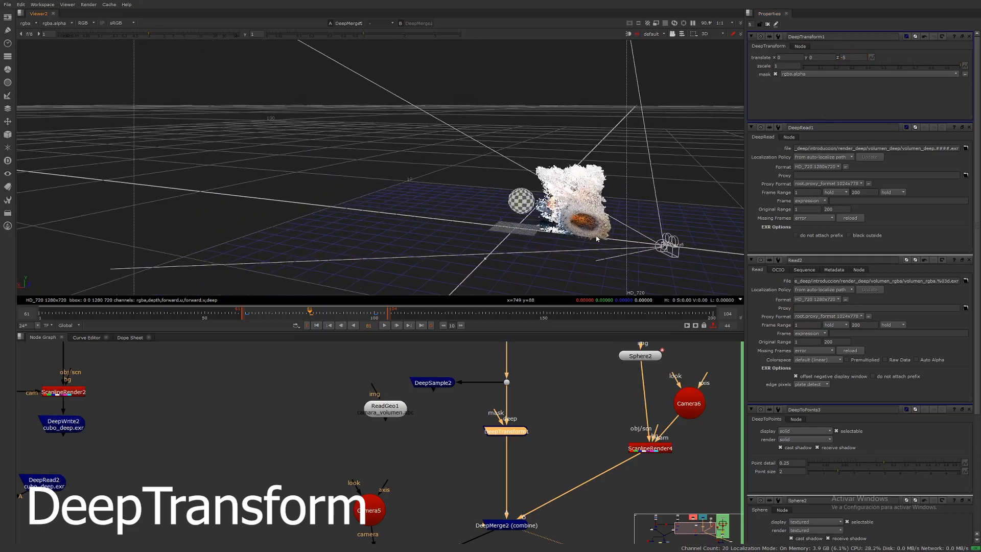
Step: Toggle the DeepTransform off and on repeatedly in the 2D view to compare the sphere's depth in the smoke
key(Tab)
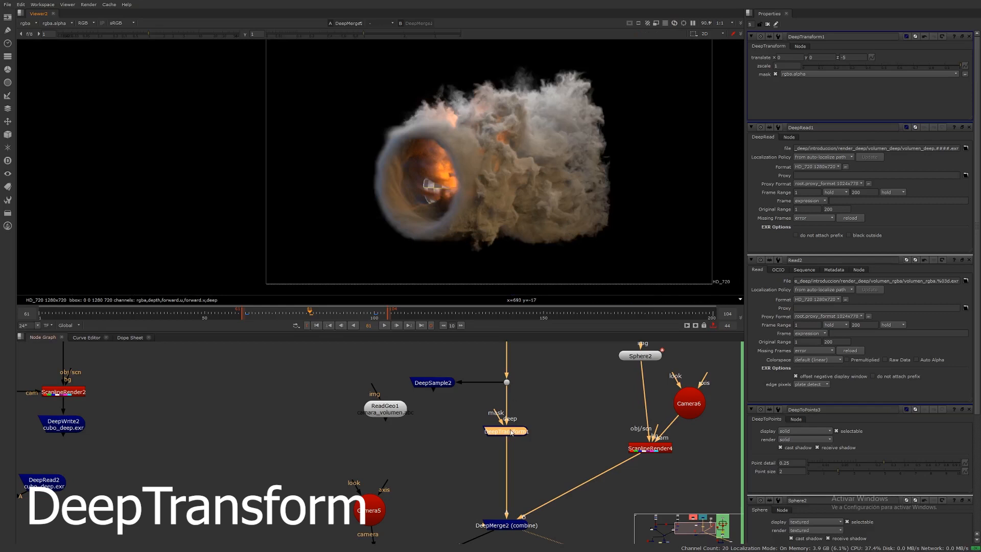
key(d)
key(d)
key(d)
key(d)
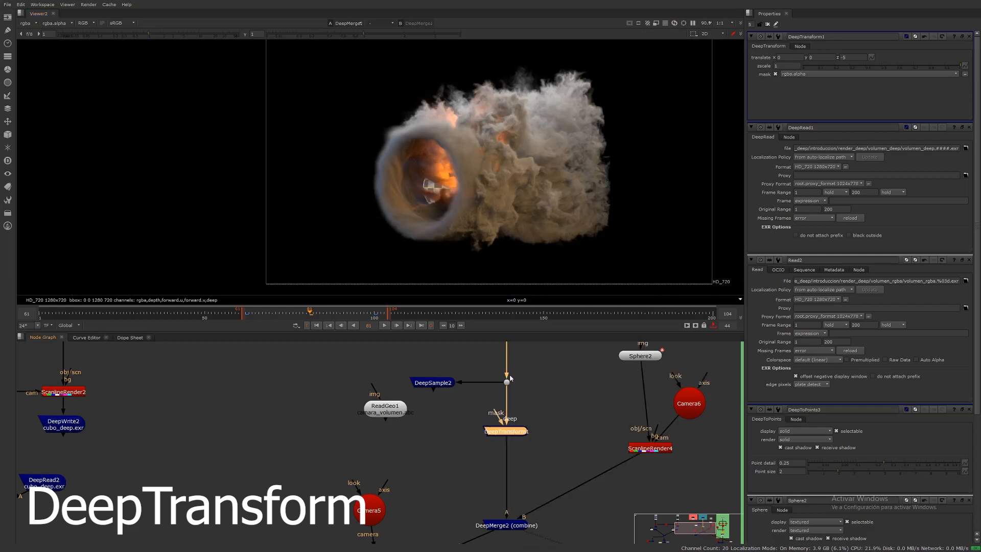
key(d)
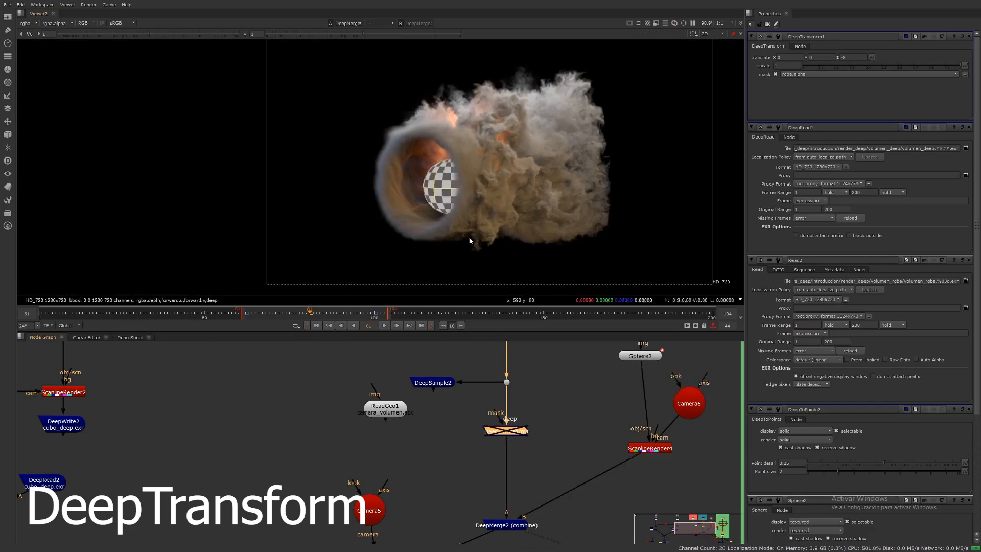
key(d)
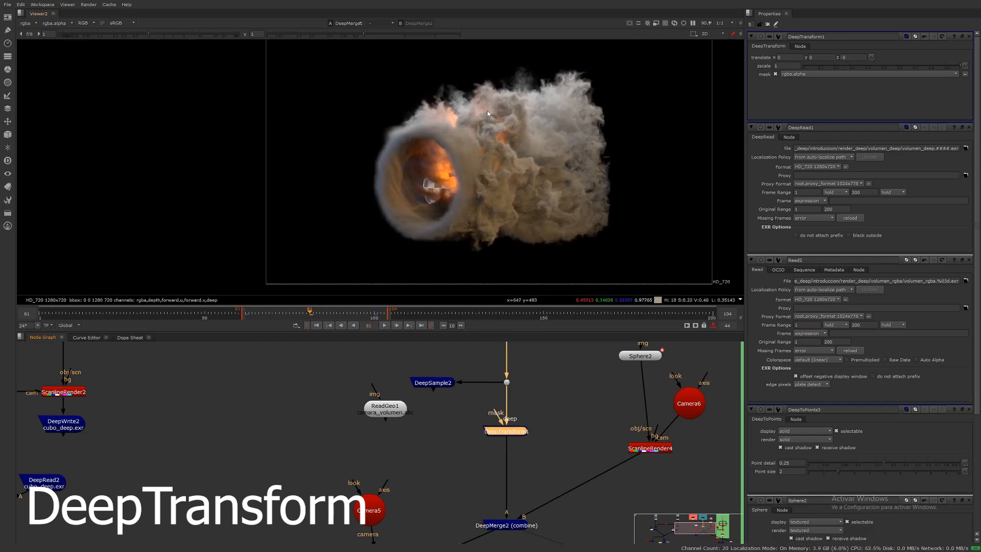
click(514, 434)
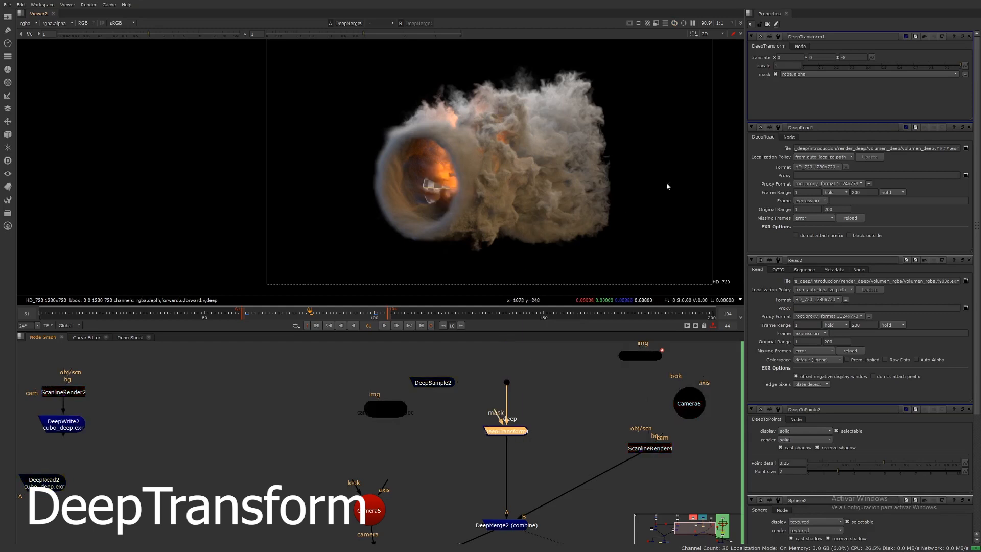
Step: Reset the DeepTransform's translate Z to 0 and set its scale to 2
drag(848, 58, 819, 62)
text(0)
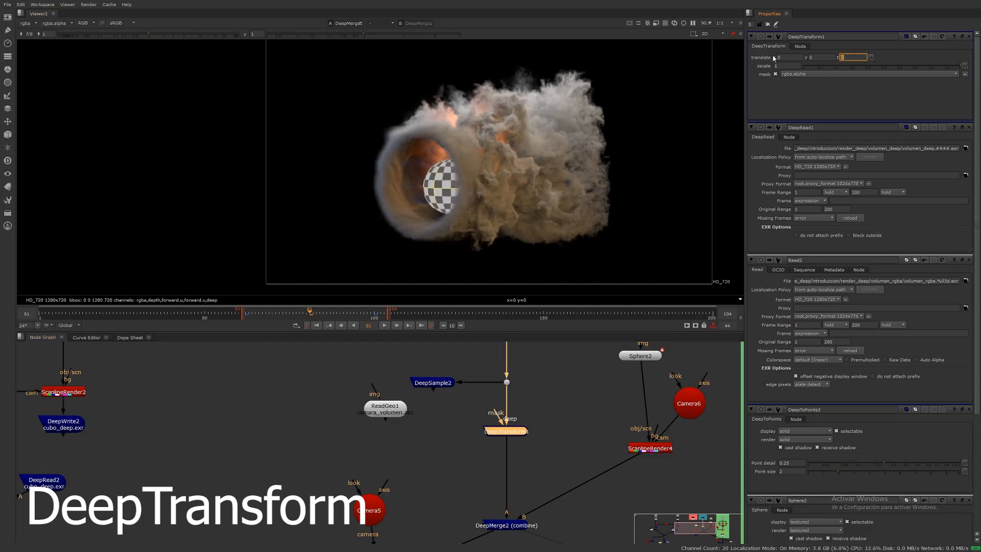
click(792, 66)
text(5)
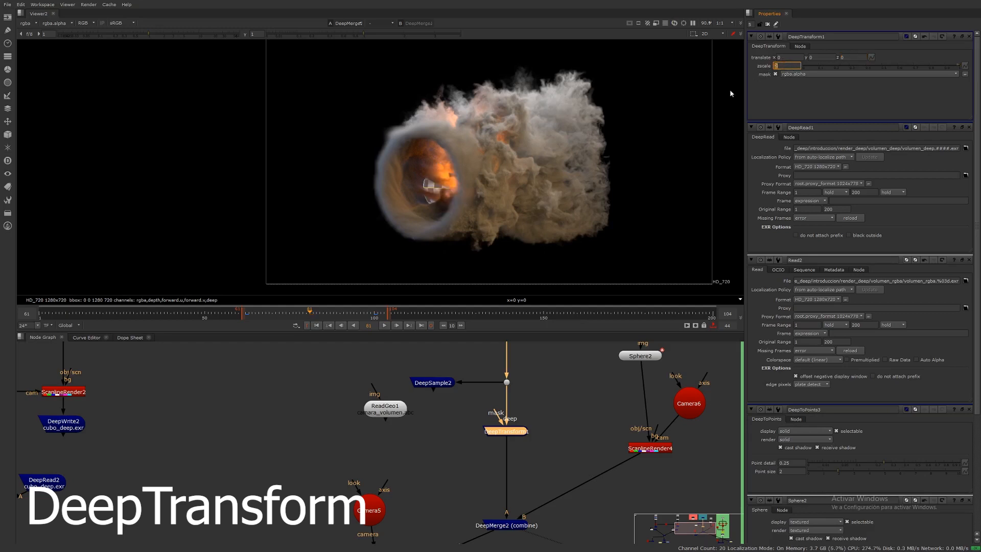
click(590, 245)
Step: Inspect the scaled smoke point cloud in the 3D view and switch back to the 2D view
key(Tab)
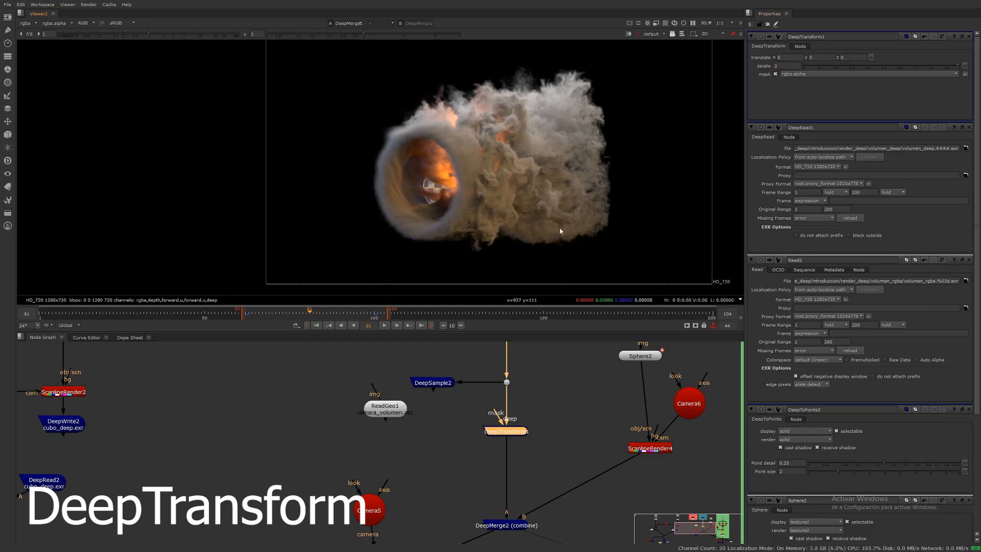
key(Tab)
middle_drag(674, 226, 678, 221)
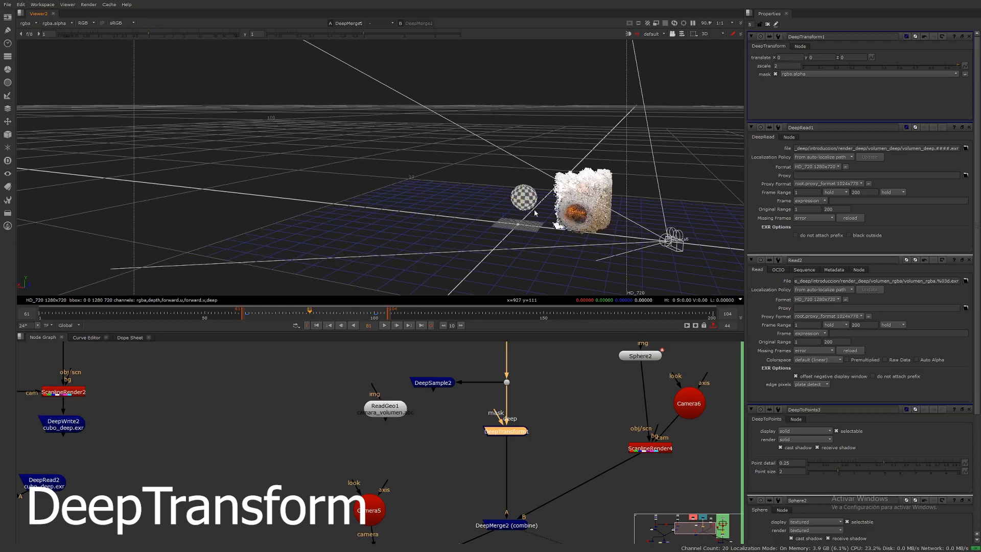
key(Tab)
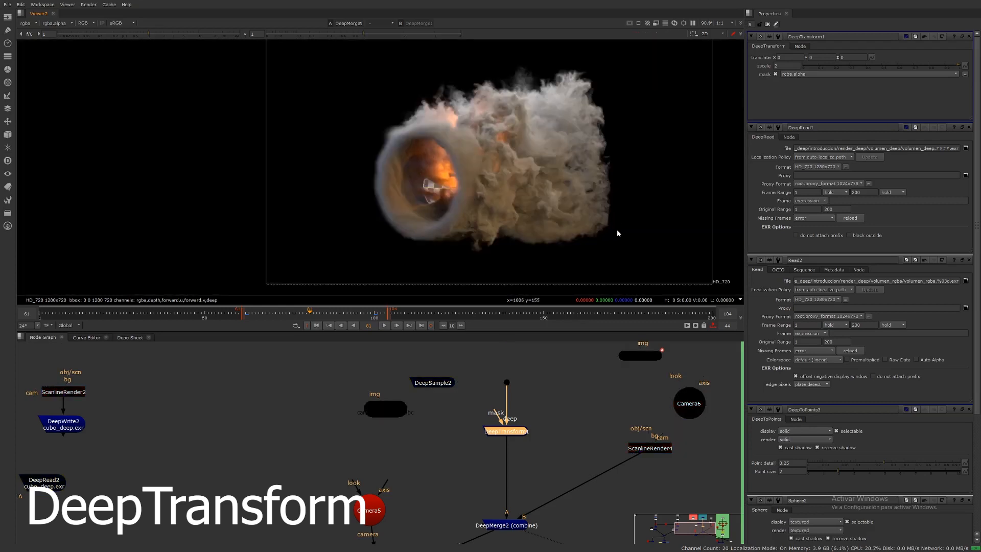
click(513, 429)
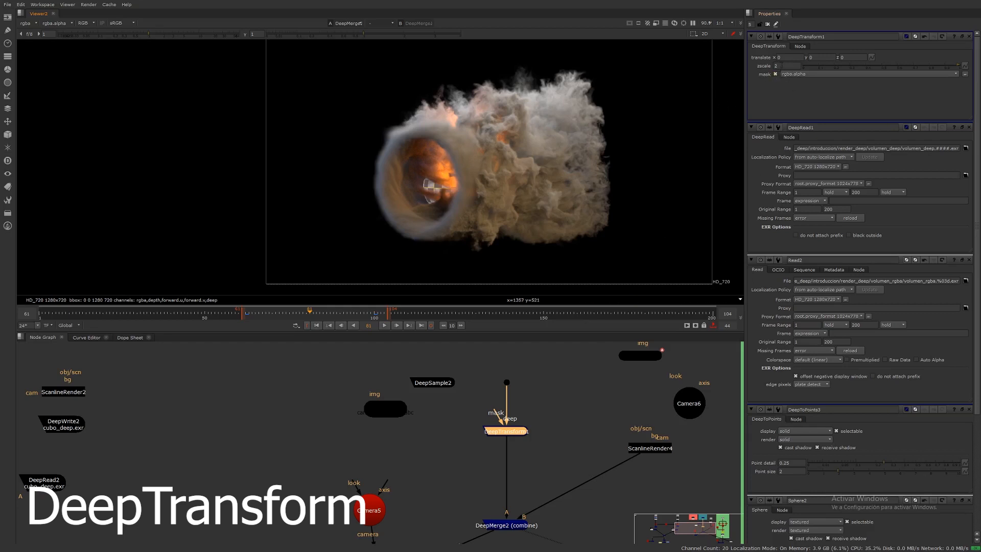
click(782, 65)
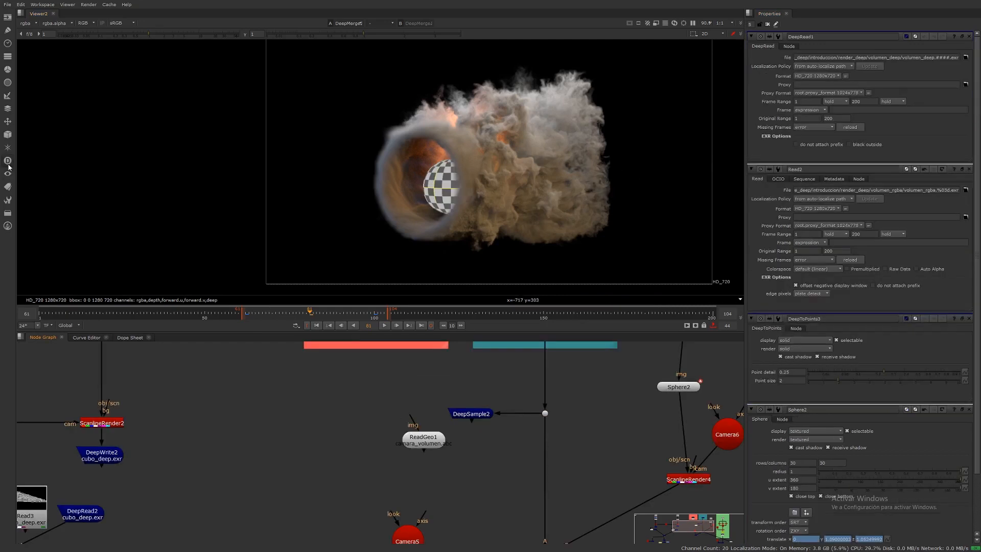
Step: Create a DeepRecolor node in the node graph
click(8, 164)
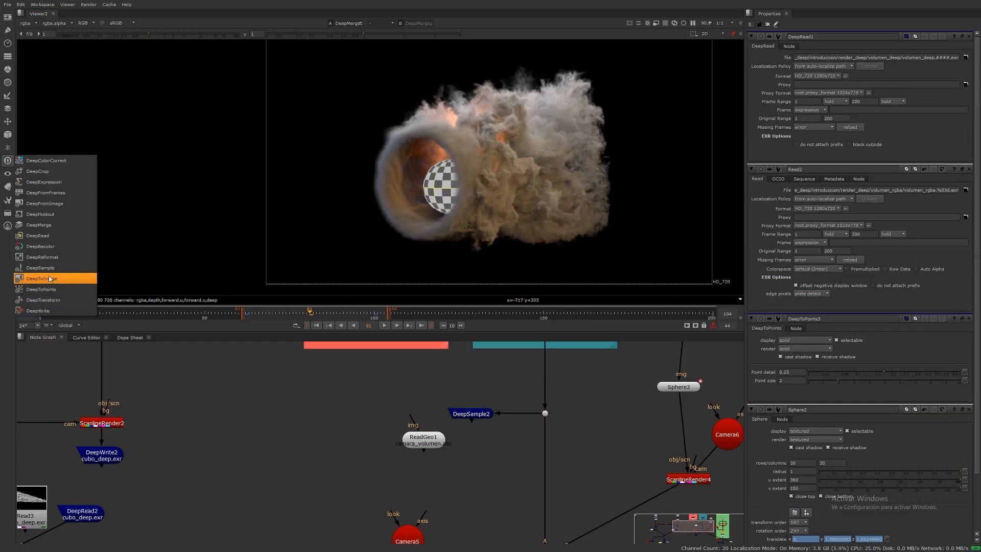
click(48, 248)
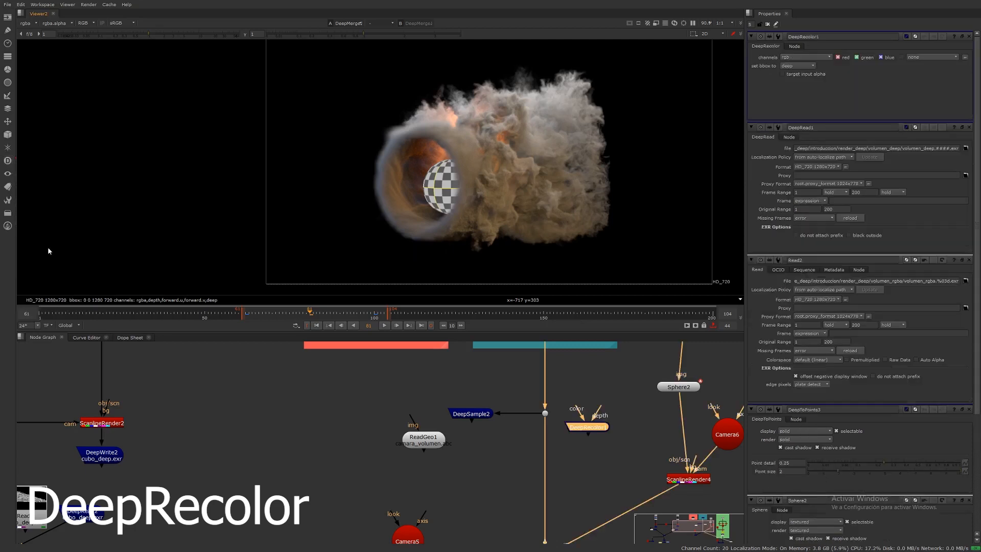
click(594, 434)
Step: Move the DeepRecolor node below the render rgba and render deep backdrops
scroll(608, 416, down, 3)
middle_drag(608, 417, 620, 500)
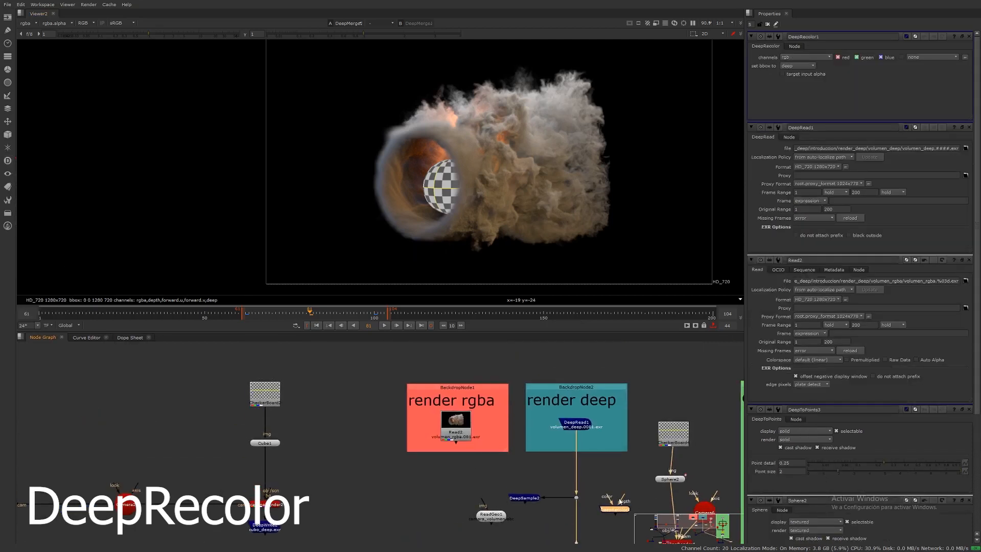
drag(615, 511, 418, 480)
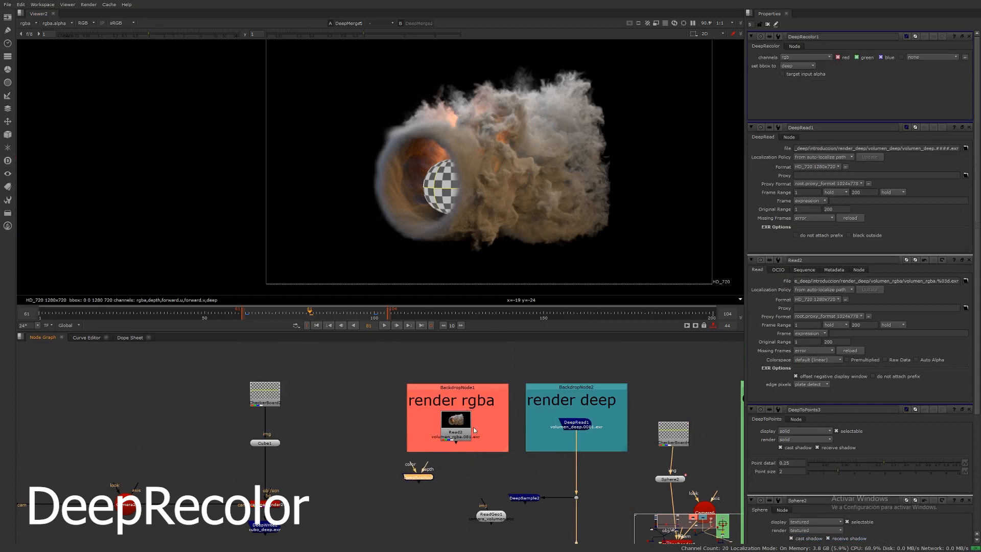
middle_drag(474, 431, 493, 424)
scroll(483, 421, down, 1)
drag(576, 433, 636, 464)
middle_drag(581, 419, 593, 477)
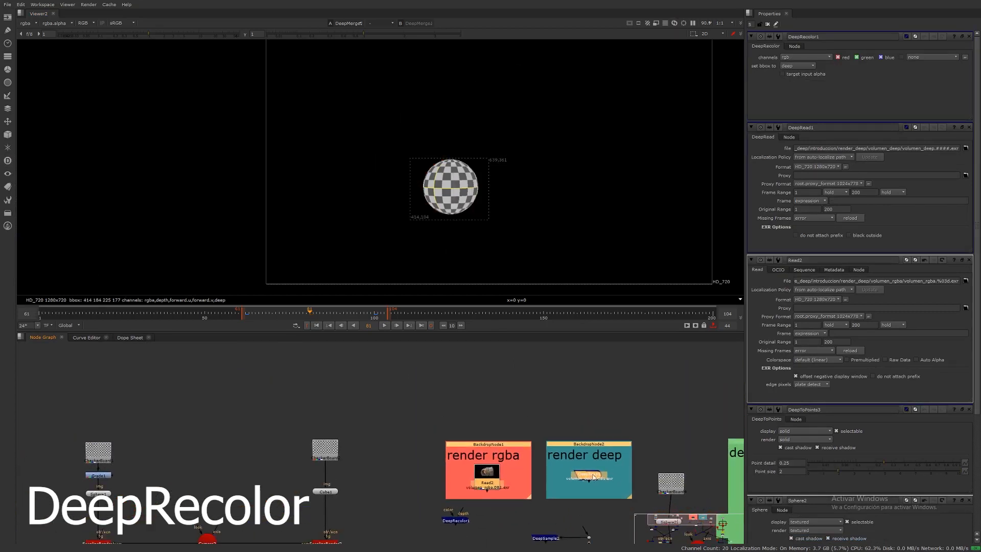
drag(593, 477, 586, 380)
middle_drag(579, 424, 578, 518)
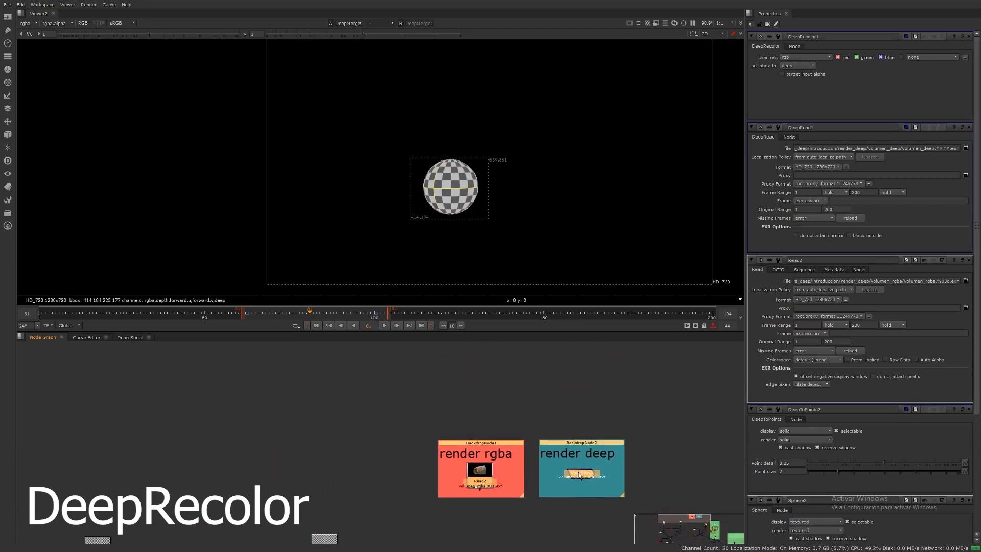
drag(579, 475, 573, 398)
middle_drag(539, 478, 553, 410)
middle_drag(481, 495, 490, 451)
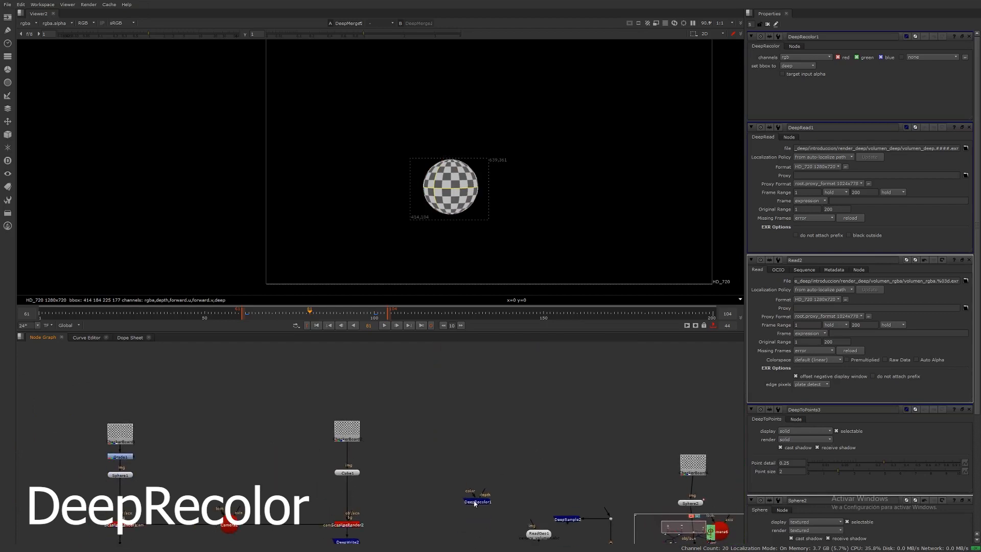
drag(476, 502, 549, 357)
middle_drag(545, 394, 544, 547)
middle_drag(546, 447, 542, 462)
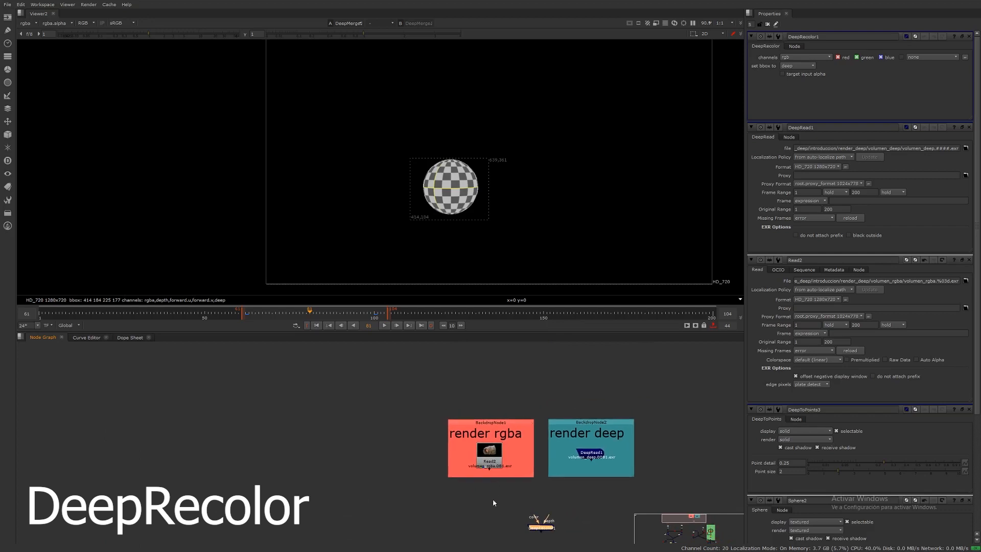
click(492, 499)
Step: View the DeepRead1 and Read2 outputs in turn to compare the deep and RGBA smoke renders
click(491, 461)
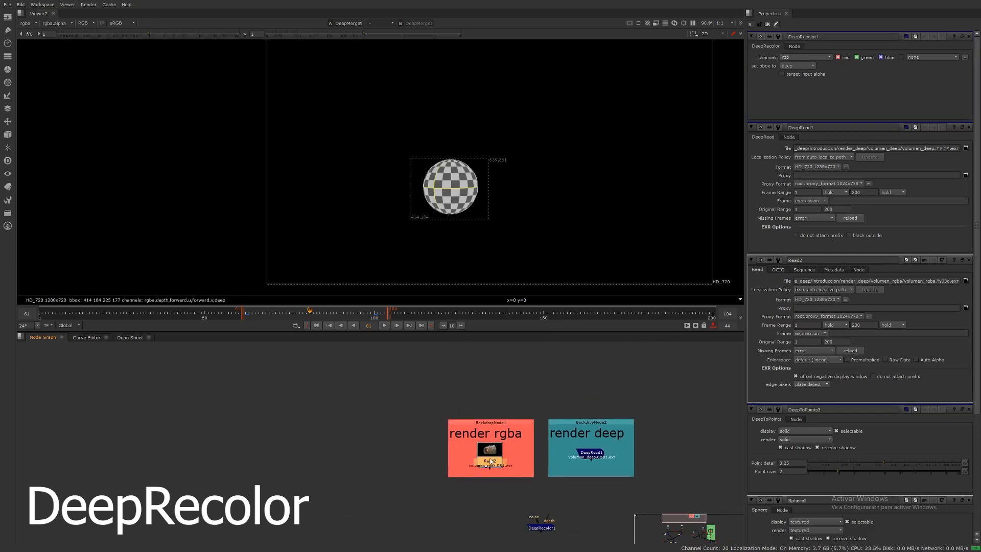
click(592, 454)
key(1)
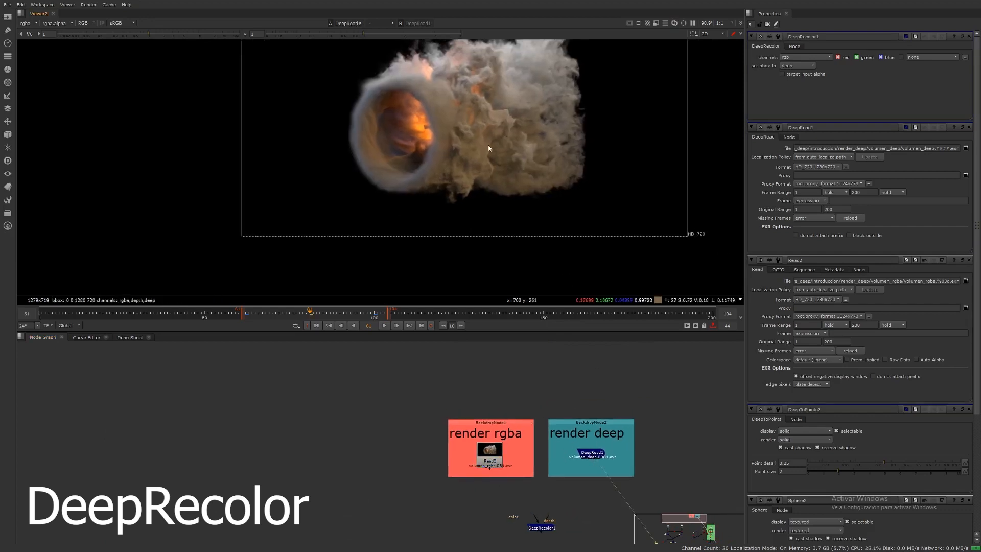
click(584, 460)
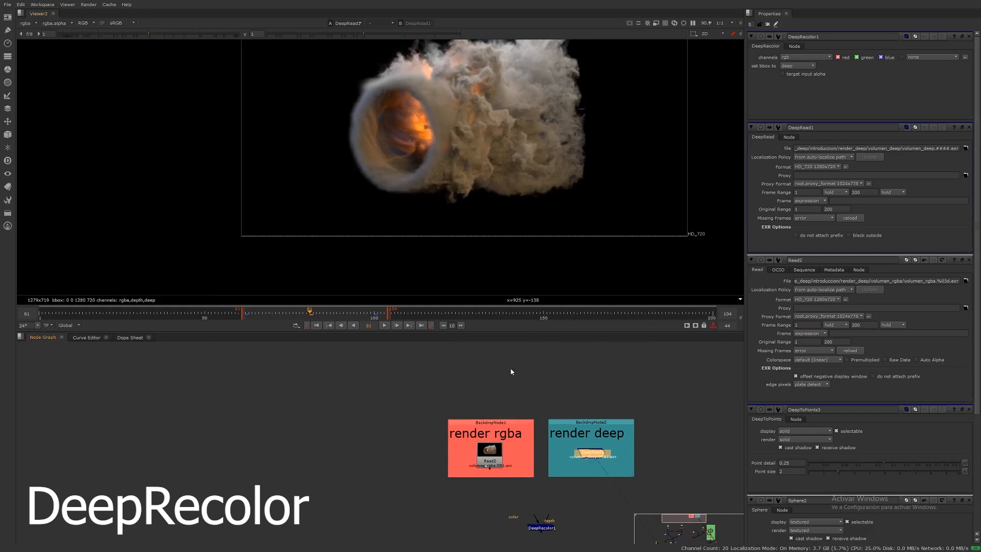
middle_drag(531, 477, 554, 494)
click(511, 466)
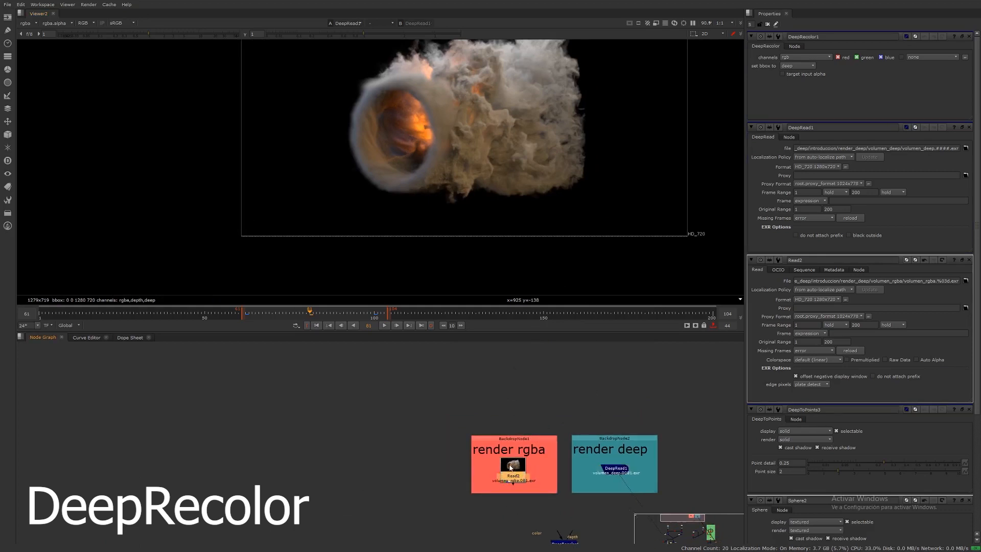
key(1)
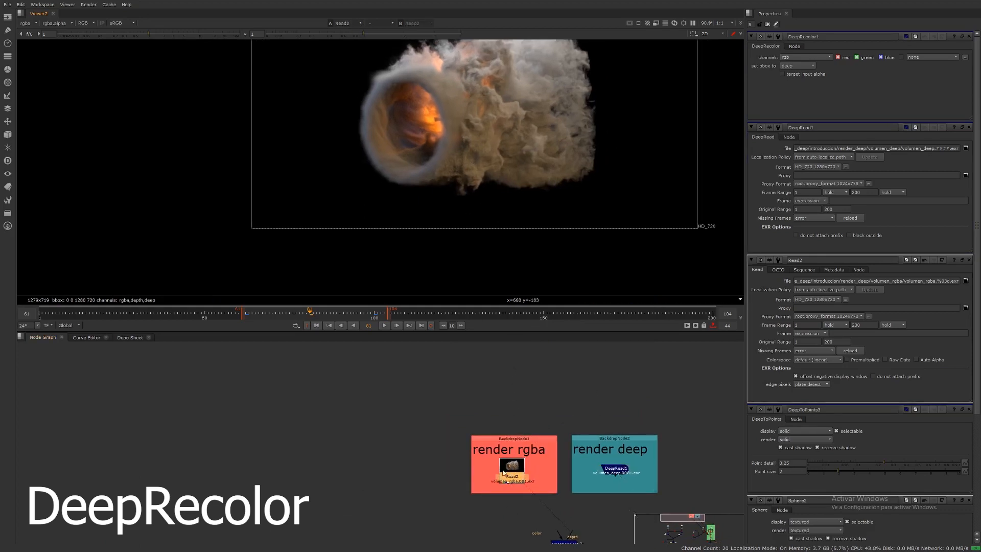
Step: Add a Grade node below Read2 and set its blackpoint to 0.045 and whitepoint to 0.48
click(510, 476)
middle_drag(452, 159, 453, 152)
middle_drag(519, 503, 508, 451)
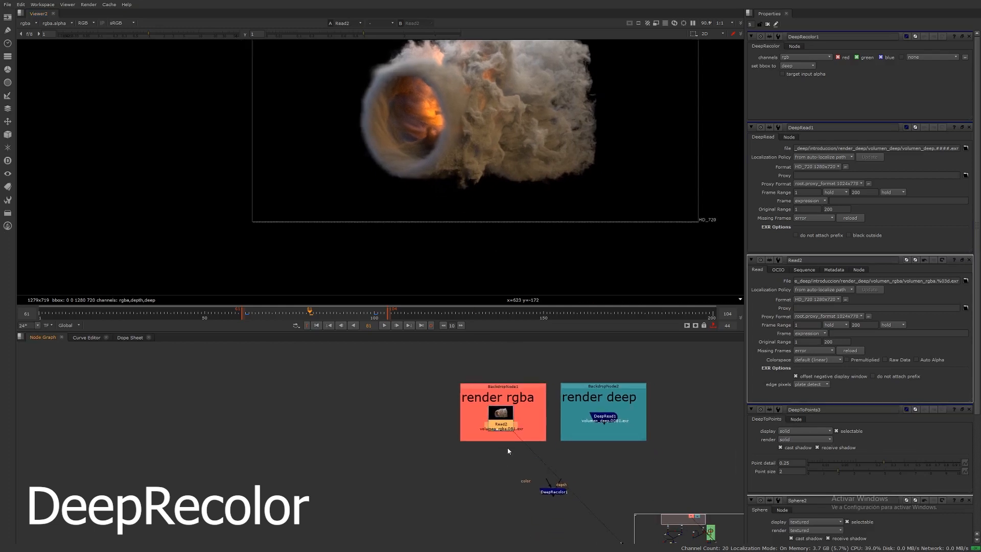
drag(553, 493, 573, 506)
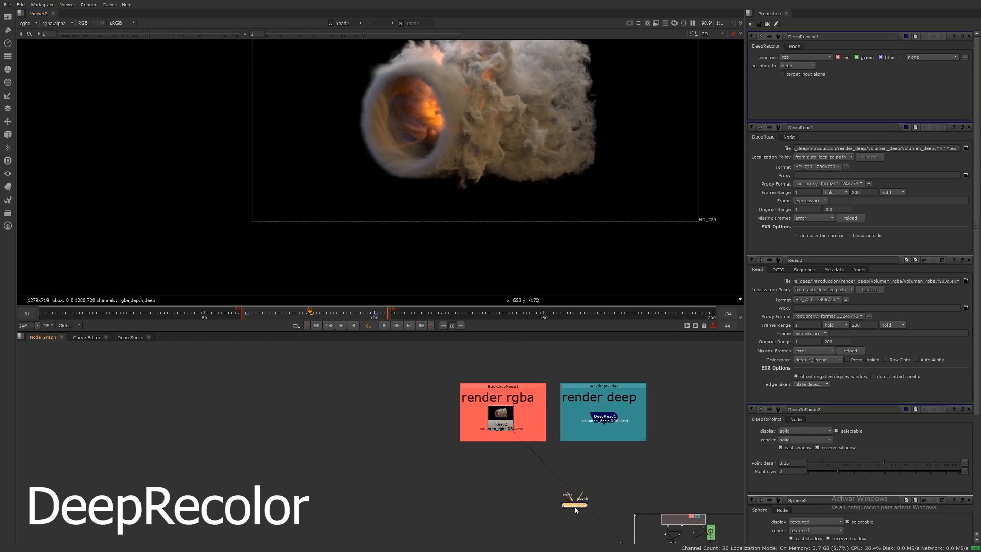
click(498, 416)
key(g)
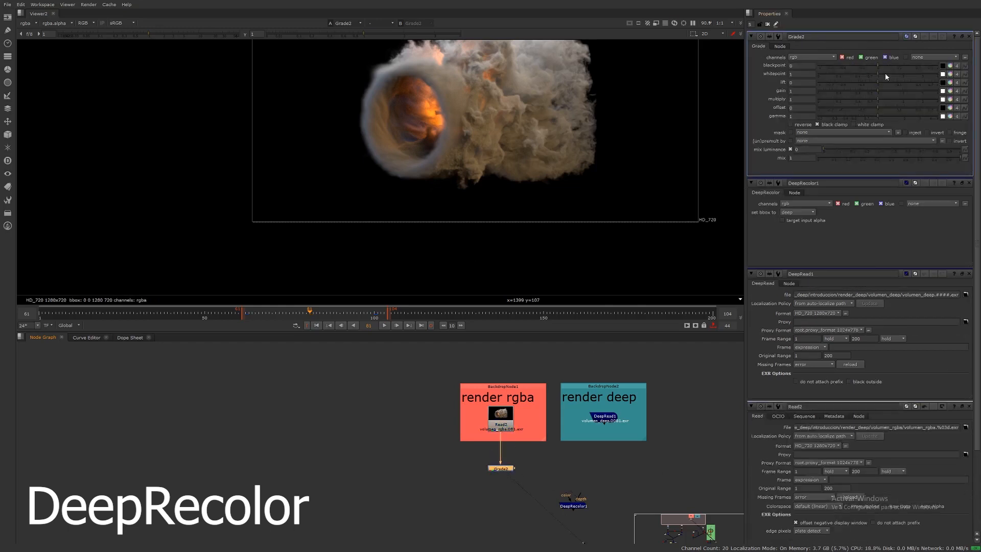
drag(878, 66, 860, 74)
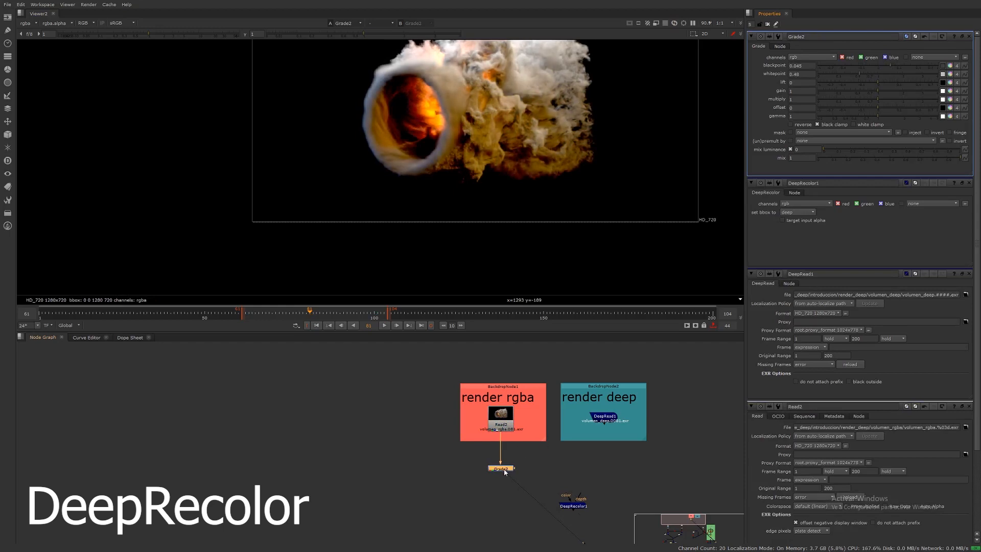
Step: Add a ColorCorrect node after the Grade and set its master saturation to 1.58
key(c)
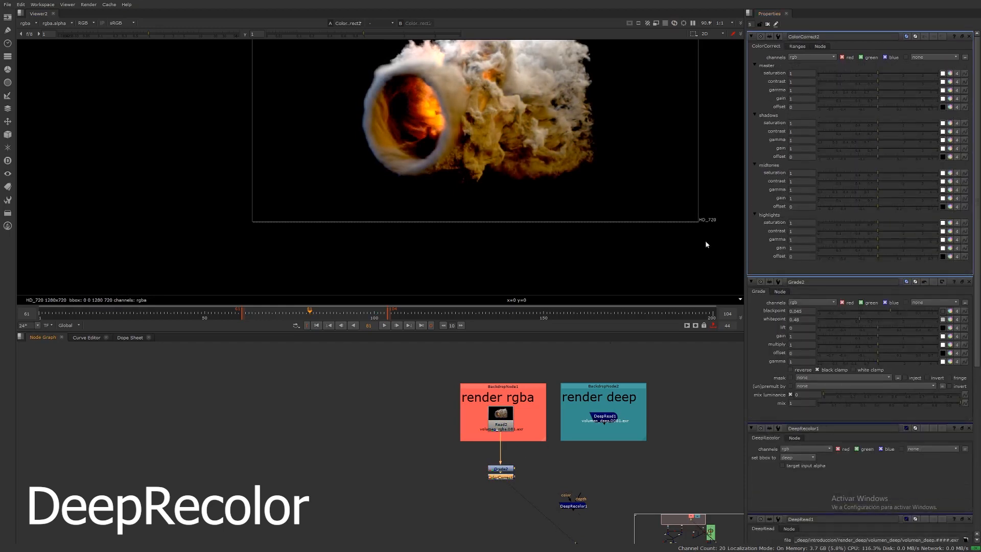
drag(879, 73, 893, 76)
middle_drag(523, 171, 459, 218)
middle_drag(462, 427, 469, 402)
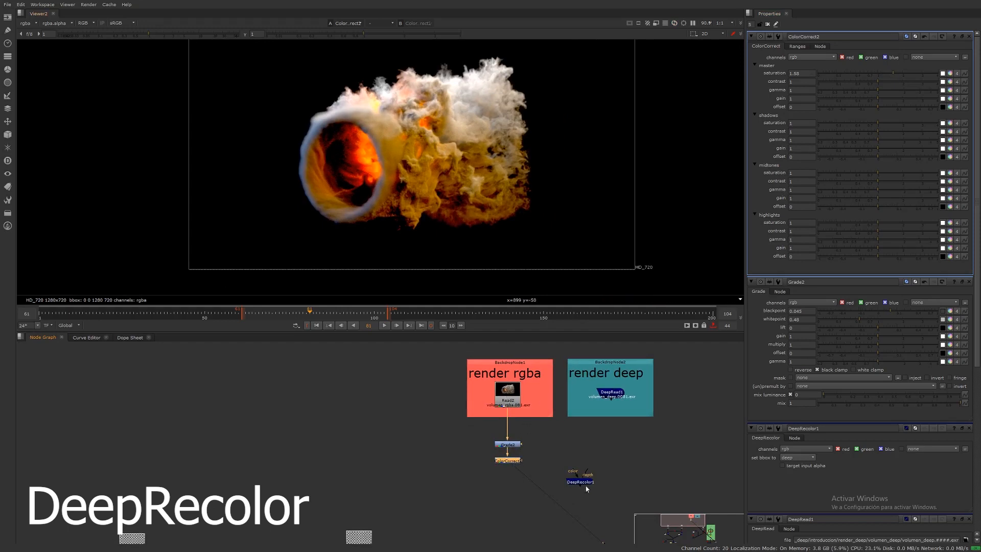
Step: Connect DeepRecolor1's color input to ColorCorrect2 and its depth input to DeepRead1, and view DeepRecolor1
drag(586, 484, 608, 490)
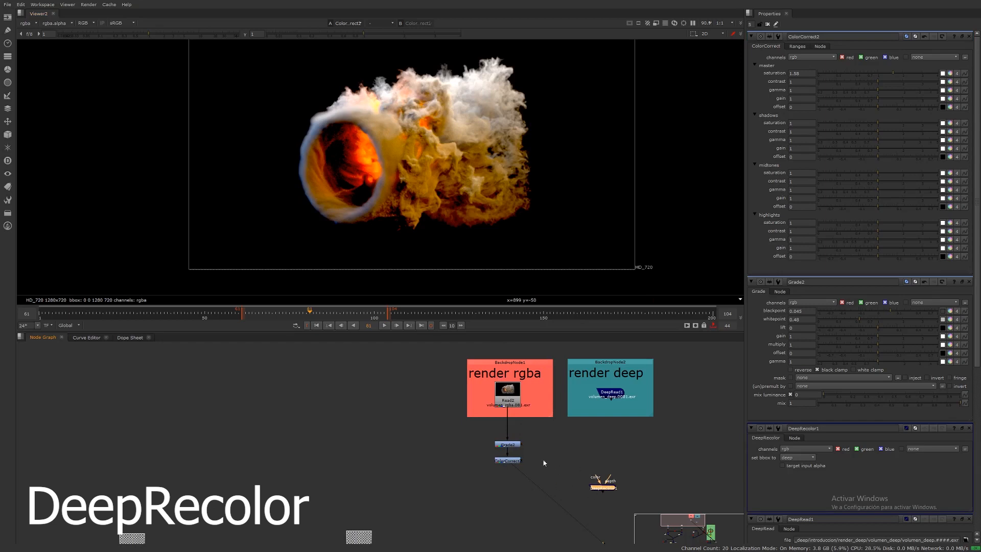
middle_drag(520, 401, 508, 450)
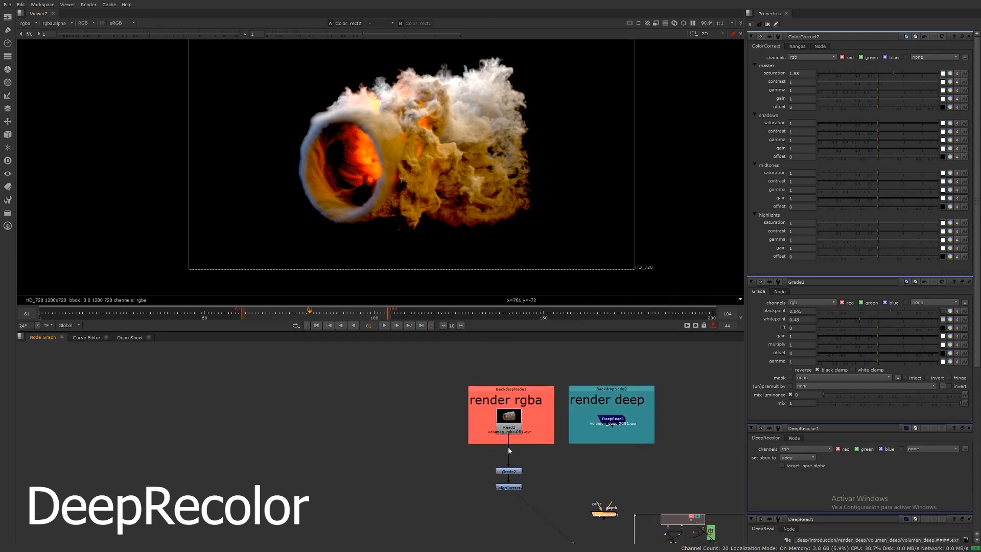
middle_drag(478, 407, 476, 455)
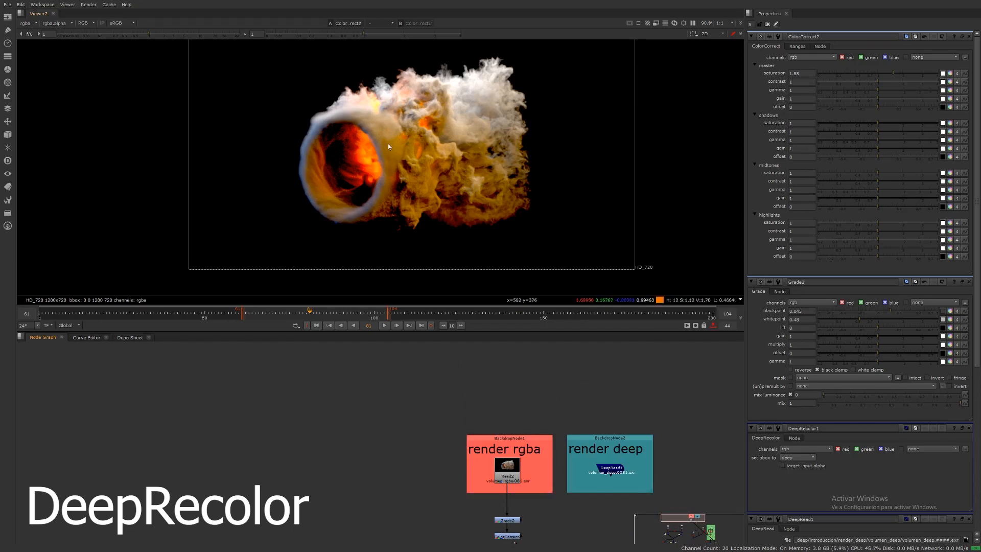
middle_drag(438, 138, 440, 95)
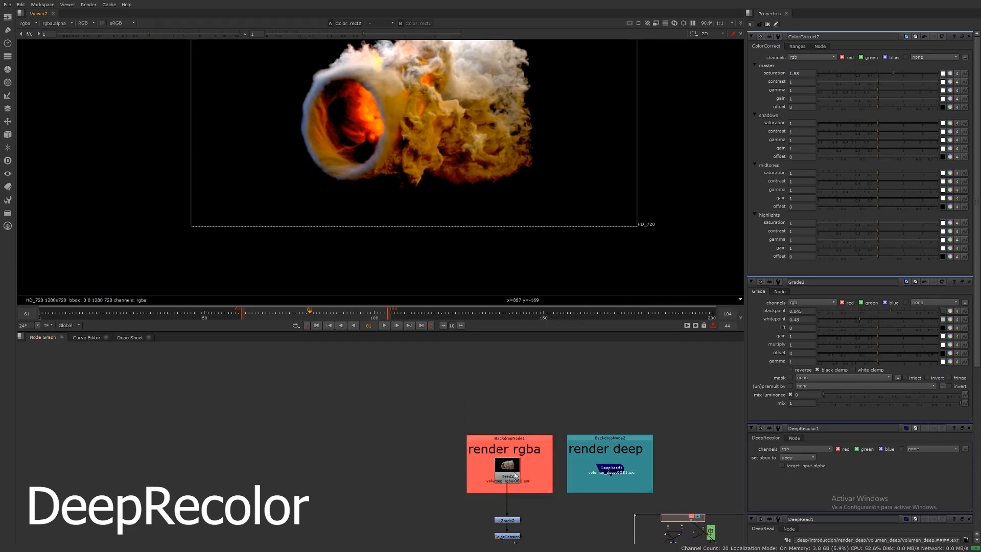
middle_drag(517, 490, 504, 413)
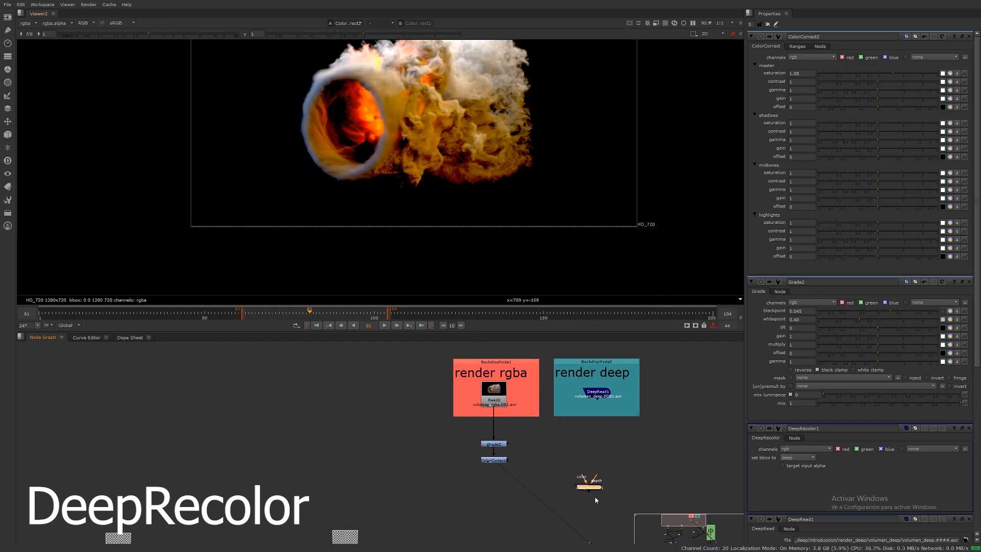
drag(592, 492, 495, 459)
mouse_move(601, 484)
mouse_down()
mouse_move(599, 392)
mouse_move(596, 497)
mouse_up()
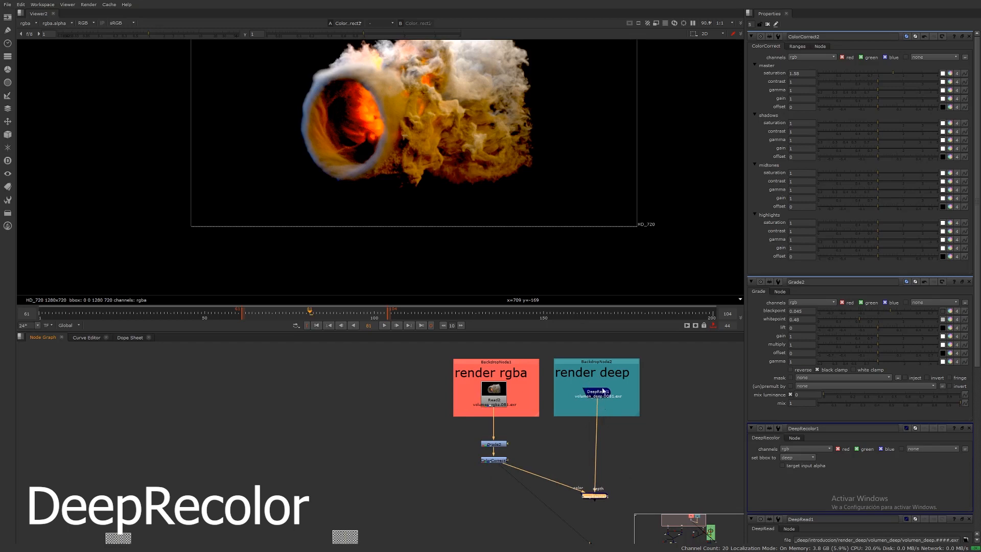
key(1)
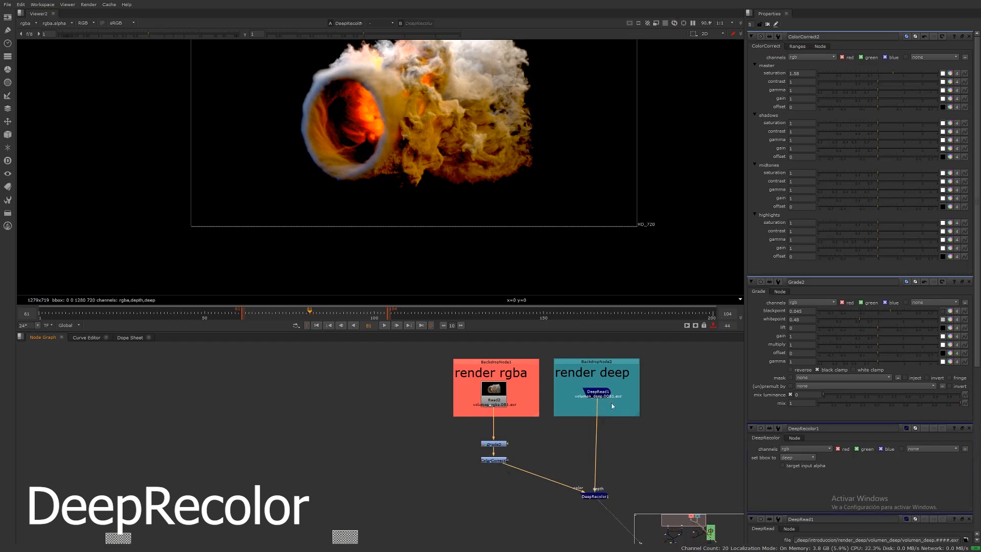
Step: Bring the Camera7 and DeepToPoints4 nodes over next to DeepRecolor1 in the node graph
key(Tab)
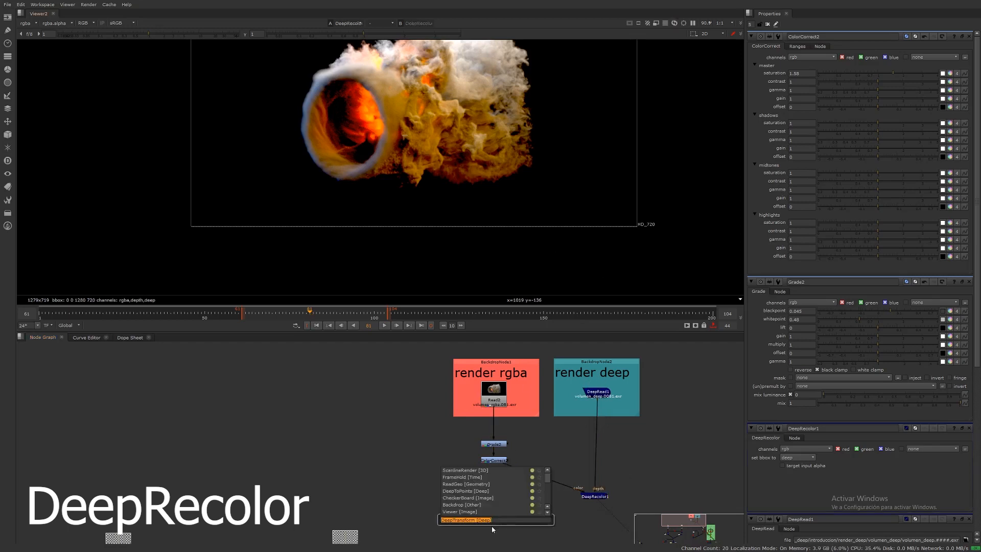
click(604, 462)
middle_drag(572, 477, 579, 378)
middle_drag(567, 516, 561, 427)
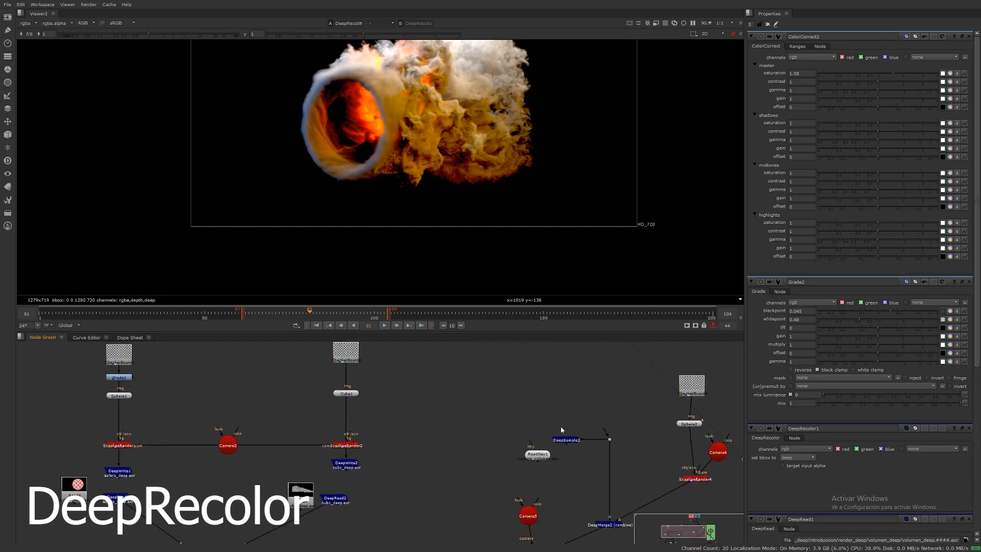
middle_drag(535, 543, 538, 437)
click(532, 453)
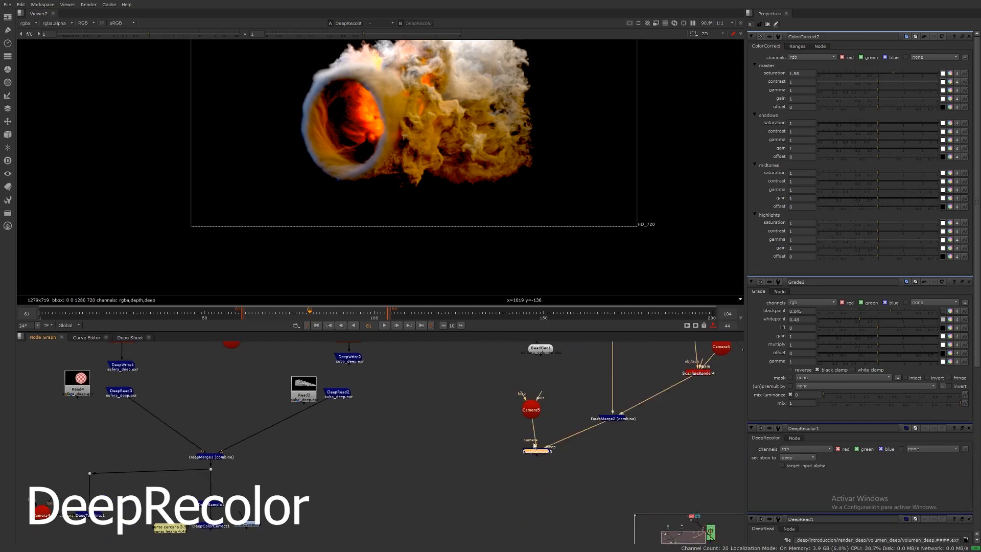
drag(502, 387, 562, 468)
middle_drag(541, 358, 533, 462)
middle_click(535, 448)
middle_drag(469, 417, 552, 436)
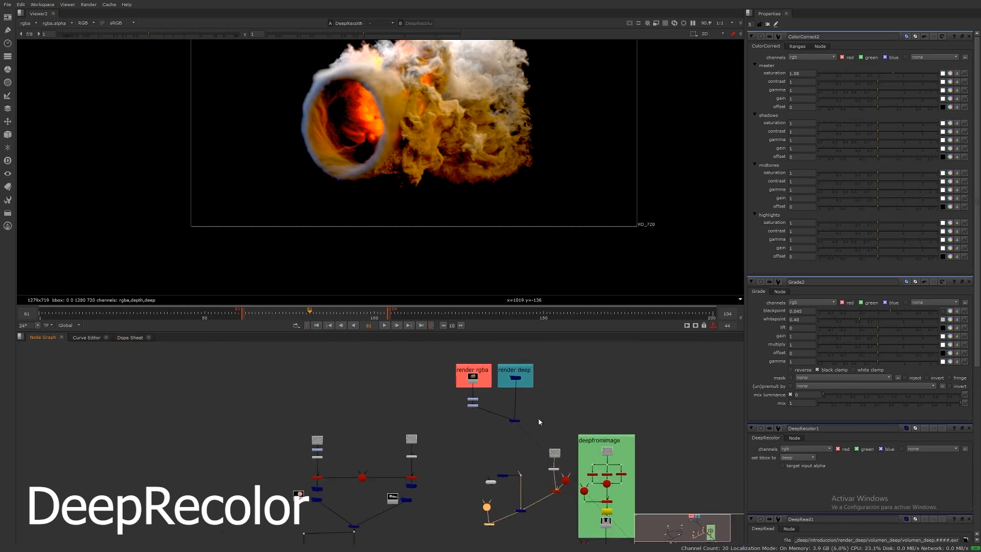
scroll(539, 422, up, 5)
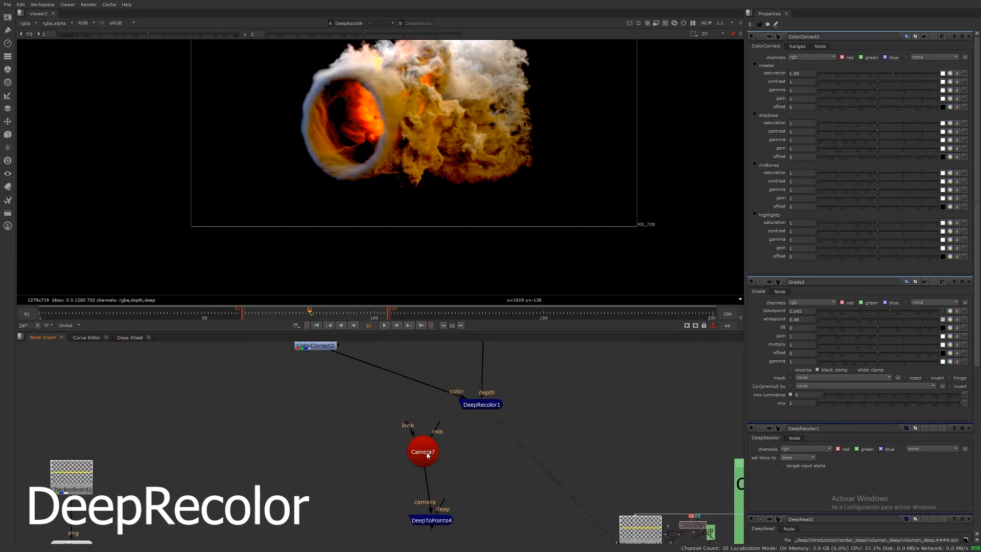
Step: Connect DeepToPoints4's deep input to DeepRecolor1 and view the point cloud
drag(428, 455, 385, 466)
drag(432, 520, 479, 407)
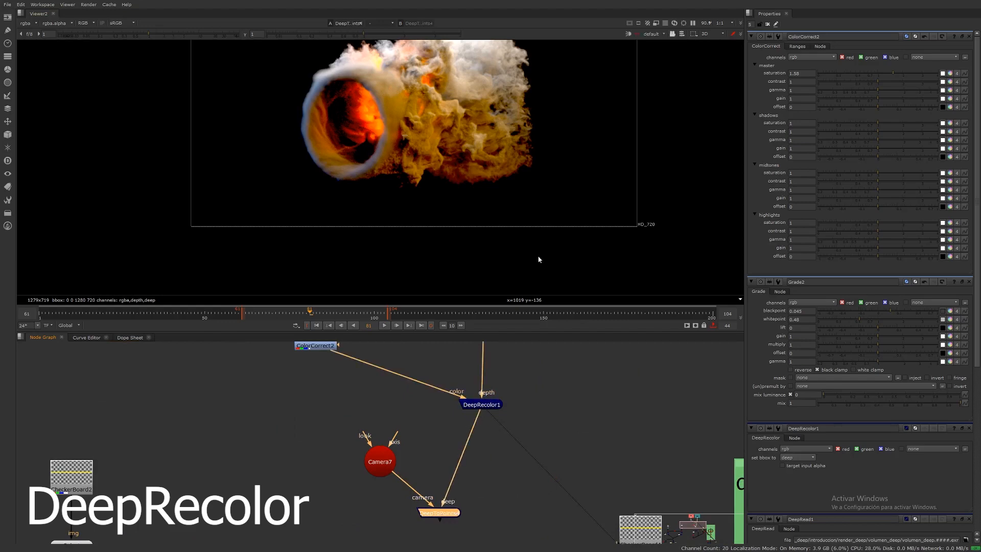
key(1)
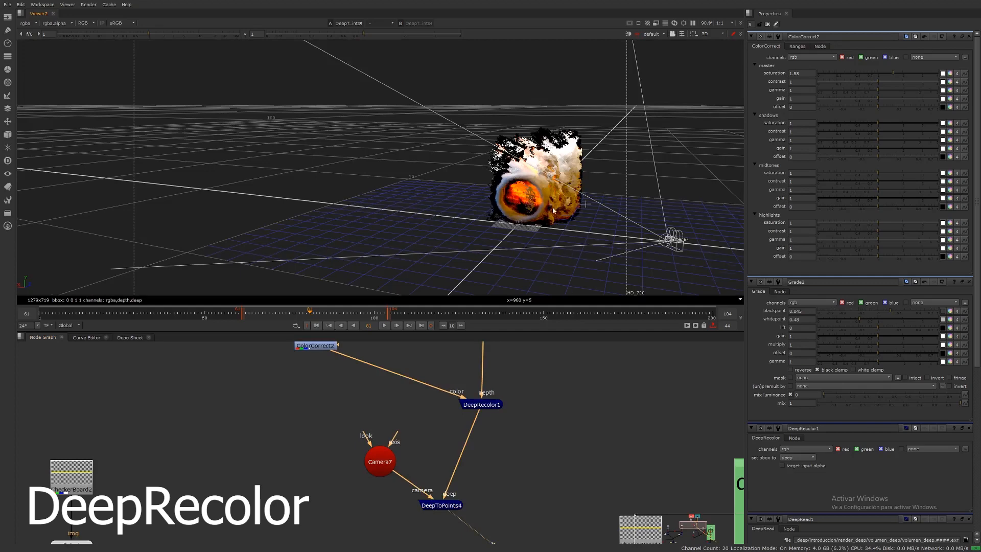
Step: Orbit around the recolored point cloud in 3D, then return to the 2D view of DeepRecolor1
ctrl+drag(553, 210, 589, 237)
ctrl+drag(550, 191, 362, 151)
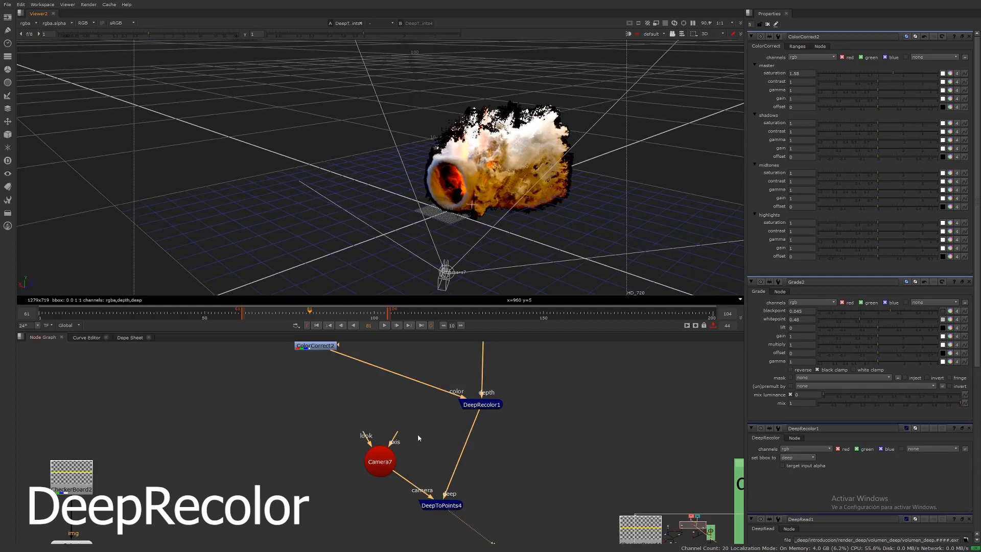
middle_drag(393, 358, 426, 456)
drag(308, 397, 381, 448)
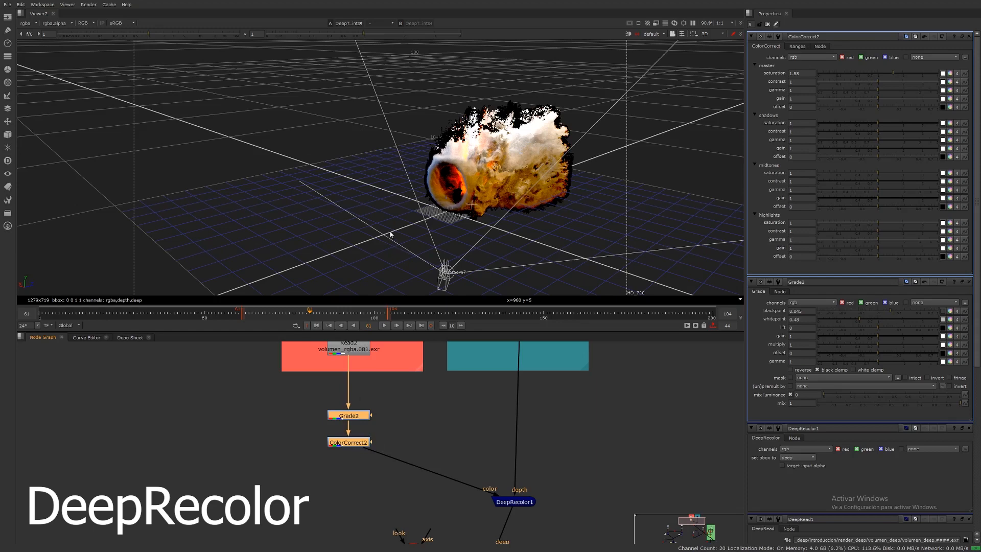
key(d)
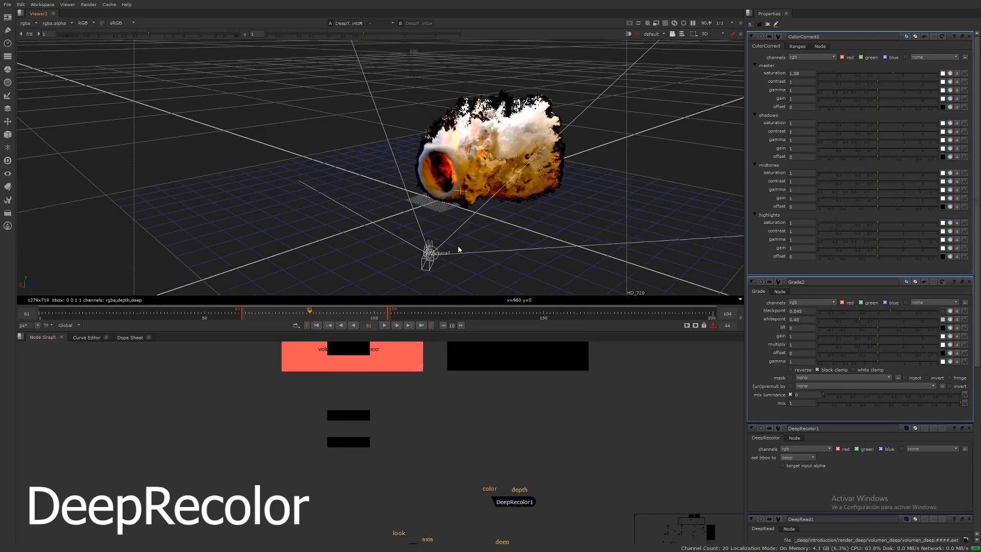
key(Tab)
click(510, 503)
key(1)
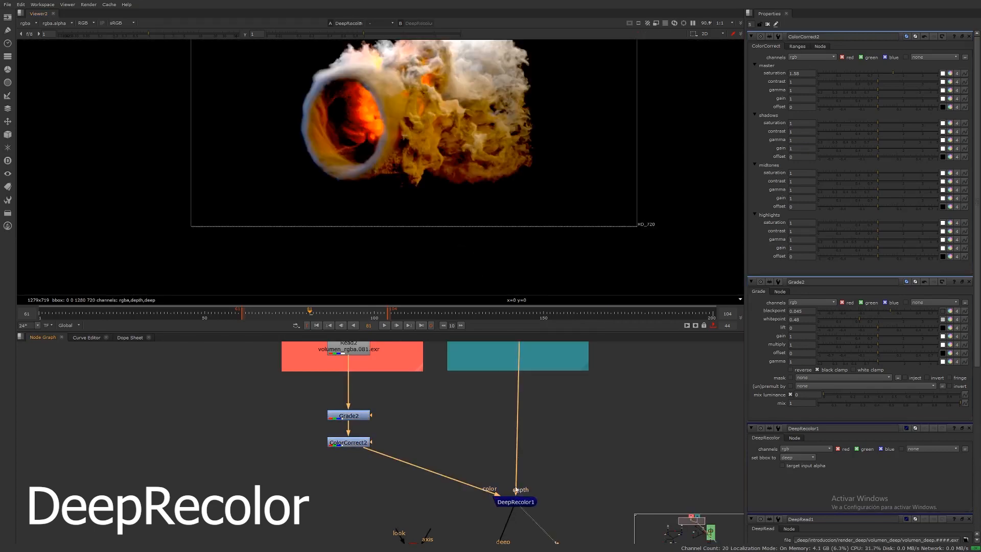
Step: Connect the DeepMerge node's input to DeepRecolor1 and view the merged output with the sphere
scroll(538, 174, down, 4)
scroll(517, 429, down, 6)
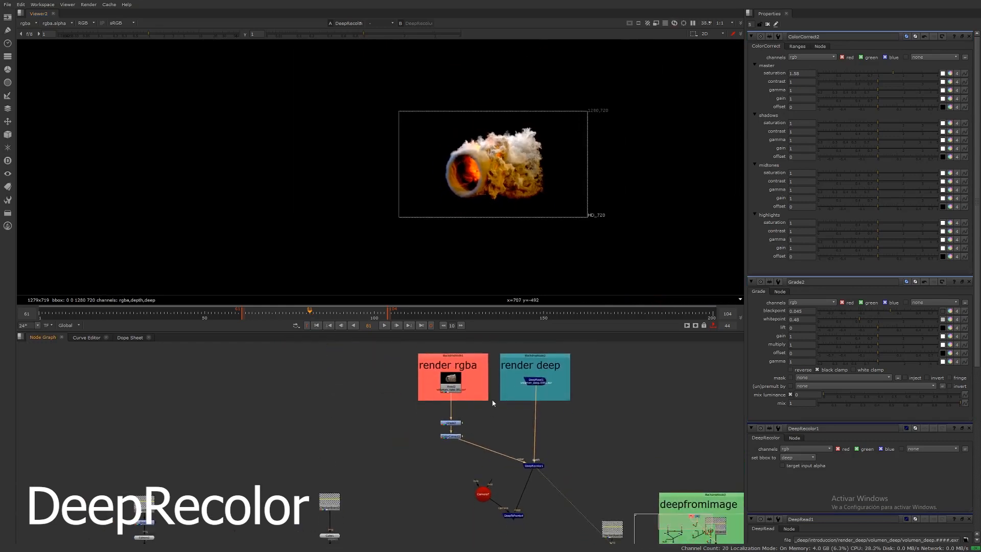
middle_drag(492, 403, 519, 418)
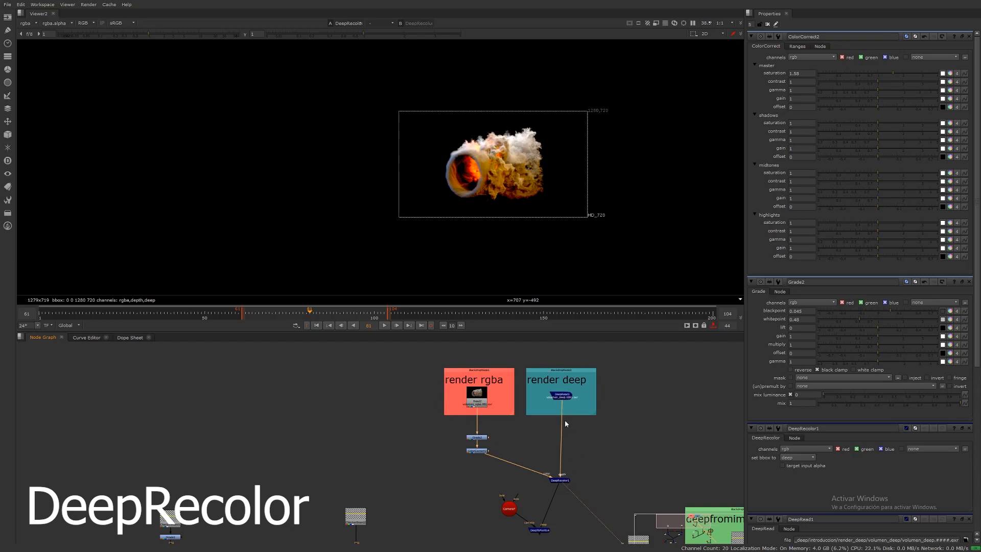
scroll(558, 483, up, 2)
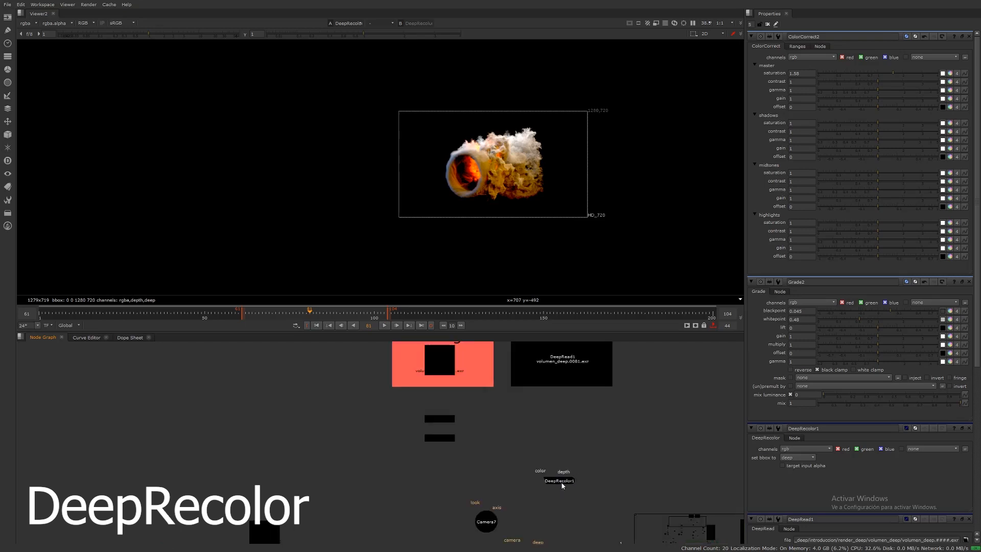
drag(561, 483, 565, 483)
scroll(567, 479, down, 4)
middle_drag(558, 477, 566, 395)
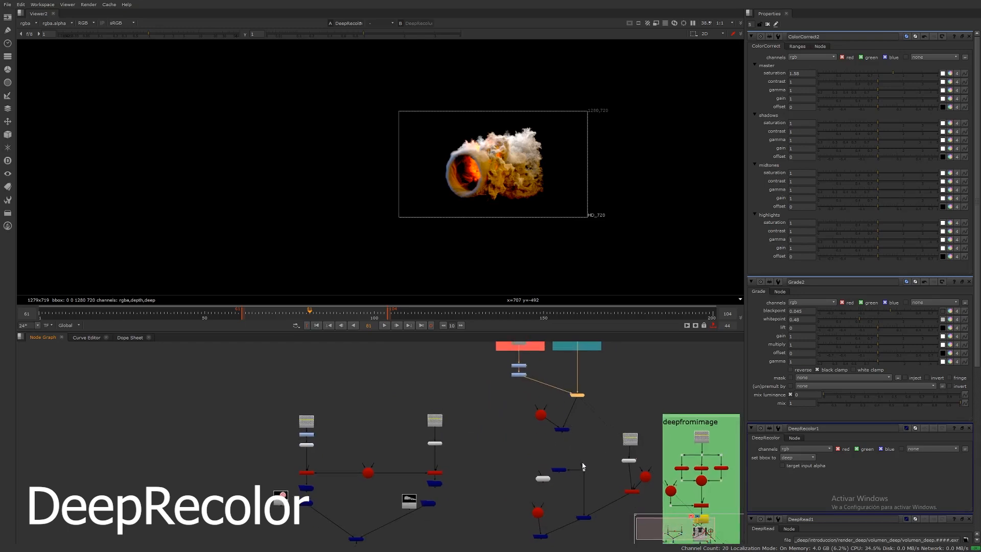
drag(583, 467, 578, 396)
click(584, 518)
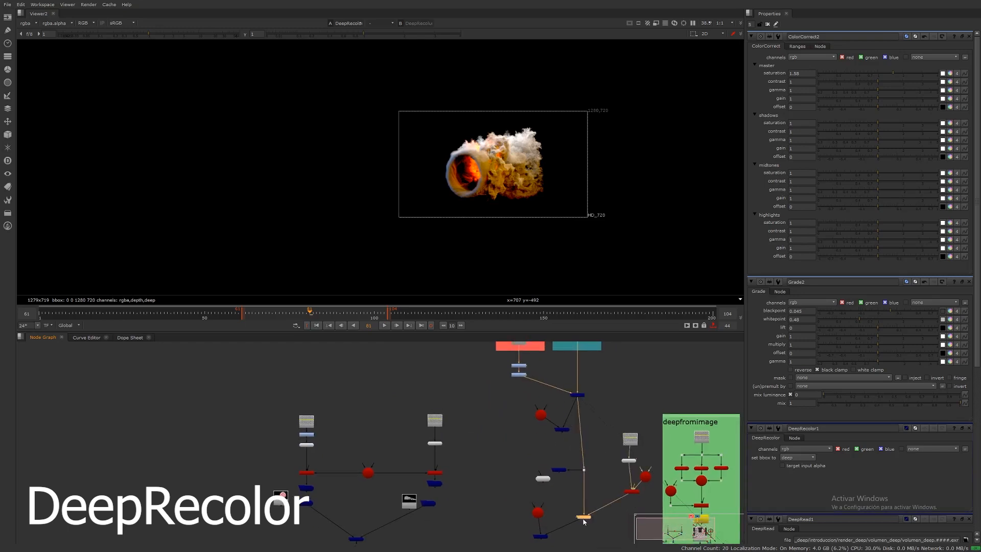
key(1)
scroll(481, 142, up, 3)
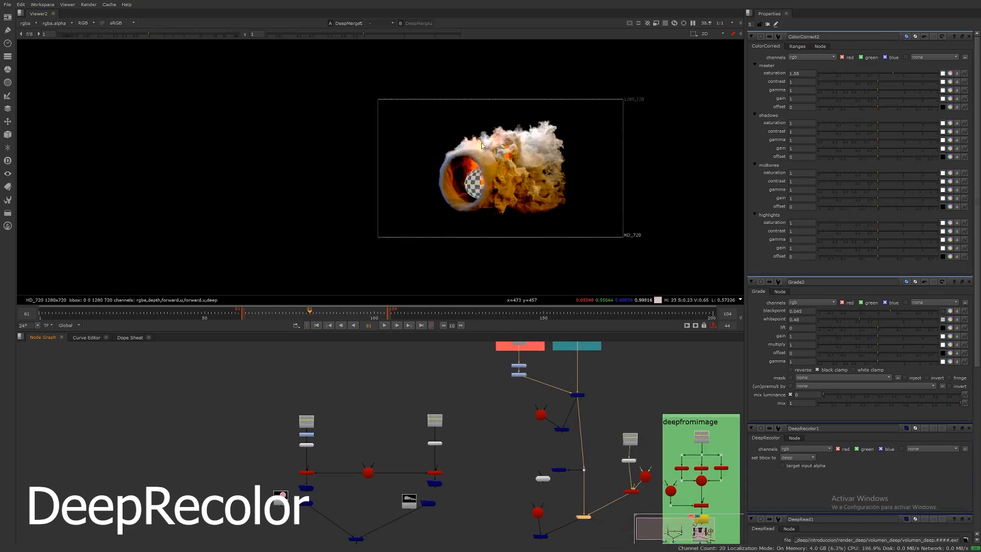
Step: Move the render rgba backdrop up above the Grade and ColorCorrect nodes
middle_drag(518, 358, 517, 468)
drag(495, 471, 527, 488)
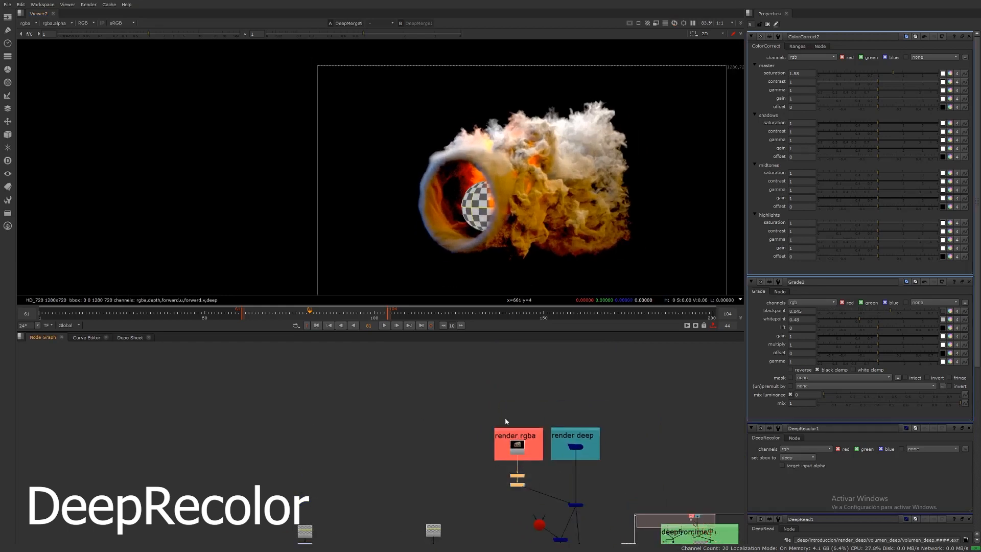
drag(478, 401, 551, 503)
drag(520, 453, 507, 408)
click(513, 428)
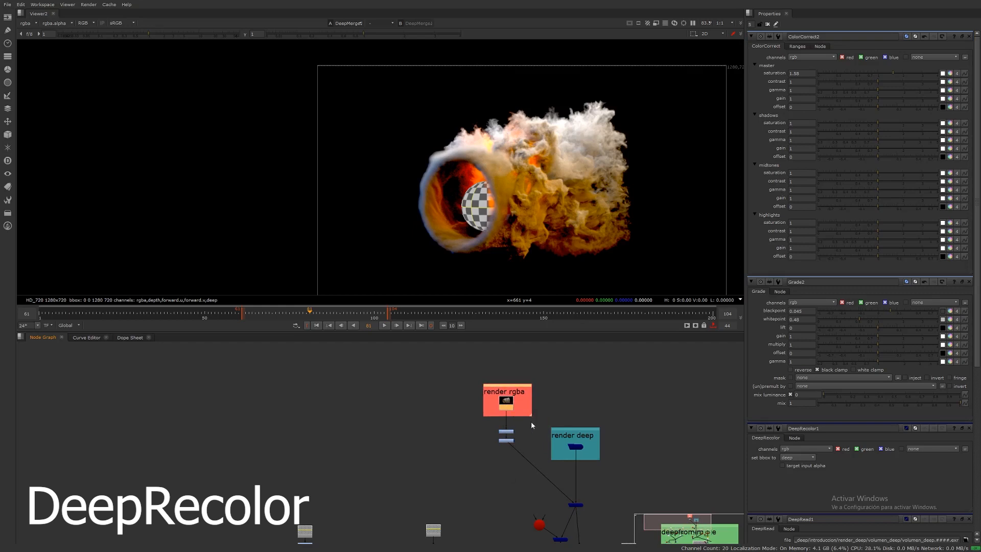
scroll(532, 421, up, 3)
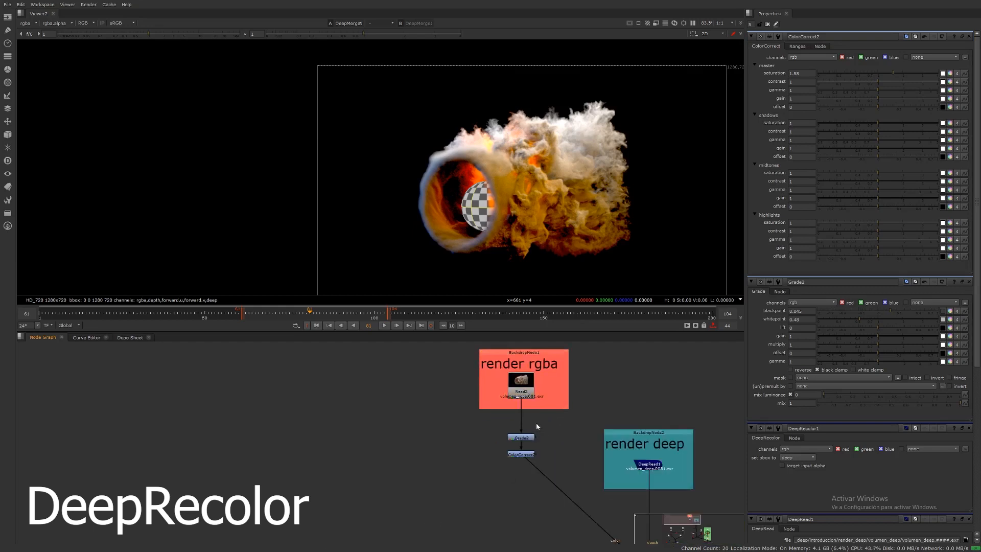
Step: Insert an Unpremult node directly below the render rgba Read node, ahead of the Grade node
key(Tab)
text(u)
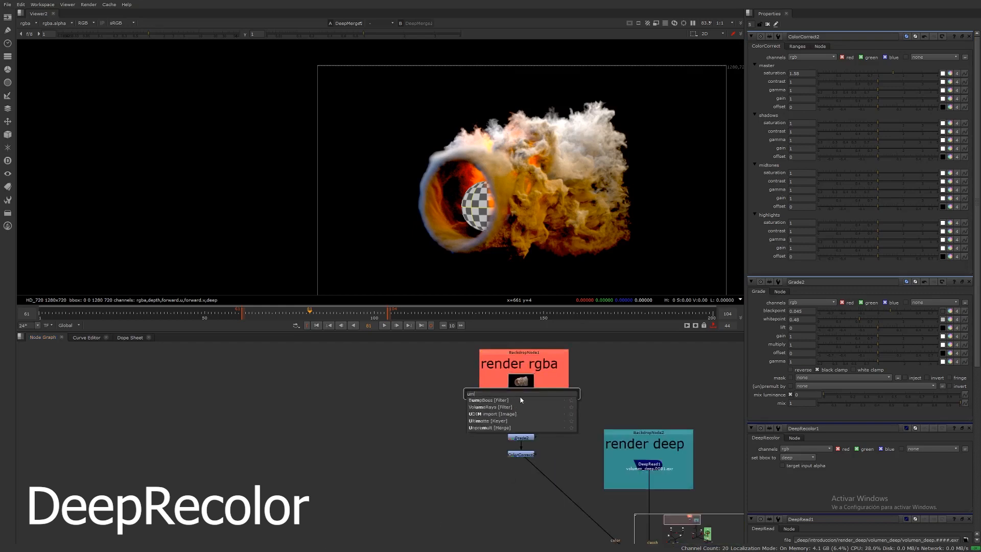
text(nl)
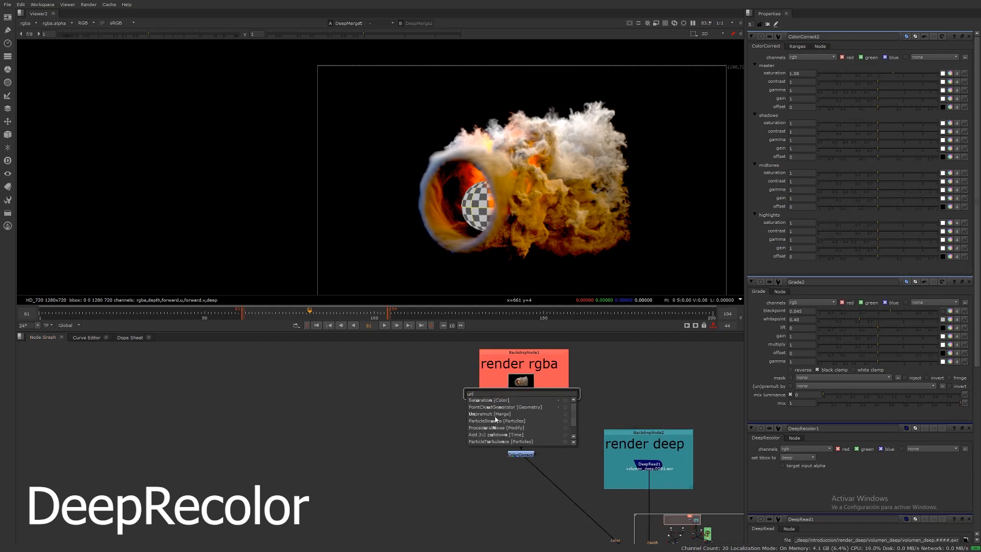
click(490, 413)
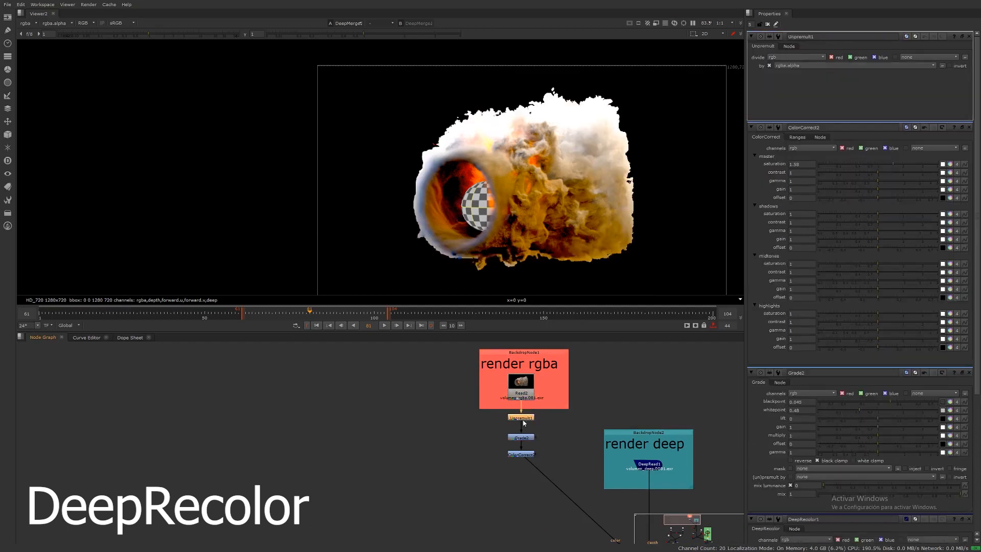
Step: Add a Premult node after the ColorCorrect node at the end of the rgba chain
click(521, 454)
key(Tab)
text(pre)
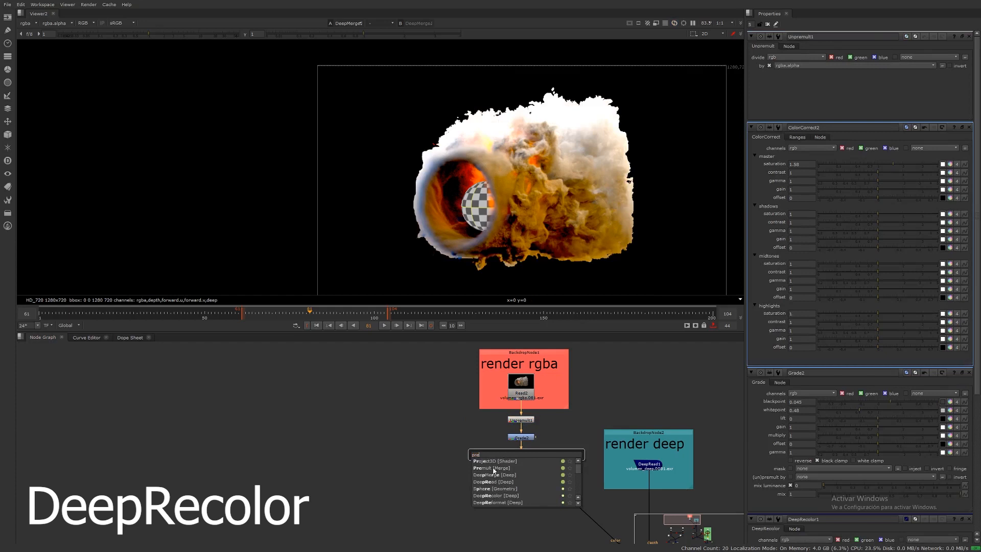
click(494, 468)
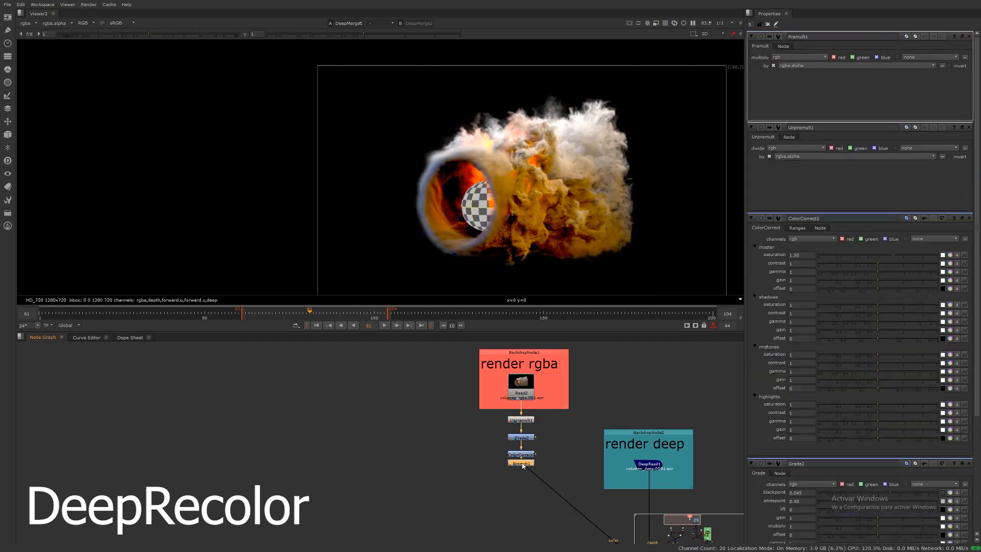
Step: Nudge the DeepRecolor1 node slightly in the node graph below its color and depth inputs
middle_drag(591, 525, 521, 493)
drag(552, 427, 551, 347)
scroll(532, 469, down, 2)
middle_drag(549, 503, 543, 458)
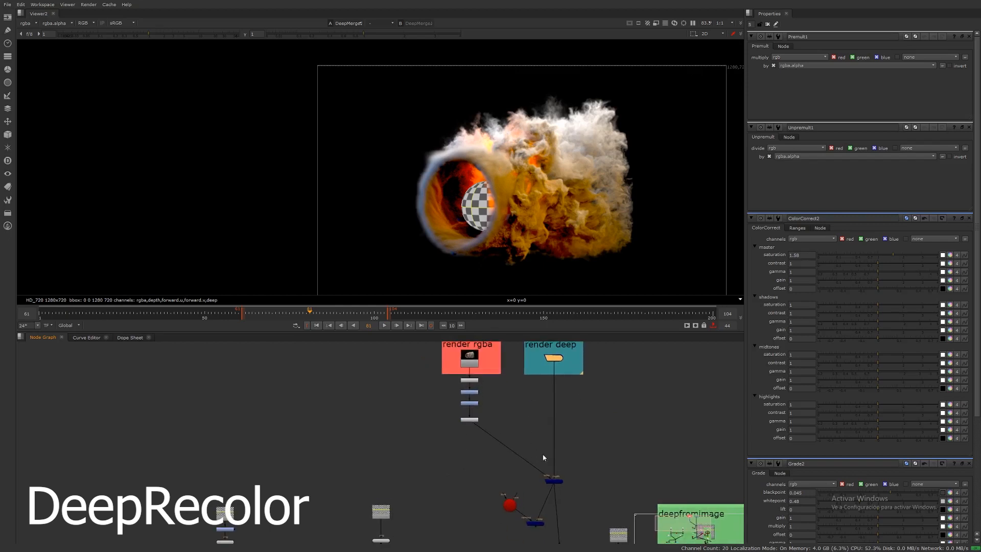
scroll(556, 462, up, 5)
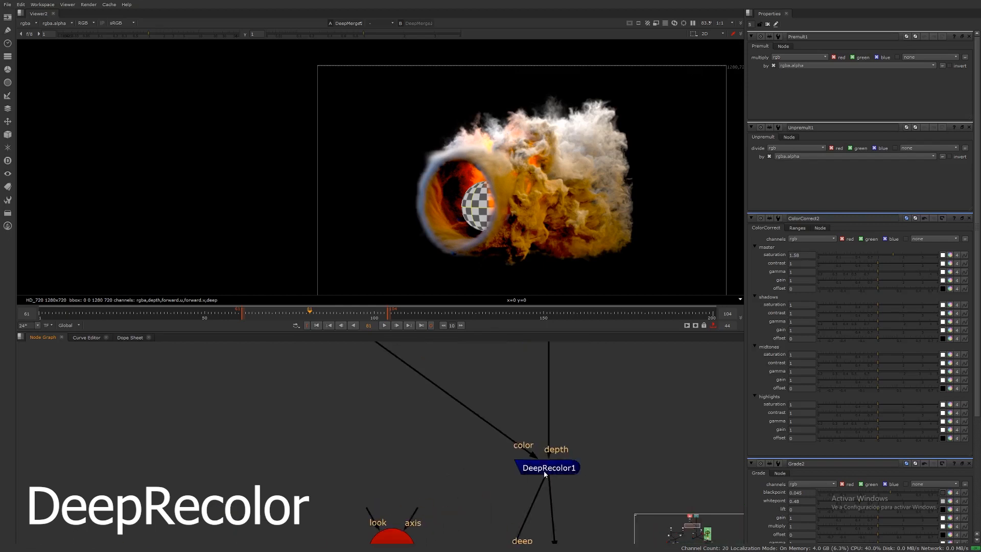
scroll(544, 471, up, 2)
click(554, 489)
middle_drag(555, 487, 560, 478)
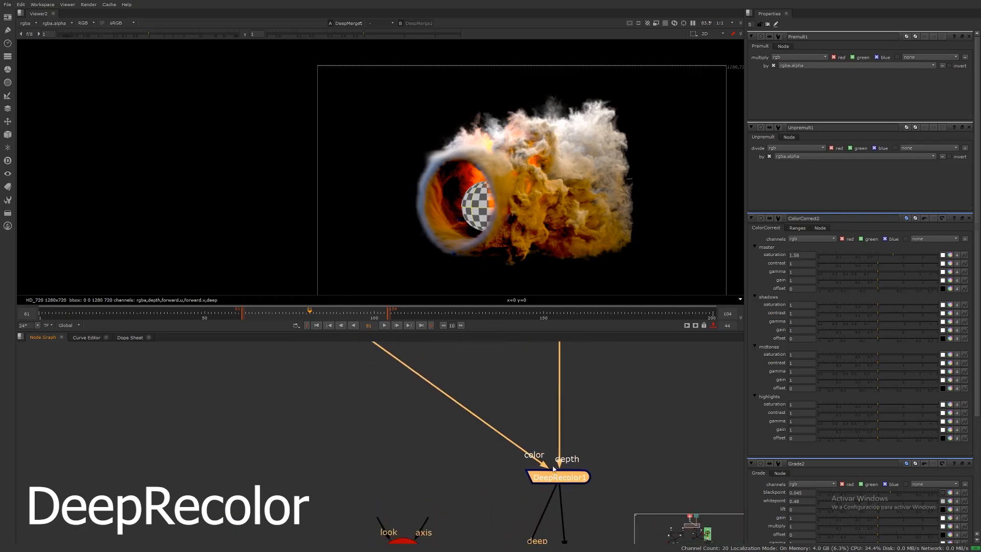
click(594, 468)
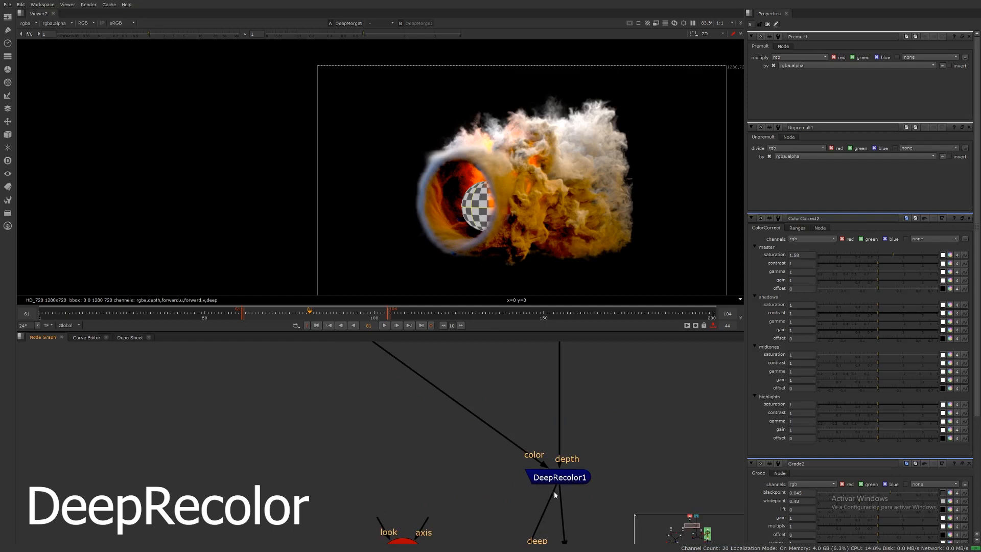
click(568, 484)
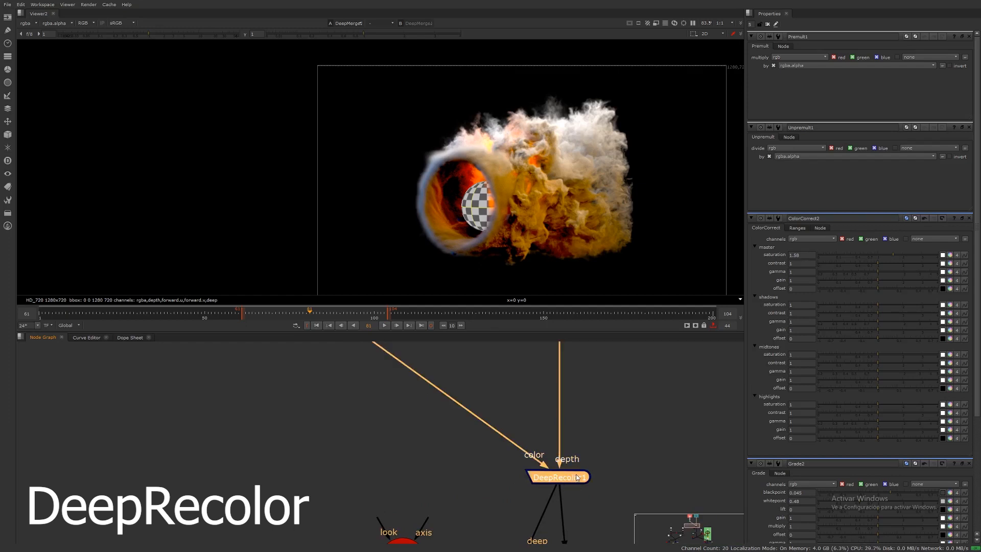
Step: Create a DeepHoldout node in the node graph beside DeepRecolor1
scroll(564, 485, down, 2)
scroll(565, 465, down, 3)
middle_drag(542, 443, 557, 455)
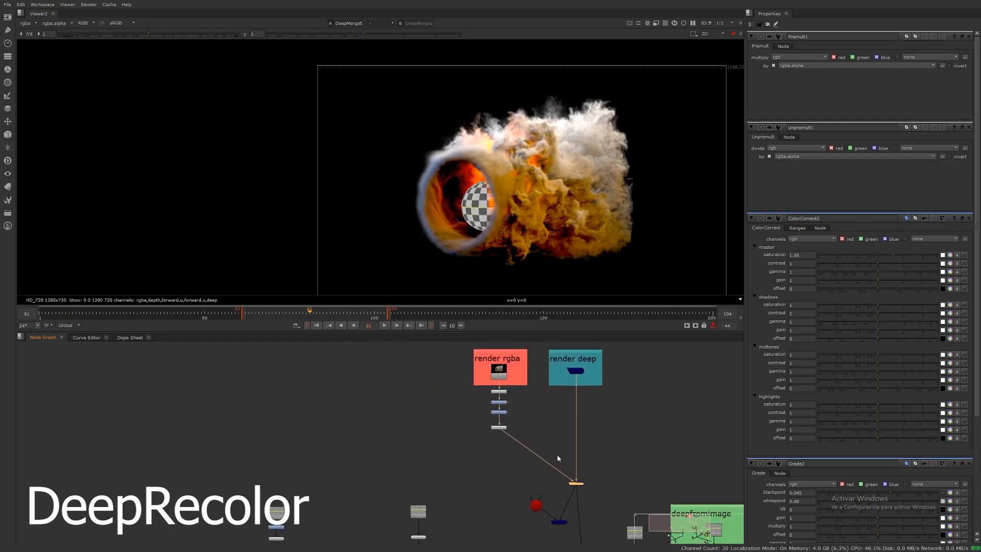
drag(518, 487, 578, 534)
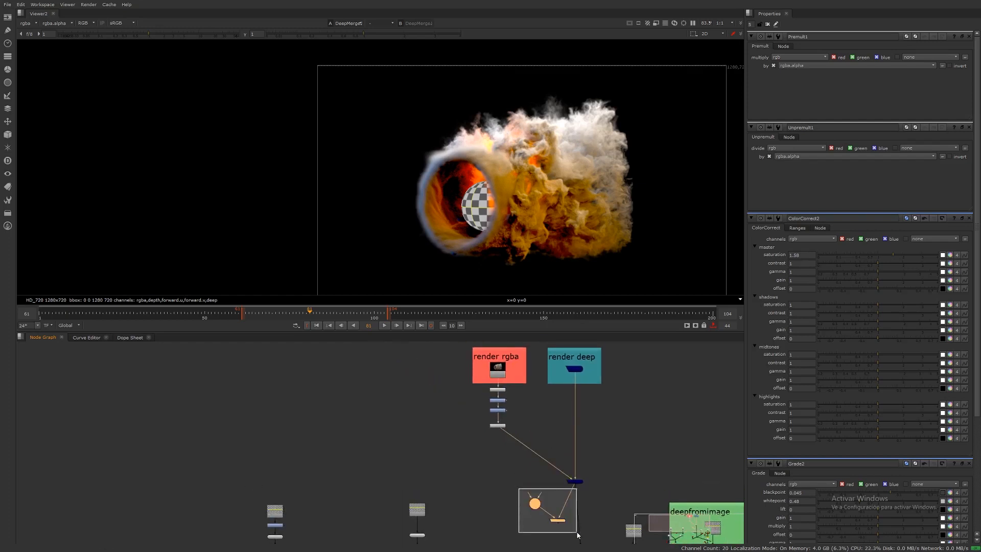
click(570, 530)
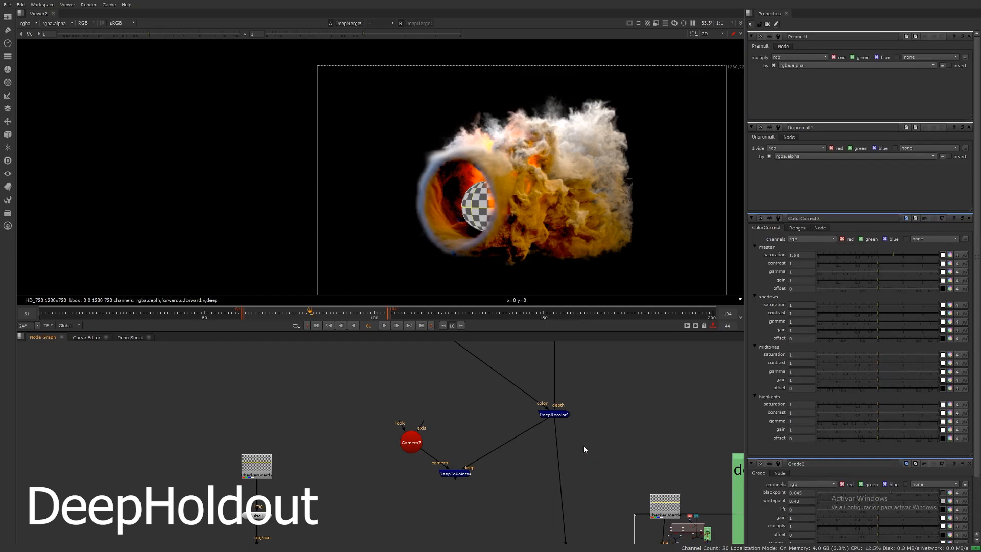
key(Tab)
text(dee)
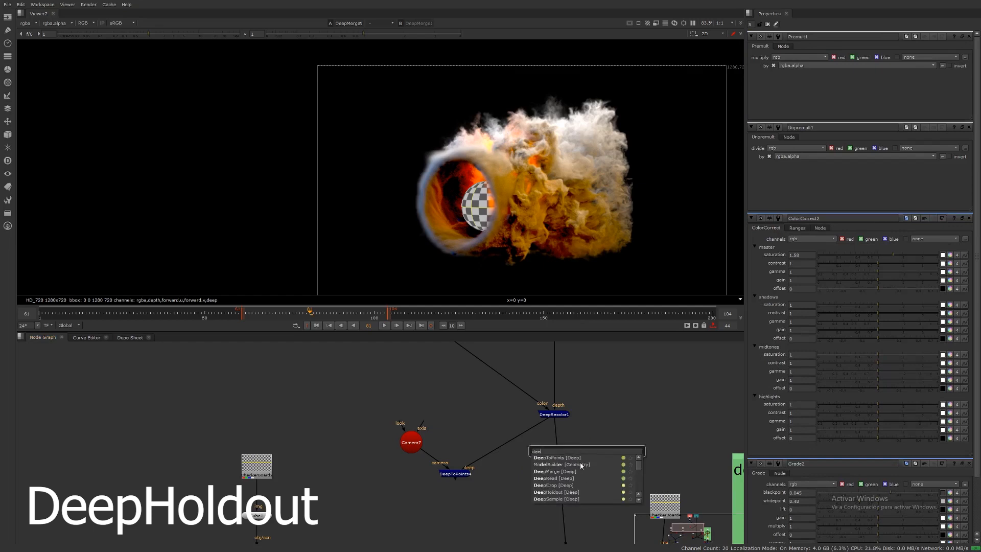
text(pholdout [Deep)
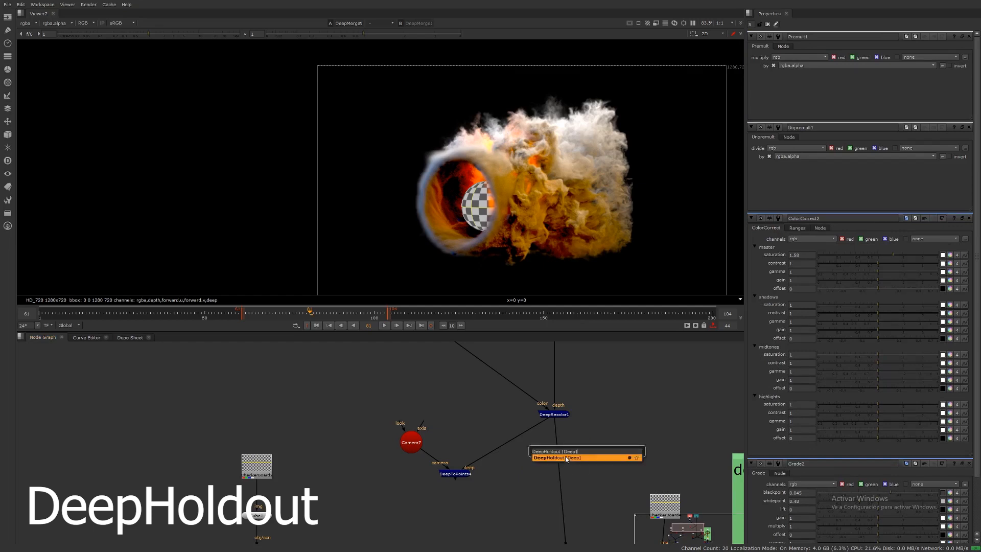
key(Return)
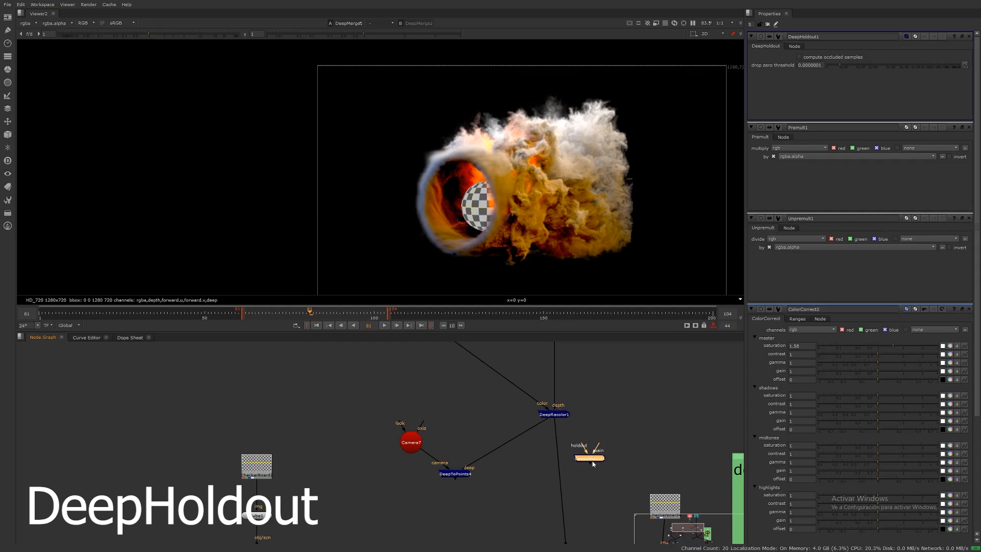
Step: Switch DeepMerge2's operation from combine to holdout
drag(592, 461, 618, 436)
middle_drag(597, 505, 618, 408)
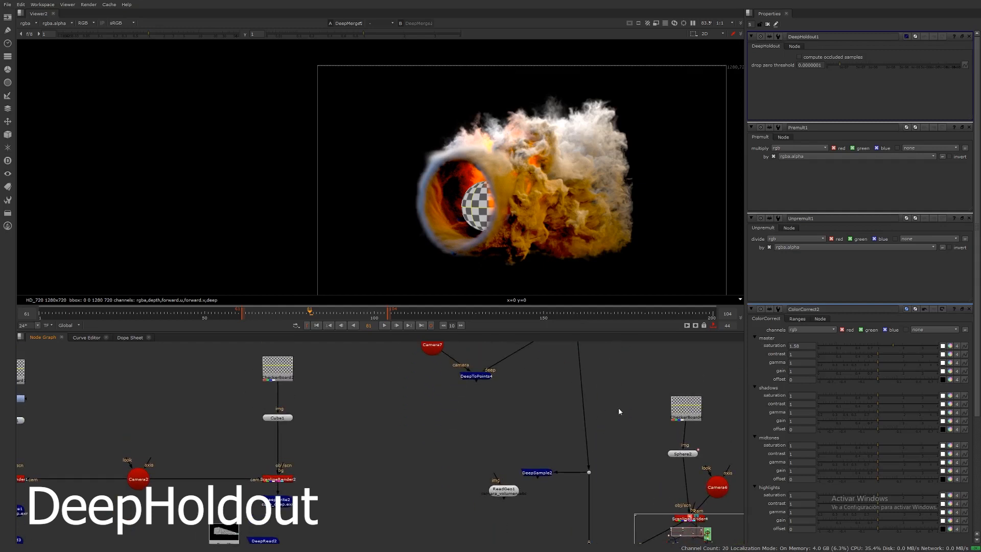
scroll(630, 435, down, 5)
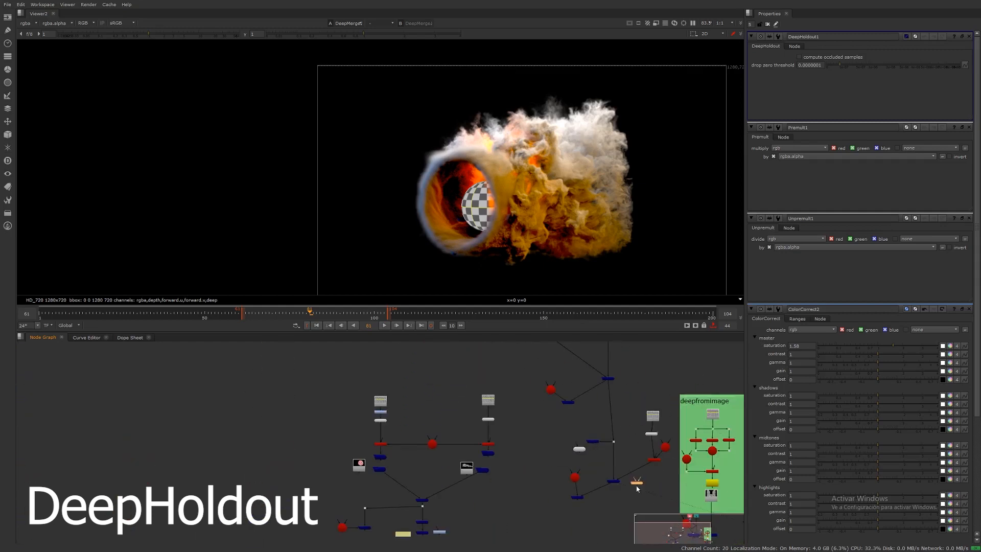
scroll(636, 488, up, 5)
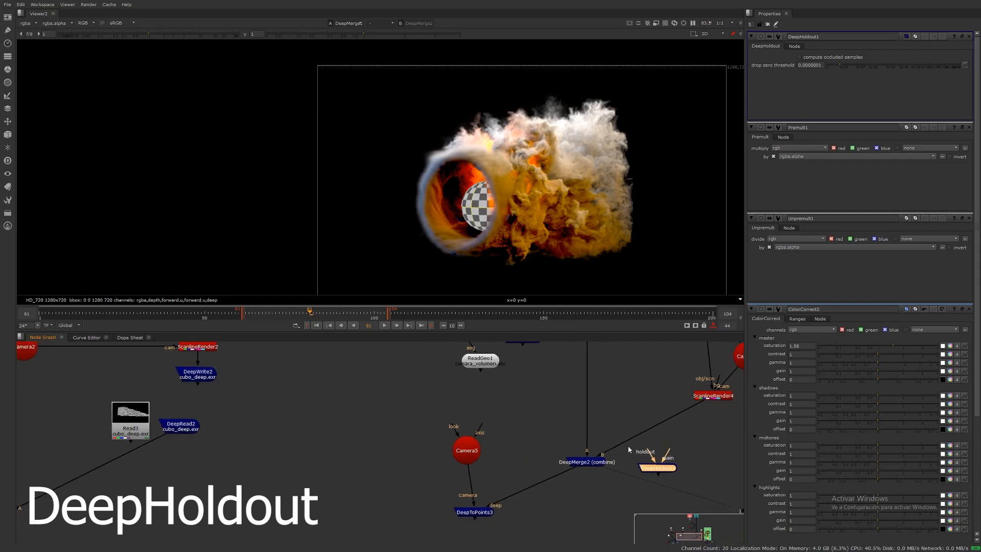
drag(656, 470, 658, 465)
drag(593, 465, 593, 470)
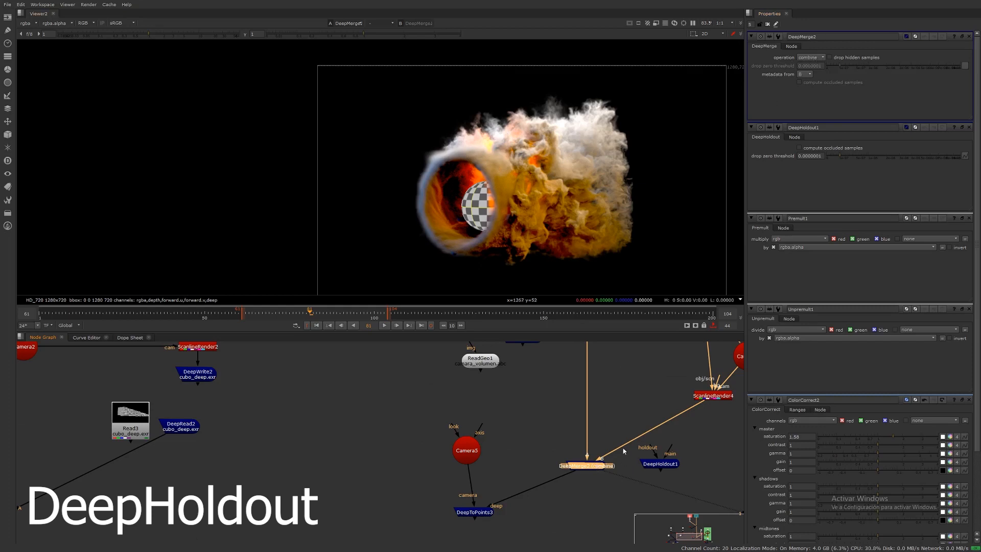
click(810, 59)
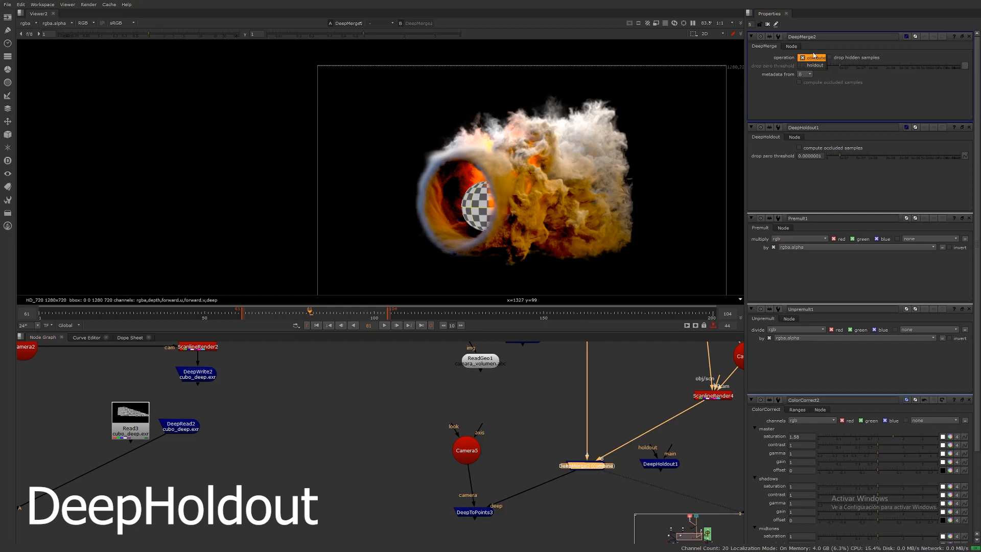
click(815, 58)
click(816, 58)
click(816, 66)
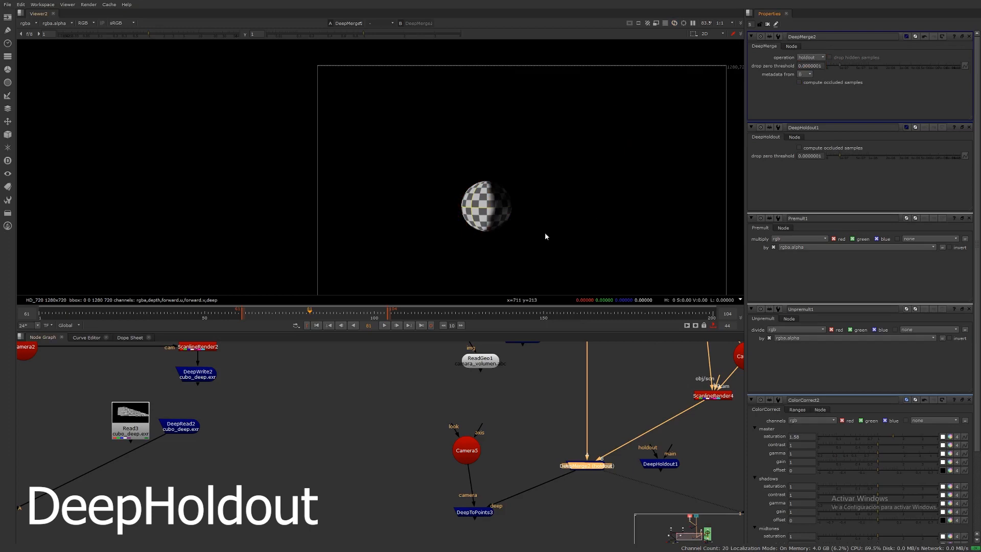
Step: Zoom the viewer onto the held-out sphere and inspect its alpha and RGB
middle_drag(579, 441, 560, 474)
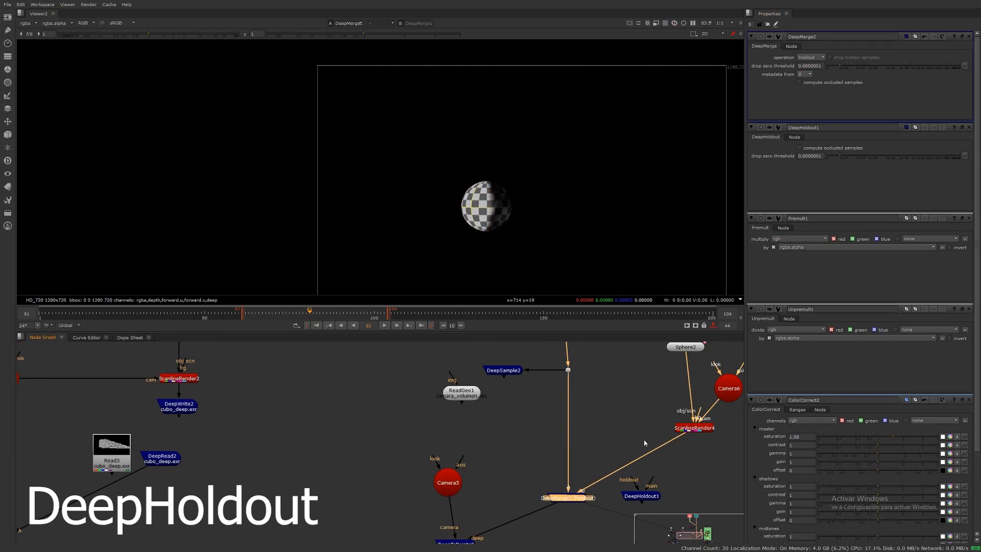
scroll(491, 238, up, 5)
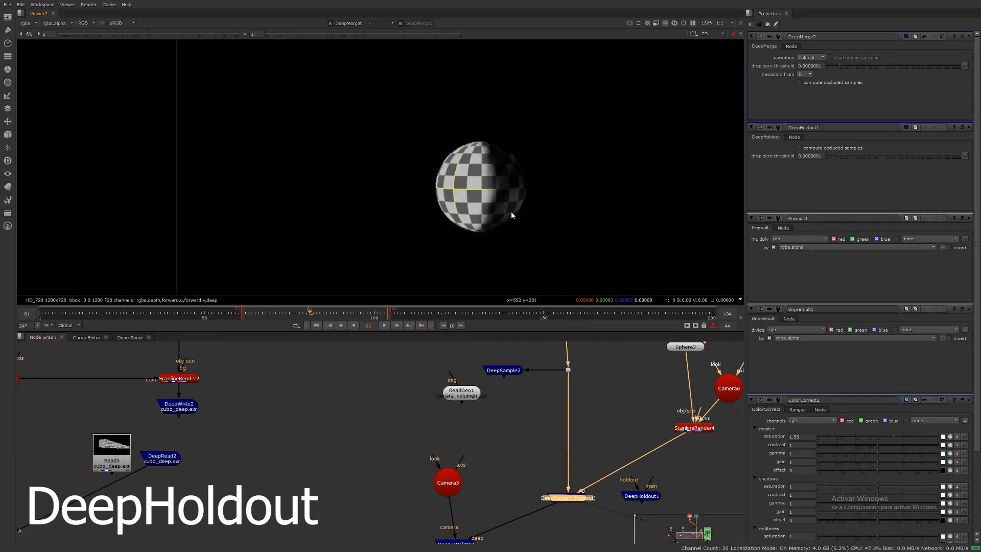
key(a)
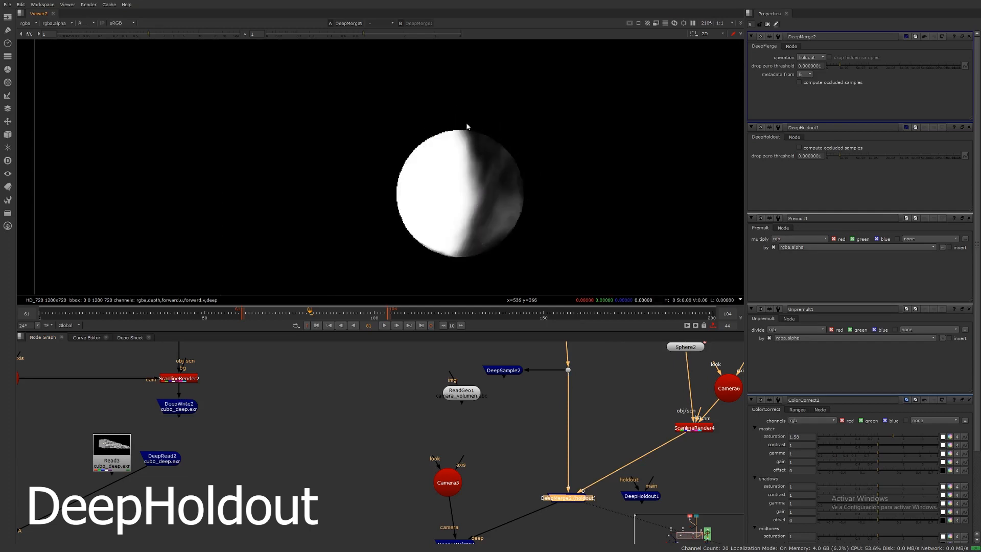
key(a)
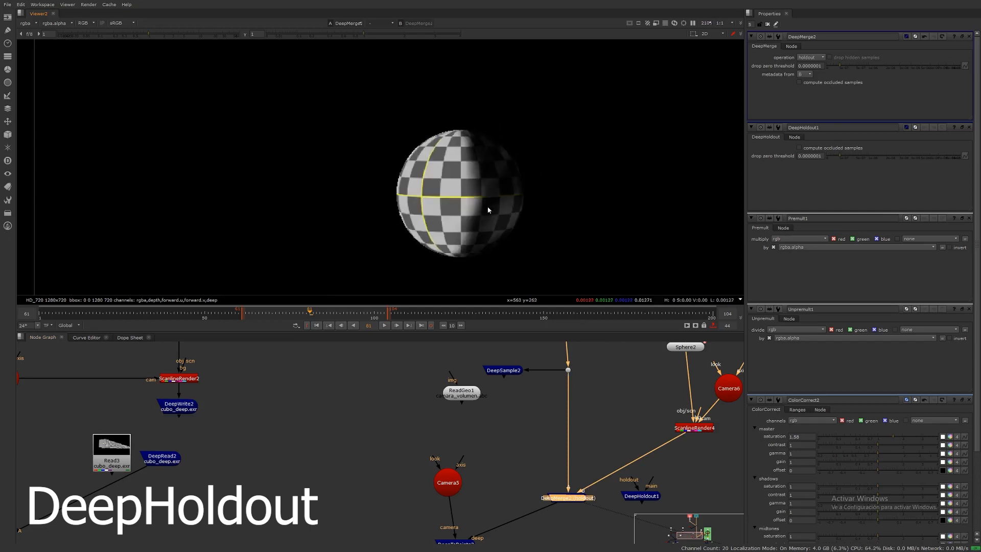
Step: Connect DeepHoldout1's main and holdout inputs to ScanlineRender4 and the volume's deep stream
drag(648, 500, 709, 491)
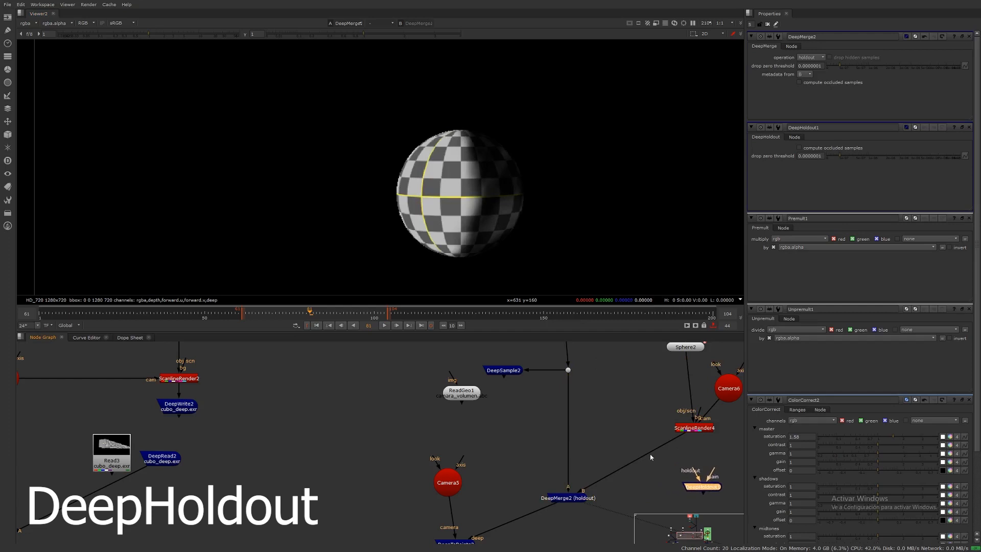
middle_drag(576, 501, 552, 447)
click(546, 447)
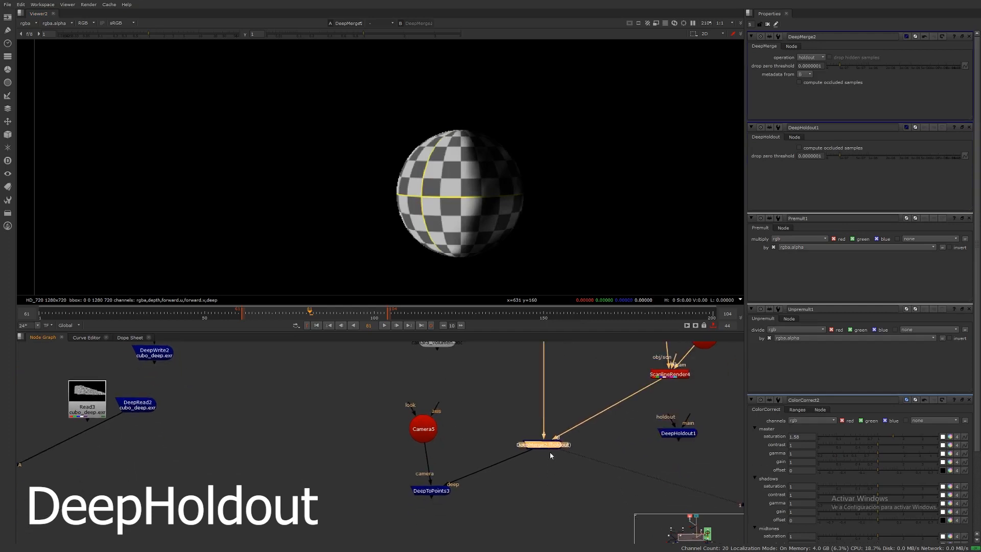
middle_drag(661, 431, 689, 425)
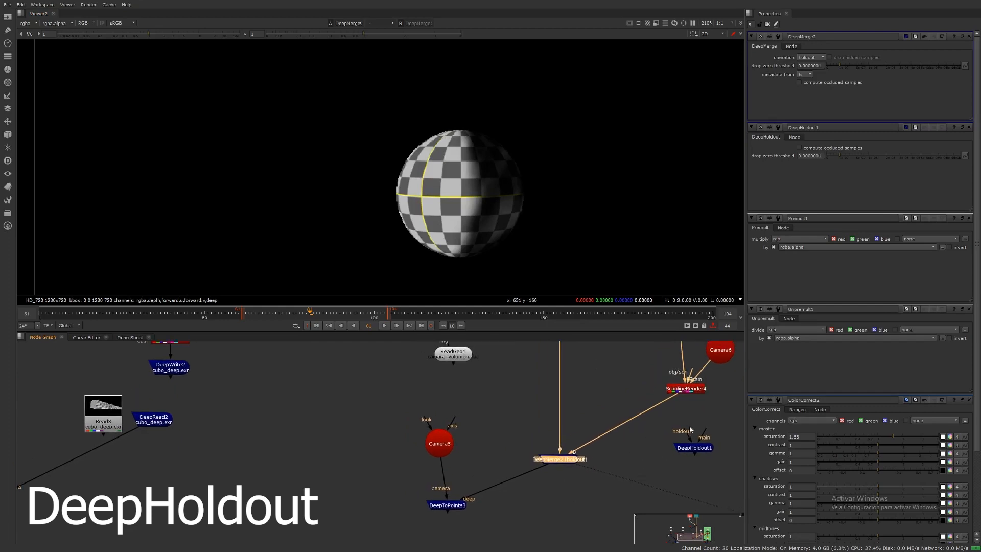
middle_drag(596, 467, 615, 495)
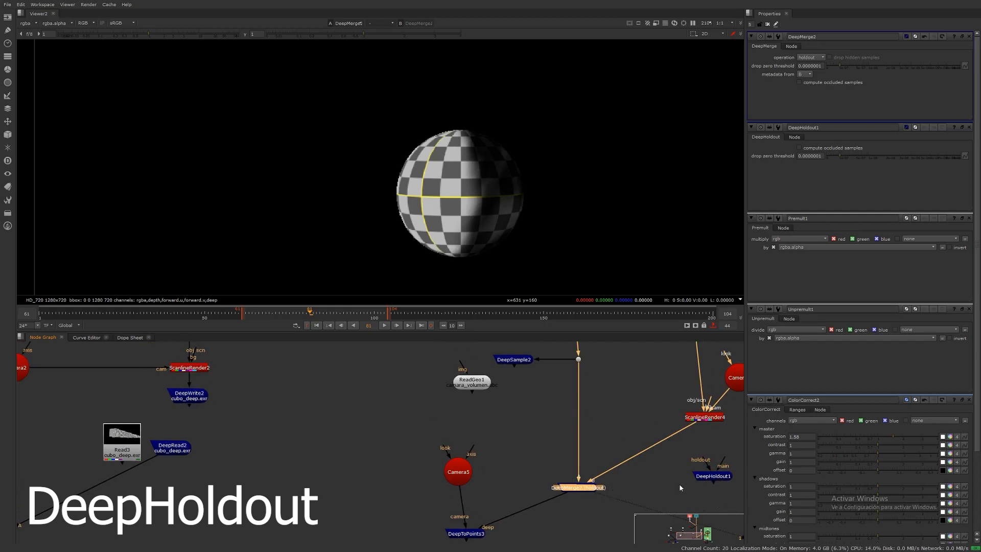
drag(706, 478, 637, 488)
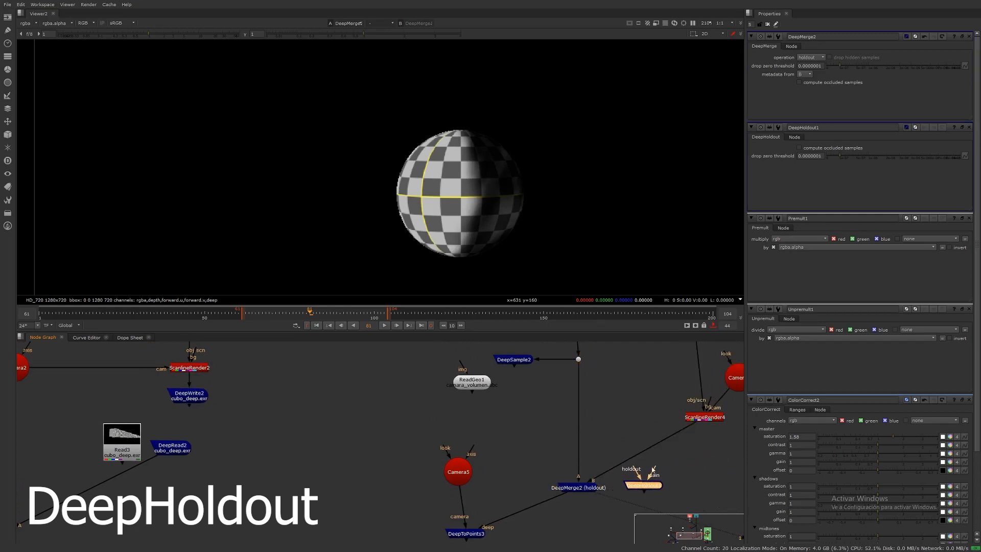
middle_drag(627, 452, 534, 486)
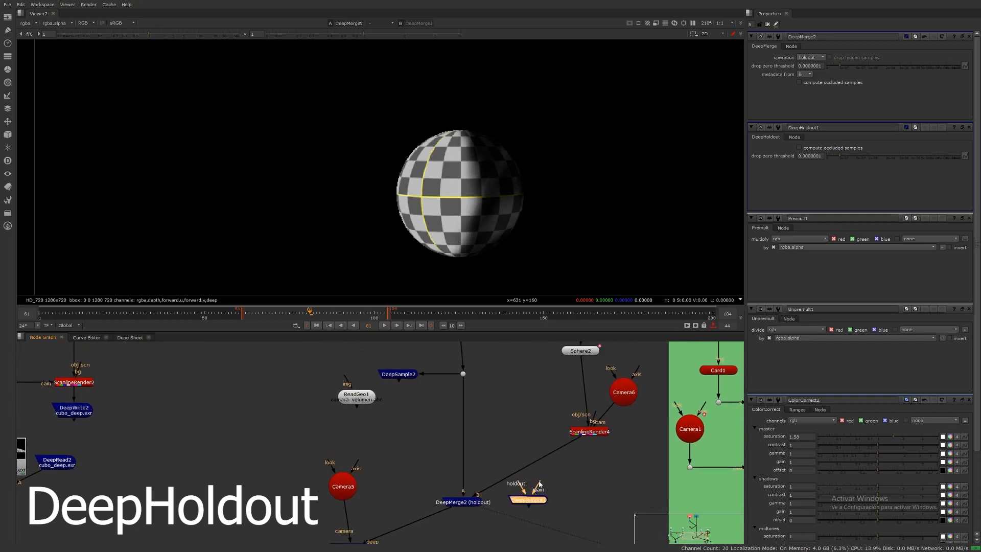
mouse_move(539, 484)
mouse_down()
mouse_move(572, 452)
mouse_move(569, 483)
mouse_move(542, 505)
mouse_move(545, 485)
mouse_move(598, 435)
mouse_up()
middle_drag(523, 486, 549, 506)
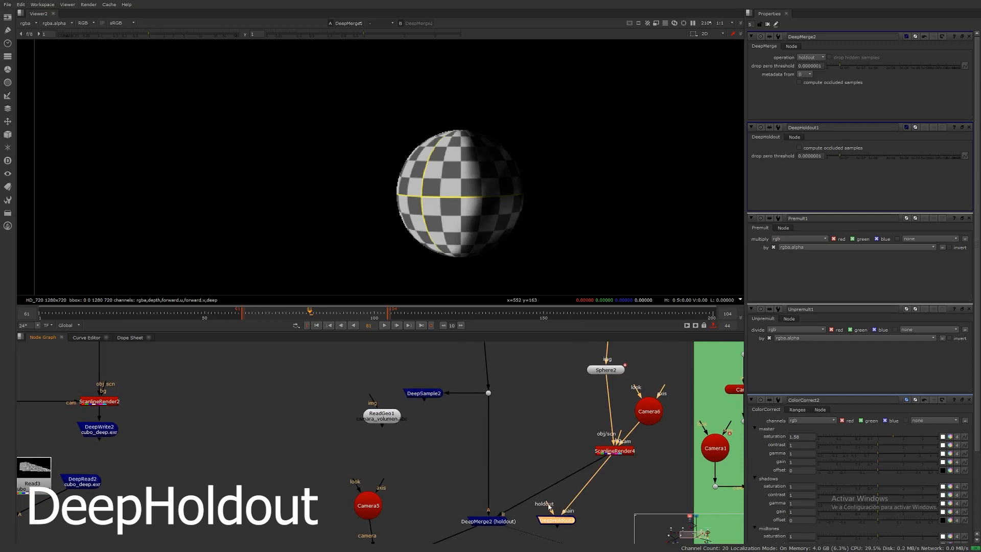
drag(549, 506, 489, 394)
Step: Compare the DeepMerge2 and DeepHoldout1 outputs in the viewer, including their alpha
key(1)
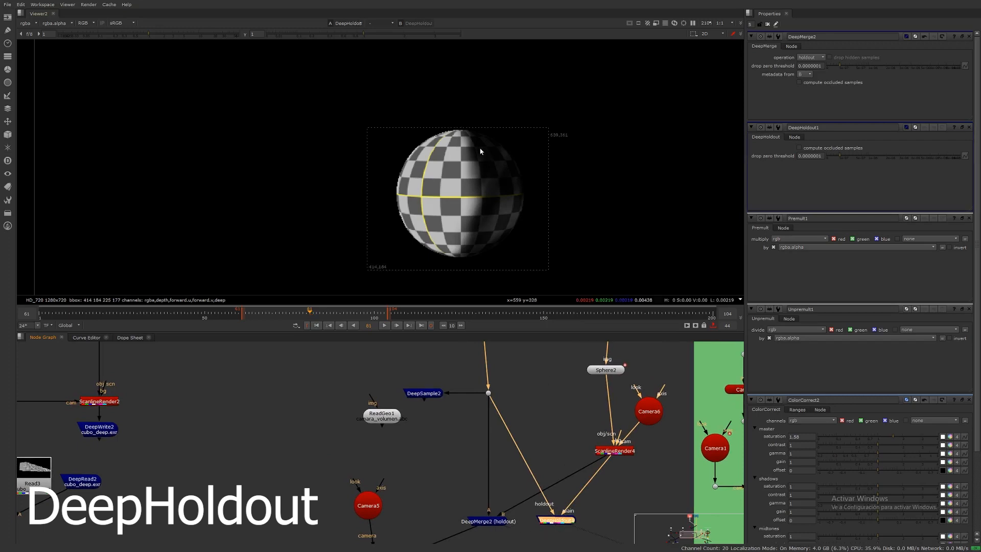
click(488, 521)
key(1)
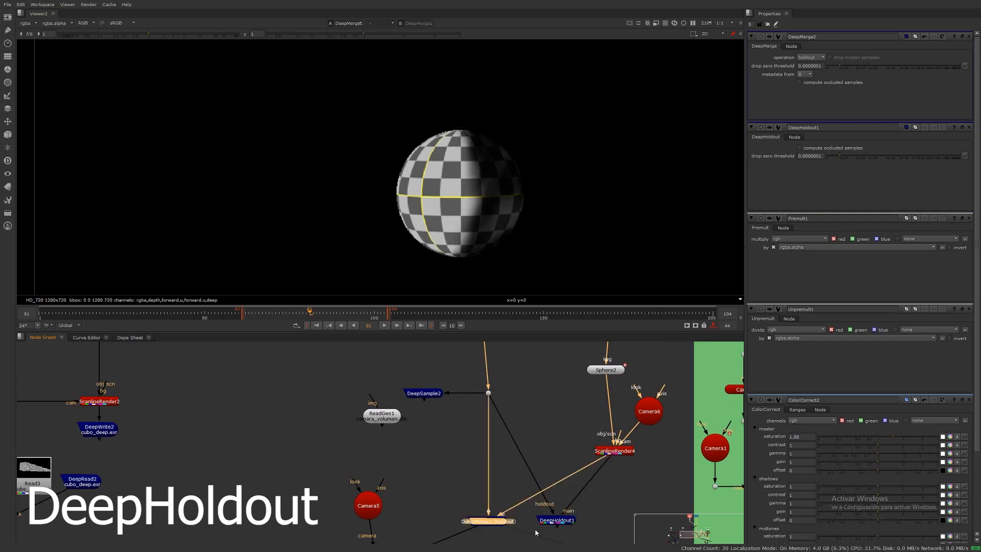
click(553, 522)
key(1)
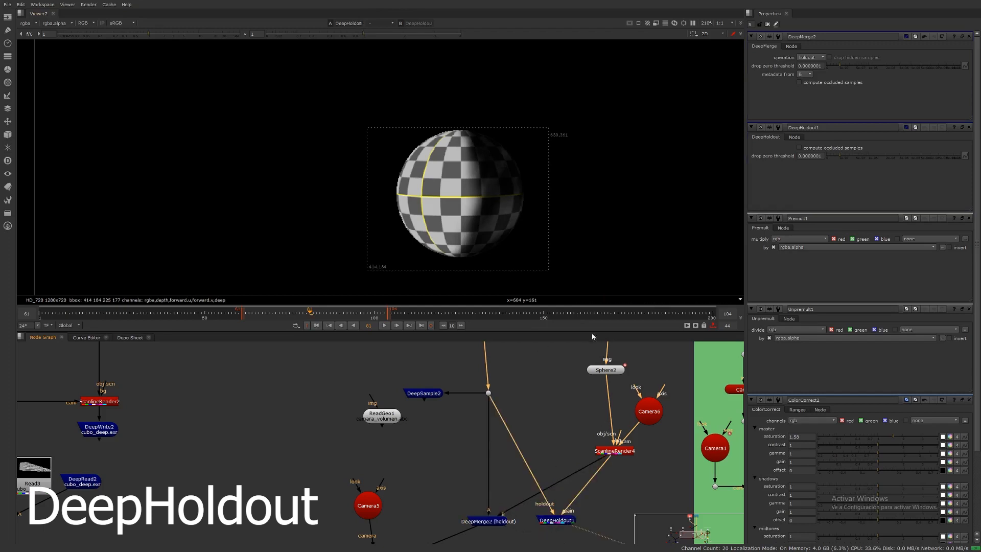
middle_drag(523, 196, 538, 189)
key(a)
key(a)
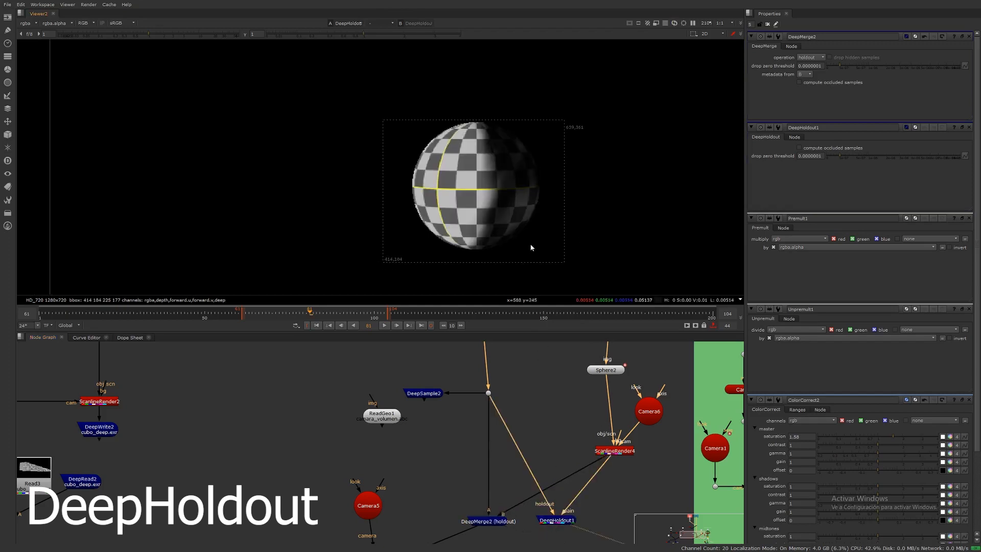
Step: Add a ColorCorrect node beneath DeepHoldout1 and adjust its master gain slider
middle_drag(564, 452, 568, 364)
click(563, 466)
click(565, 435)
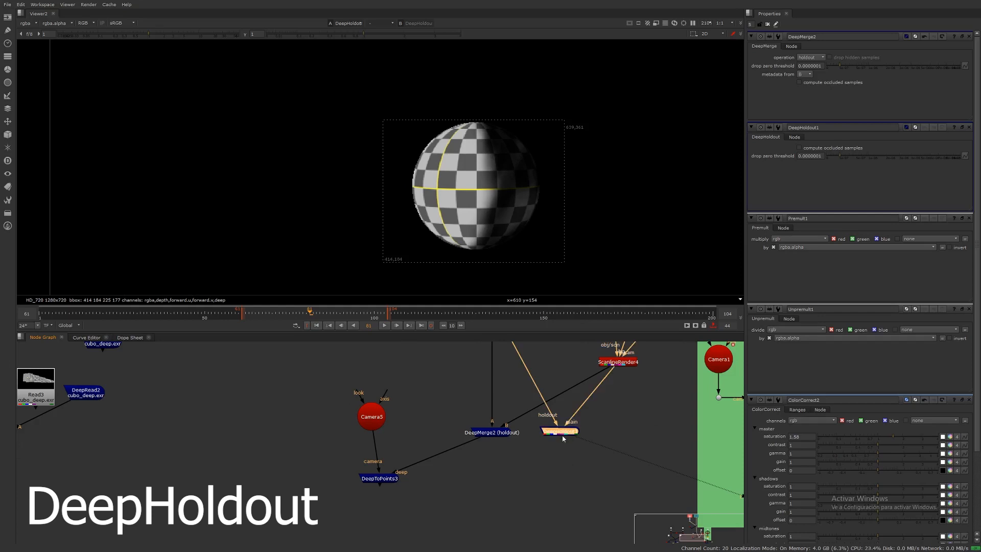
key(c)
drag(567, 454, 569, 481)
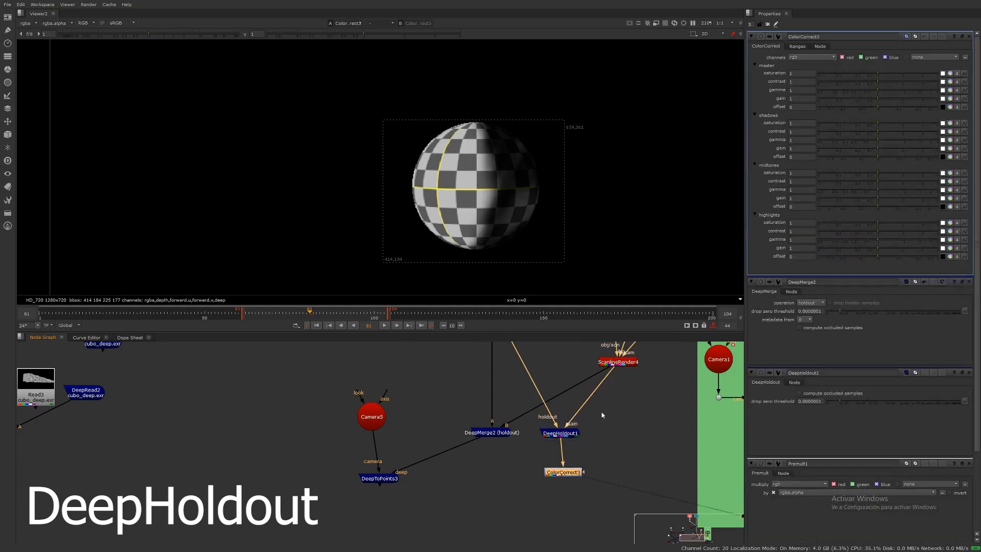
click(838, 98)
drag(838, 99, 877, 99)
Step: Rearrange DeepHoldout1 and ColorCorrect3 in the node graph
scroll(590, 495, down, 2)
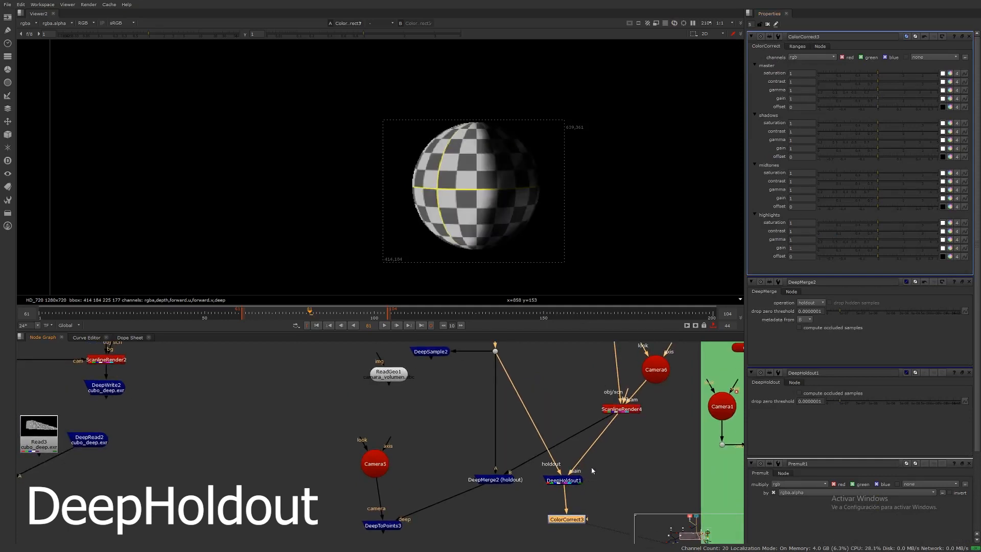
scroll(590, 467, down, 3)
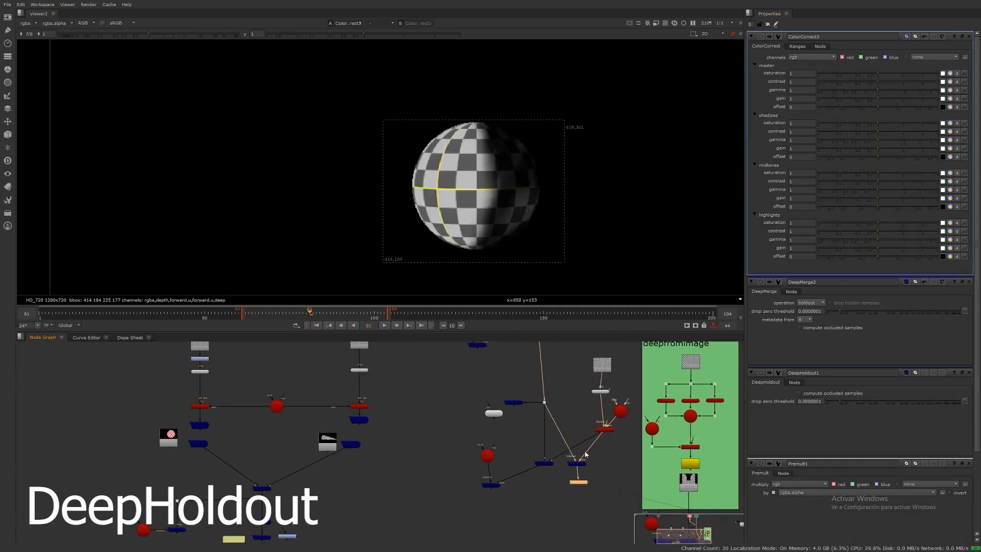
scroll(584, 450, up, 2)
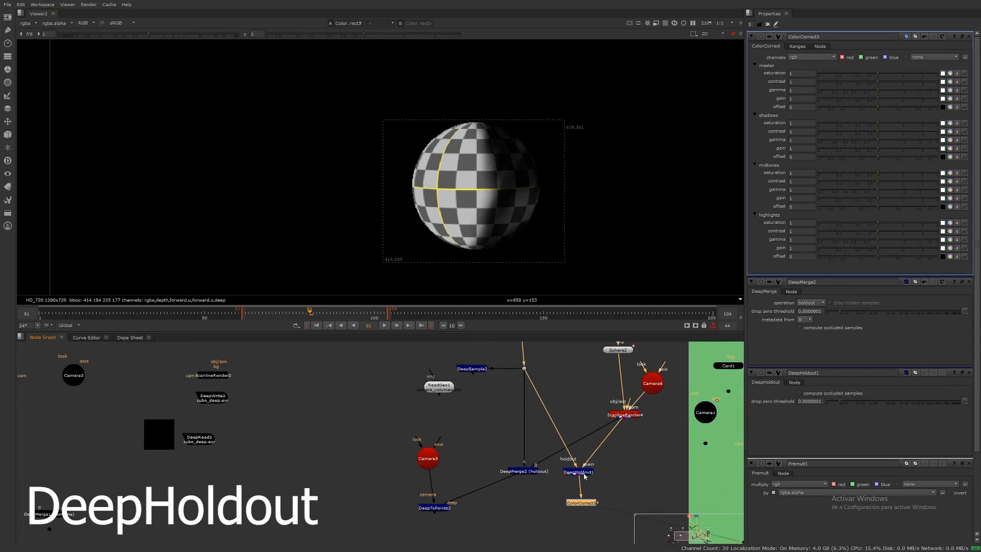
middle_drag(579, 525, 559, 515)
drag(558, 517, 558, 535)
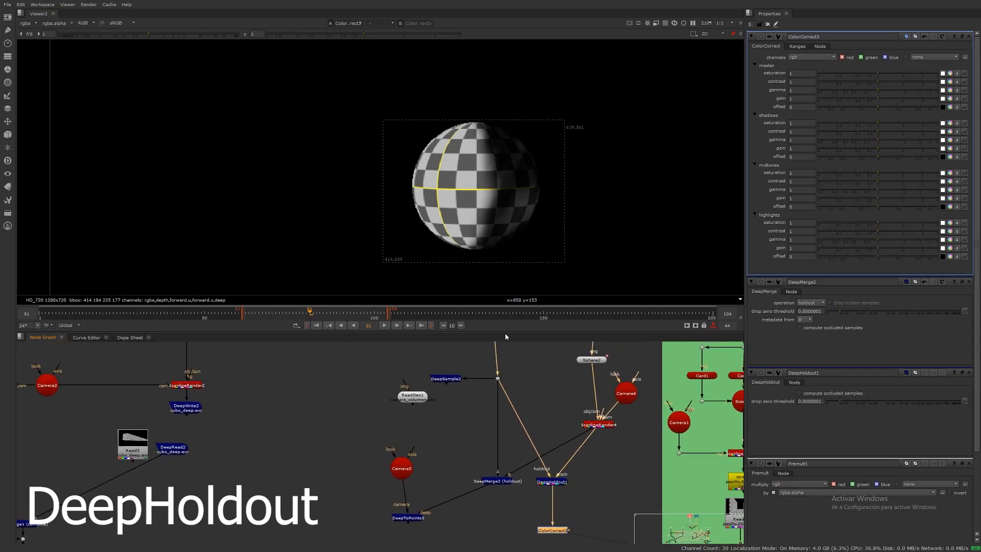
middle_drag(544, 474, 564, 432)
middle_drag(574, 463, 588, 457)
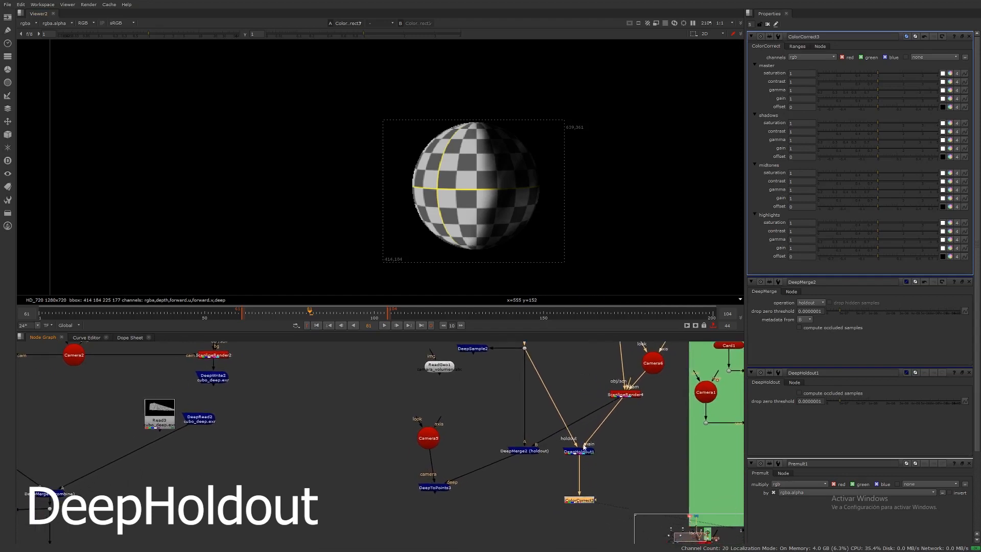
drag(589, 453, 630, 444)
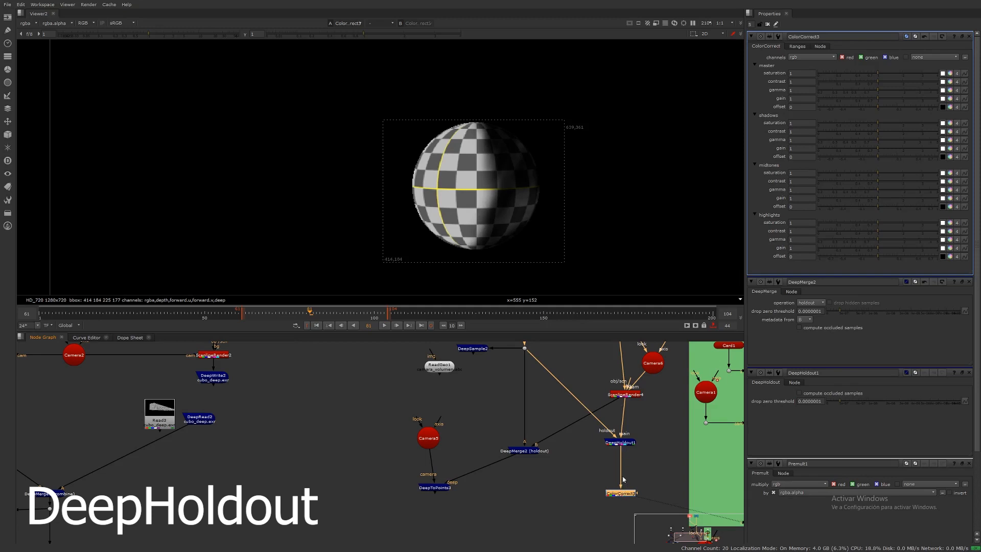
Step: Place a copy of the volume rgba Read node, Read5, beside the DeepHoldout branch and open it
scroll(622, 479, down, 4)
middle_drag(548, 350, 574, 449)
middle_drag(550, 354, 550, 376)
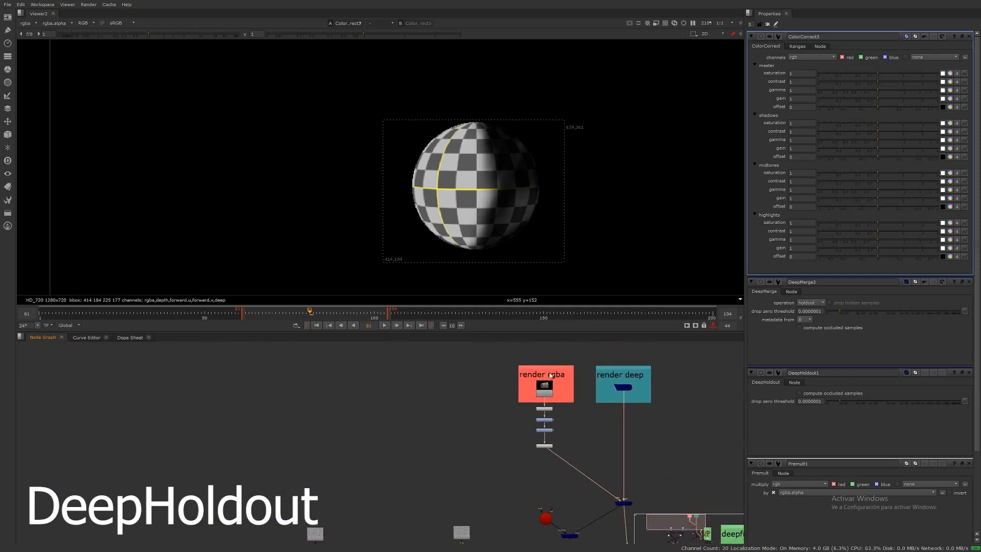
scroll(550, 375, up, 3)
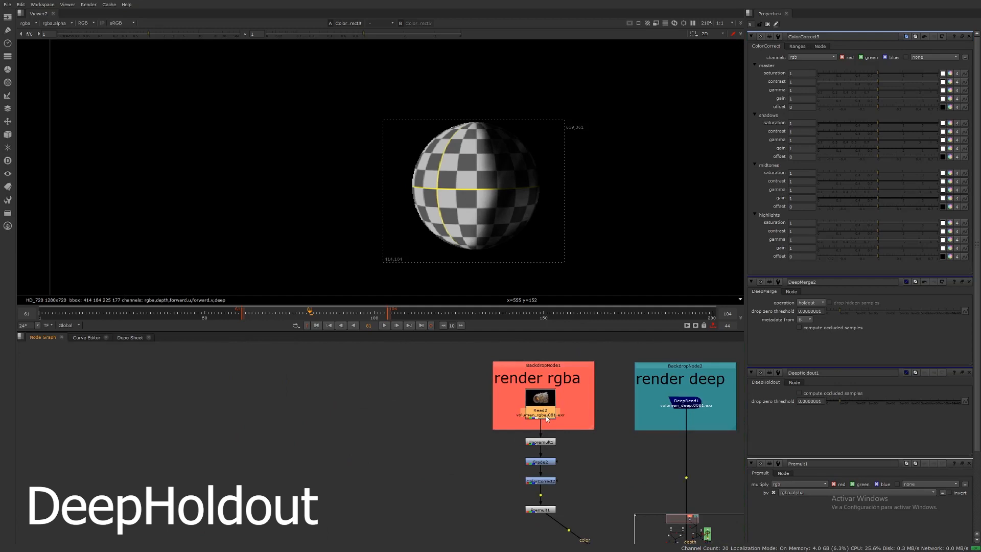
middle_drag(580, 445, 588, 414)
scroll(586, 415, down, 4)
middle_drag(588, 478, 572, 372)
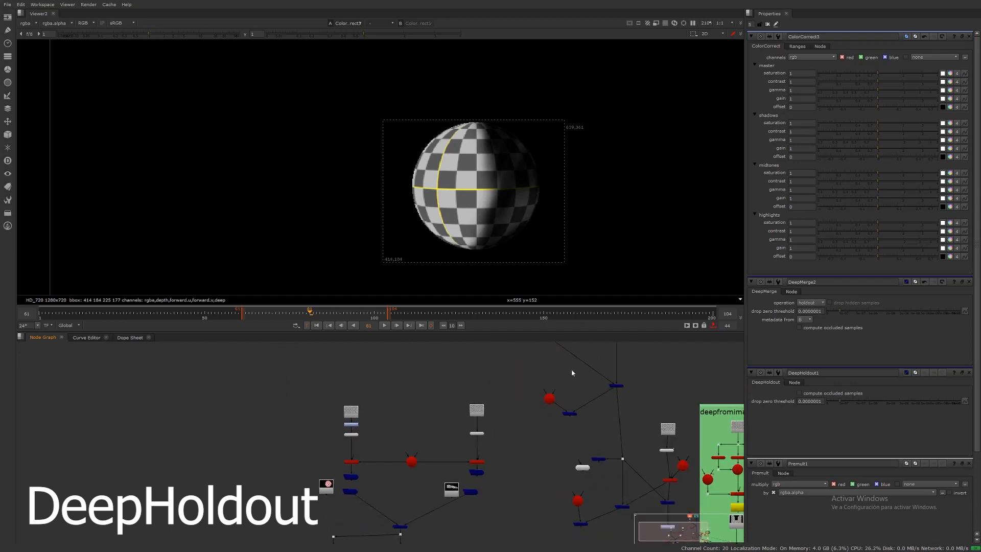
middle_drag(629, 515, 602, 411)
scroll(602, 421, up, 4)
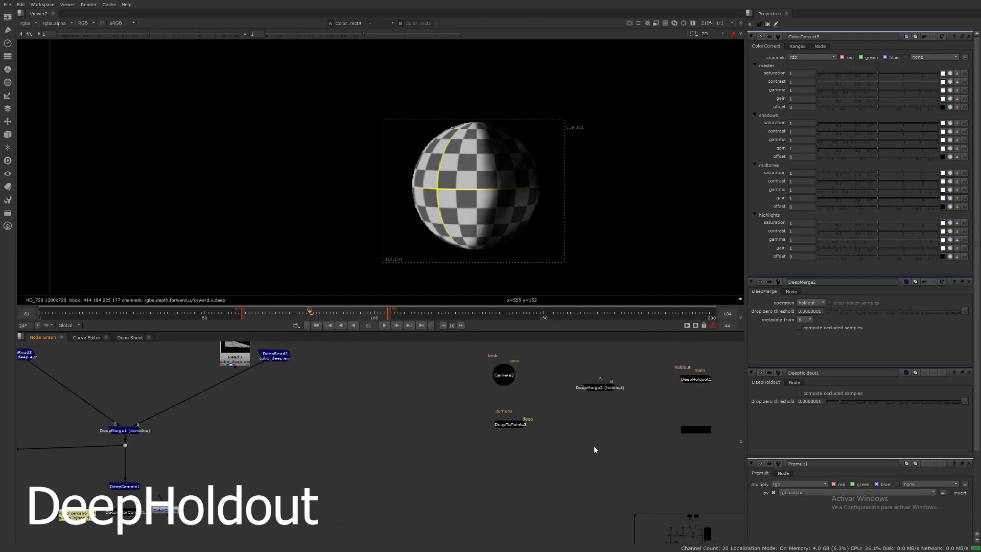
middle_drag(594, 446, 575, 446)
double_click(577, 447)
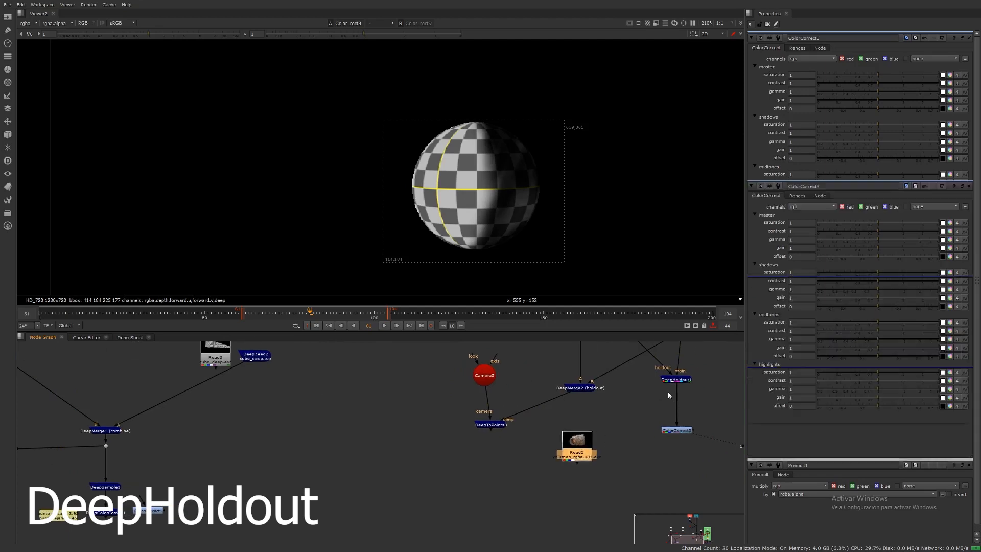
Step: Move DeepHoldout1 and ColorCorrect3 lower in the graph, level with Read5
middle_drag(671, 358, 666, 374)
drag(697, 382, 682, 441)
middle_drag(683, 436, 681, 425)
click(682, 424)
click(672, 432)
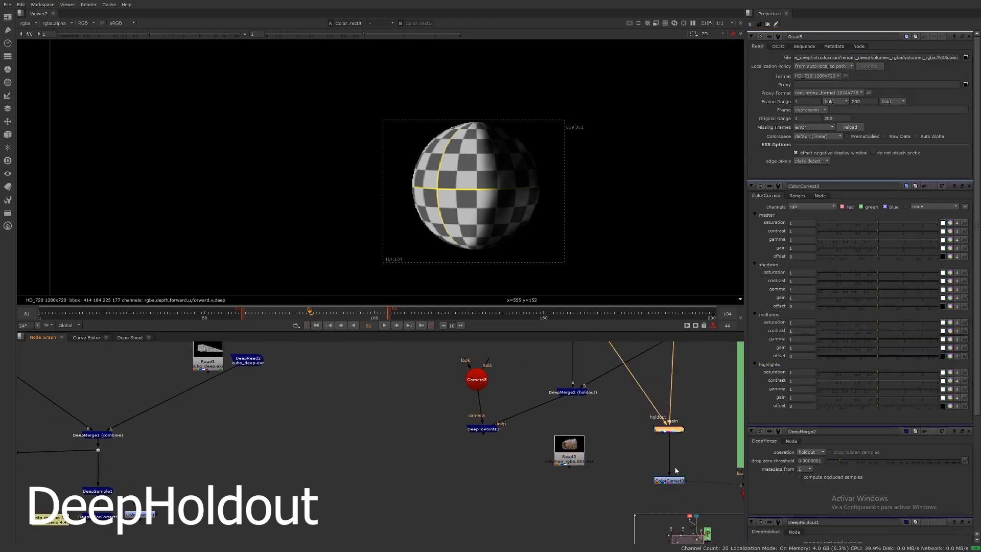
Step: Delete the ColorCorrect node under DeepHoldout1, open DeepHoldout1, and view the volume Read5 in the viewer
click(666, 481)
key(Delete)
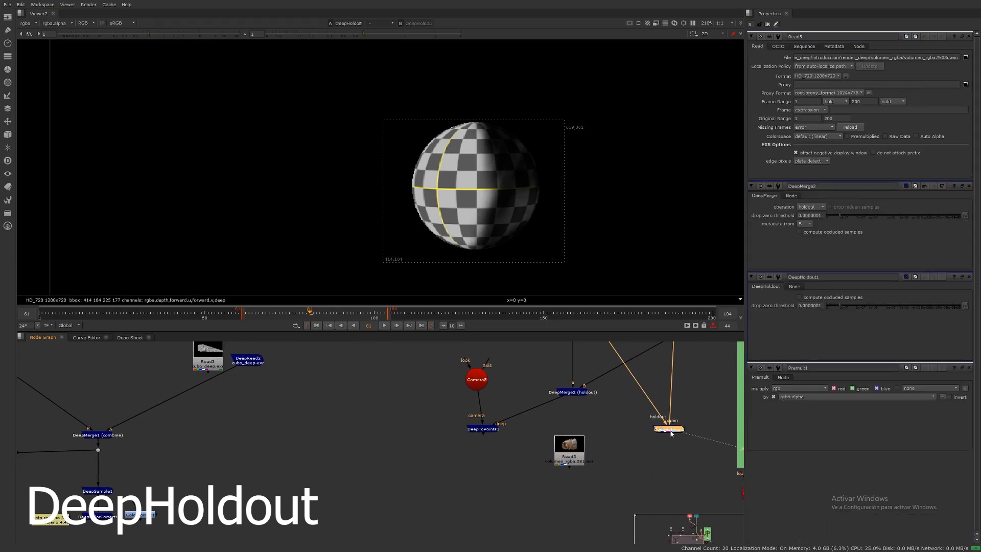
double_click(669, 431)
click(569, 450)
key(1)
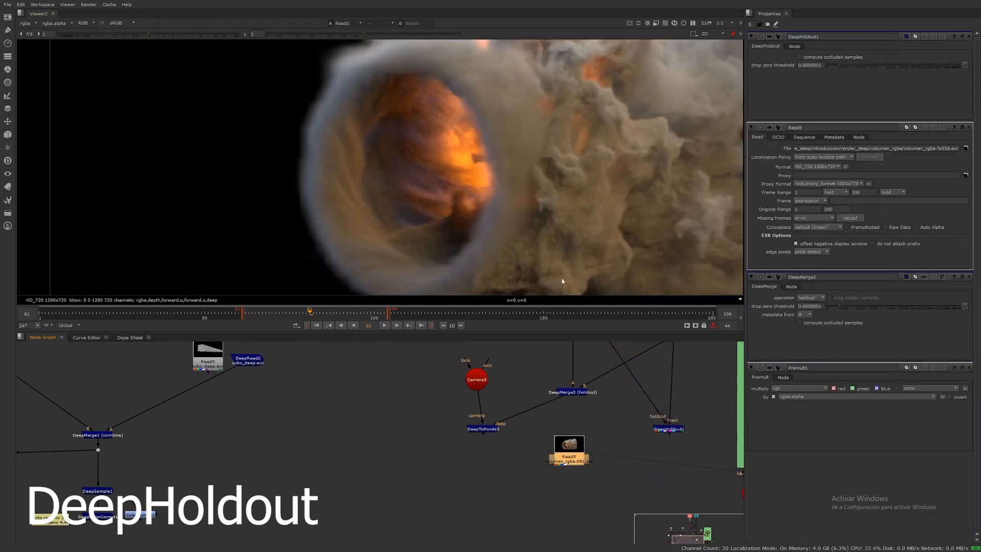
Step: Add a Merge node (over) joining DeepHoldout1's output with Read5 and view its result
scroll(534, 195, down, 5)
click(599, 503)
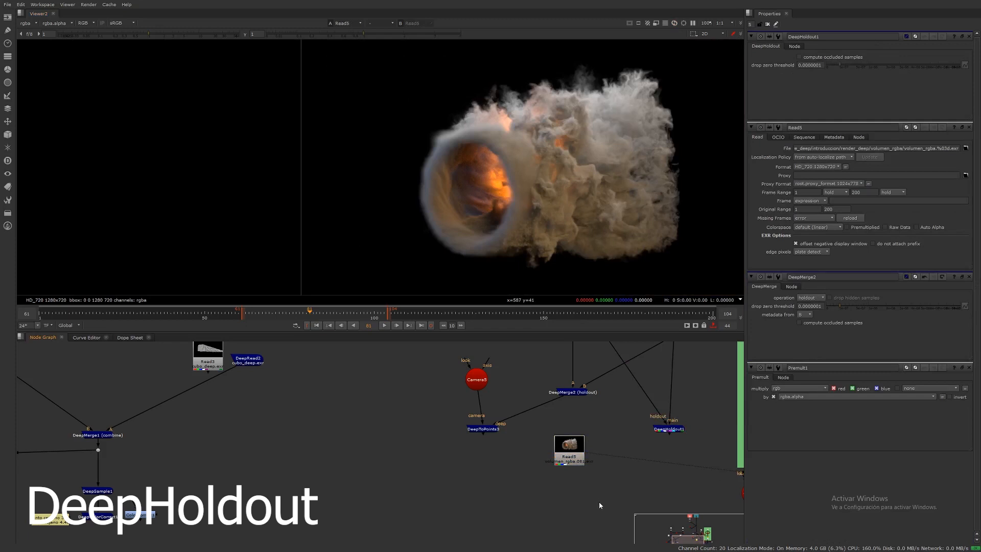
key(m)
drag(609, 510, 673, 432)
drag(577, 502, 571, 450)
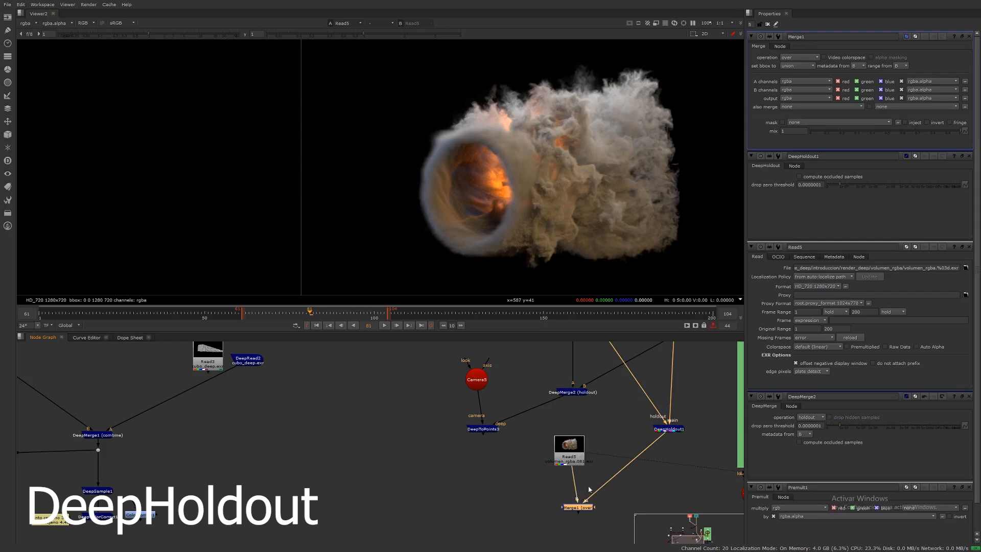
drag(578, 510, 571, 510)
key(1)
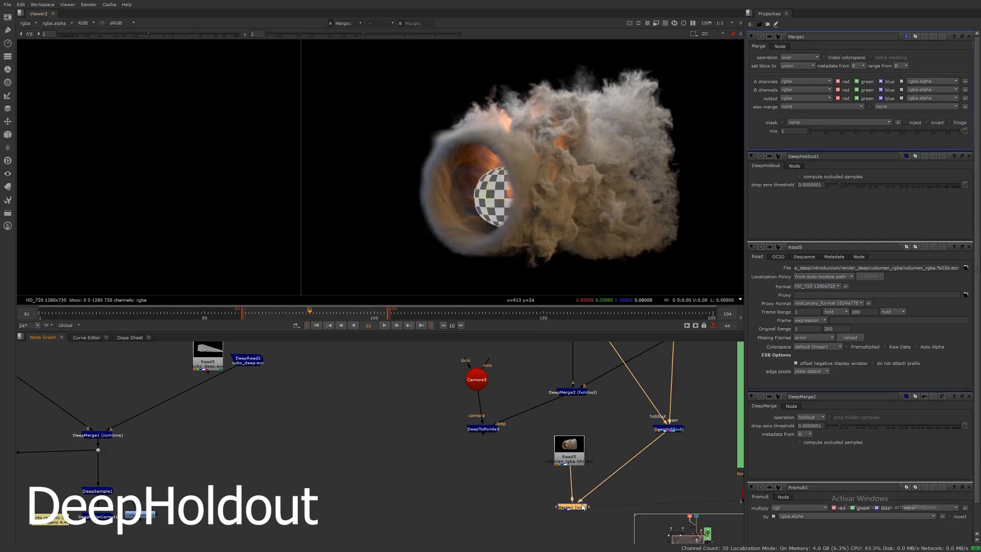
Step: Set DeepMerge2's operation to combine
click(571, 392)
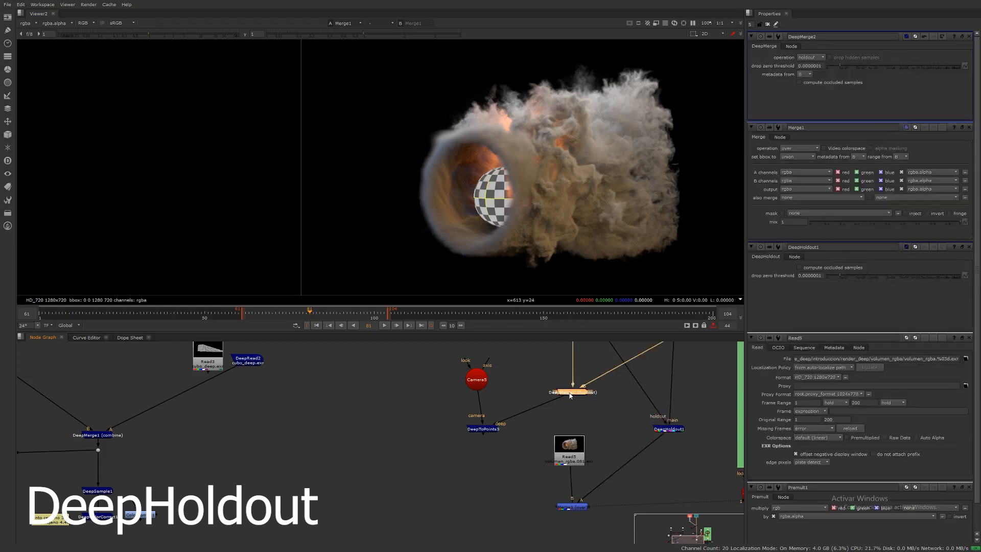
drag(582, 395, 583, 397)
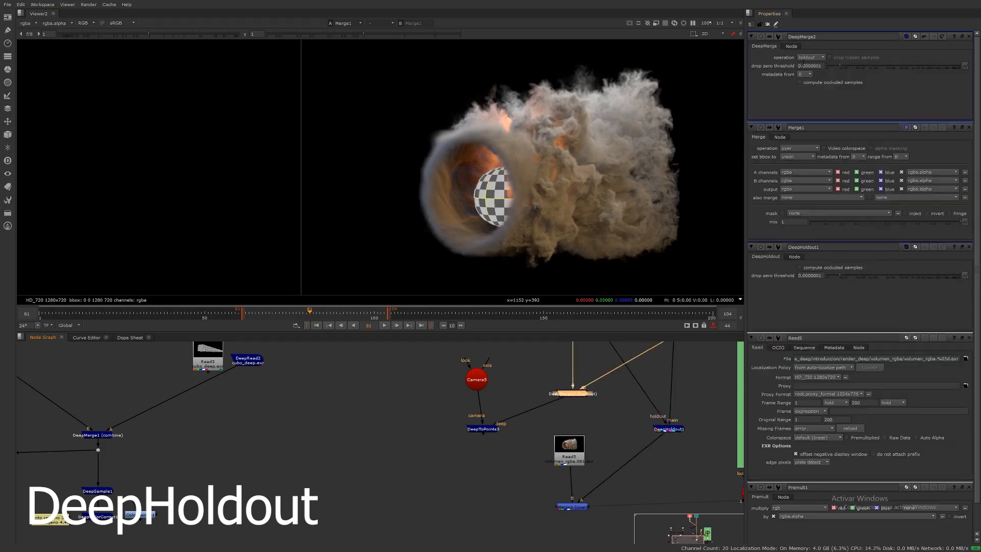
click(811, 58)
click(810, 49)
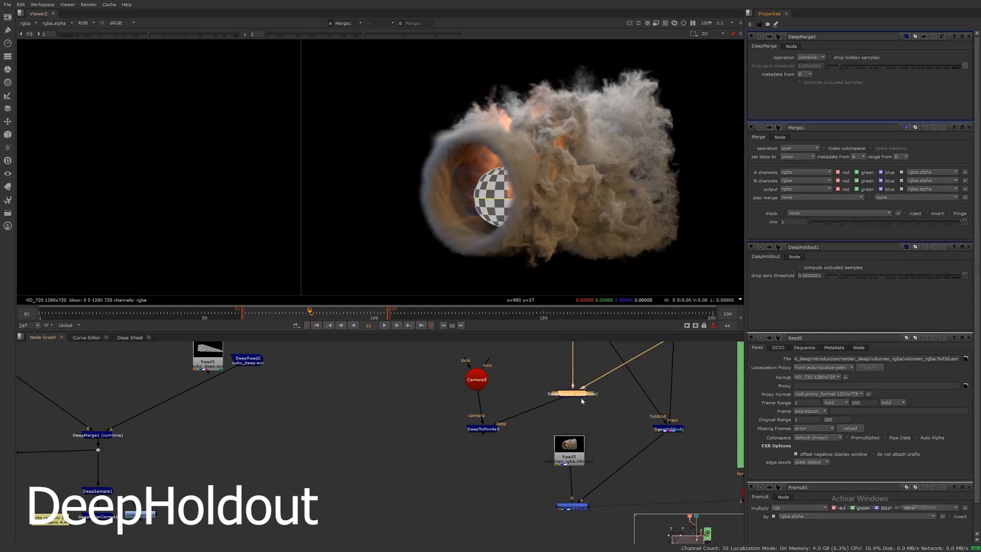
Step: Inspect the upstream render rgba and render deep branches feeding the deep merges in the node graph
middle_drag(571, 344, 572, 435)
scroll(550, 429, down, 4)
middle_drag(529, 358, 546, 434)
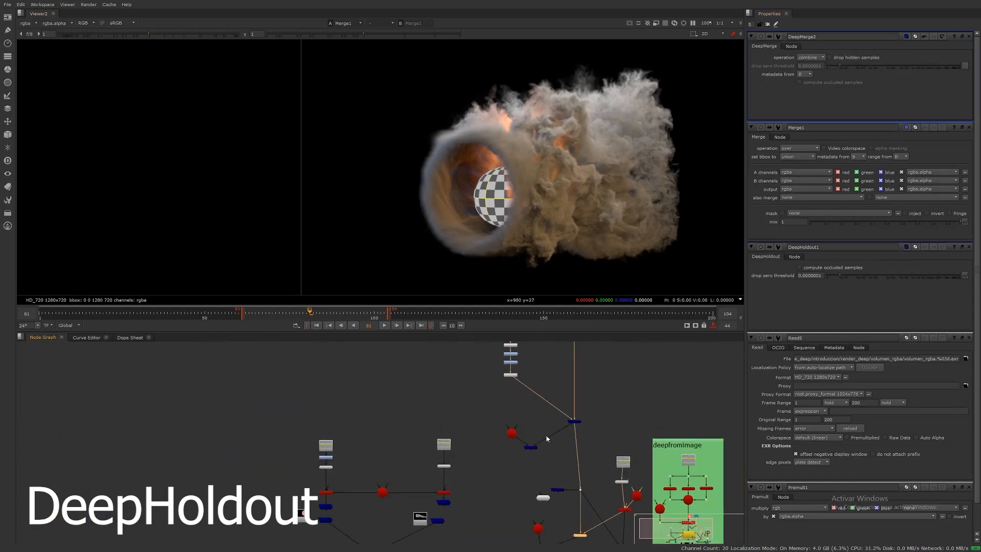
scroll(543, 368, up, 1)
middle_drag(543, 368, 551, 436)
drag(513, 414, 531, 454)
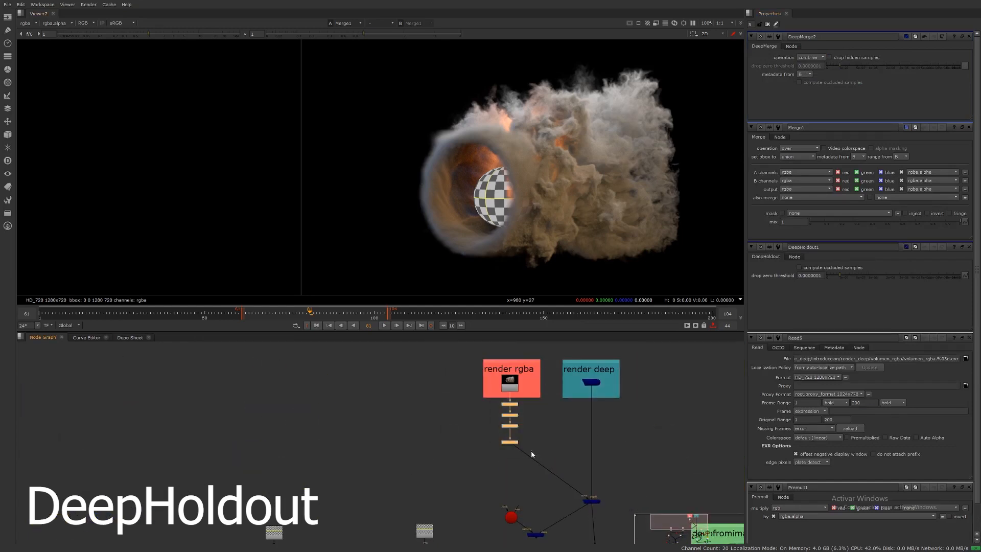
middle_drag(548, 446, 526, 331)
middle_drag(595, 511, 563, 346)
scroll(569, 374, up, 1)
scroll(542, 414, up, 2)
Step: Compare DeepMerge2's and Merge1's results in the viewer
click(541, 404)
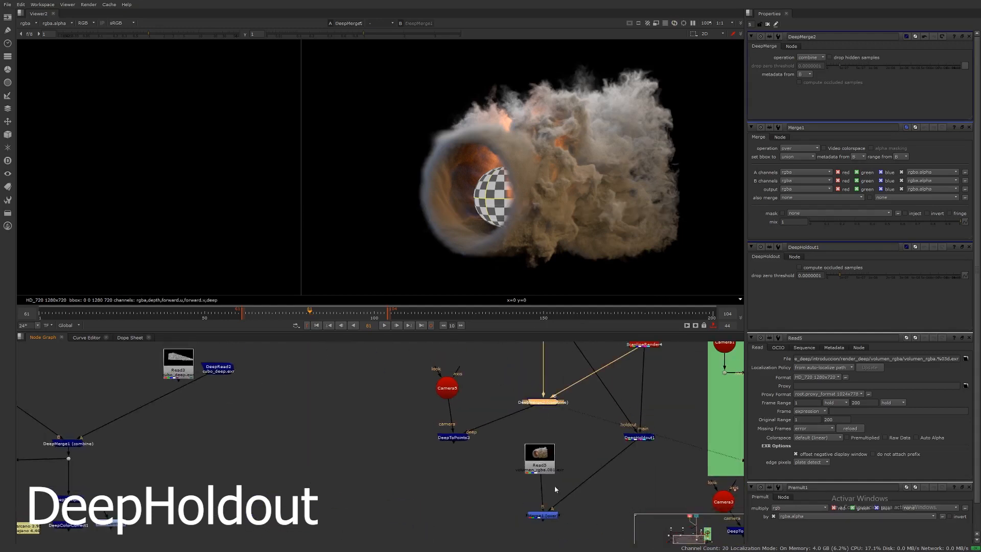
click(543, 515)
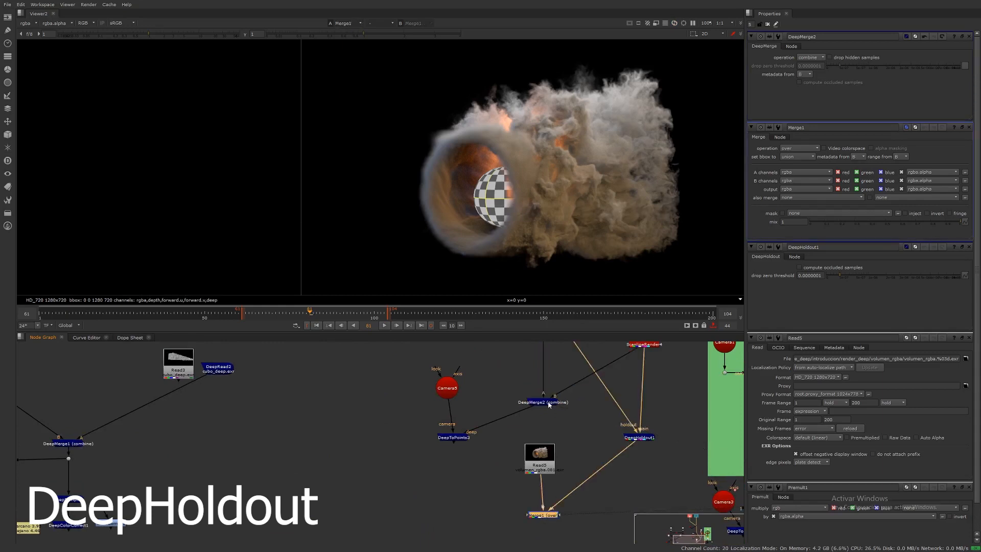
click(552, 402)
key(1)
click(548, 516)
key(1)
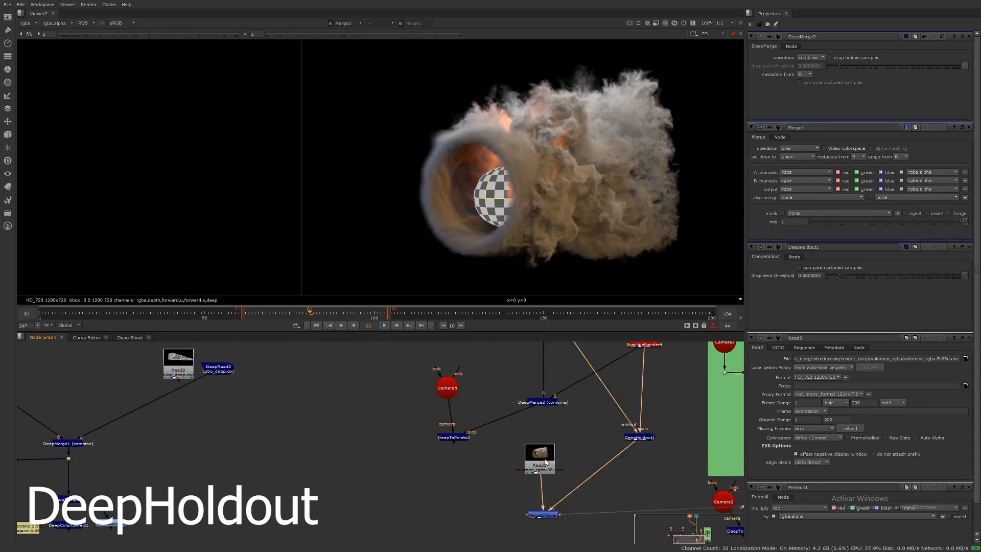
Step: Move DeepHoldout1 up in the graph and reselect combine as DeepMerge2's operation
drag(639, 438, 646, 409)
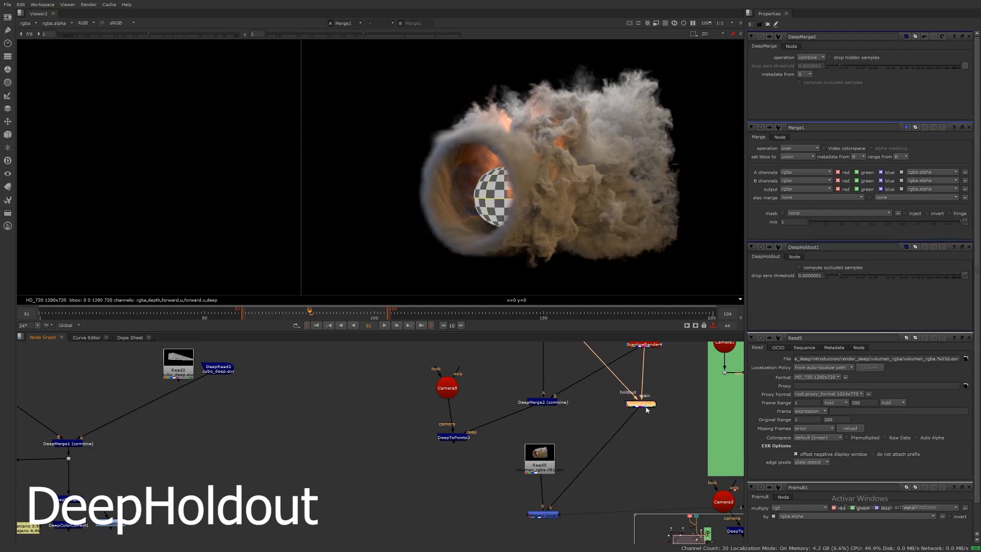
click(544, 404)
click(817, 57)
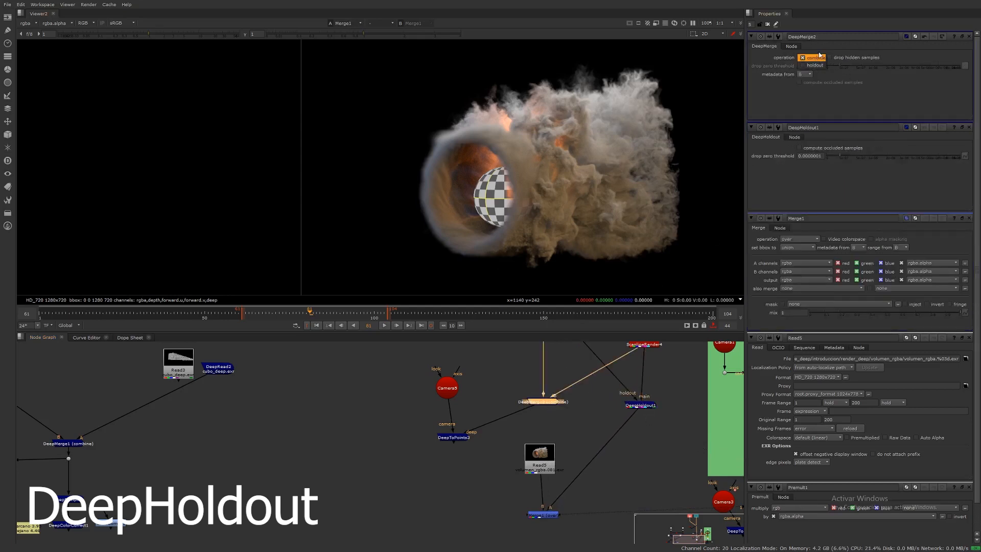
click(820, 50)
Step: Add a DeepToImage node below DeepMerge2
scroll(618, 424, down, 5)
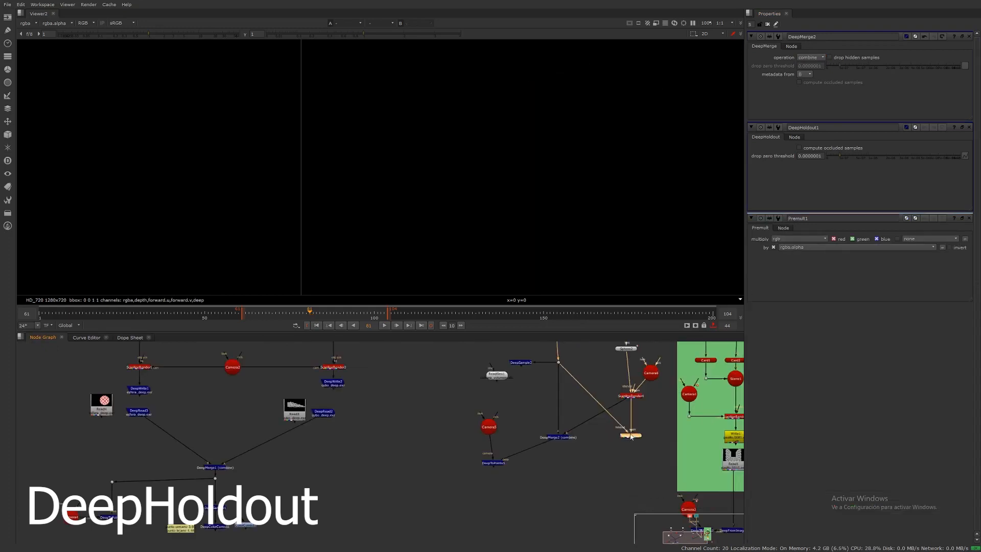
middle_drag(601, 432, 630, 444)
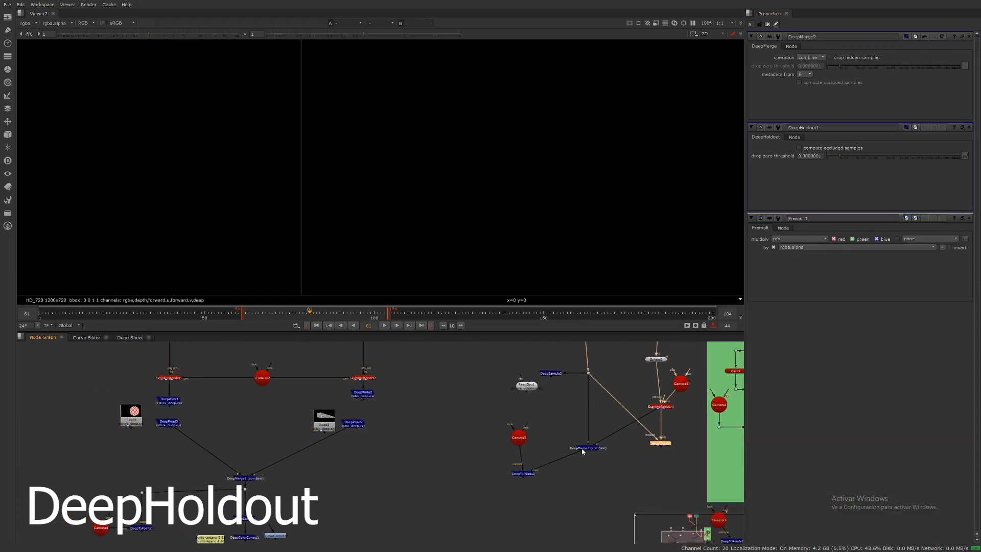
click(587, 448)
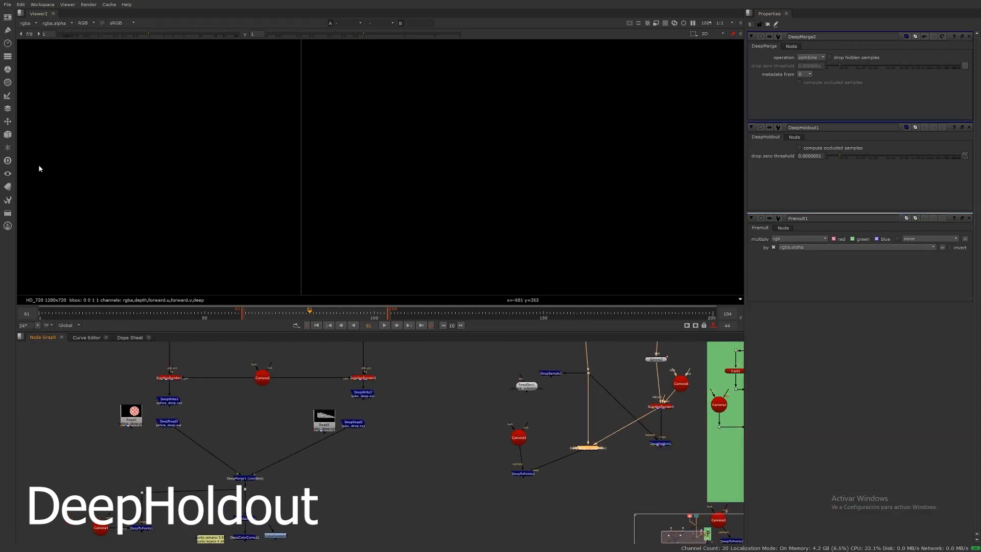
click(7, 161)
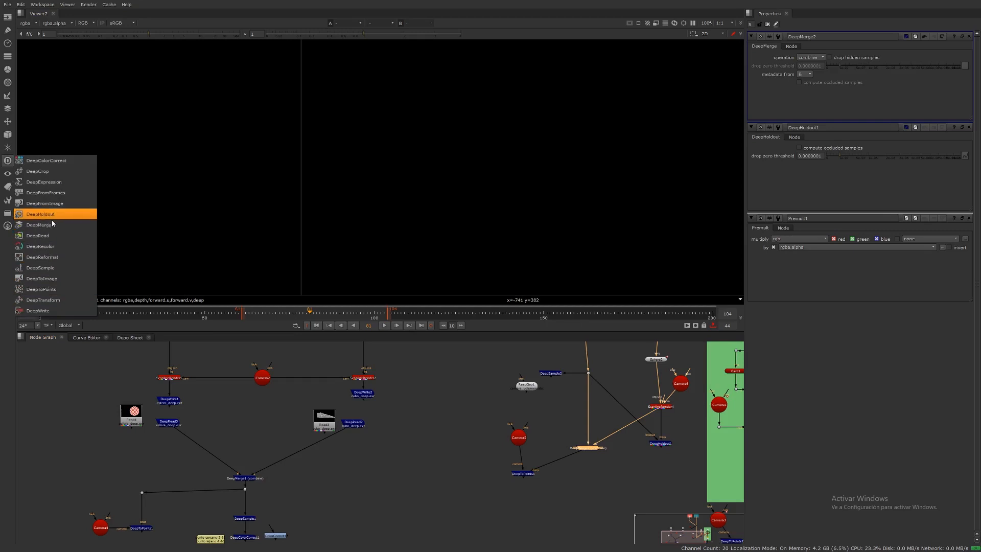
click(48, 277)
click(586, 462)
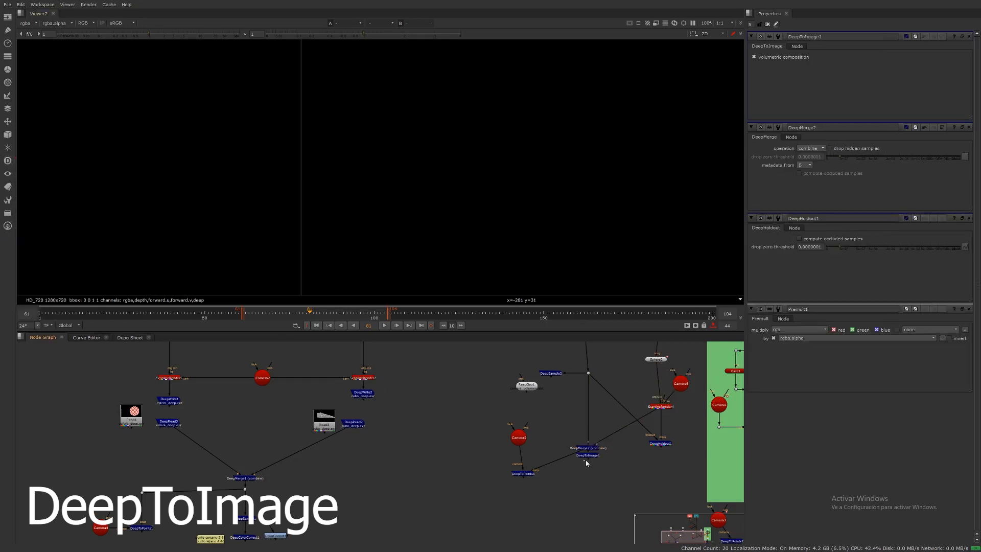
drag(594, 461, 598, 489)
scroll(587, 474, up, 5)
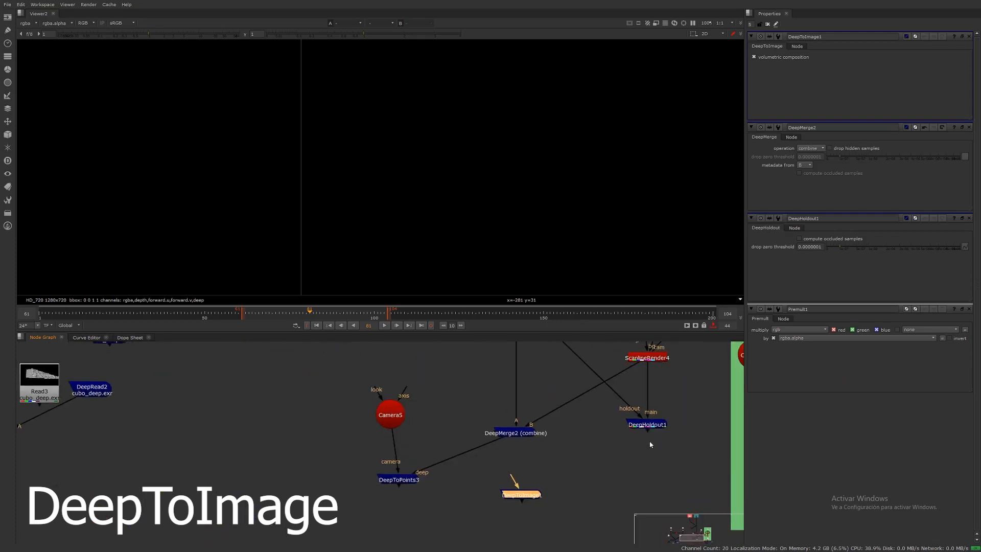
Step: View DeepMerge2's combined result in the viewer
click(648, 429)
drag(648, 433, 644, 433)
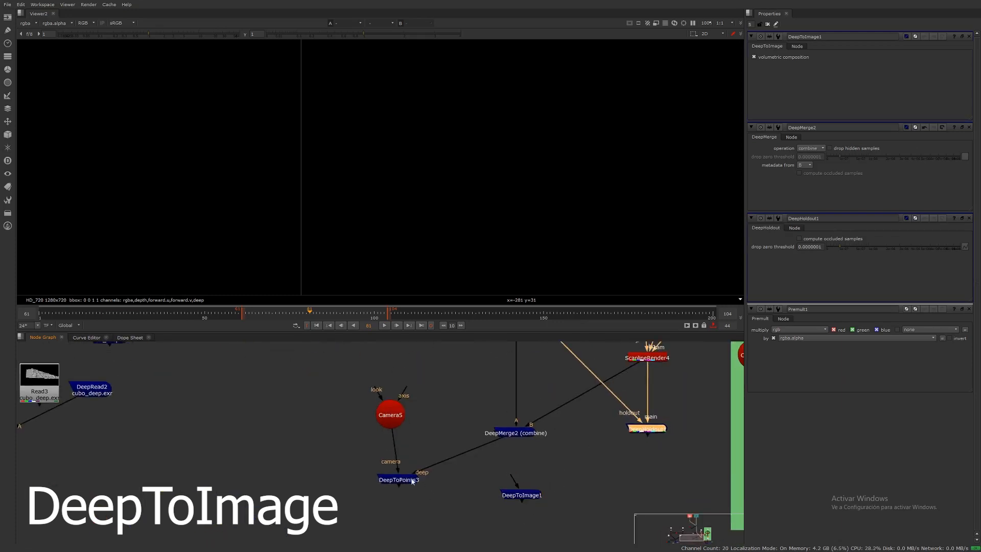
drag(352, 387, 352, 429)
click(412, 450)
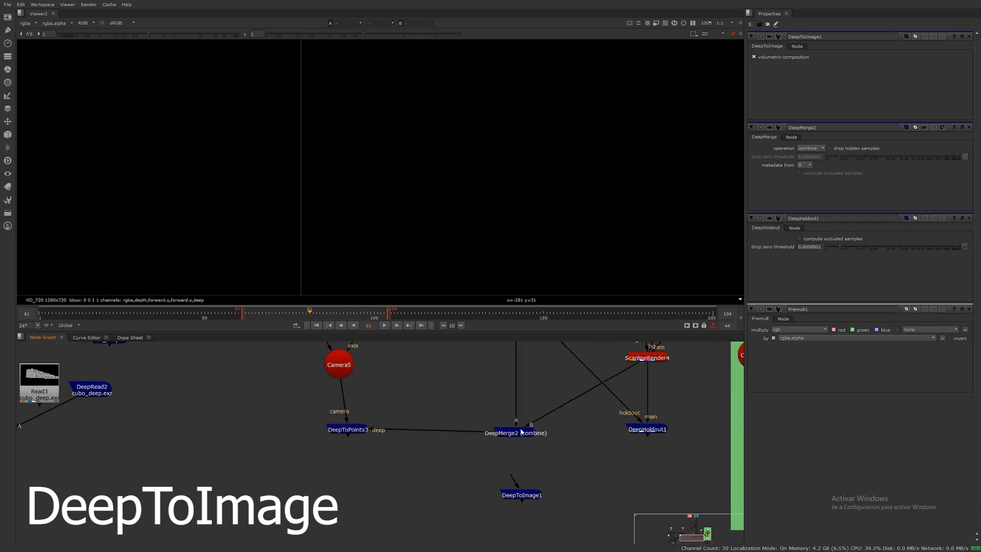
click(519, 433)
key(1)
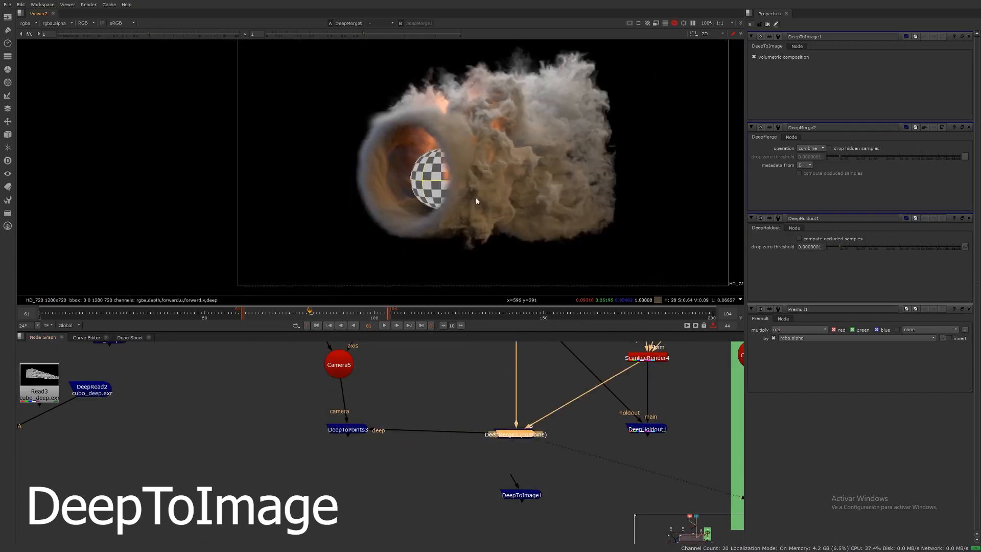
Step: Delete the DeepHoldout1 node
scroll(487, 174, down, 3)
scroll(505, 376, down, 4)
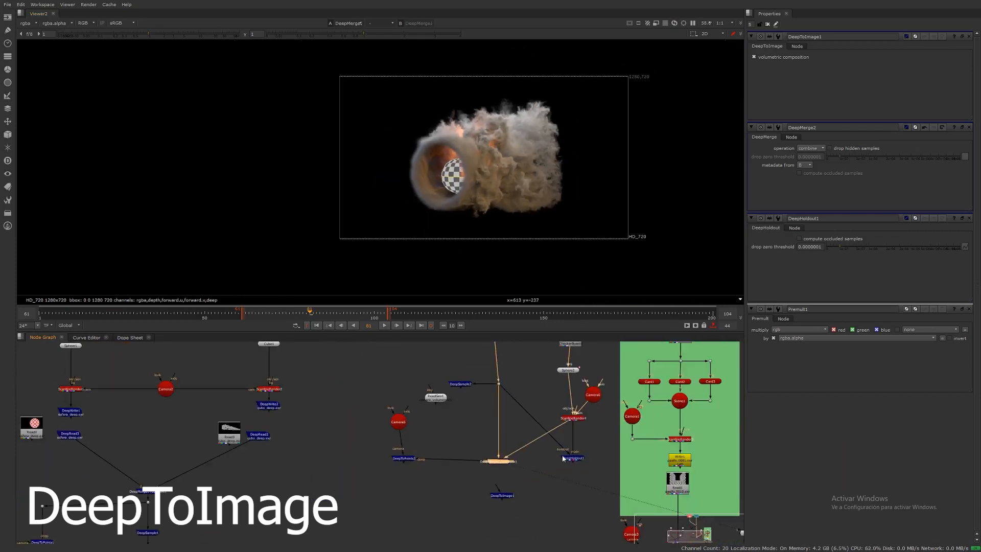
click(580, 460)
click(578, 459)
key(Delete)
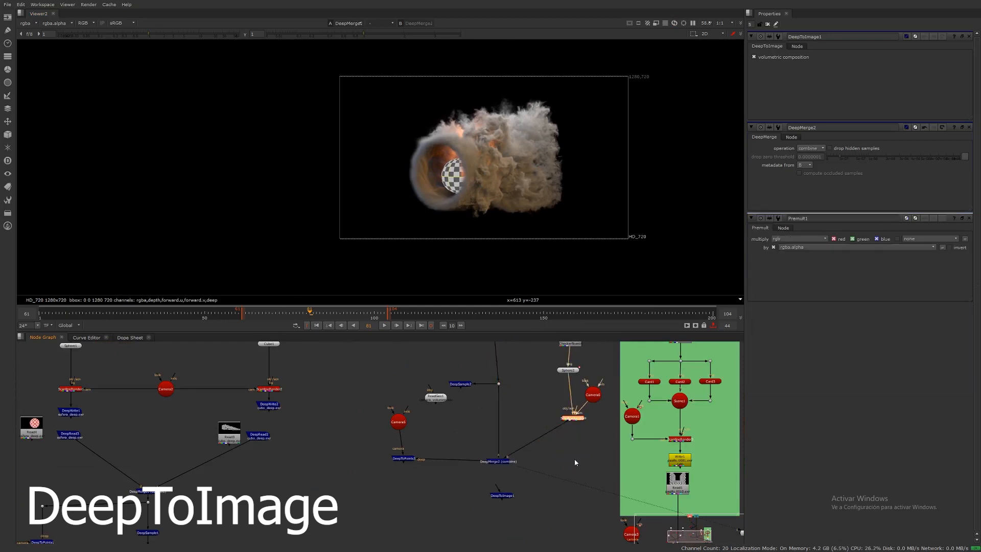
Step: Disable the correction nodes beneath the render rgba Read node
middle_drag(547, 445, 580, 454)
scroll(535, 447, up, 4)
scroll(537, 418, down, 4)
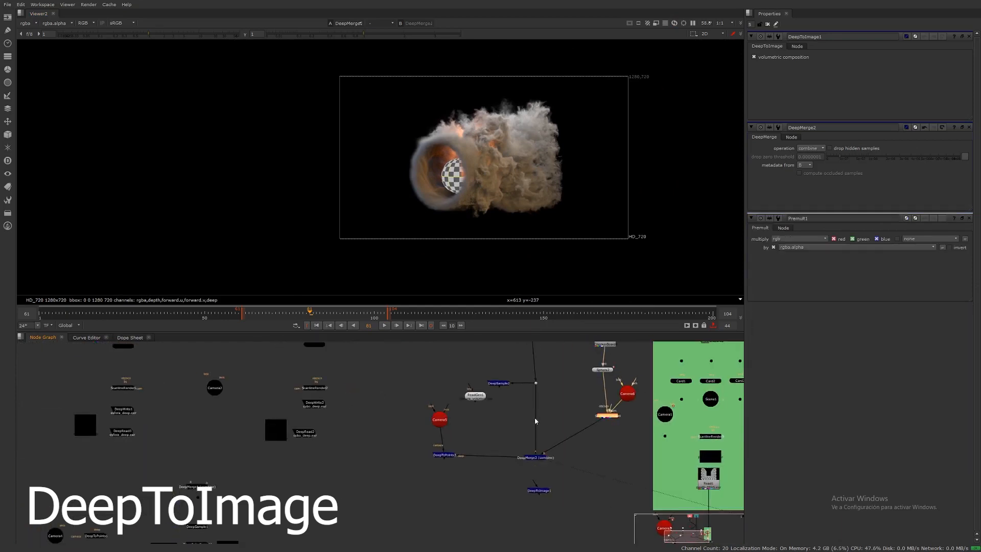
middle_drag(534, 358, 528, 467)
middle_drag(512, 425, 526, 536)
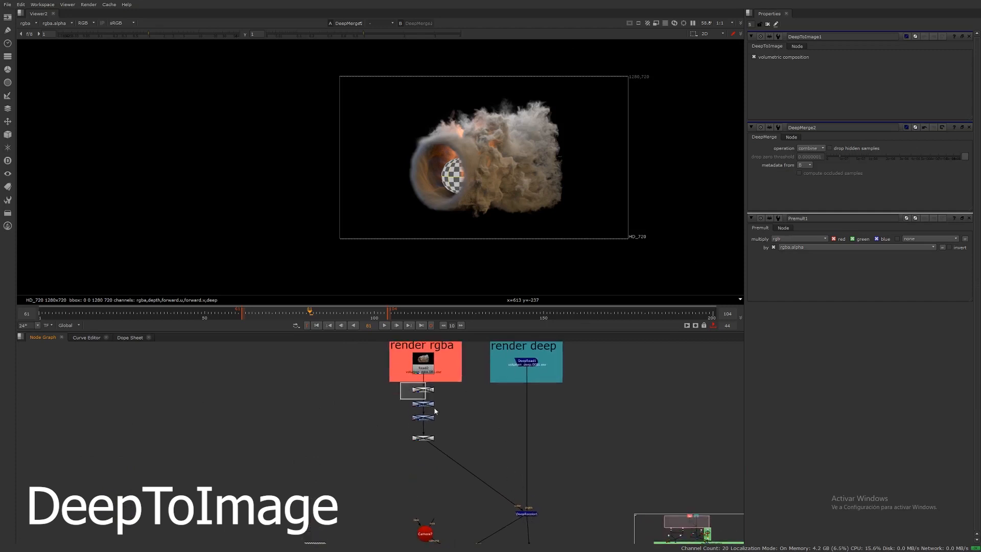
drag(435, 408, 458, 452)
key(d)
middle_drag(465, 415, 491, 383)
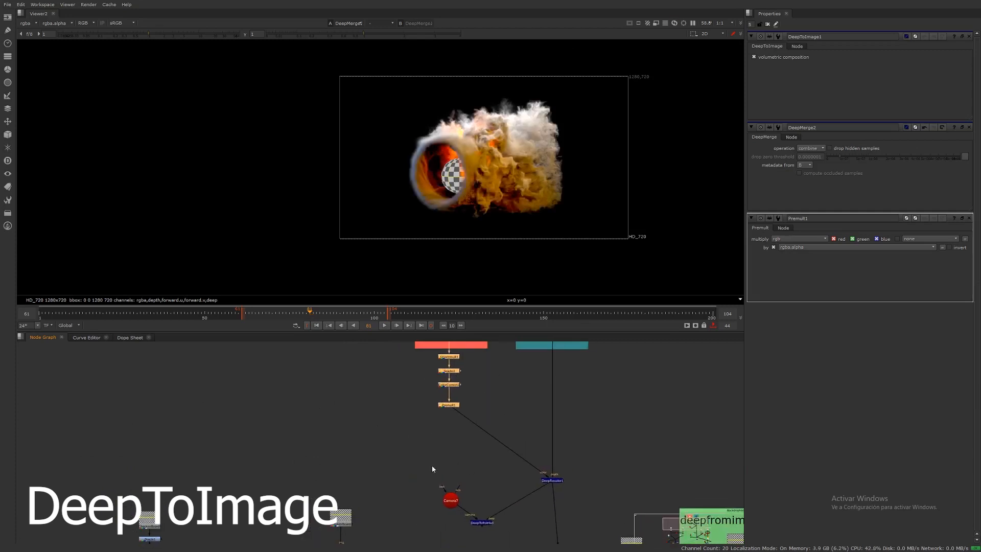
Step: Open the DeepRead1 and DeepRecolor1 properties to inspect the deep recolor branch
drag(427, 480, 507, 539)
drag(484, 523, 433, 489)
middle_drag(456, 416, 464, 477)
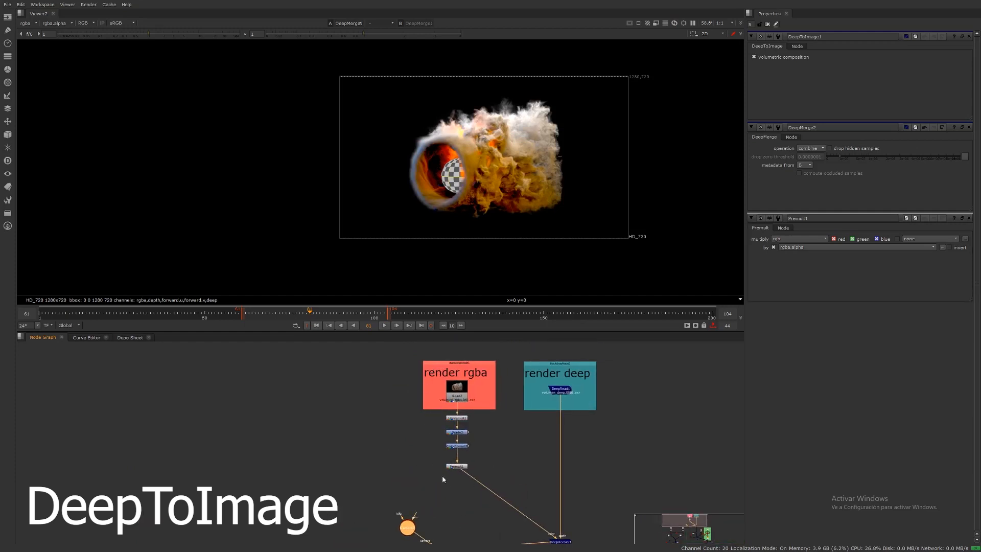
double_click(560, 393)
scroll(562, 466, up, 5)
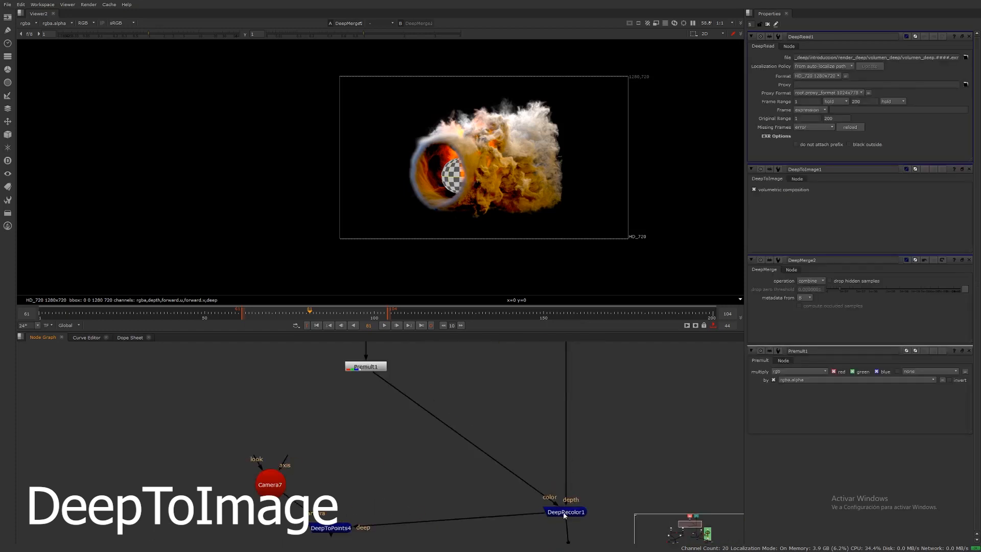
double_click(564, 513)
Step: Return to DeepMerge2 and view its output in the viewer
middle_drag(565, 516, 568, 407)
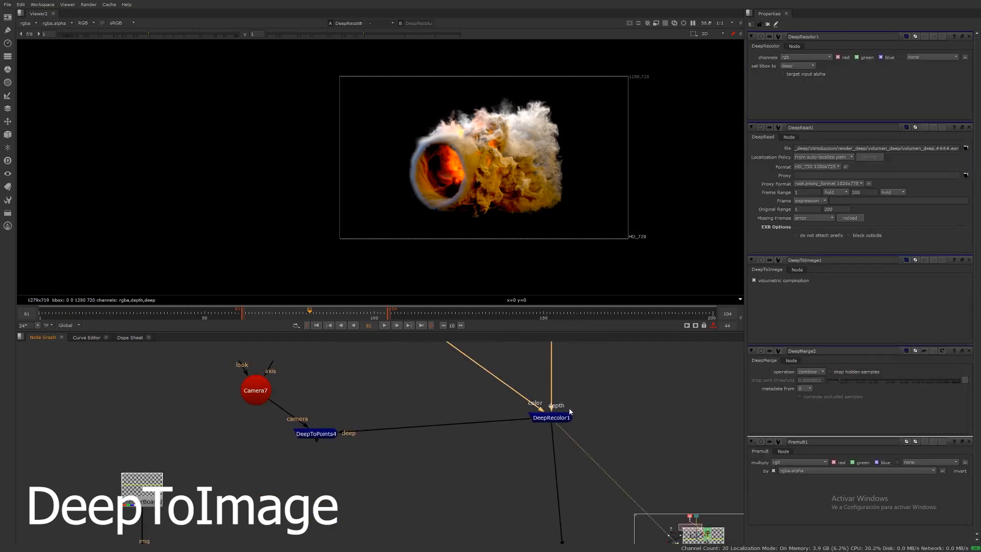
middle_drag(564, 458, 568, 341)
scroll(586, 457, down, 3)
middle_drag(586, 539, 574, 431)
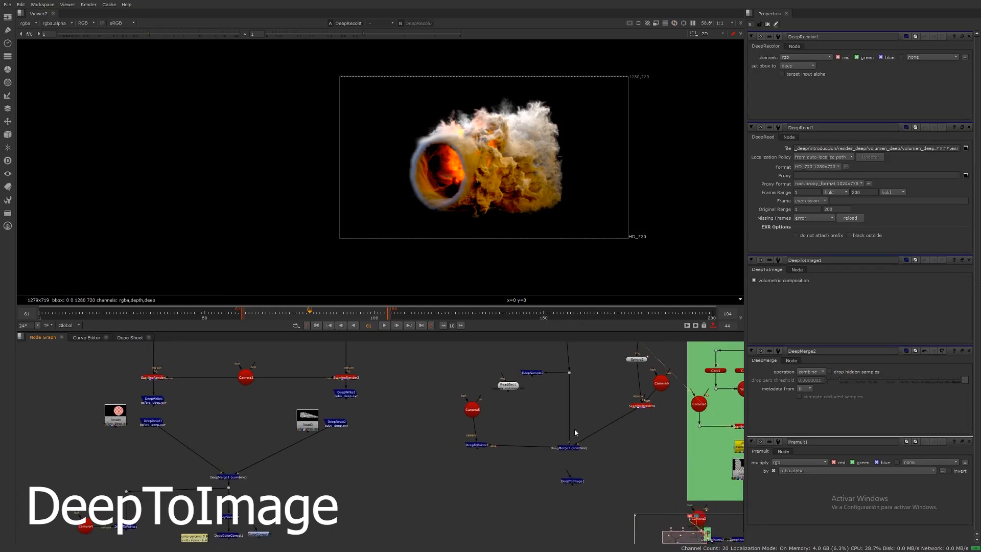
scroll(575, 431, up, 3)
click(574, 466)
key(1)
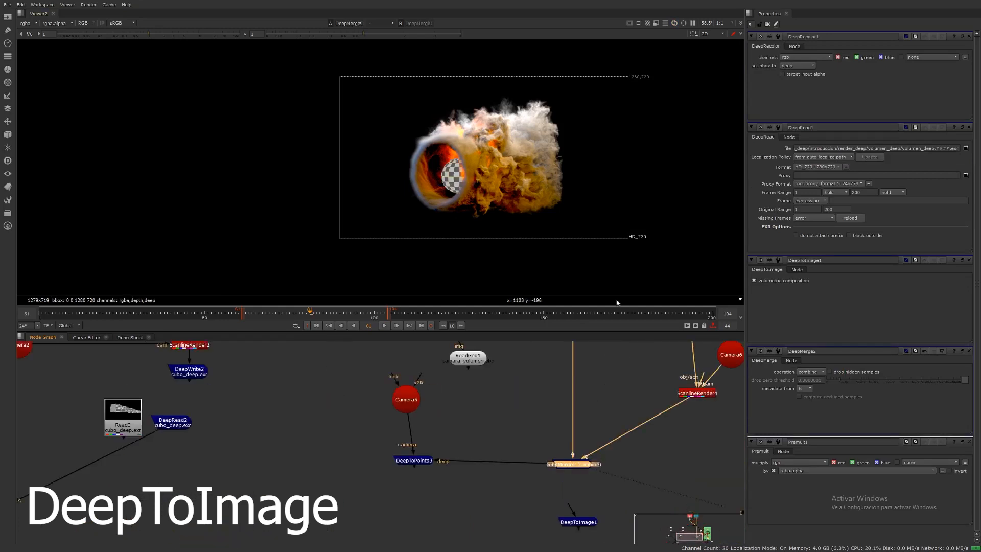
middle_drag(590, 420, 545, 461)
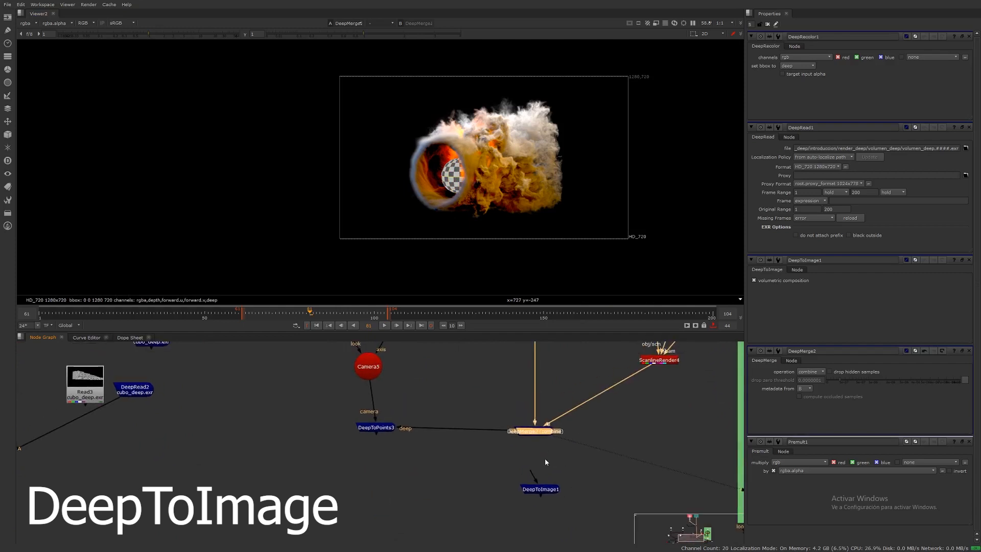
Step: Connect the DeepToImage1 node beneath DeepMerge2 and position it under the merge
drag(542, 489, 539, 523)
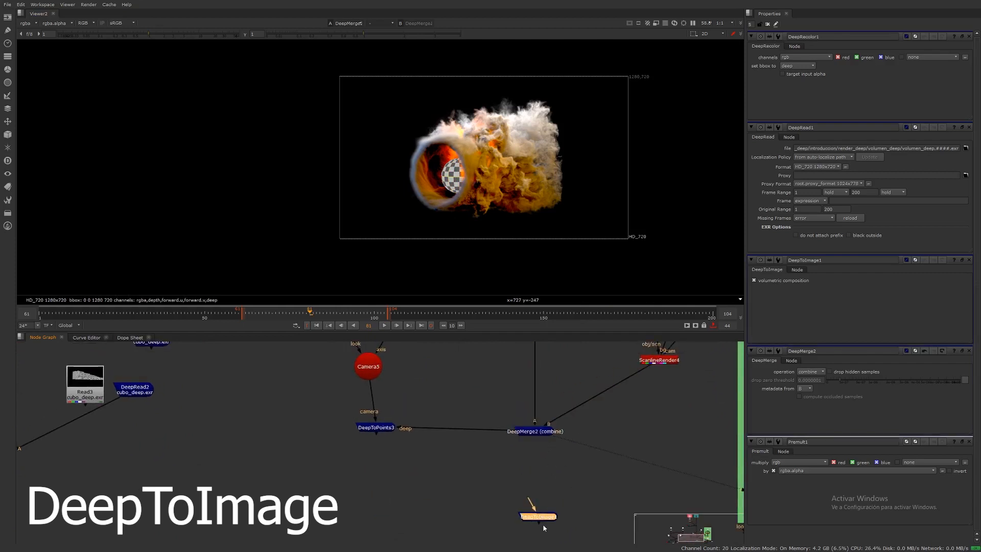
click(534, 437)
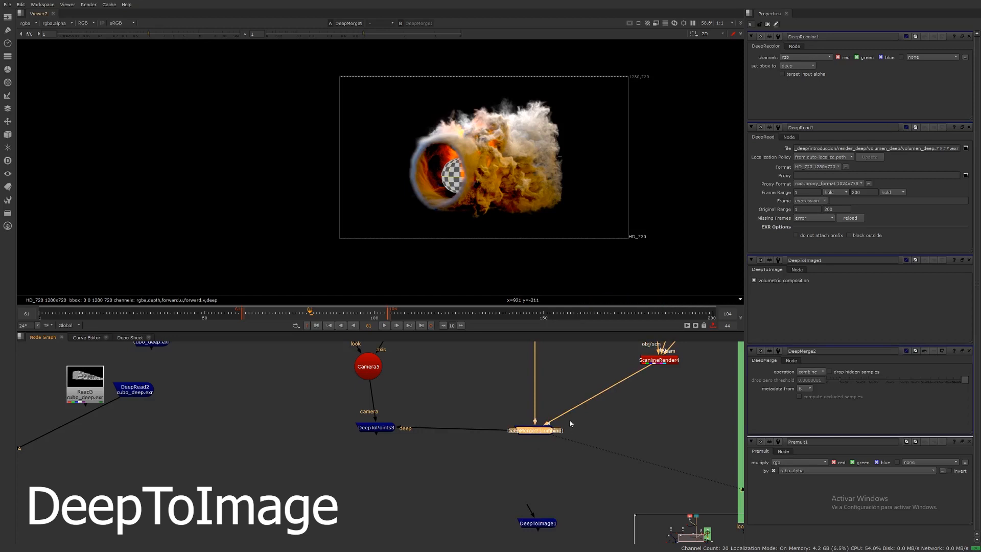
drag(540, 532, 559, 458)
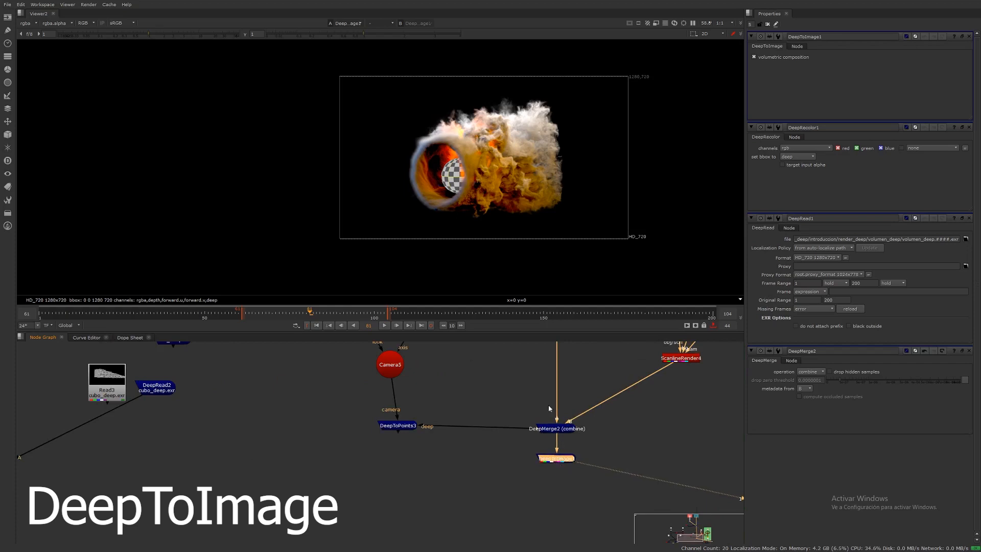
middle_drag(562, 459, 522, 473)
Step: Survey the node graph around the render rgba and render deep backdrops and the ScanlineRender setup
scroll(521, 432, down, 6)
middle_drag(537, 391, 567, 407)
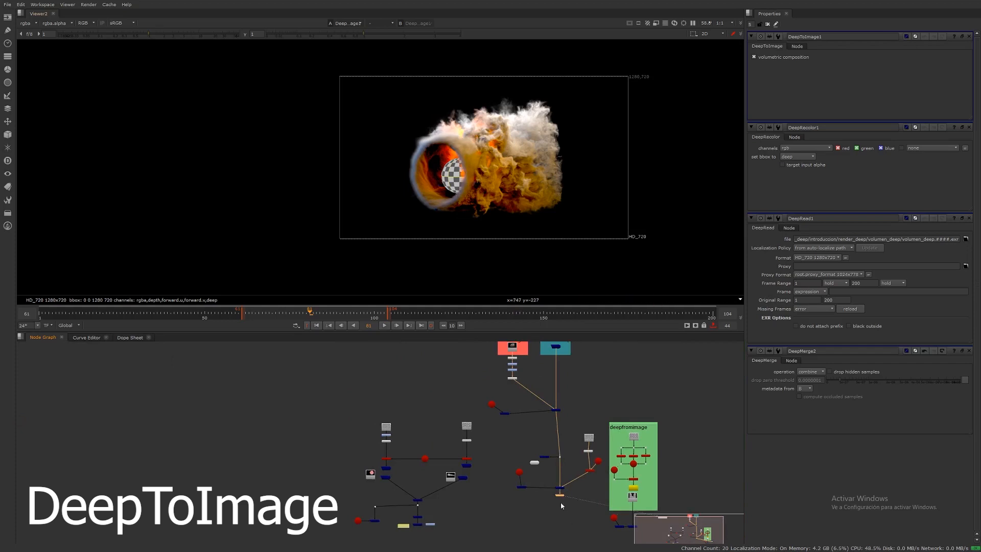
scroll(561, 505, up, 5)
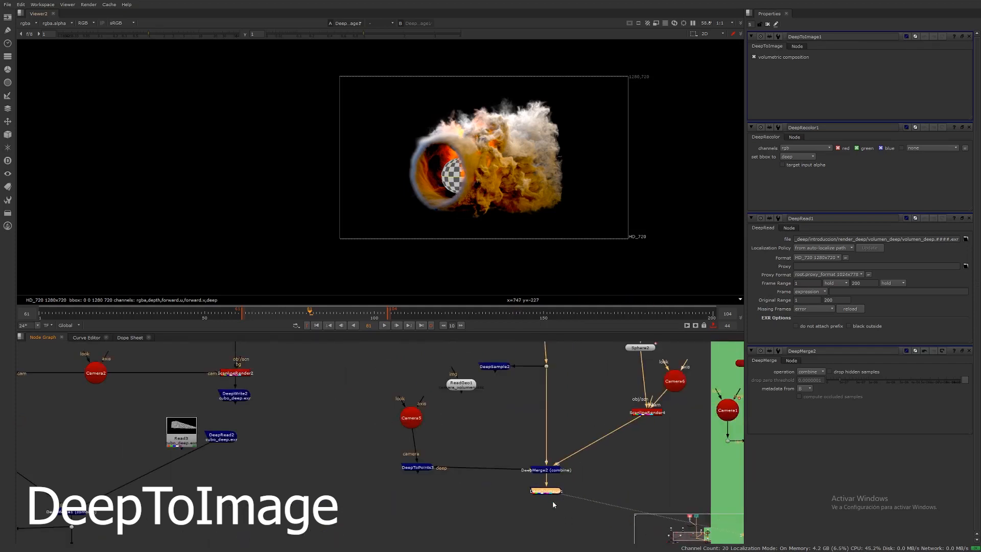
middle_drag(555, 510, 541, 465)
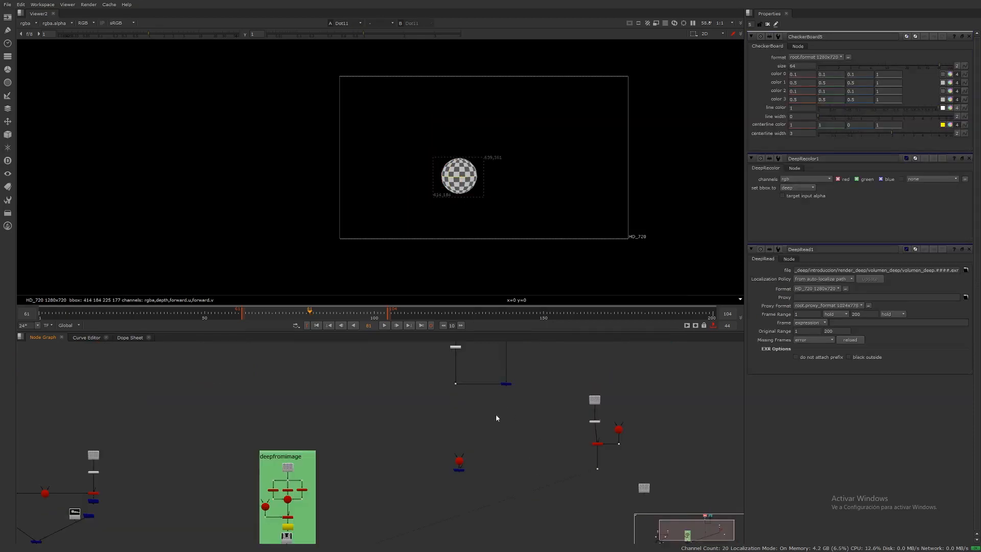
middle_drag(495, 418, 504, 458)
key(space)
scroll(486, 298, up, 8)
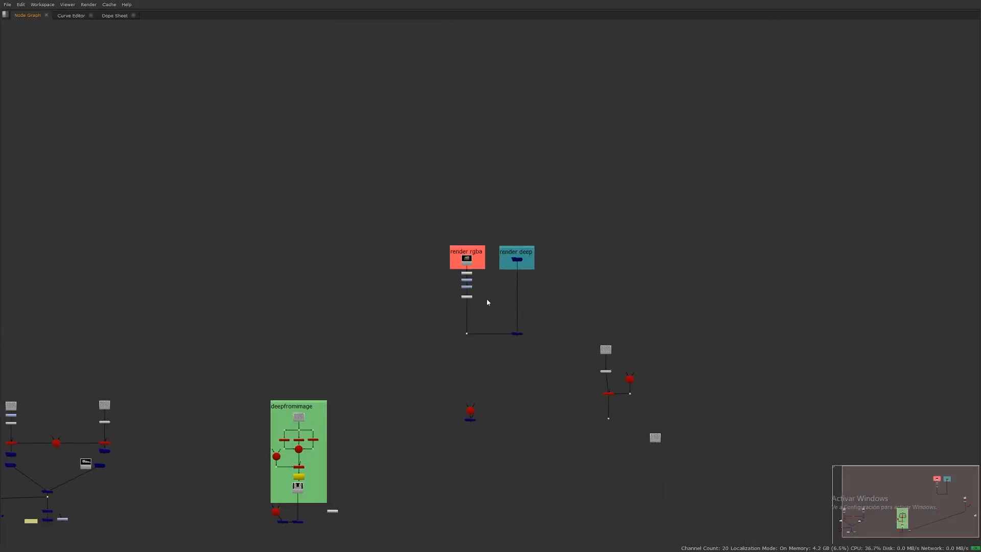
middle_drag(493, 132, 486, 129)
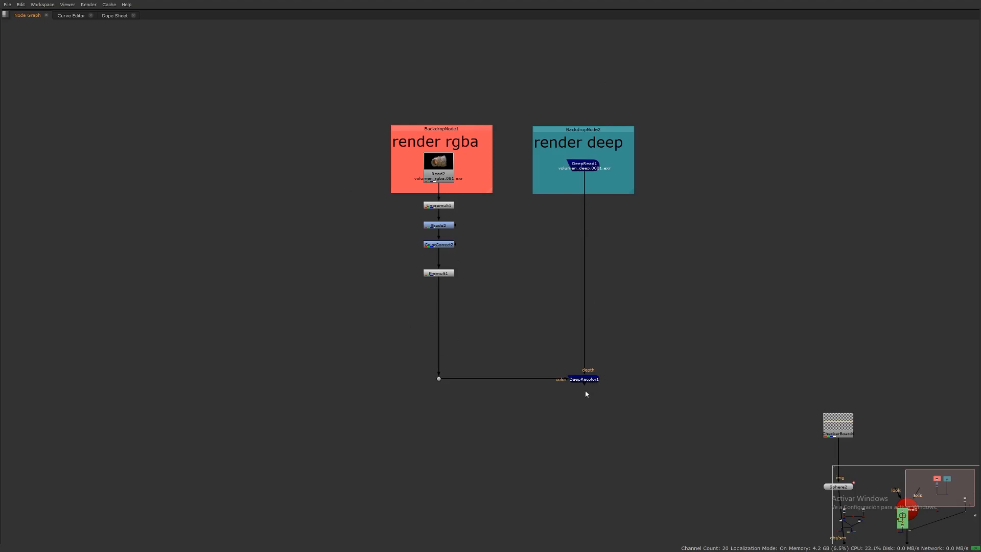
scroll(587, 394, down, 6)
scroll(593, 313, up, 3)
drag(650, 280, 793, 466)
drag(712, 327, 735, 233)
click(763, 361)
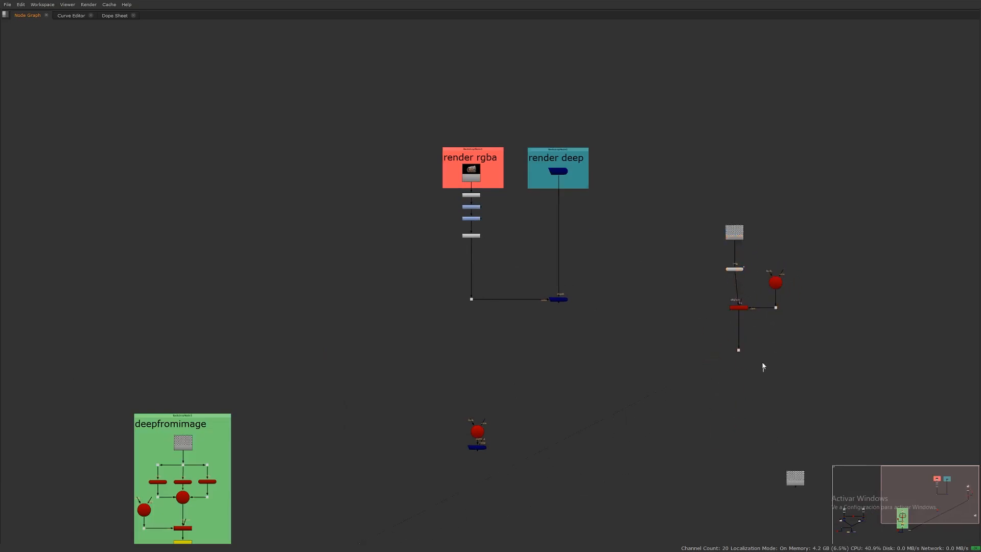
drag(743, 310, 738, 310)
scroll(568, 332, up, 1)
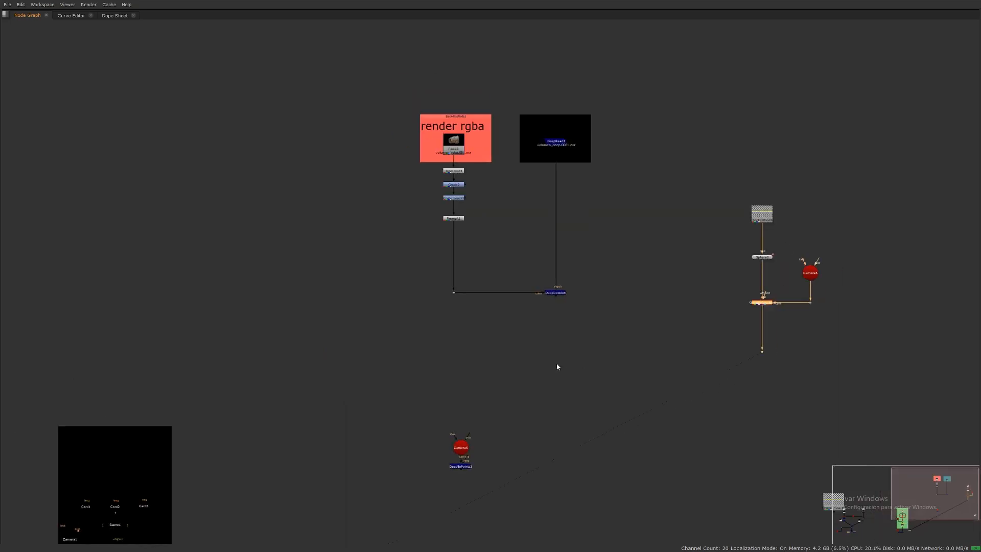
Step: Add a DeepHoldout node with DeepRecolor1 as its main input and the ScanlineRender output as holdout
key(Tab)
text(dee)
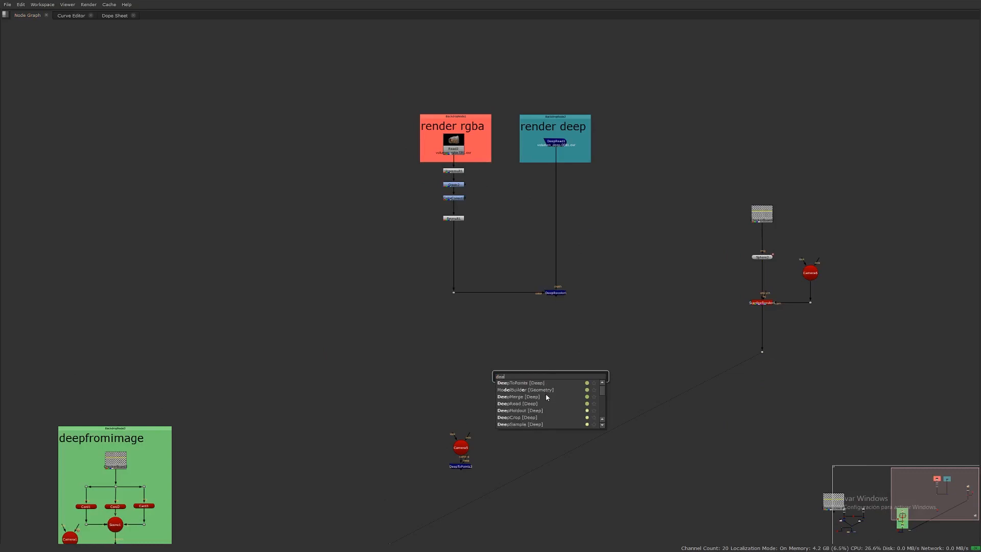
text(phol)
key(Return)
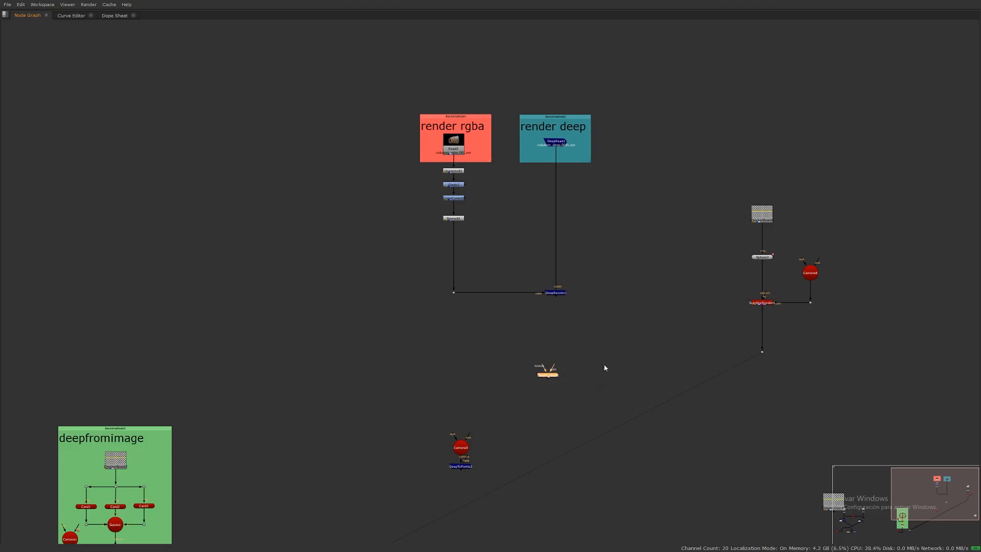
drag(543, 367, 761, 351)
drag(552, 368, 556, 294)
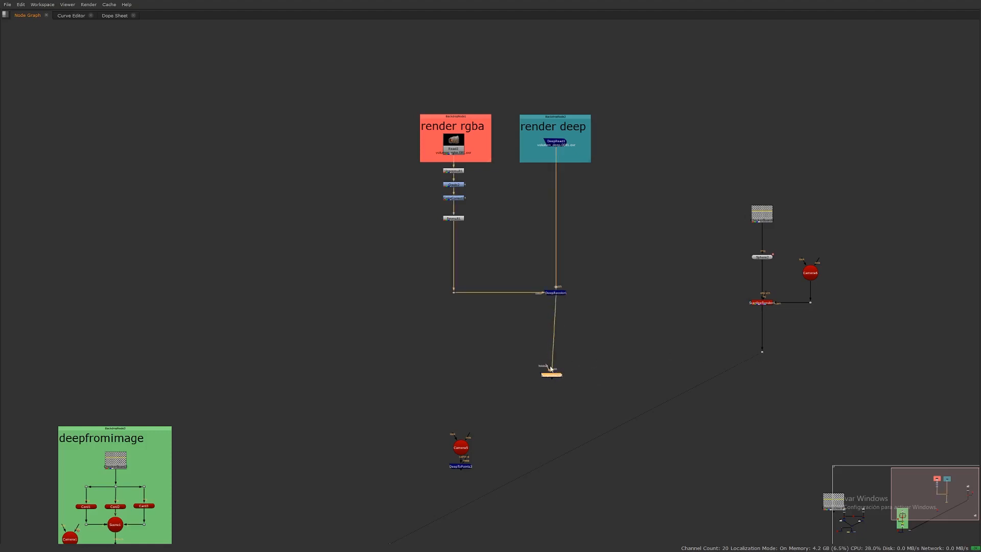
drag(551, 368, 762, 352)
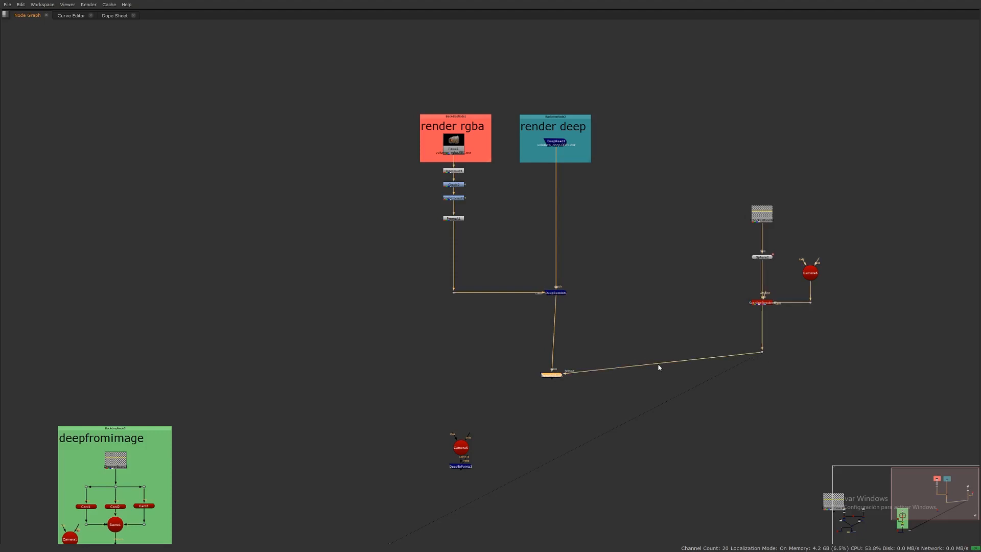
Step: View the DeepHoldout1 output in the viewer and inspect the held-out smoke
key(space)
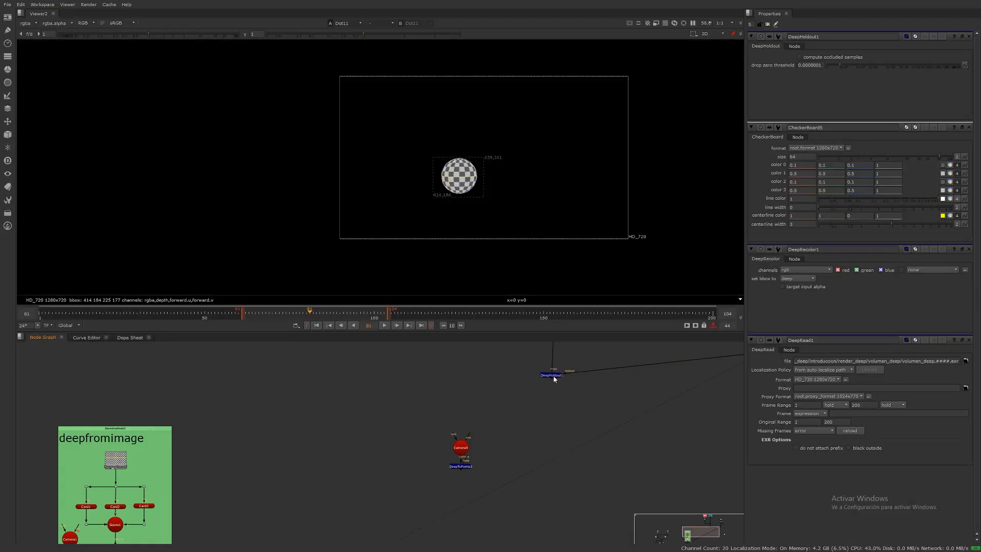
key(1)
scroll(484, 147, up, 5)
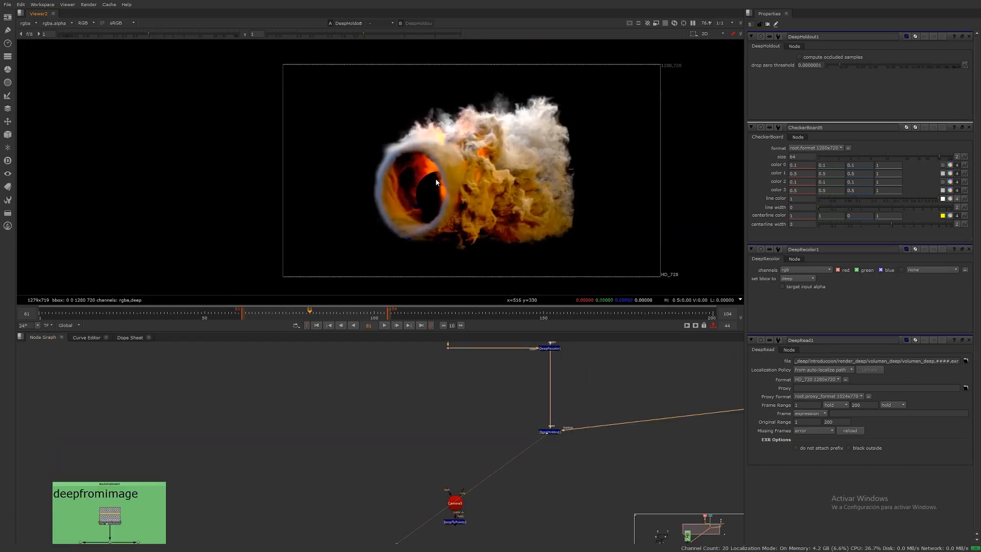
scroll(389, 174, up, 4)
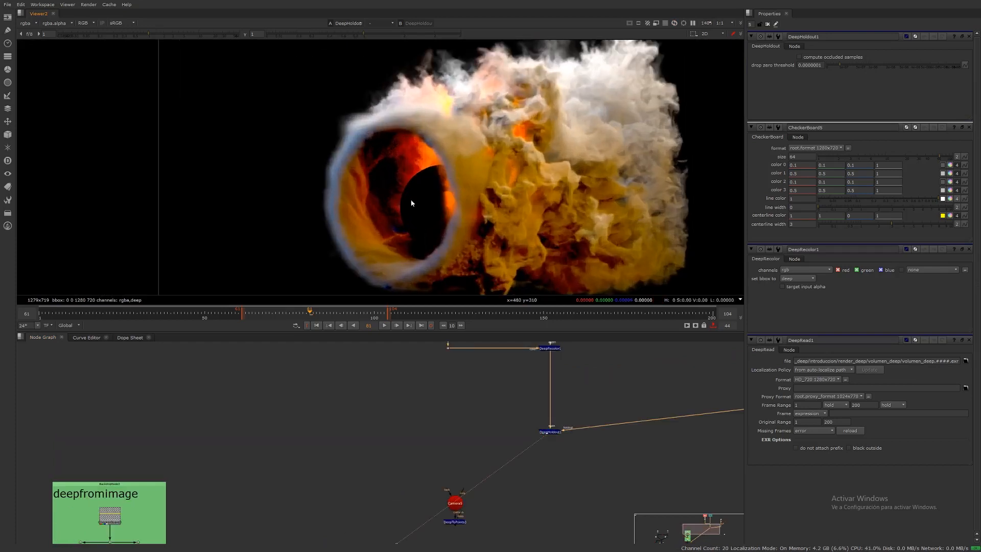
middle_drag(582, 430, 481, 431)
scroll(481, 431, down, 3)
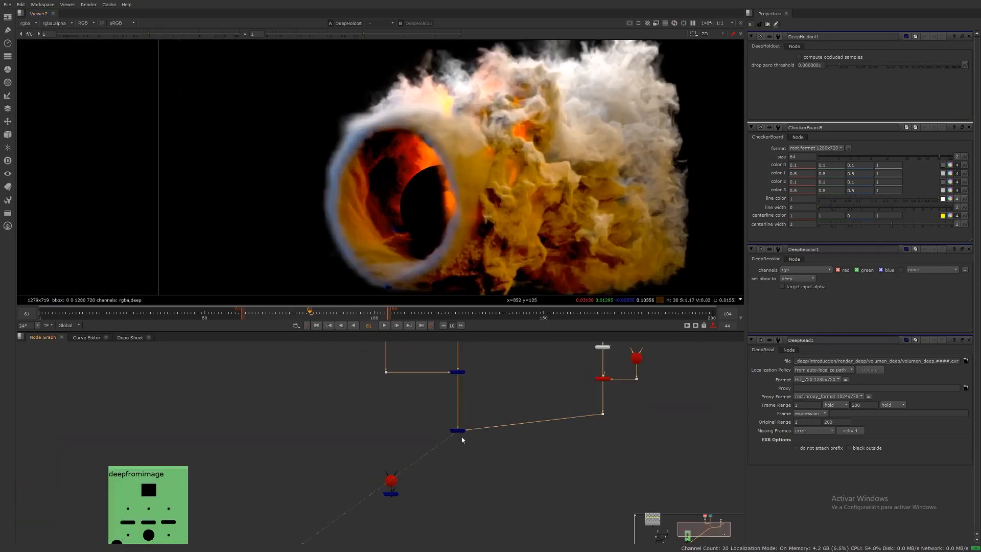
drag(461, 431, 462, 421)
click(466, 409)
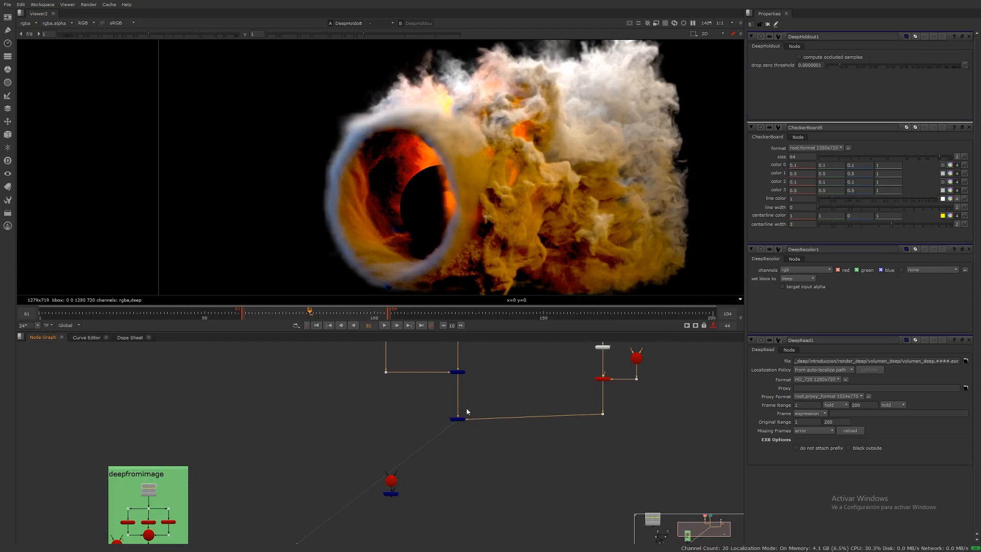
scroll(482, 205, down, 1)
scroll(482, 206, down, 5)
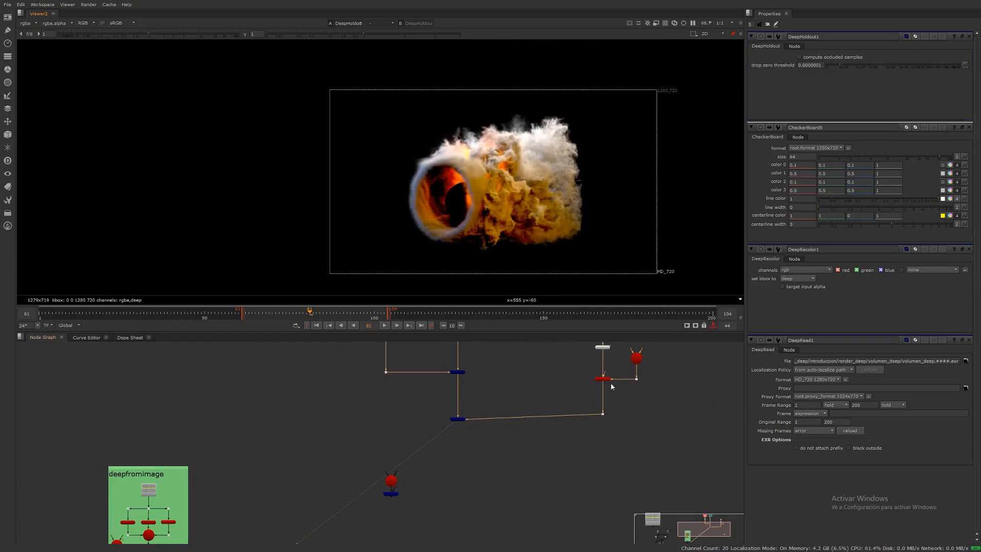
Step: Insert a dot to route the holdout pipe from ScanlineRender into DeepHoldout1 at a right angle
drag(604, 417, 527, 423)
scroll(503, 409, up, 4)
middle_drag(601, 394, 584, 422)
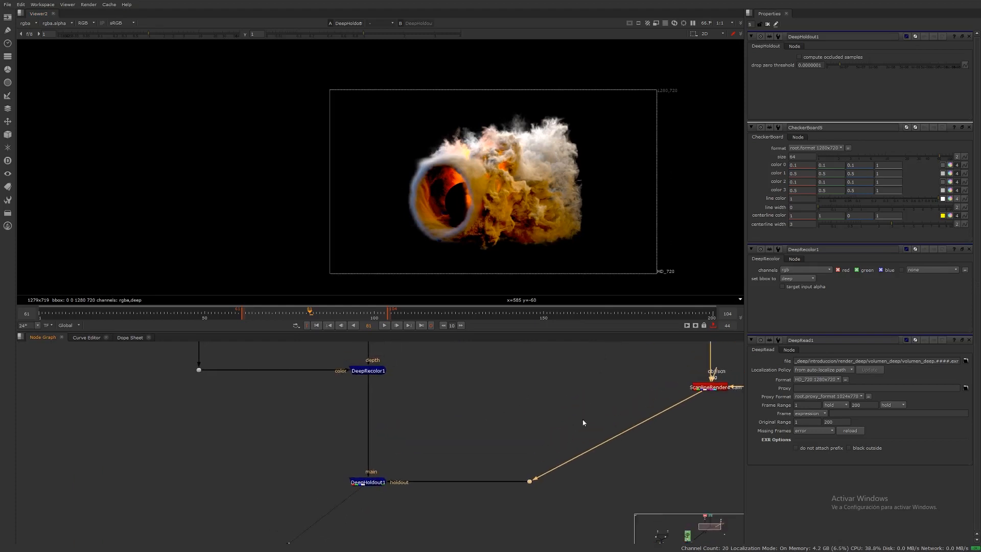
ctrl+drag(617, 437, 529, 387)
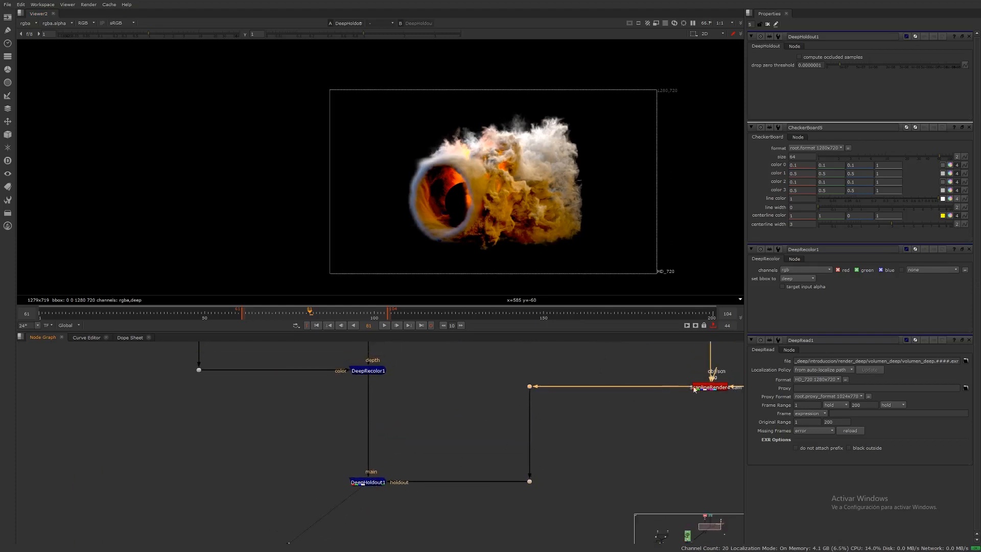
middle_drag(392, 482, 416, 414)
Step: Add a Merge node under DeepHoldout1 and connect the ScanlineRender output to its other input through a dot
click(379, 507)
key(m)
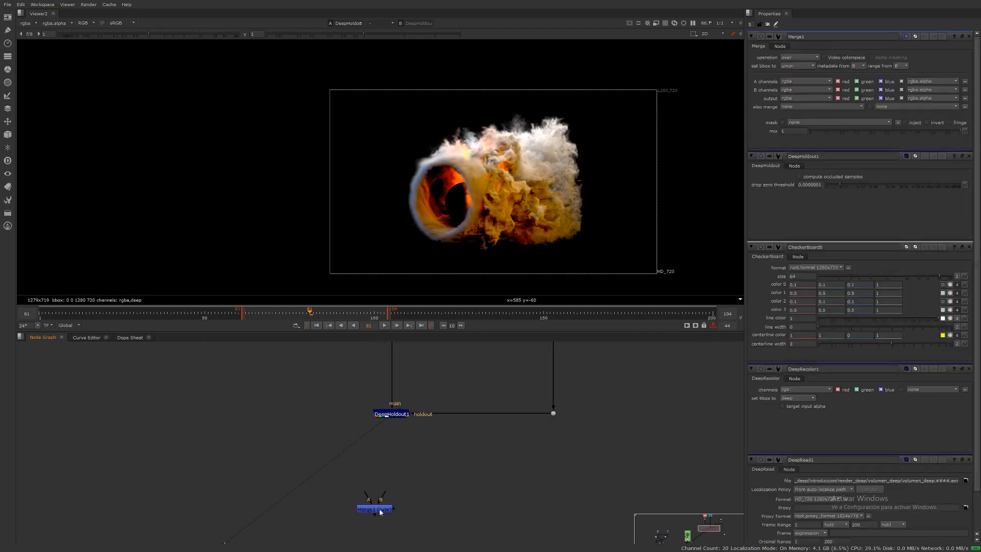
drag(380, 512, 391, 415)
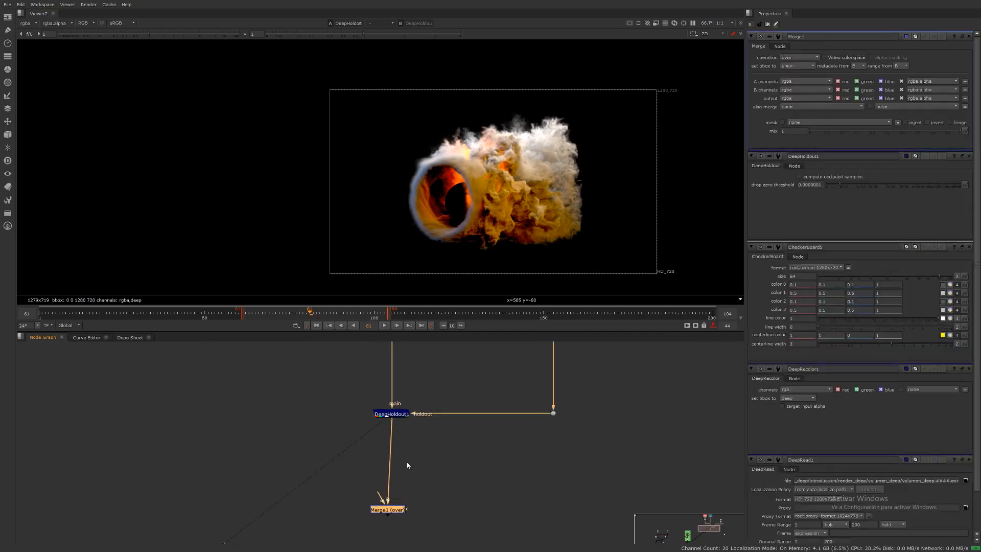
scroll(393, 479, down, 3)
drag(393, 478, 566, 393)
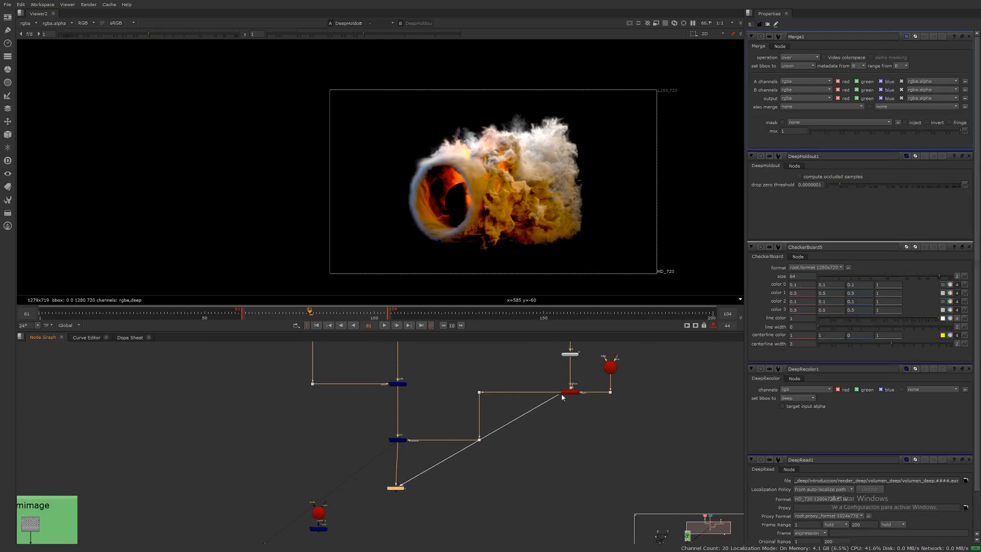
ctrl+drag(494, 440, 572, 489)
Step: View Merge1 and swap its A and B inputs so the smoke sits over the sphere
click(399, 489)
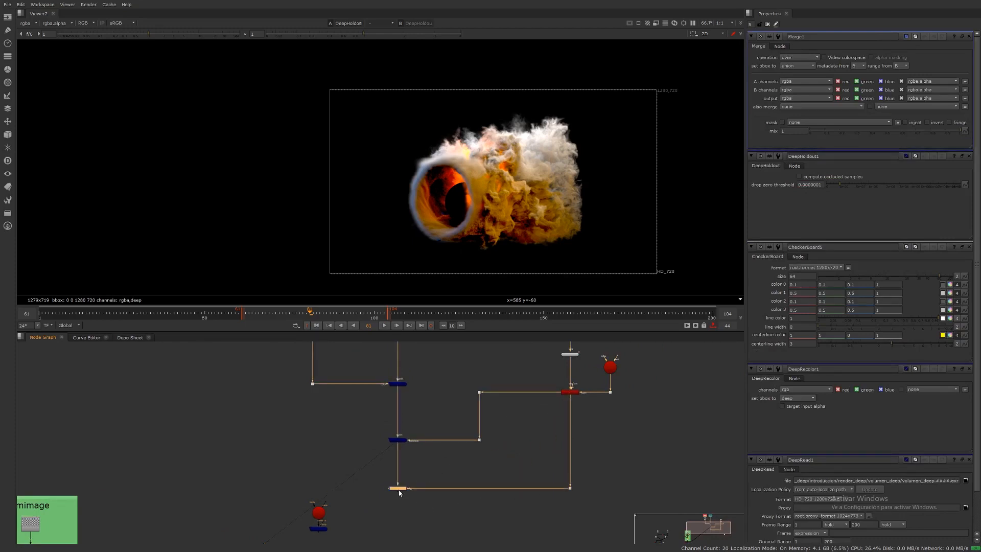
key(1)
click(443, 538)
scroll(398, 489, up, 5)
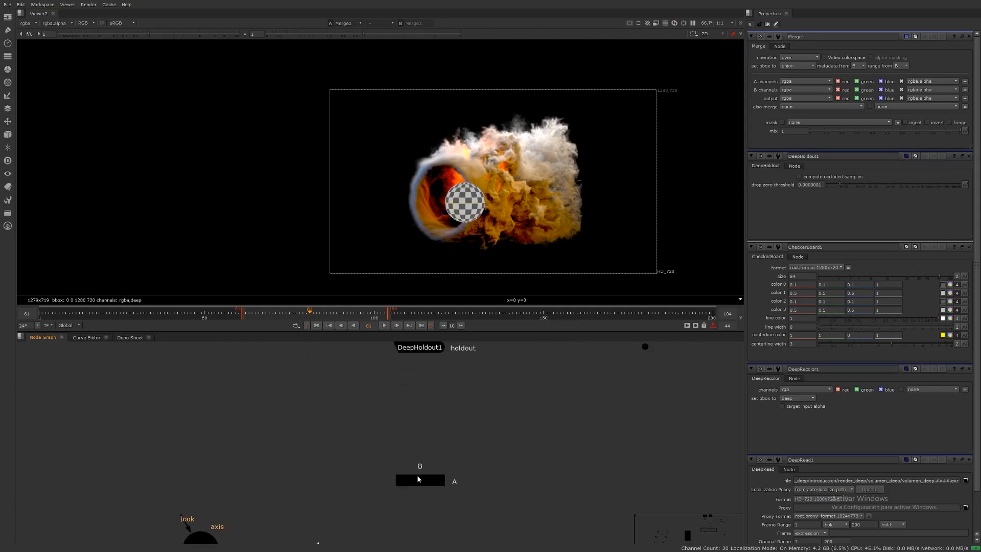
click(424, 485)
key(shift+x)
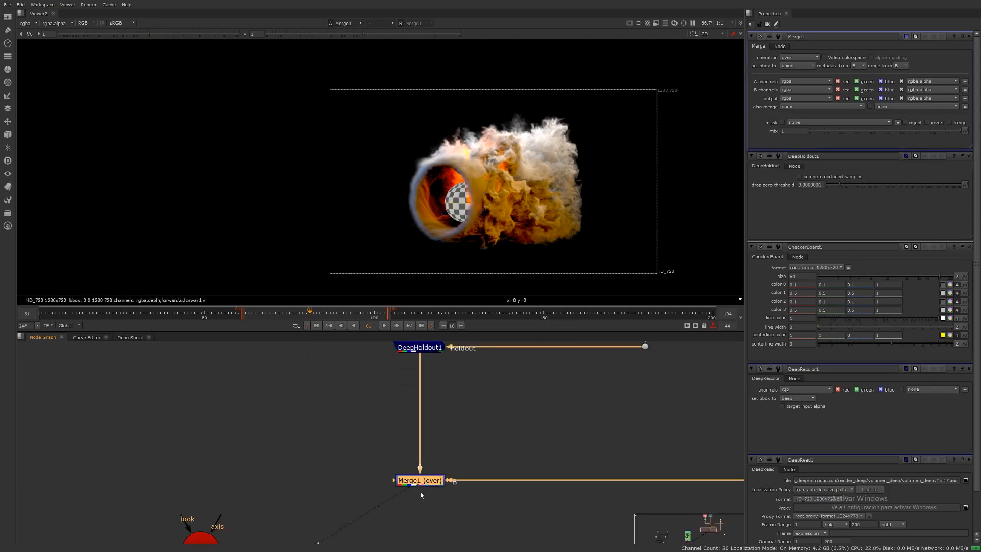
Step: Inspect the merged smoke and checker sphere result in the viewer and node graph
scroll(469, 198, up, 2)
scroll(470, 198, down, 5)
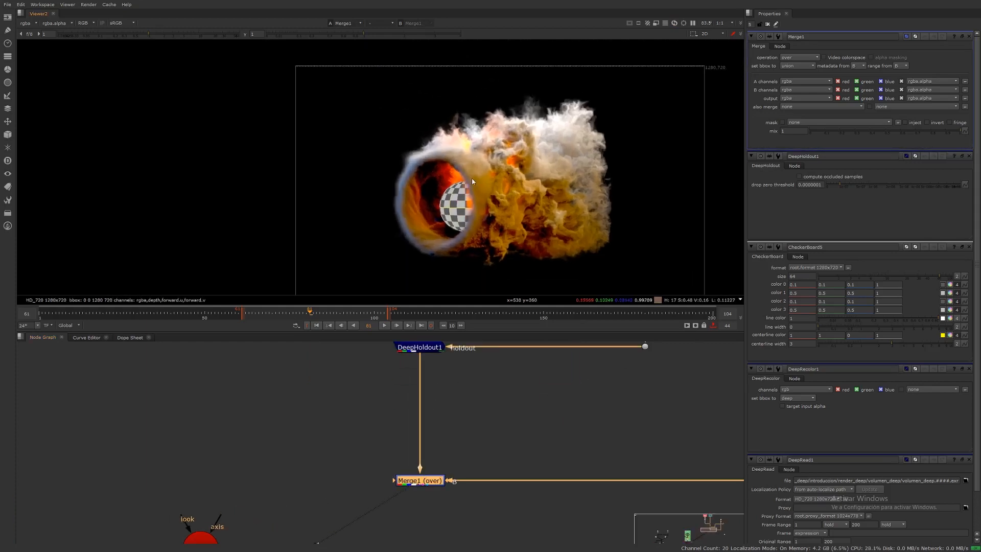
middle_drag(467, 202, 470, 172)
scroll(469, 172, up, 4)
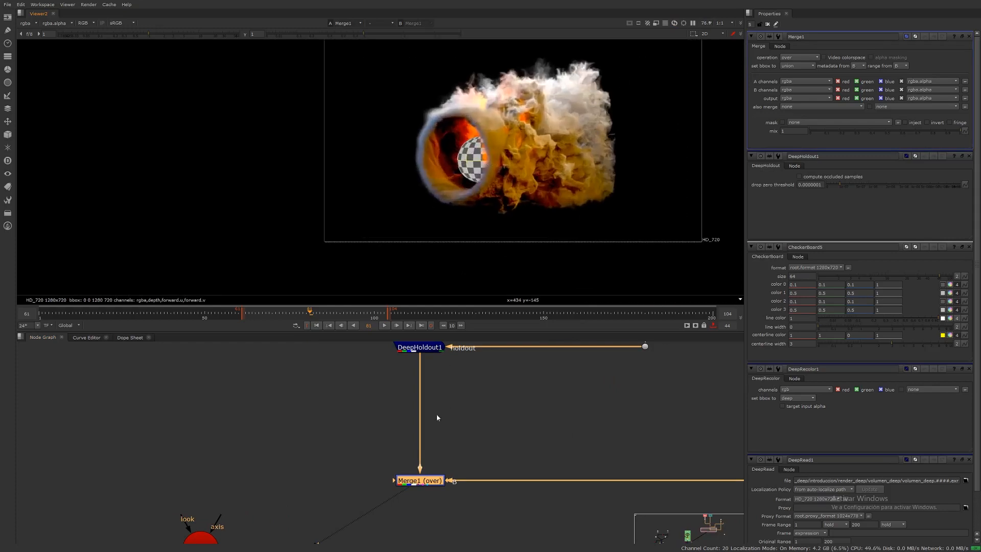
middle_drag(436, 413, 427, 458)
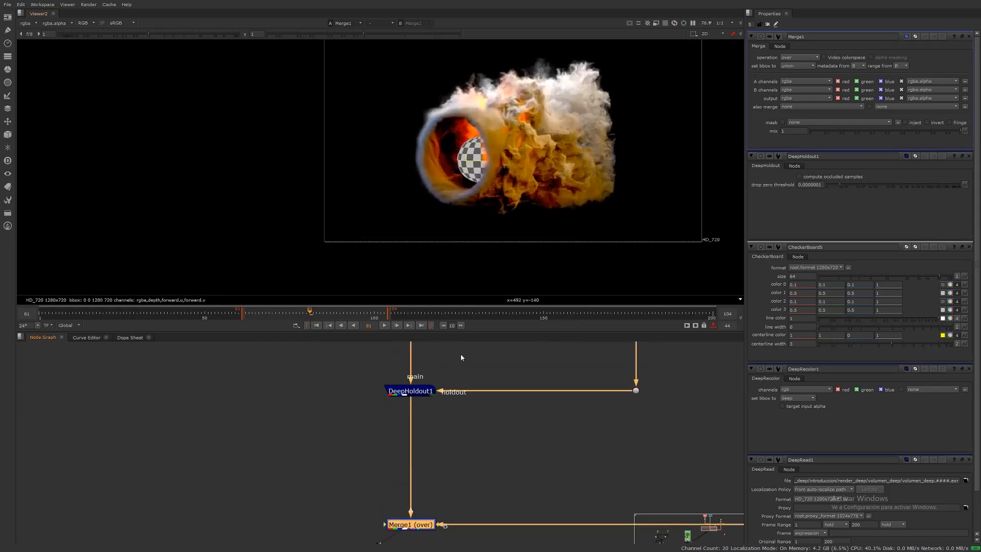
middle_drag(486, 163, 484, 134)
scroll(485, 134, down, 5)
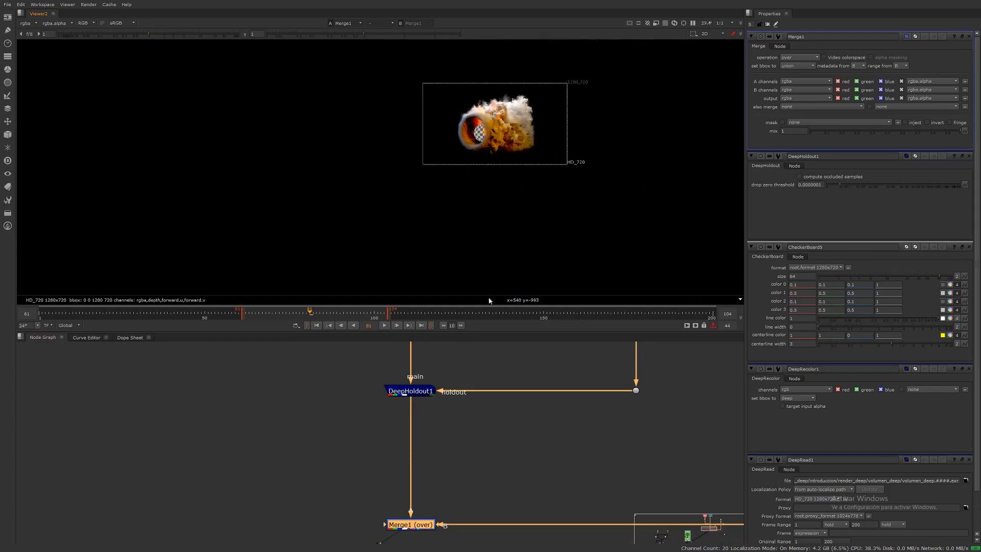
middle_drag(425, 468, 404, 457)
scroll(405, 459, down, 4)
scroll(414, 475, up, 2)
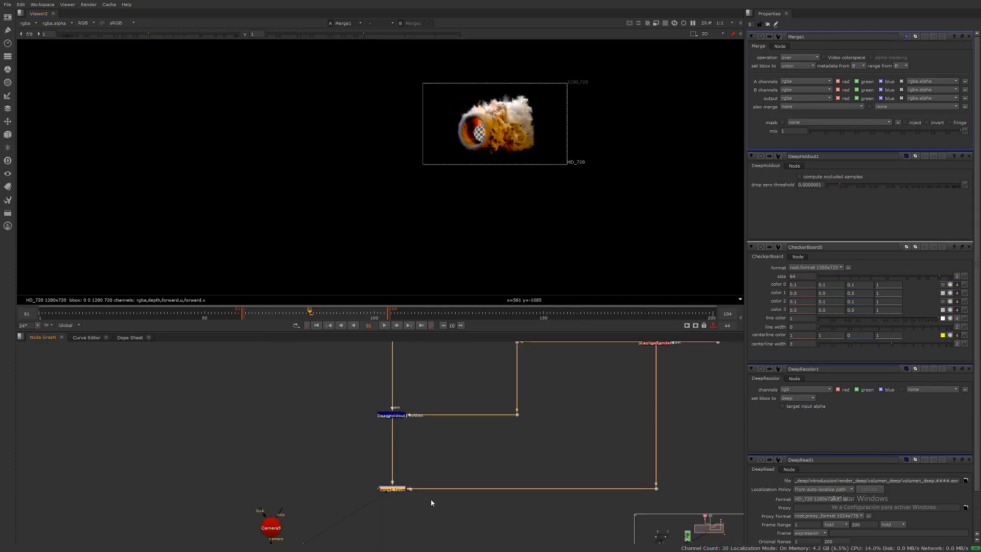
middle_drag(431, 502, 421, 443)
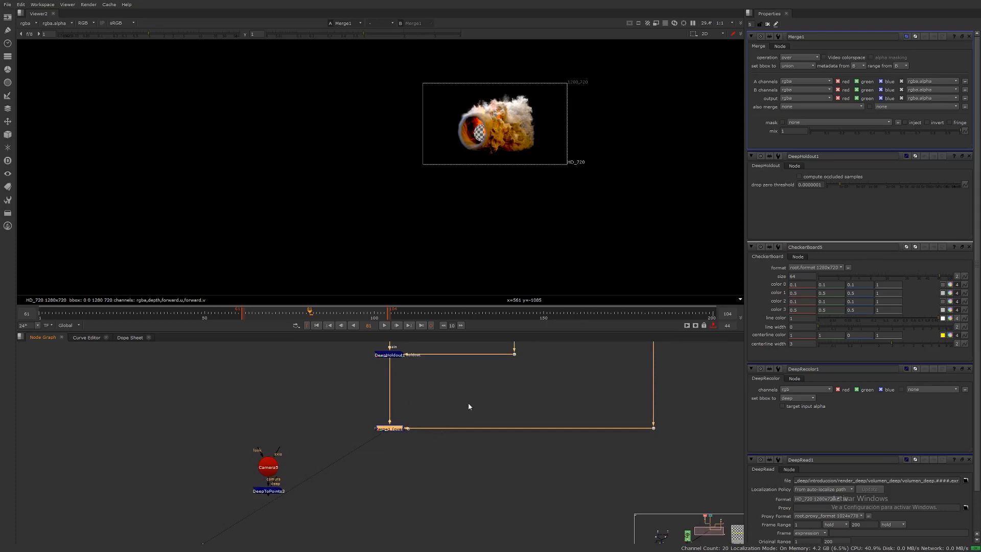
scroll(468, 403, down, 4)
scroll(443, 447, up, 2)
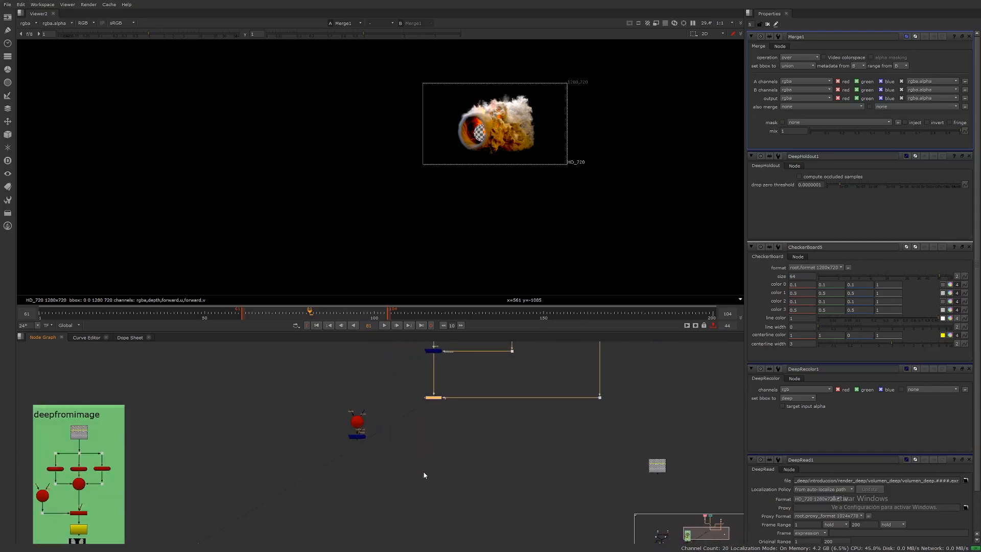
Step: Add a Merge node under Merge1 with the checkerboard connected as its background, and view the result
click(424, 475)
key(m)
drag(424, 466, 435, 398)
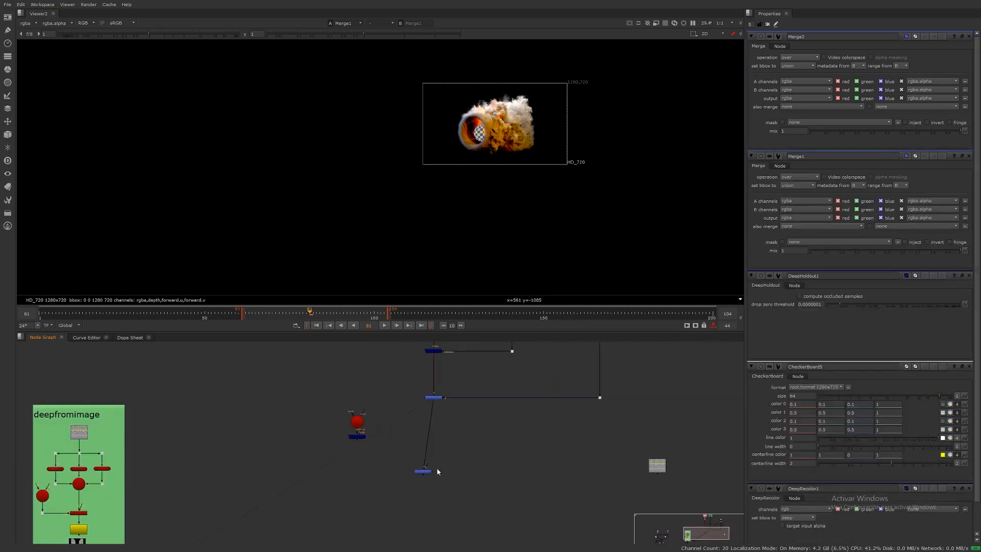
drag(438, 465, 656, 465)
drag(432, 475, 438, 478)
key(1)
click(485, 512)
middle_drag(495, 207, 495, 256)
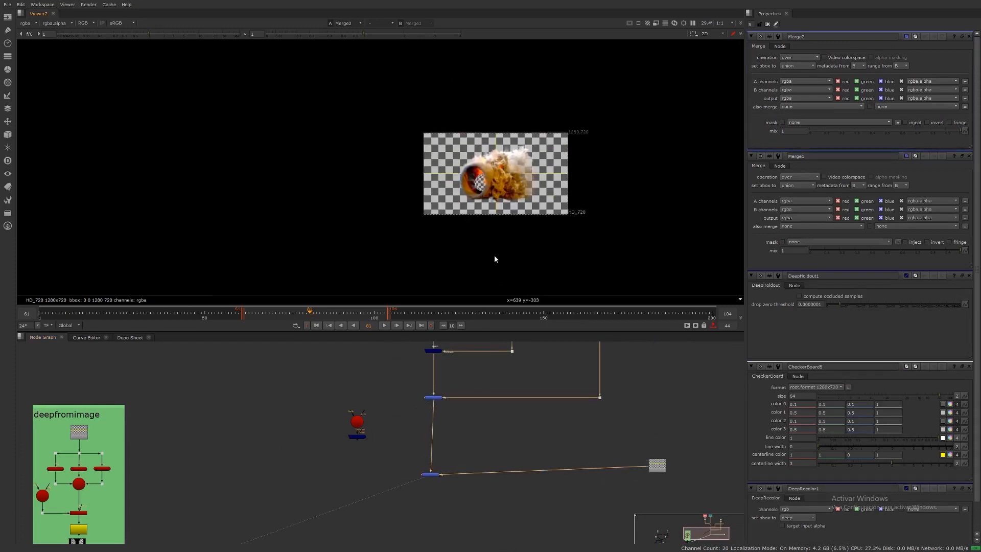
Step: Inspect the composite over the checkerboard in the viewer and around the node graph
scroll(503, 165, up, 4)
drag(657, 465, 668, 461)
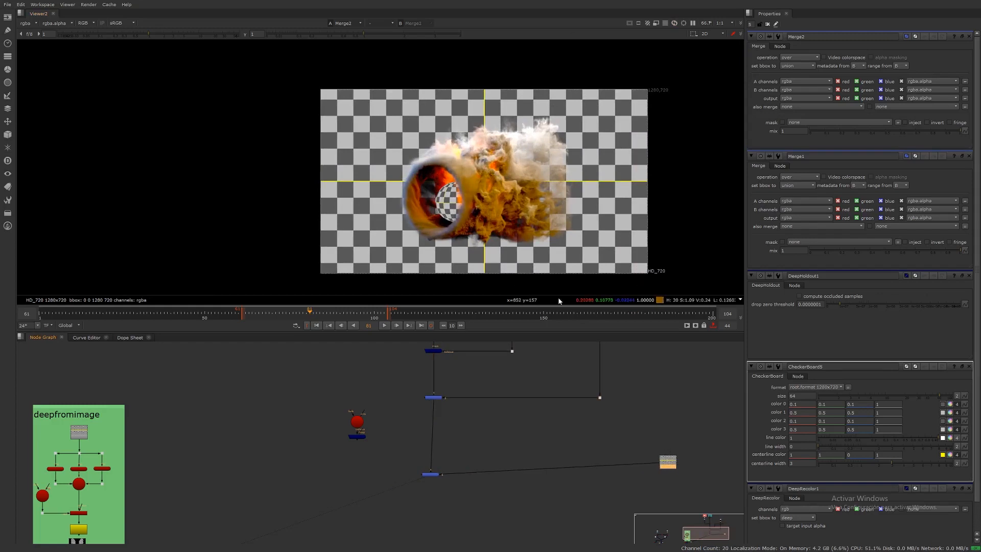
middle_drag(553, 431, 568, 477)
scroll(548, 419, down, 3)
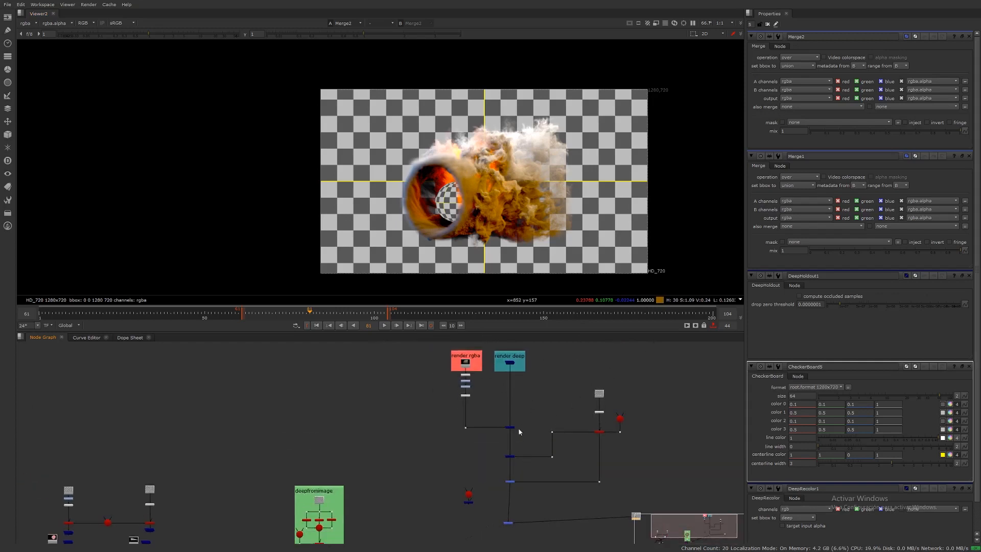
middle_drag(519, 432, 523, 419)
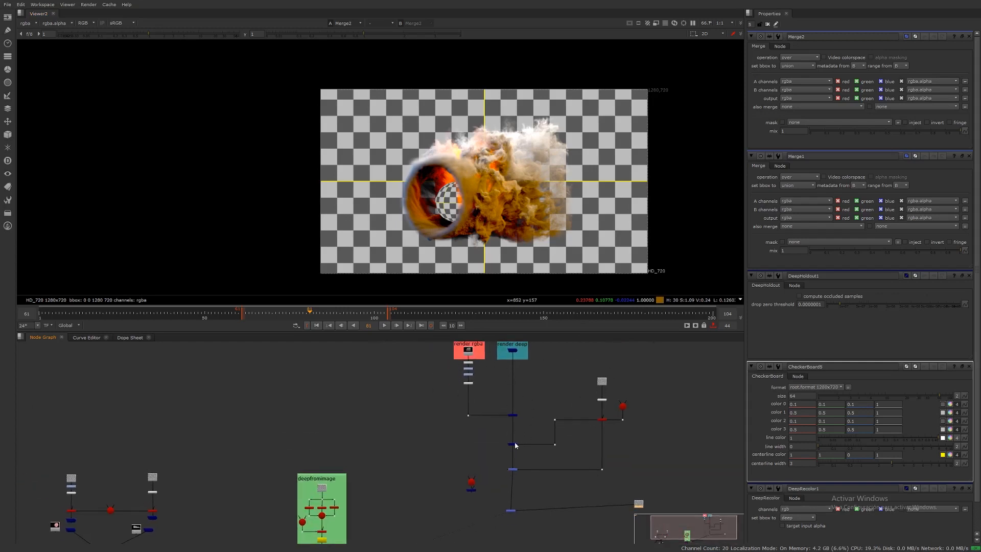
scroll(511, 472, up, 5)
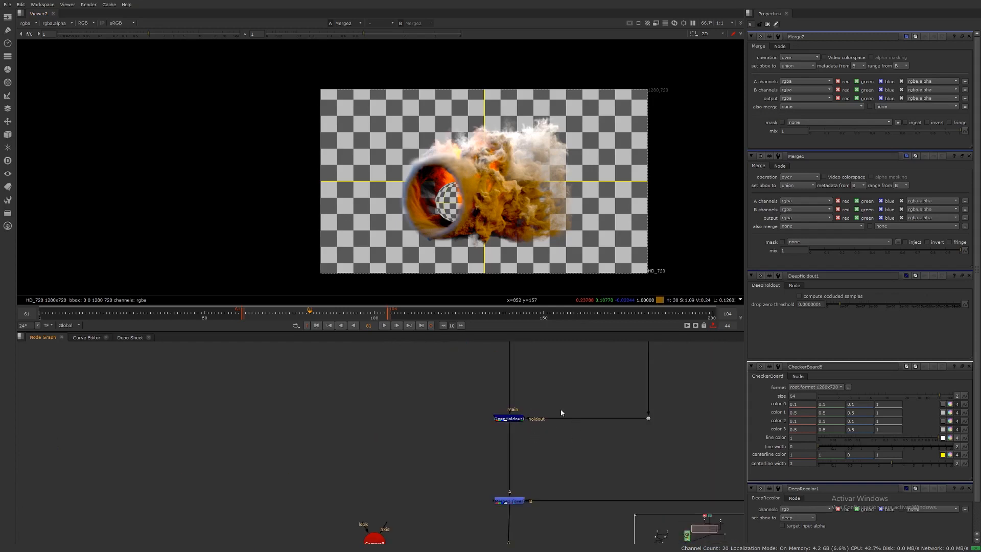
middle_drag(560, 409, 519, 393)
scroll(519, 393, down, 4)
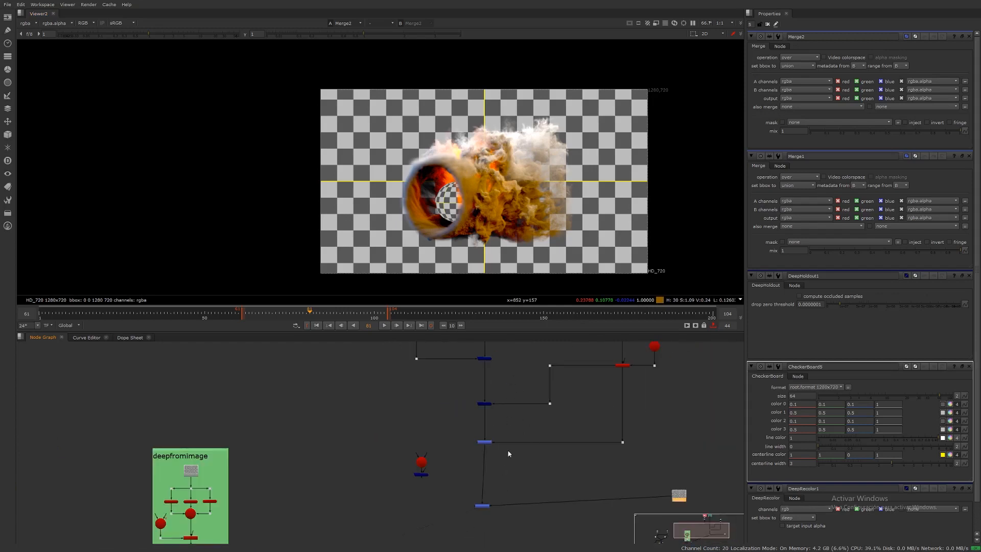
scroll(485, 417, up, 4)
Step: Insert a Write node below DeepHoldout1, set its channels to rgba, and view its output
click(487, 397)
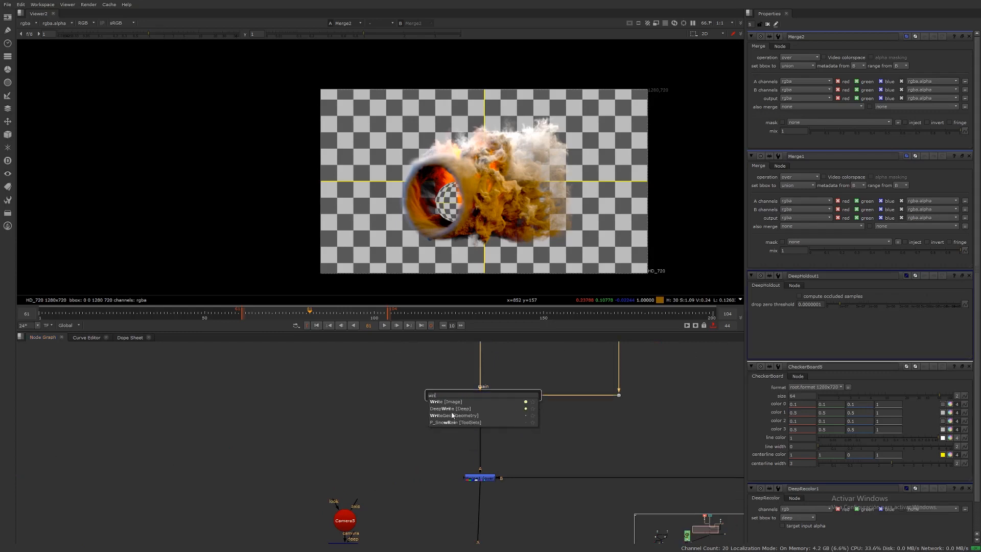
key(w)
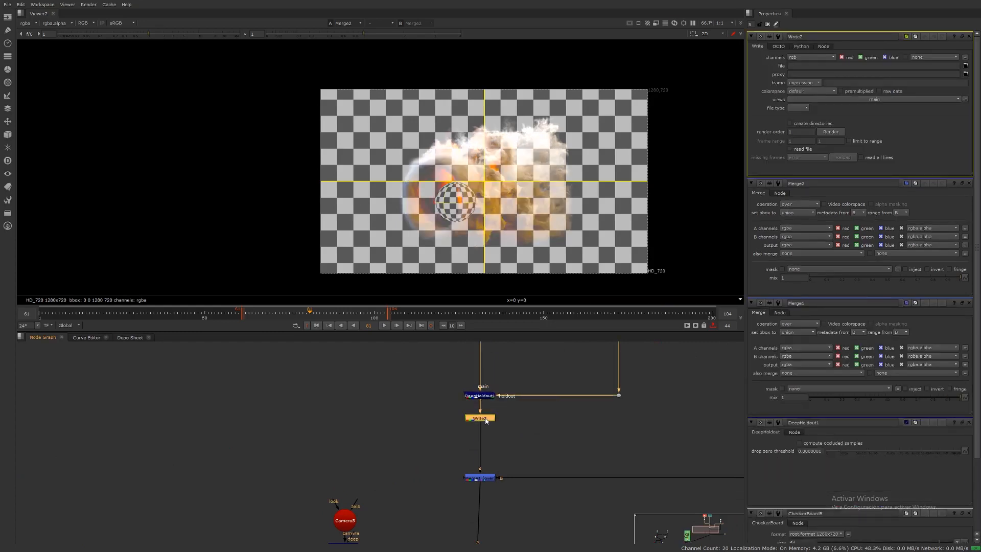
click(816, 57)
click(813, 90)
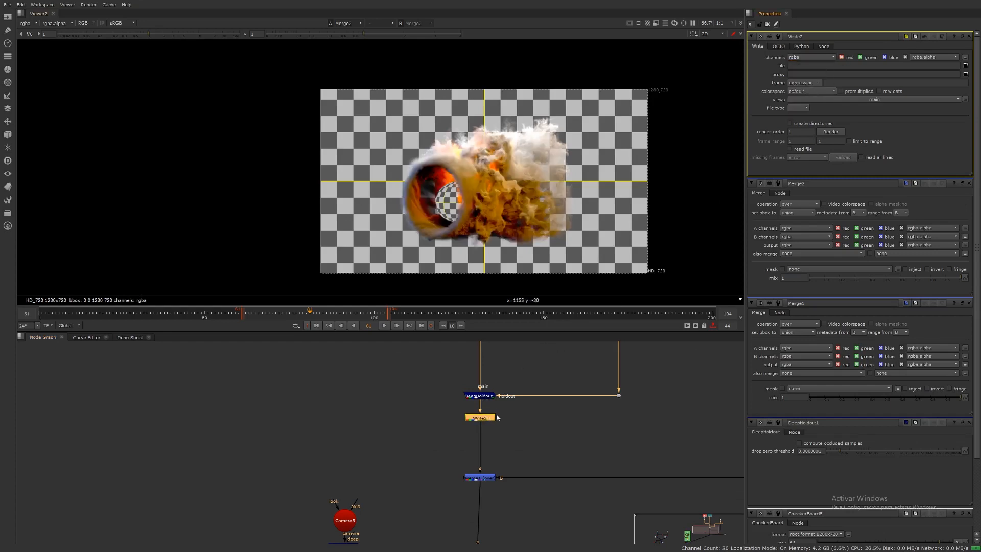
key(1)
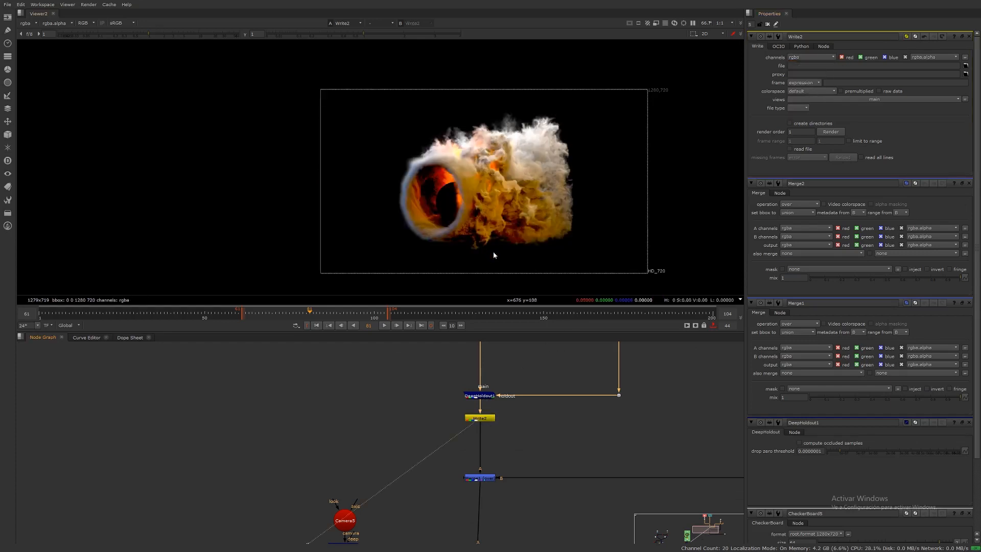
click(484, 398)
key(1)
click(484, 418)
key(1)
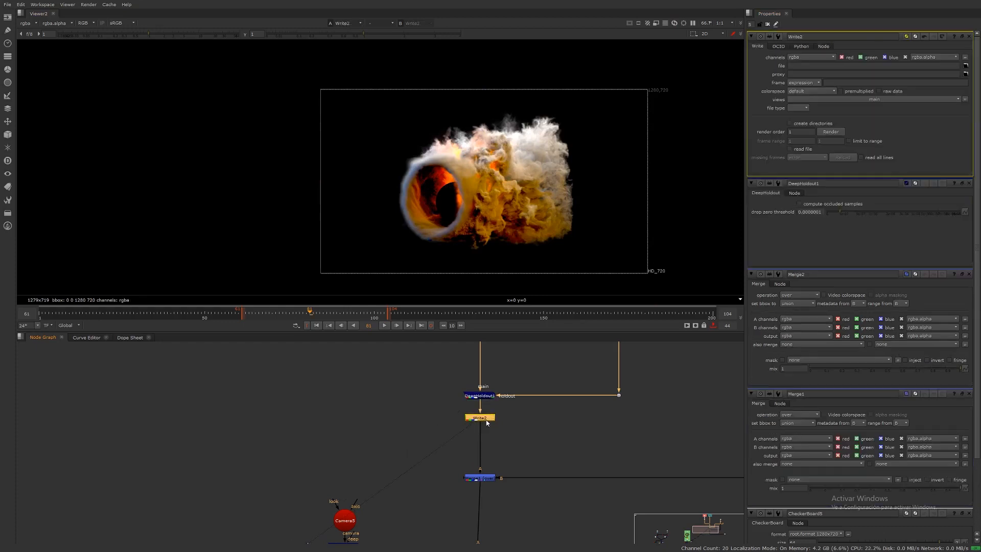
scroll(483, 433, down, 5)
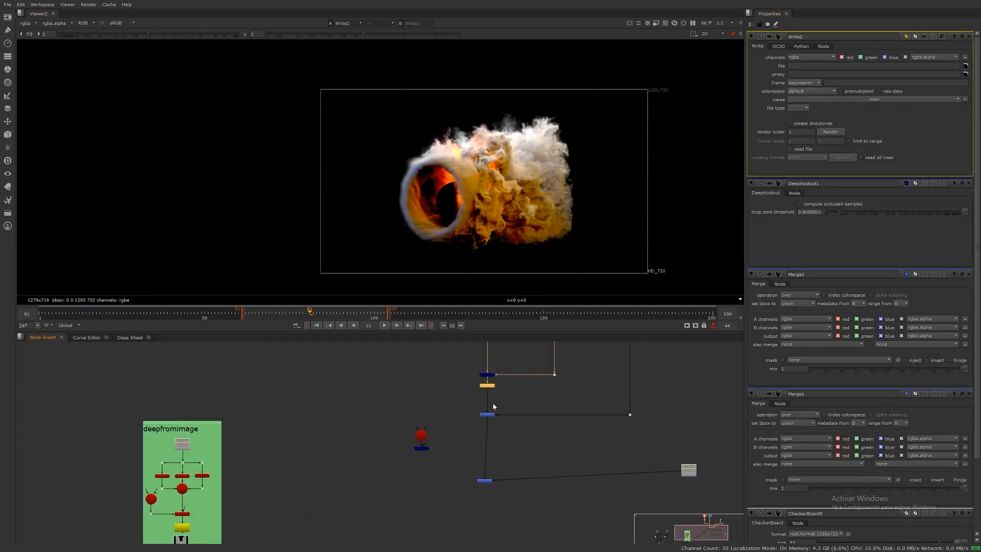
scroll(500, 426, down, 3)
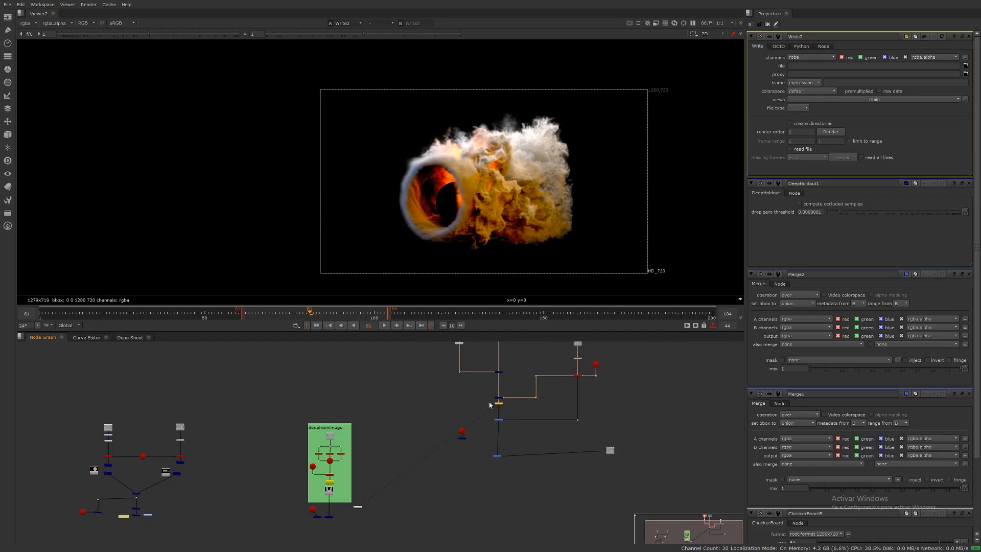
middle_drag(508, 393, 515, 435)
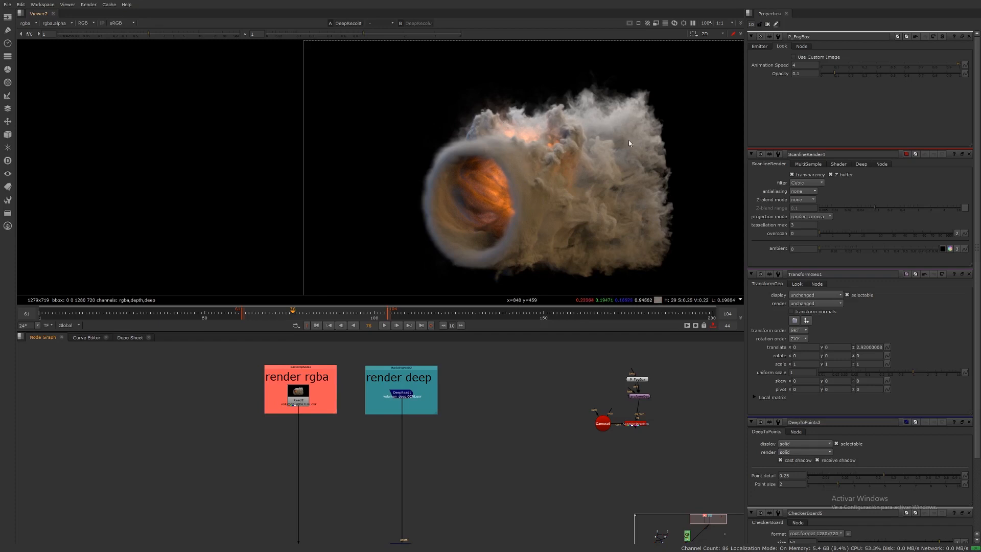
middle_drag(572, 169, 460, 166)
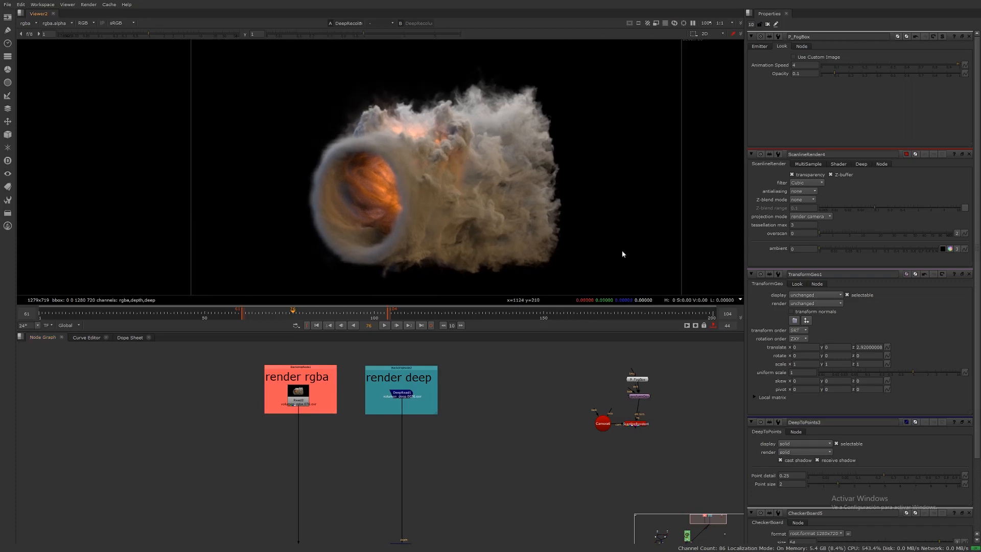
middle_drag(656, 407, 616, 416)
Step: Examine the fog box scene in the 3D viewer, then view the ScanlineRender4 output in 2D
key(Tab)
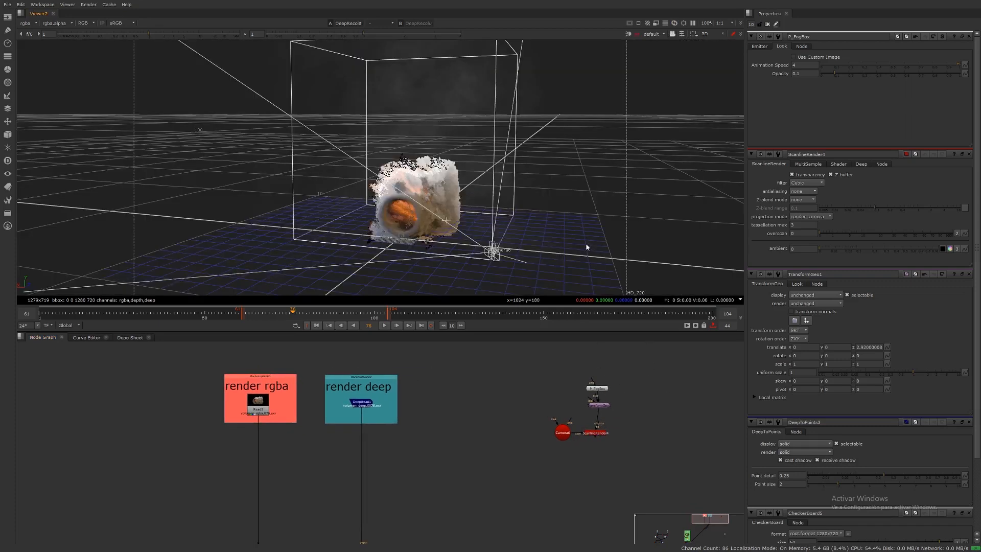
click(601, 390)
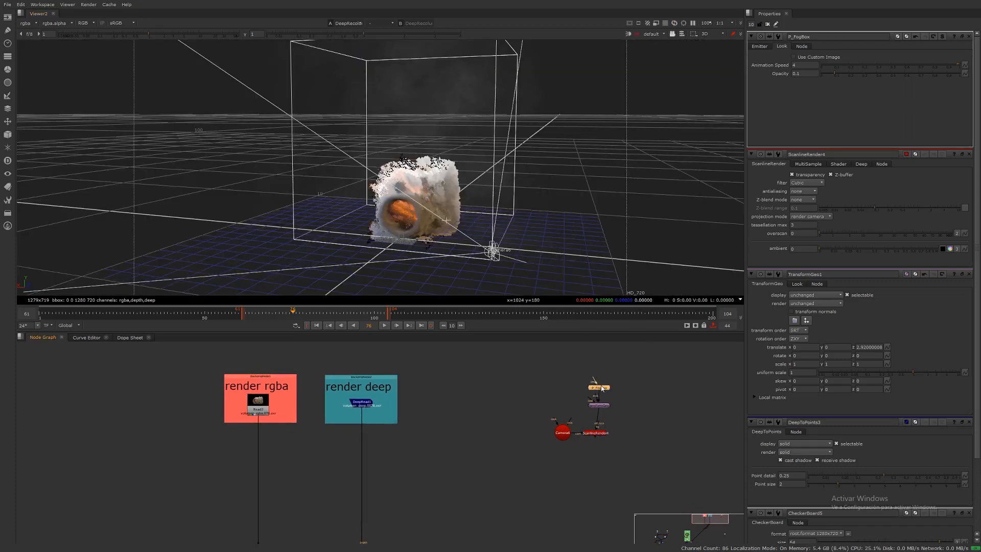
ctrl+drag(528, 158, 588, 235)
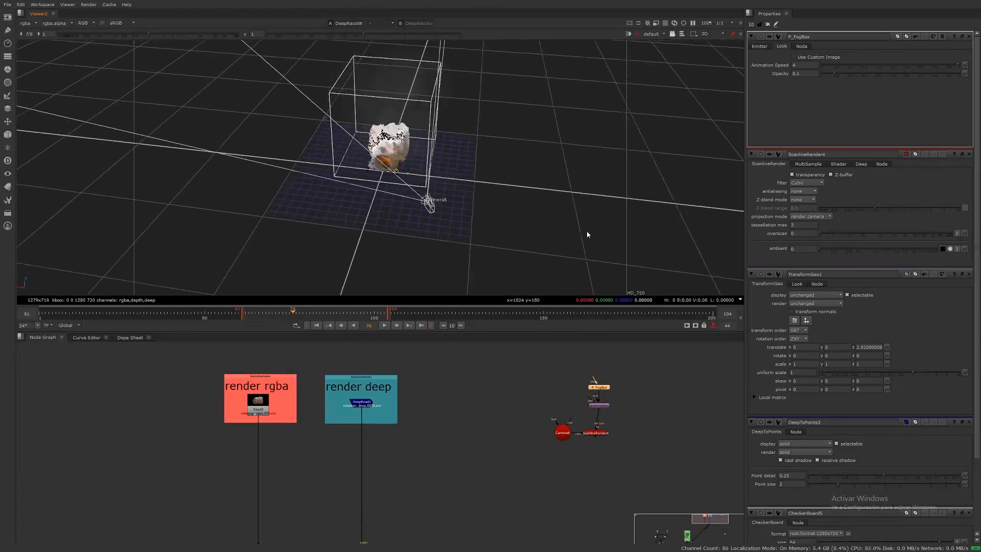
scroll(615, 393, up, 5)
scroll(595, 403, down, 5)
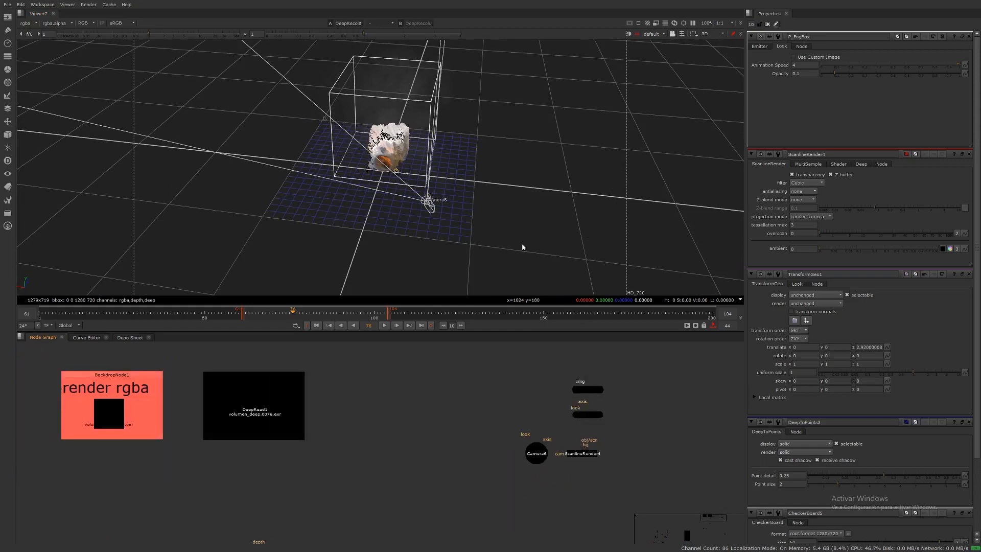
click(591, 454)
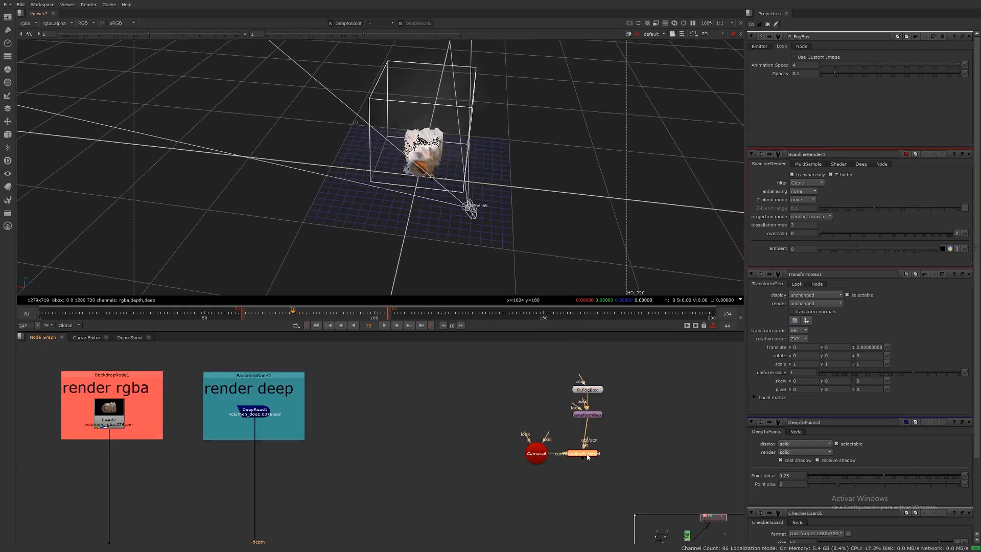
key(1)
key(Tab)
Step: Add a DeepMerge node after DeepRecolor1, connect the fog ScanlineRender into it, and view it
middle_drag(564, 432, 606, 351)
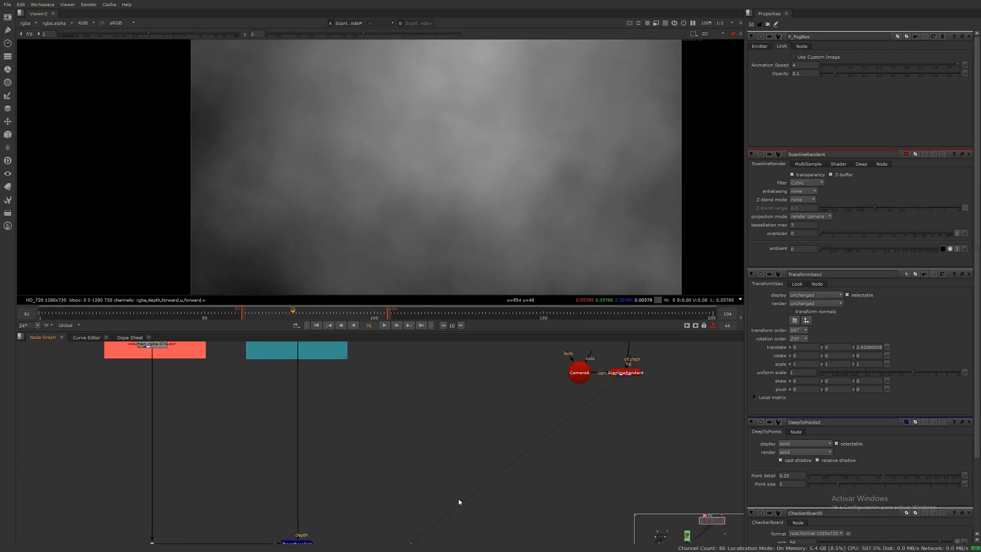
middle_drag(427, 488, 440, 466)
scroll(443, 460, down, 5)
scroll(404, 479, up, 3)
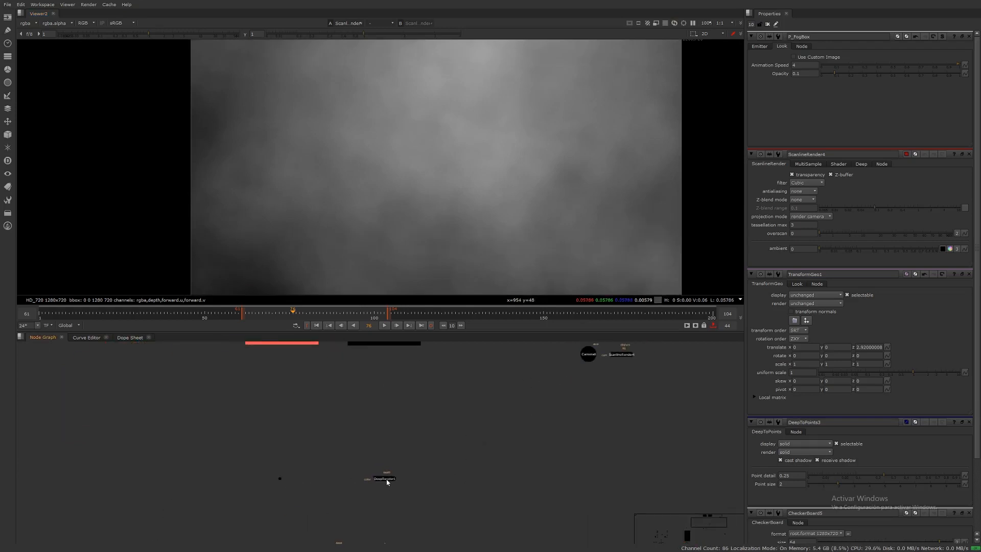
scroll(420, 459, up, 2)
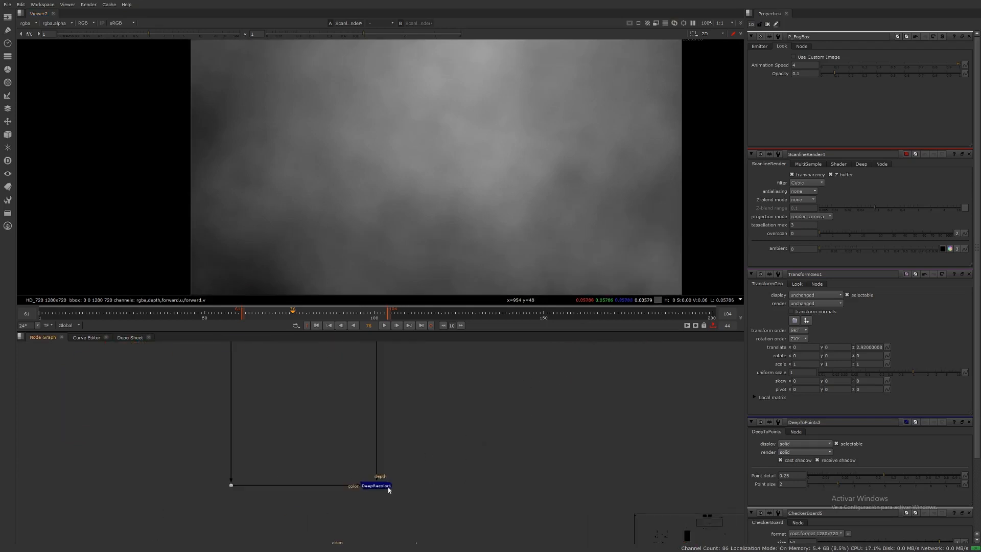
key(Tab)
text(deep)
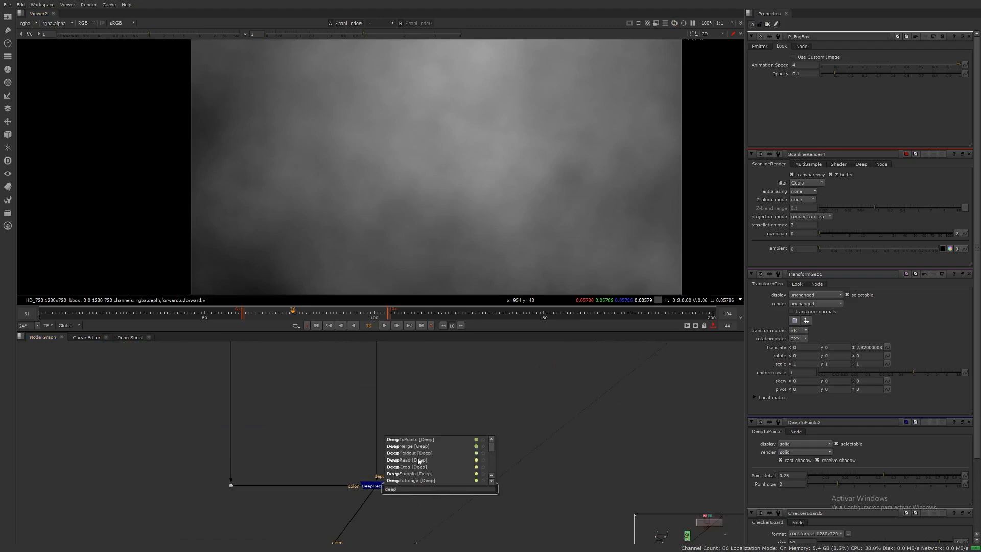
click(416, 446)
drag(432, 478, 703, 383)
middle_drag(464, 502, 527, 415)
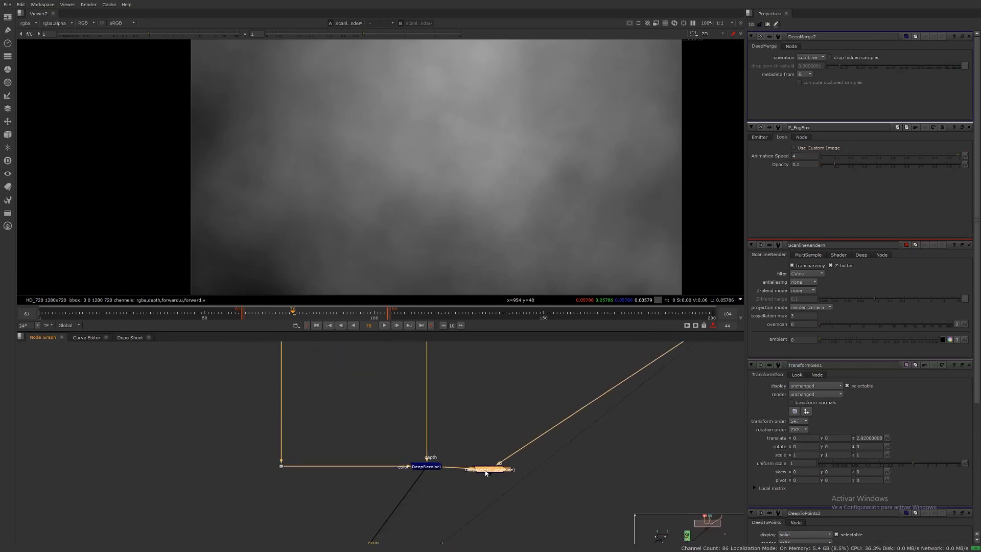
key(1)
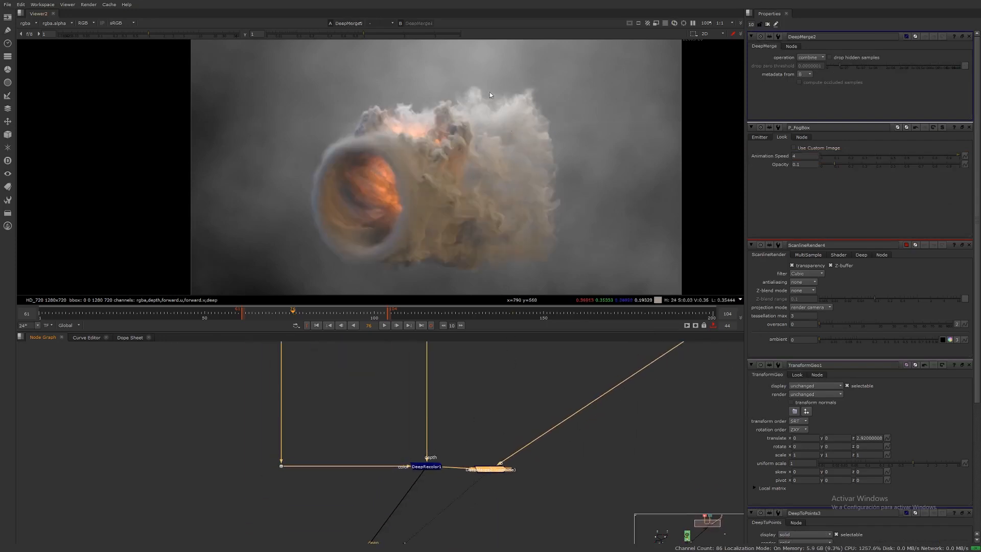
Step: Set the DeepMerge node's operation to holdout
middle_drag(512, 173, 534, 164)
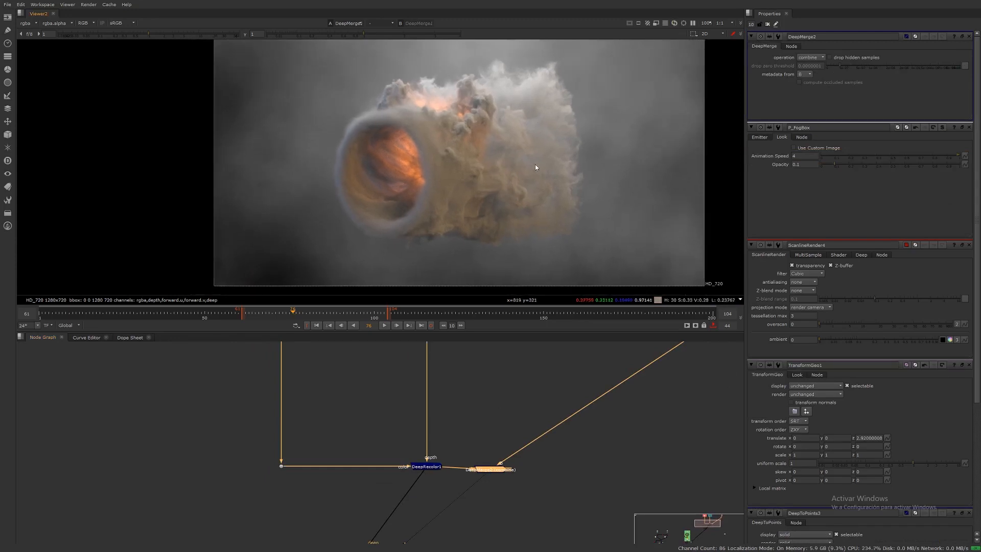
middle_drag(561, 438, 513, 452)
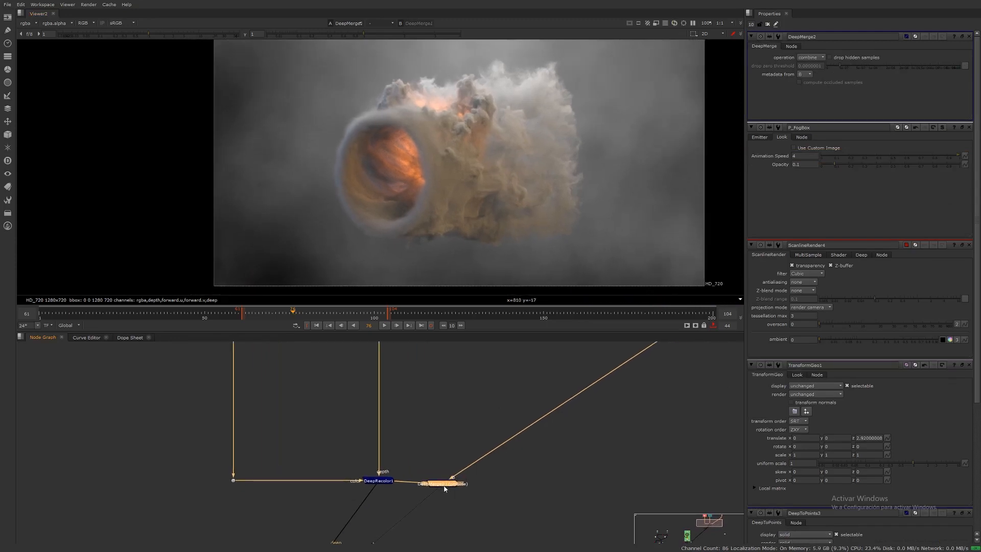
drag(444, 489, 443, 483)
click(815, 57)
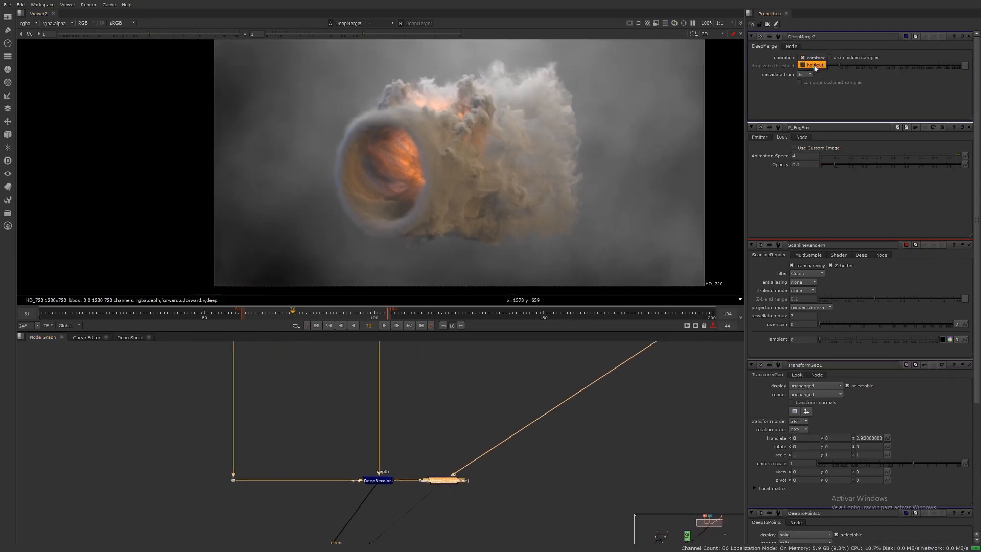
click(812, 65)
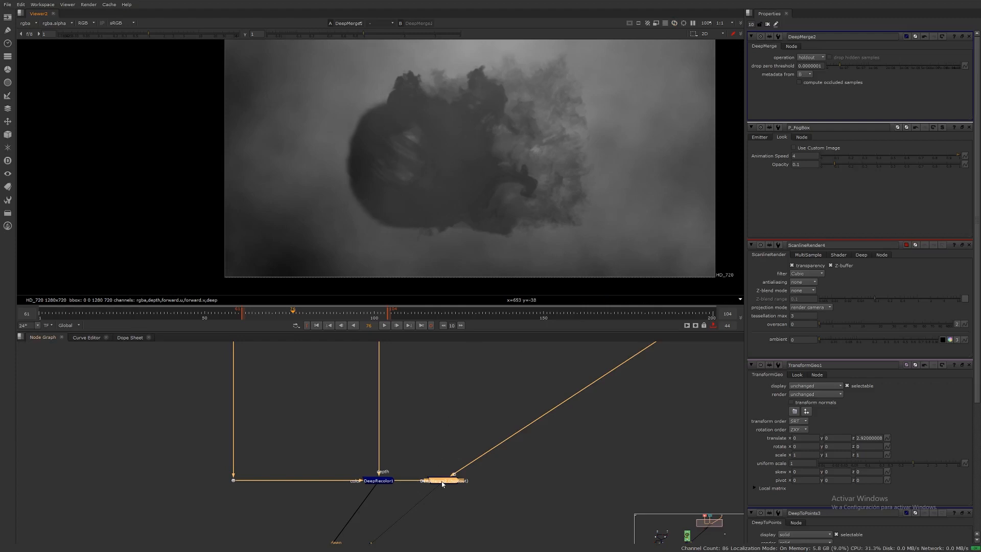
Step: Replace the DeepMerge with a DeepHoldout node holding out the fog render by the DeepRecolor1 smoke
key(Delete)
middle_drag(491, 423, 443, 526)
middle_drag(549, 407, 503, 428)
middle_drag(615, 438, 611, 403)
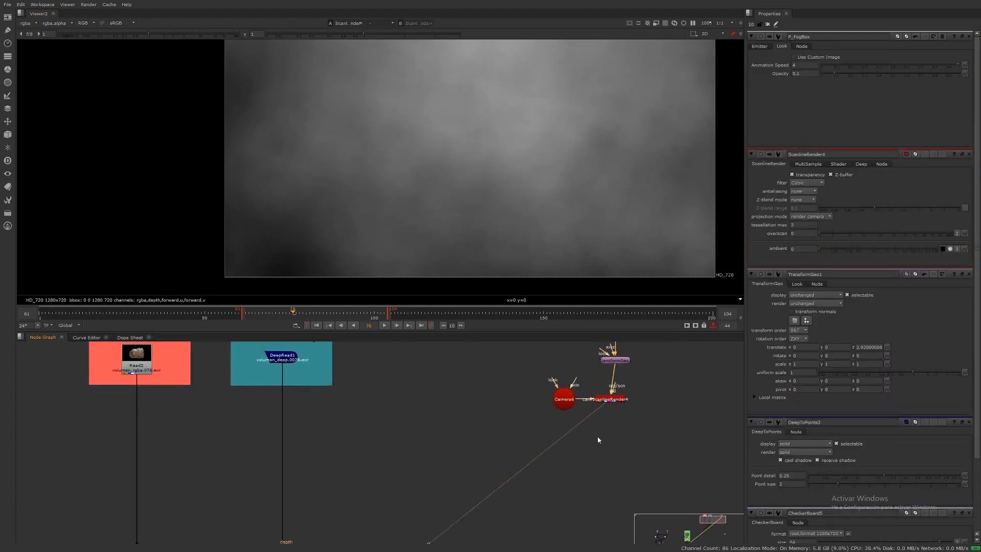
key(Tab)
text(dee)
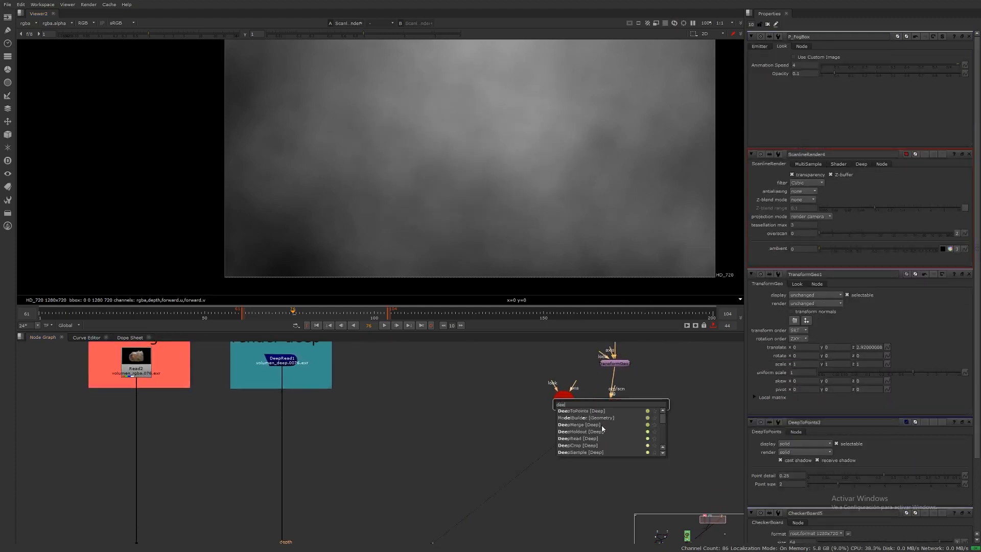
click(591, 424)
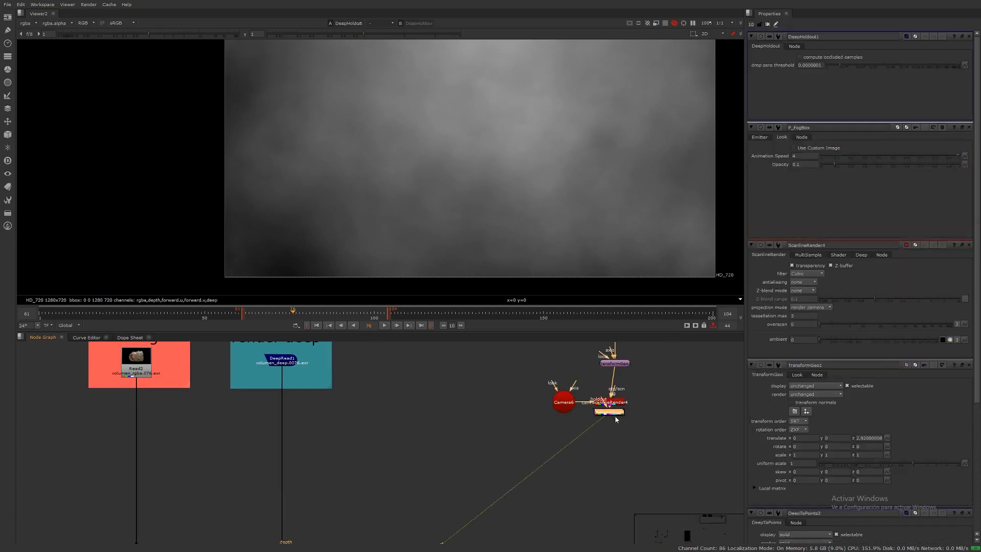
drag(614, 415, 617, 486)
scroll(601, 434, down, 3)
middle_drag(601, 434, 623, 409)
drag(628, 426, 456, 484)
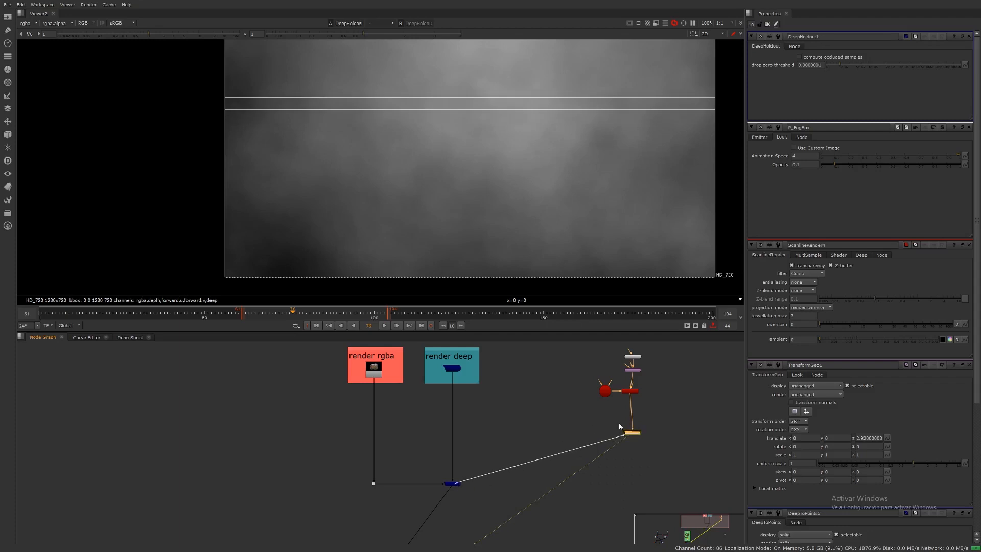
drag(629, 434, 630, 478)
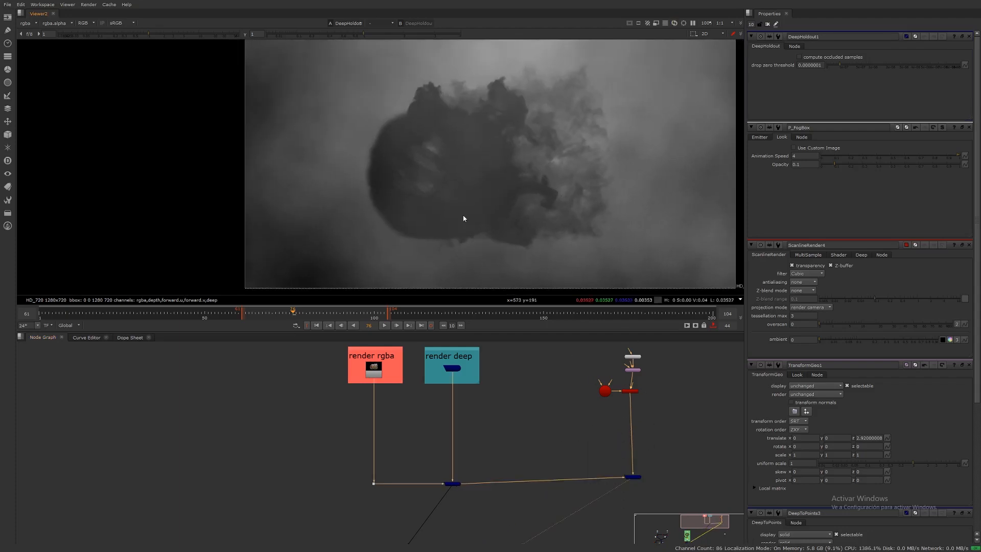
Step: Toggle the viewer to the alpha channel and back to inspect the holdout
middle_drag(463, 219, 479, 222)
key(a)
key(a)
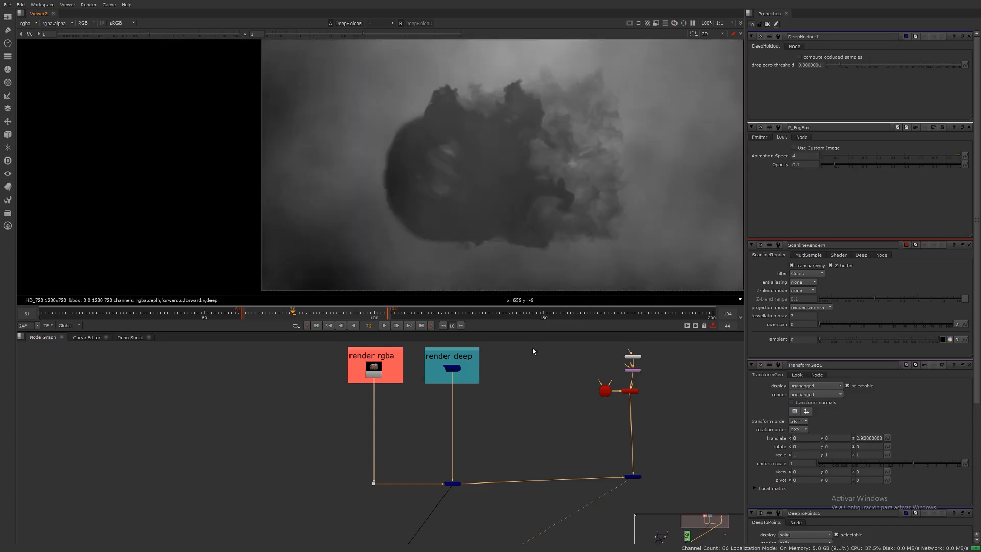
middle_drag(599, 407, 587, 395)
drag(625, 467, 623, 467)
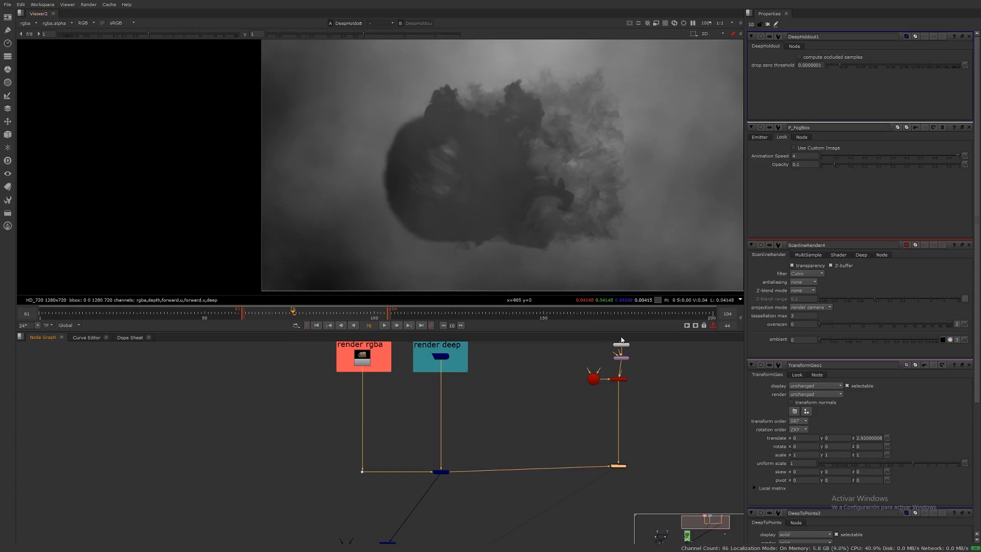
Step: Open the Deep node category to add another deep node
click(106, 373)
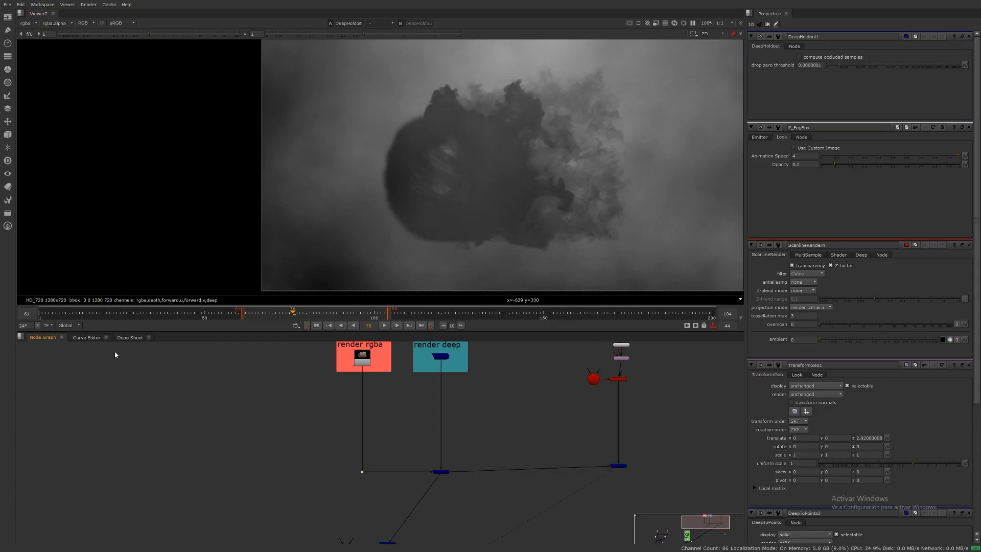
click(7, 161)
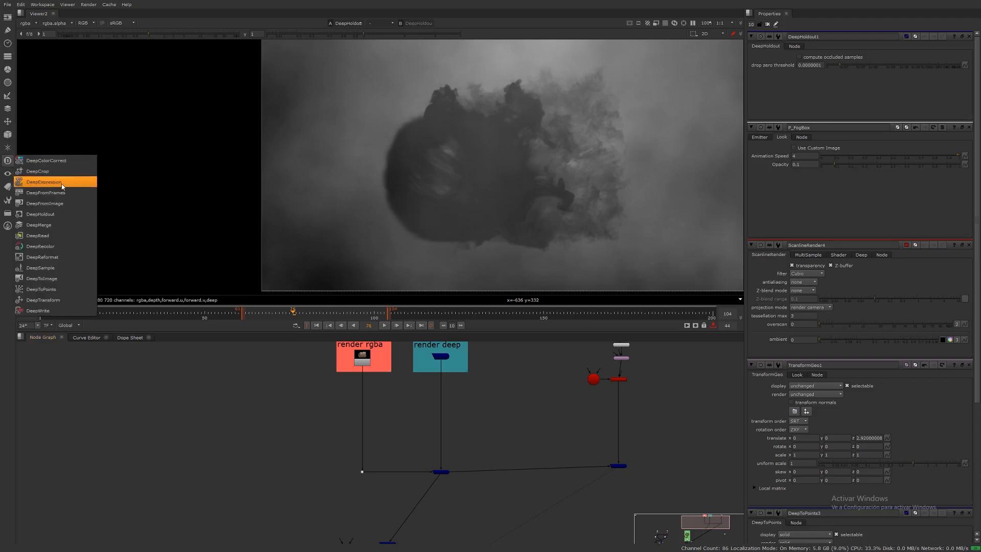